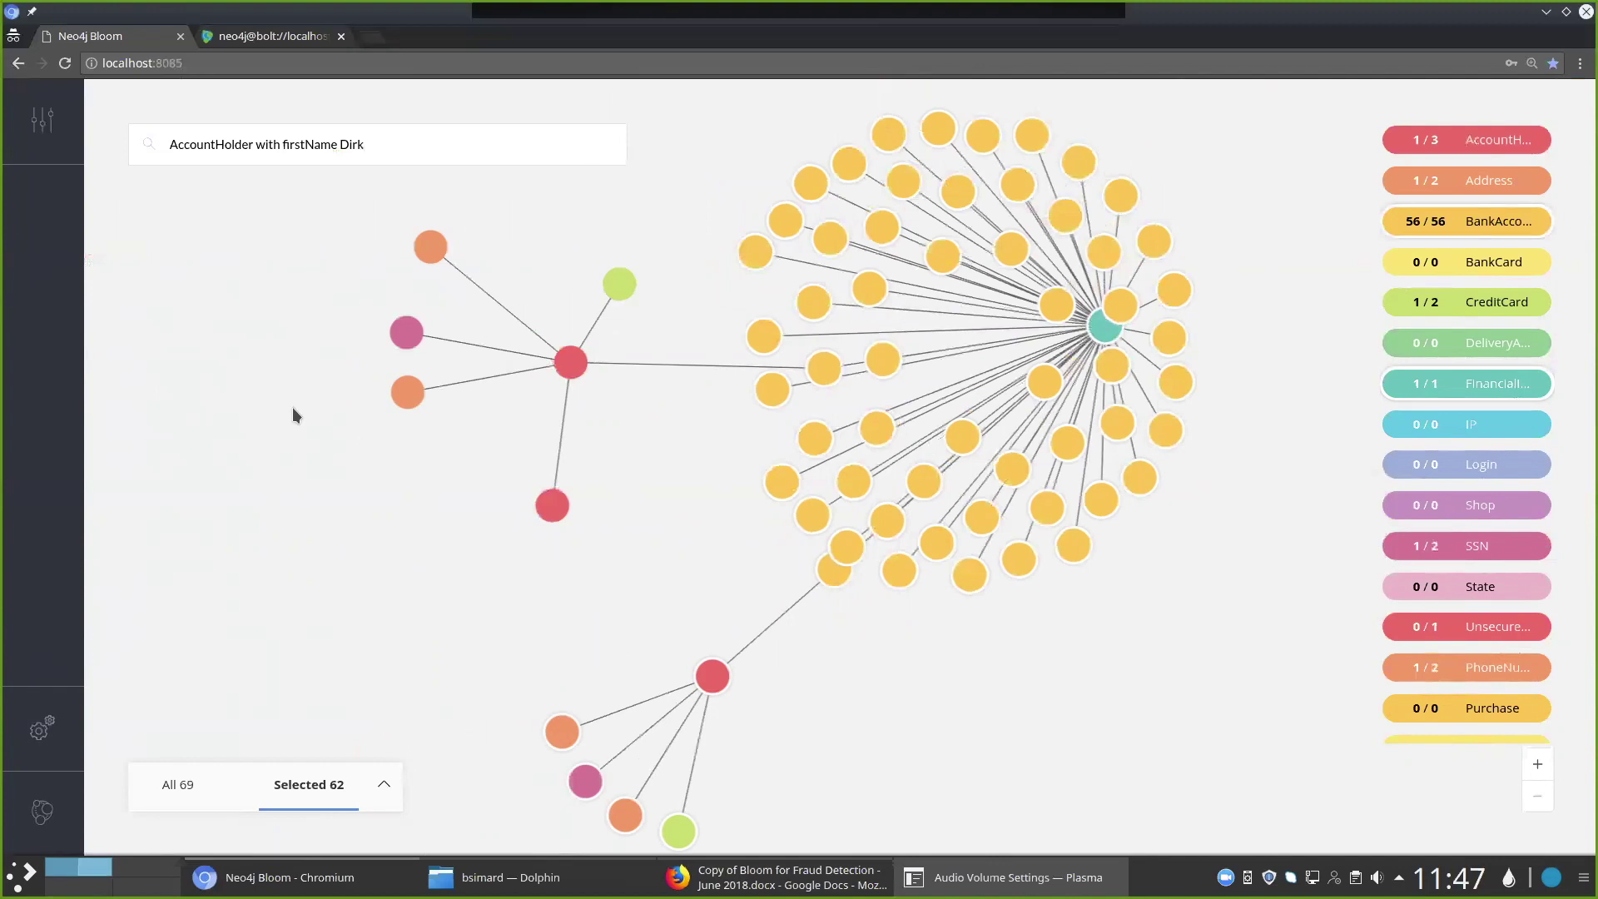
# Zoom in on the 69-node account holder graph and deselect all of its nodes
pyautogui.scroll(3, 292, 407)
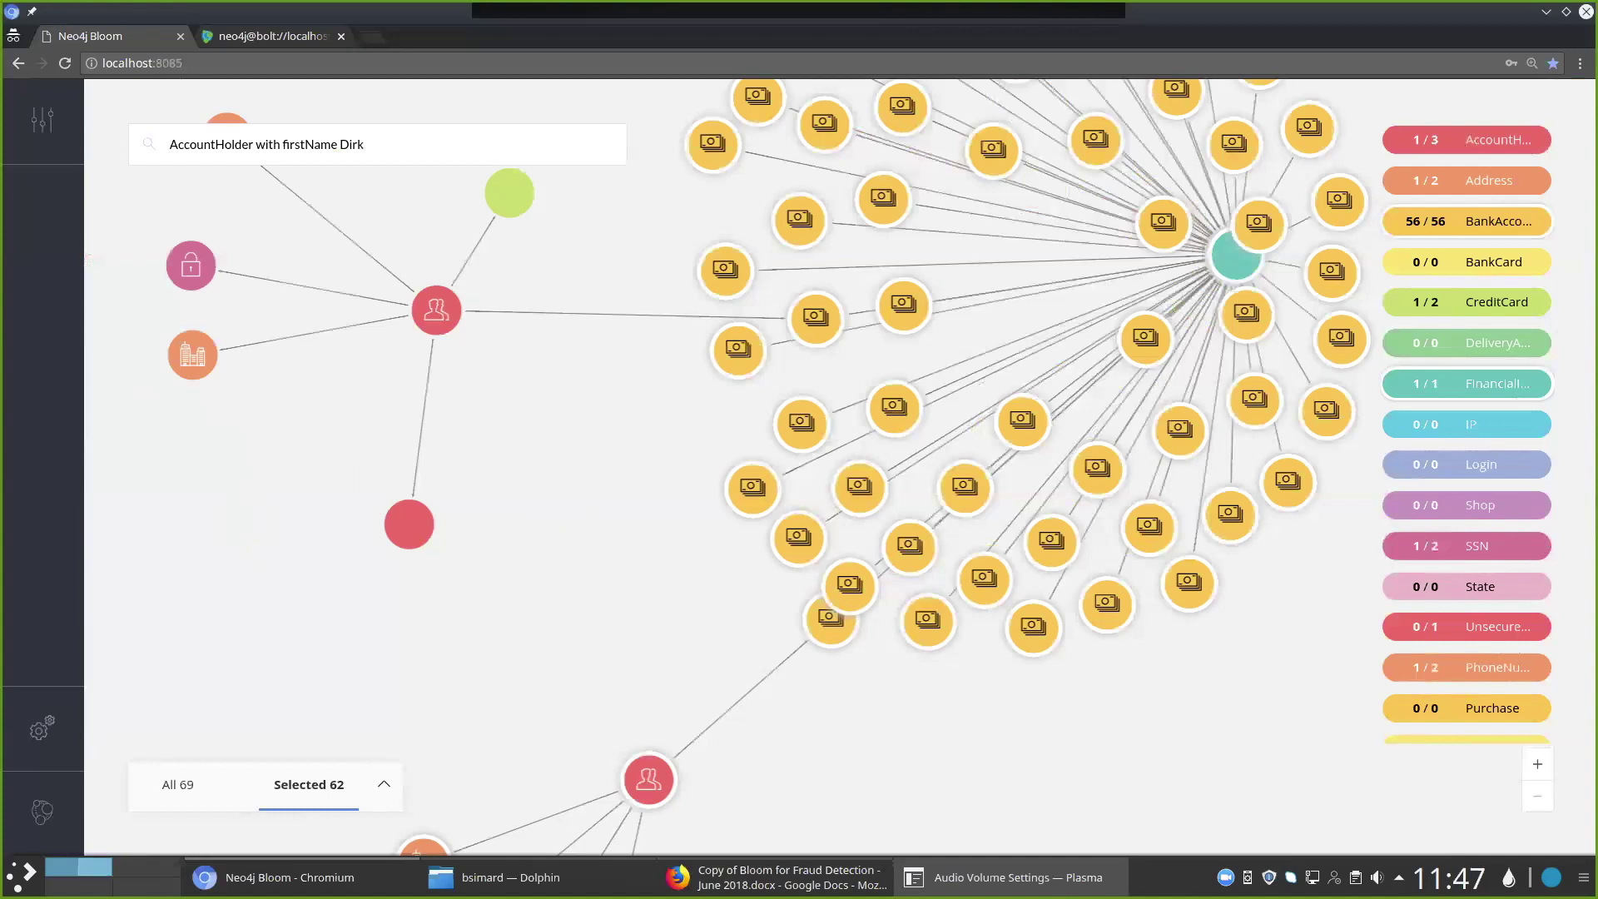
pyautogui.click(408, 154)
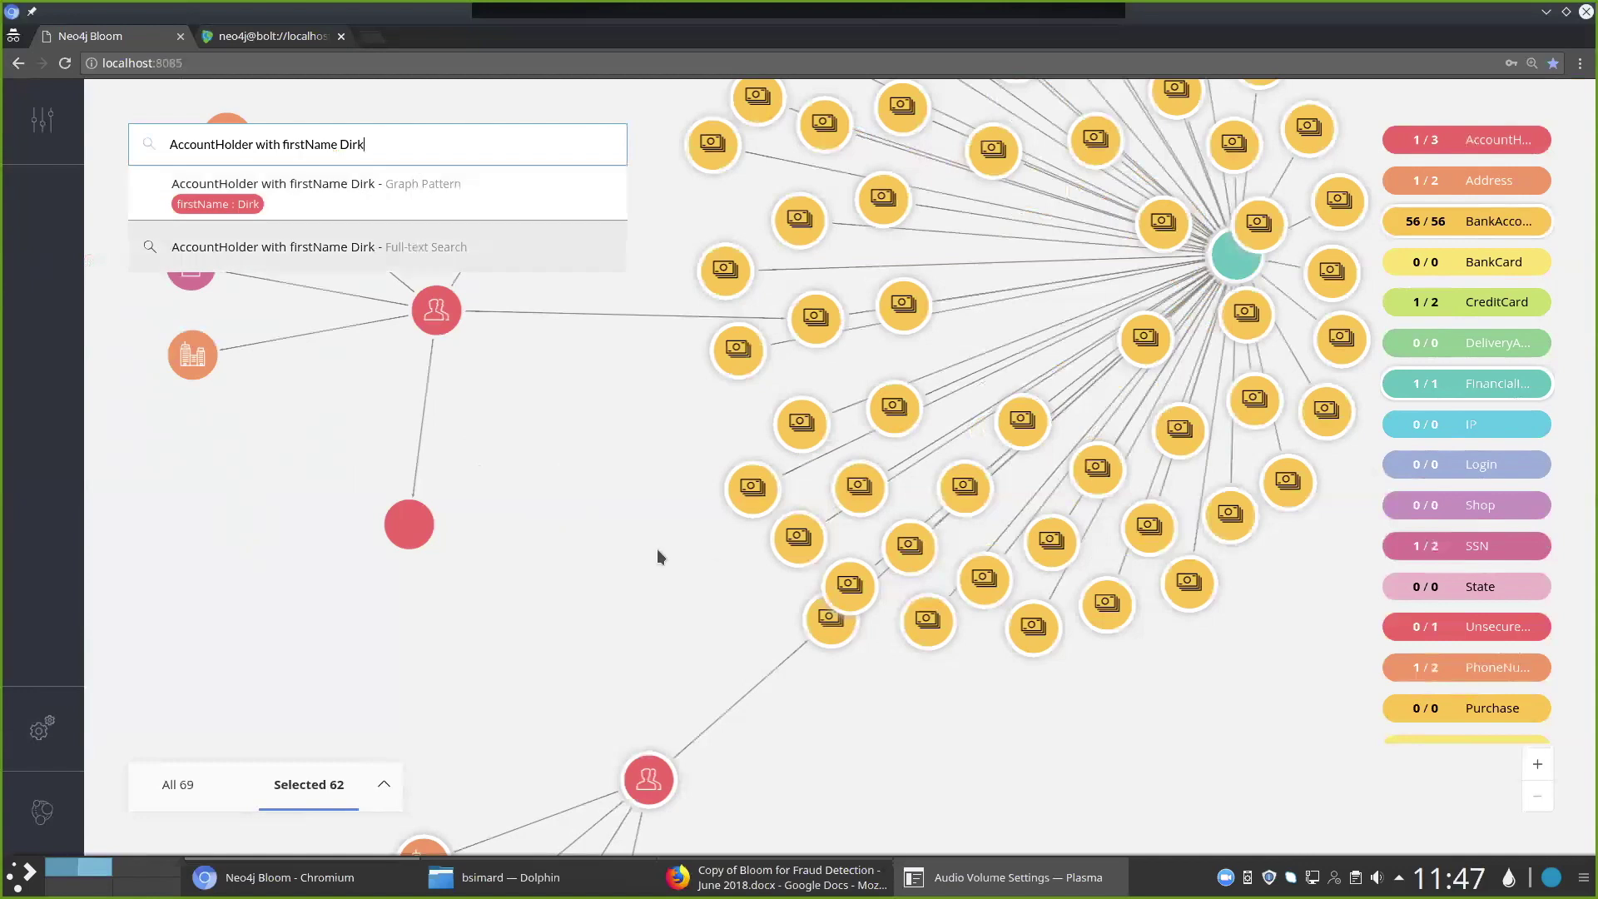
pyautogui.click(633, 546)
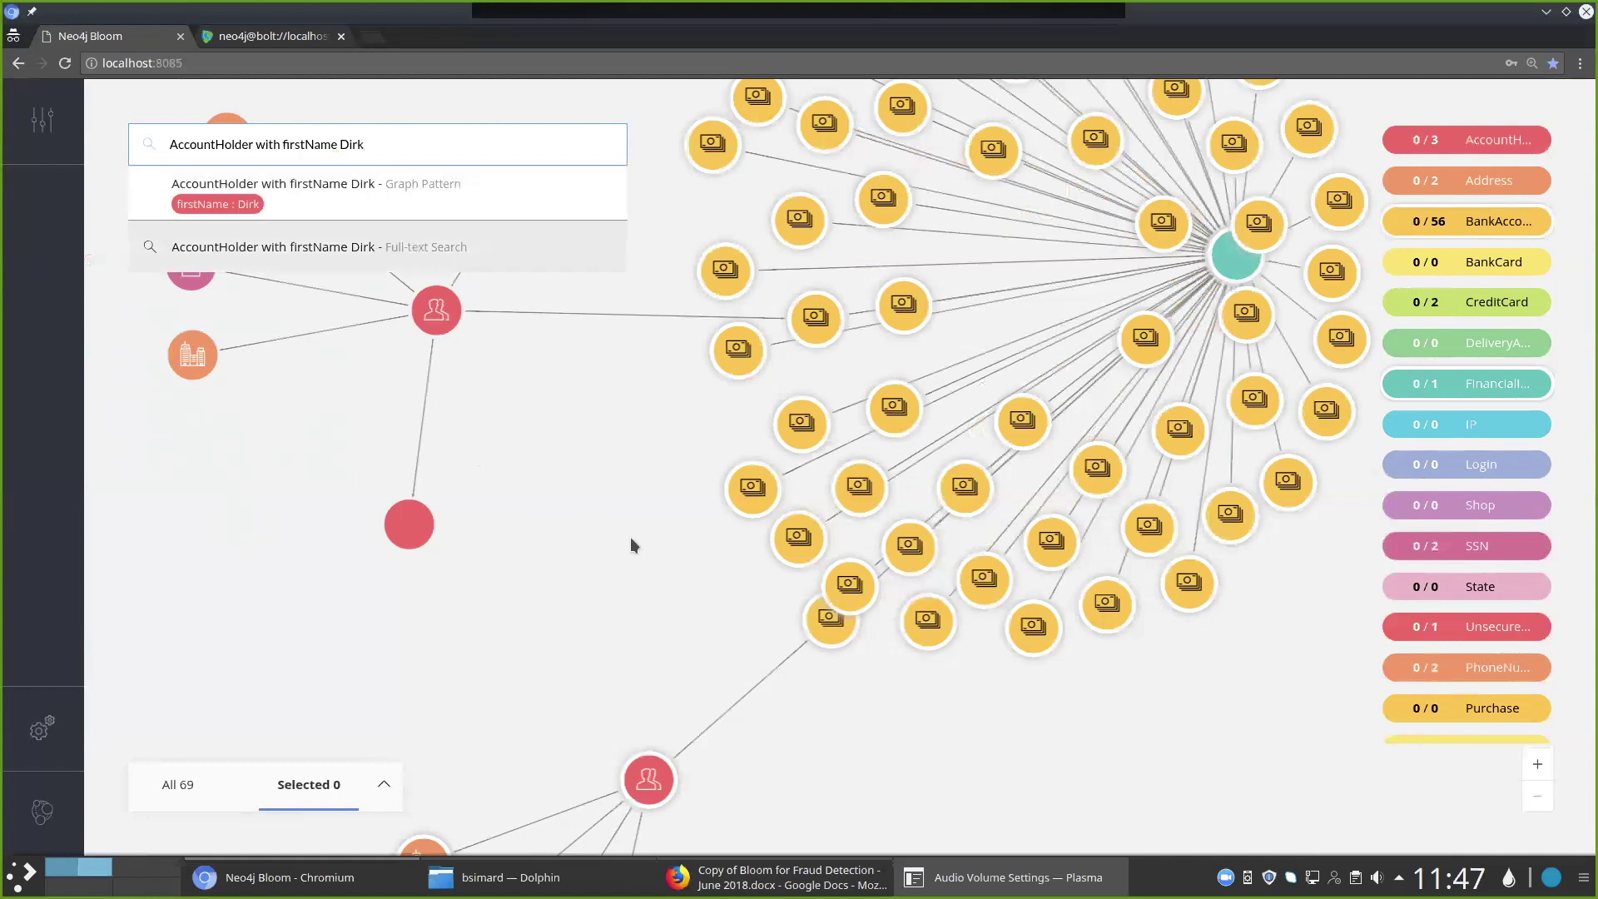
# Clear the scene and run a full-text search on the account holder's first name
pyautogui.rightClick(530, 448)
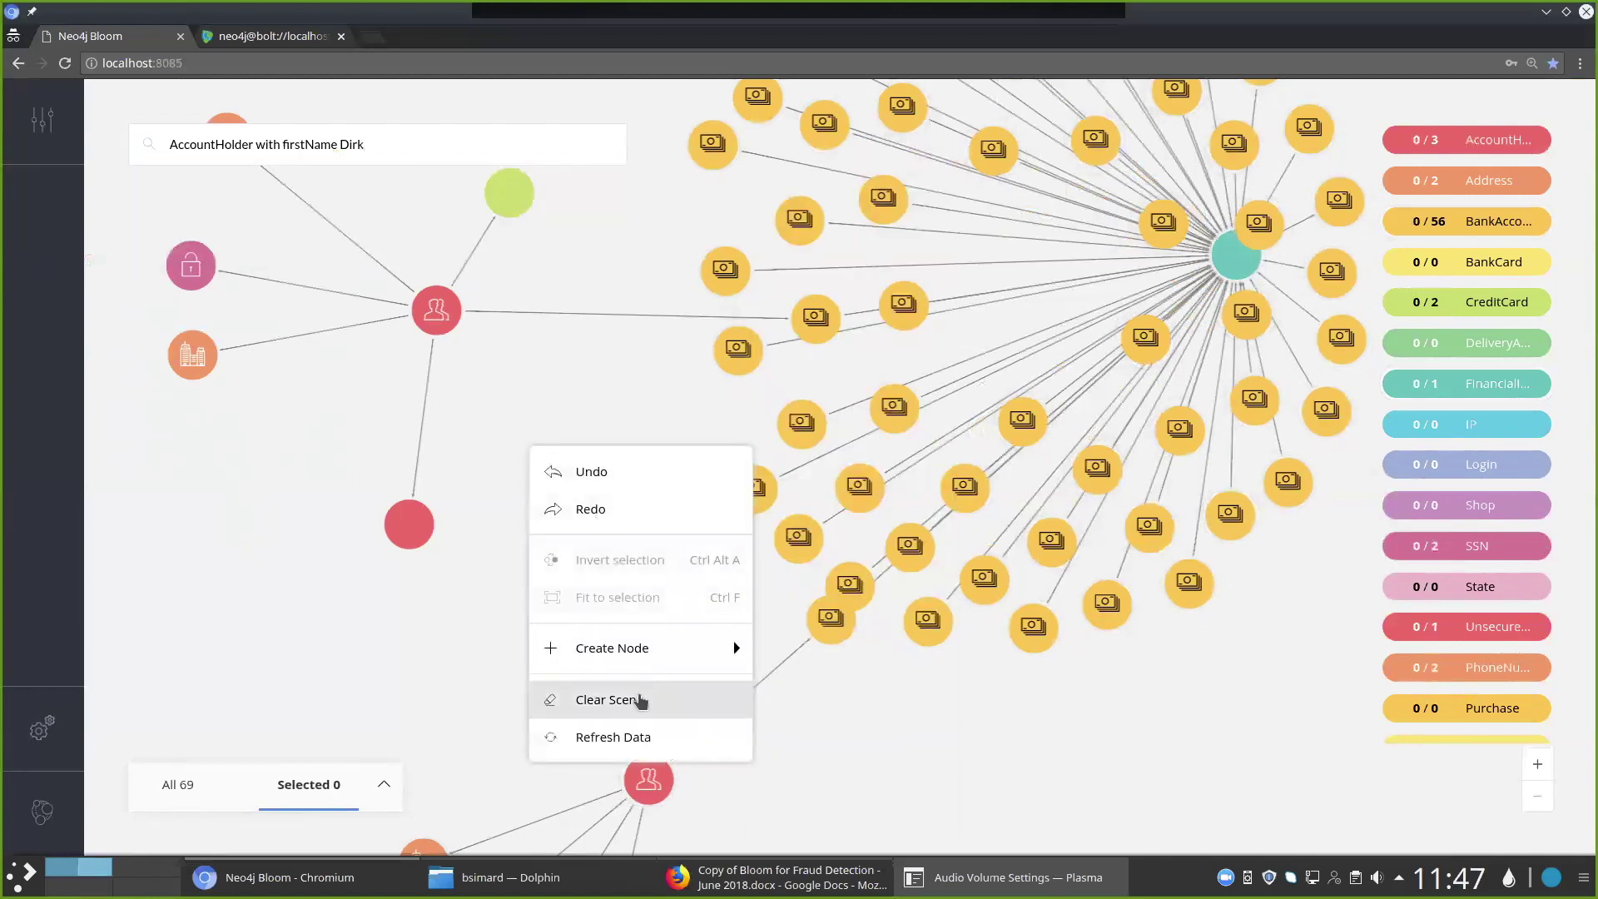
pyautogui.click(640, 700)
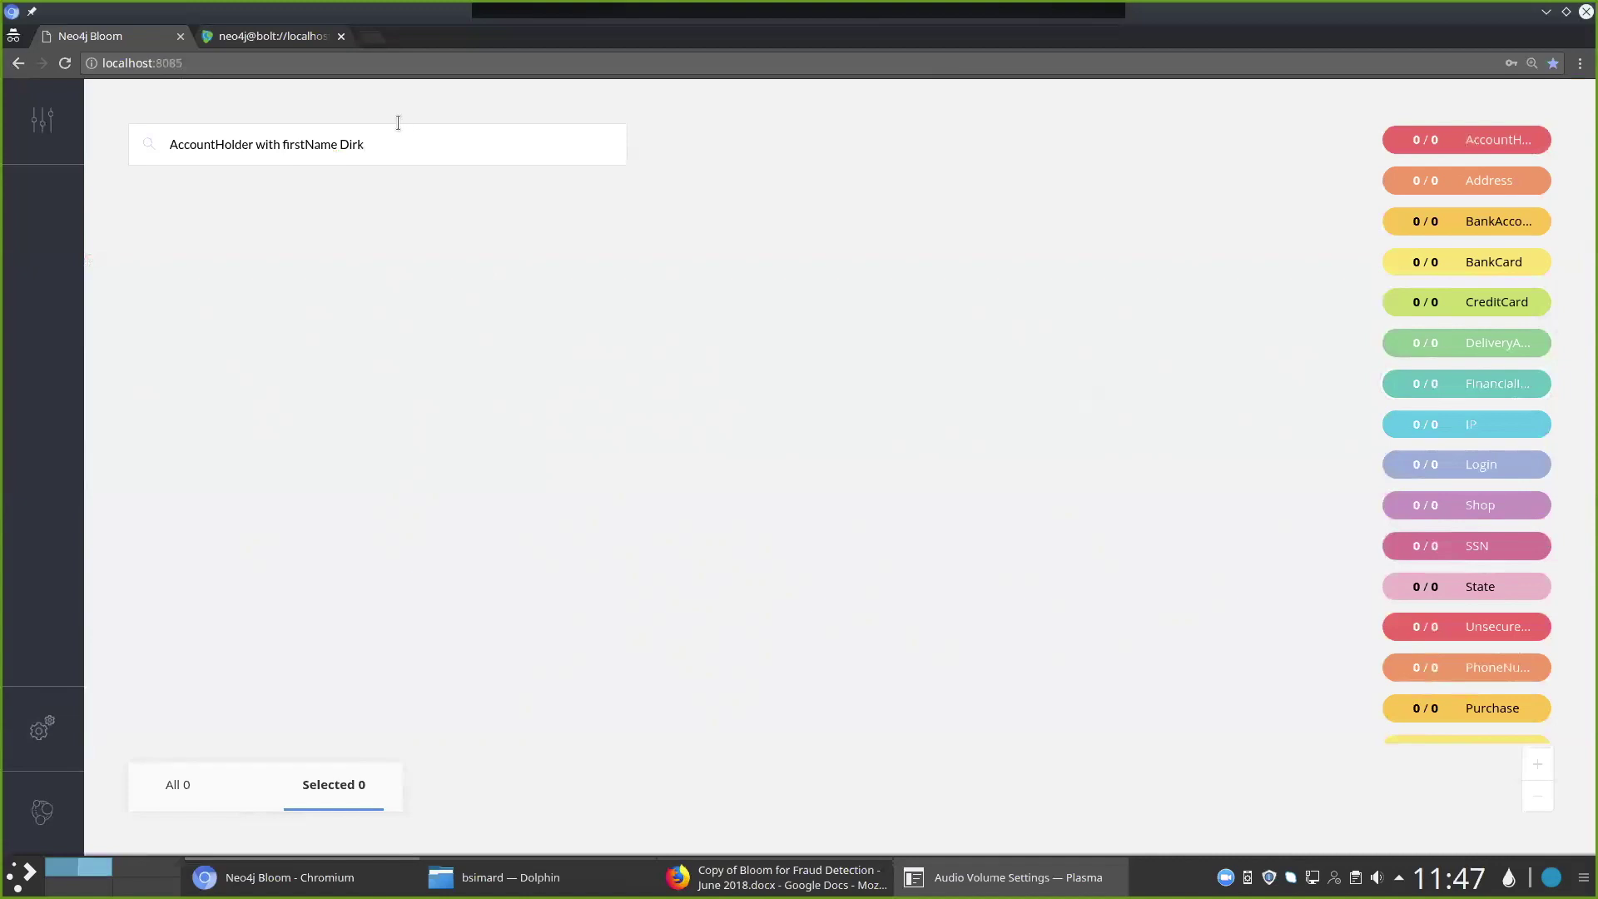
pyautogui.click(448, 137)
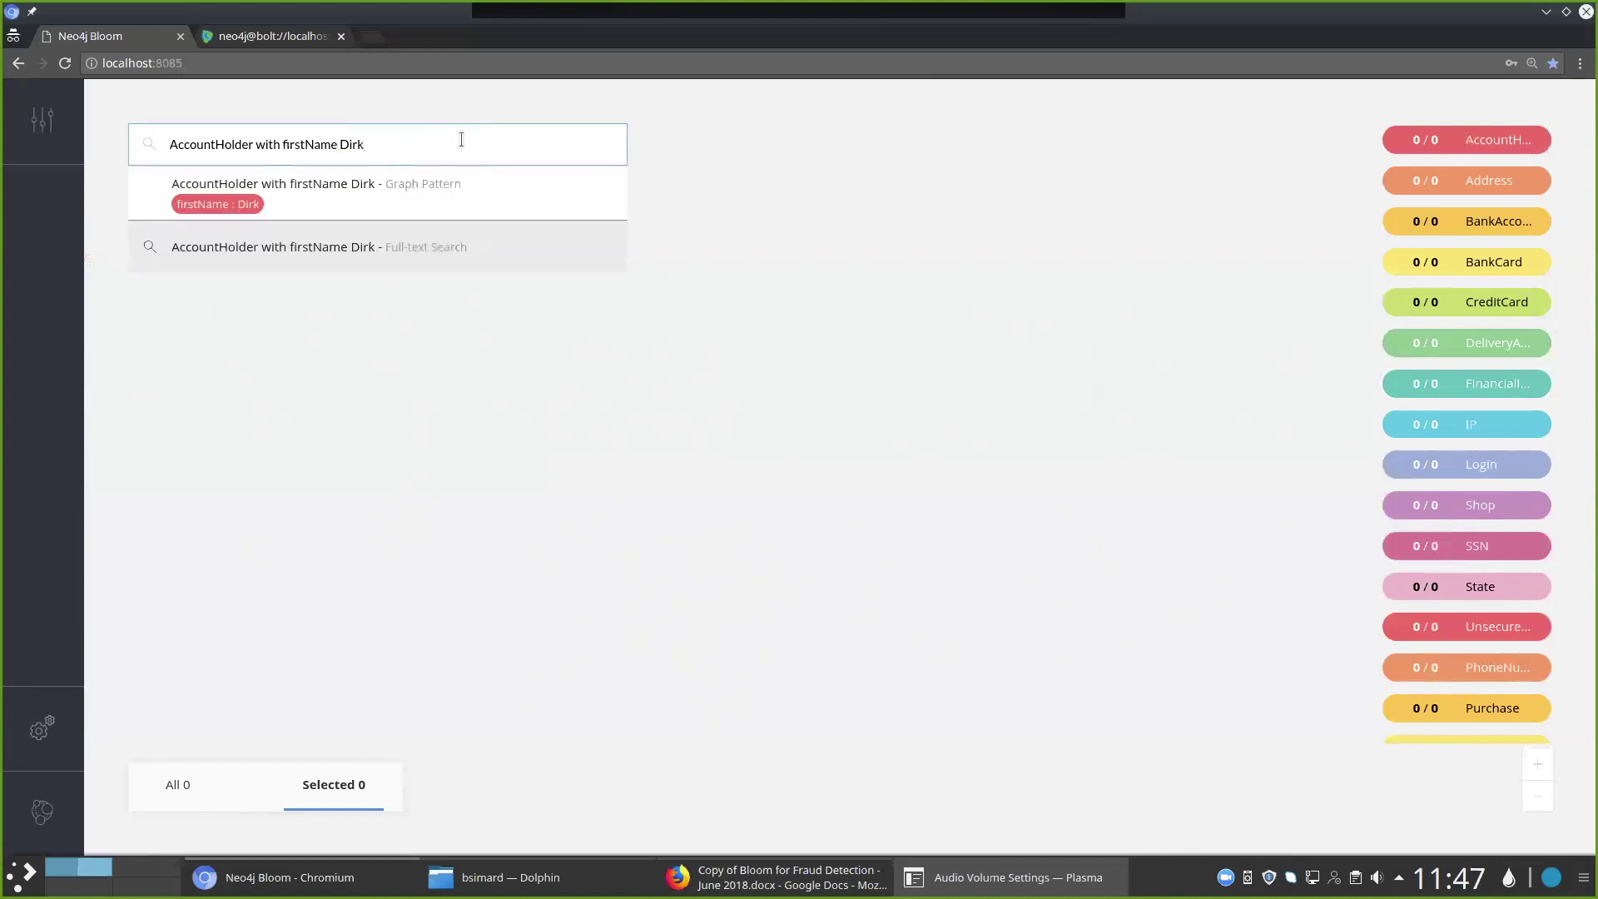
pyautogui.hotkey('ctrl', 'a')
pyautogui.write('Drk')
pyautogui.press('BackSpace')
pyautogui.press('BackSpace')
pyautogui.write('irk')
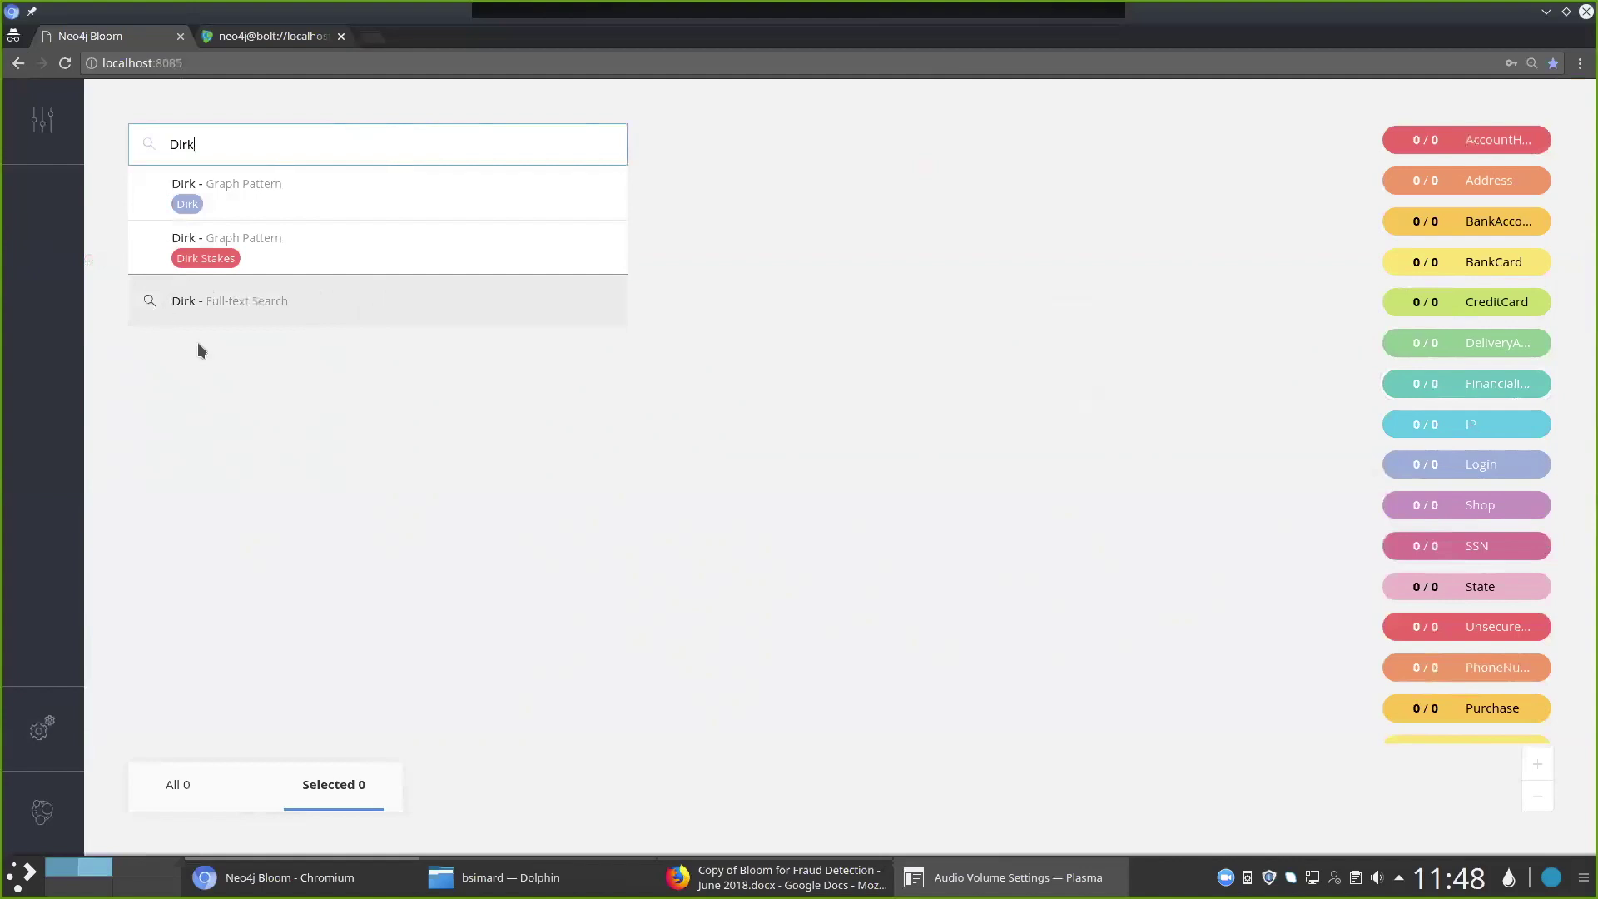
pyautogui.click(263, 308)
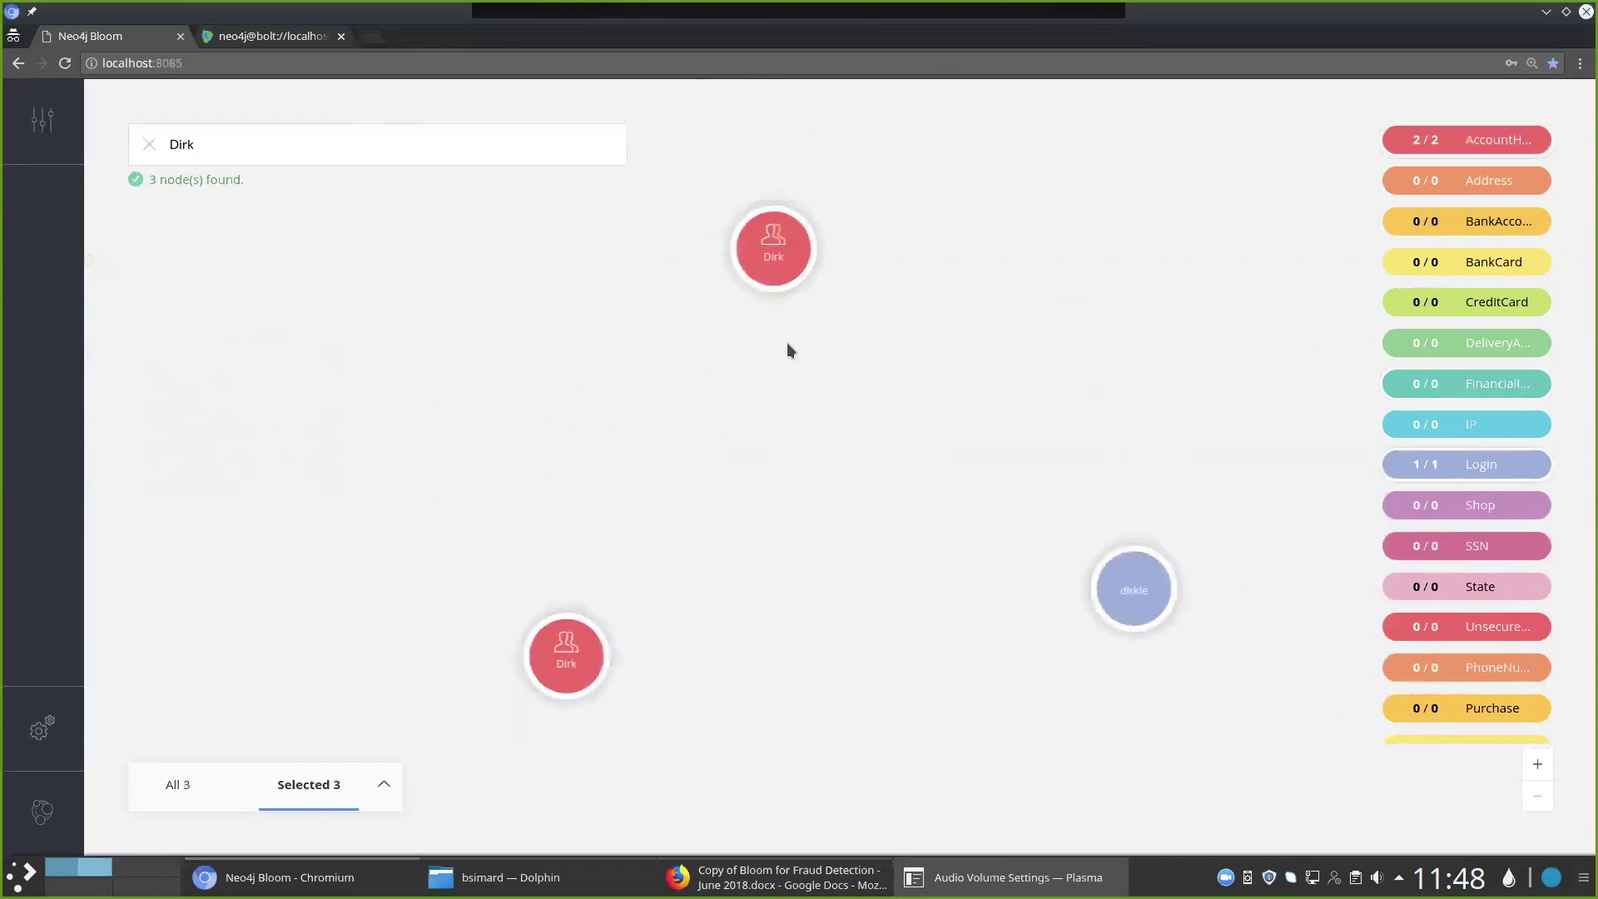
# Deselect the three result nodes and pan the login node closer into view
pyautogui.click(264, 146)
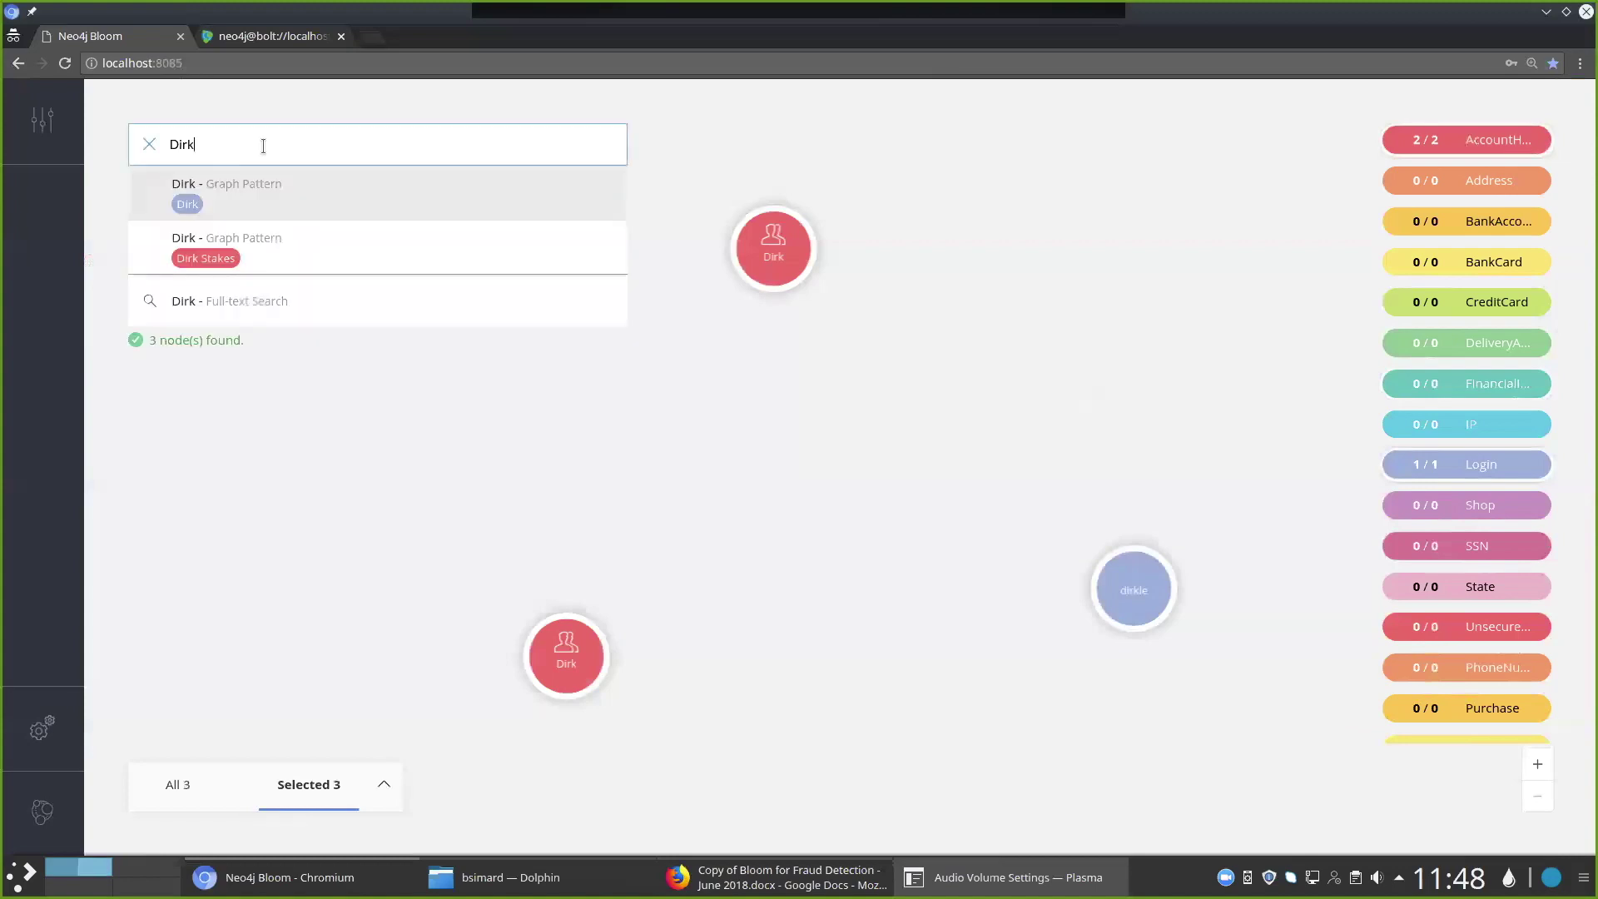
pyautogui.click(899, 291)
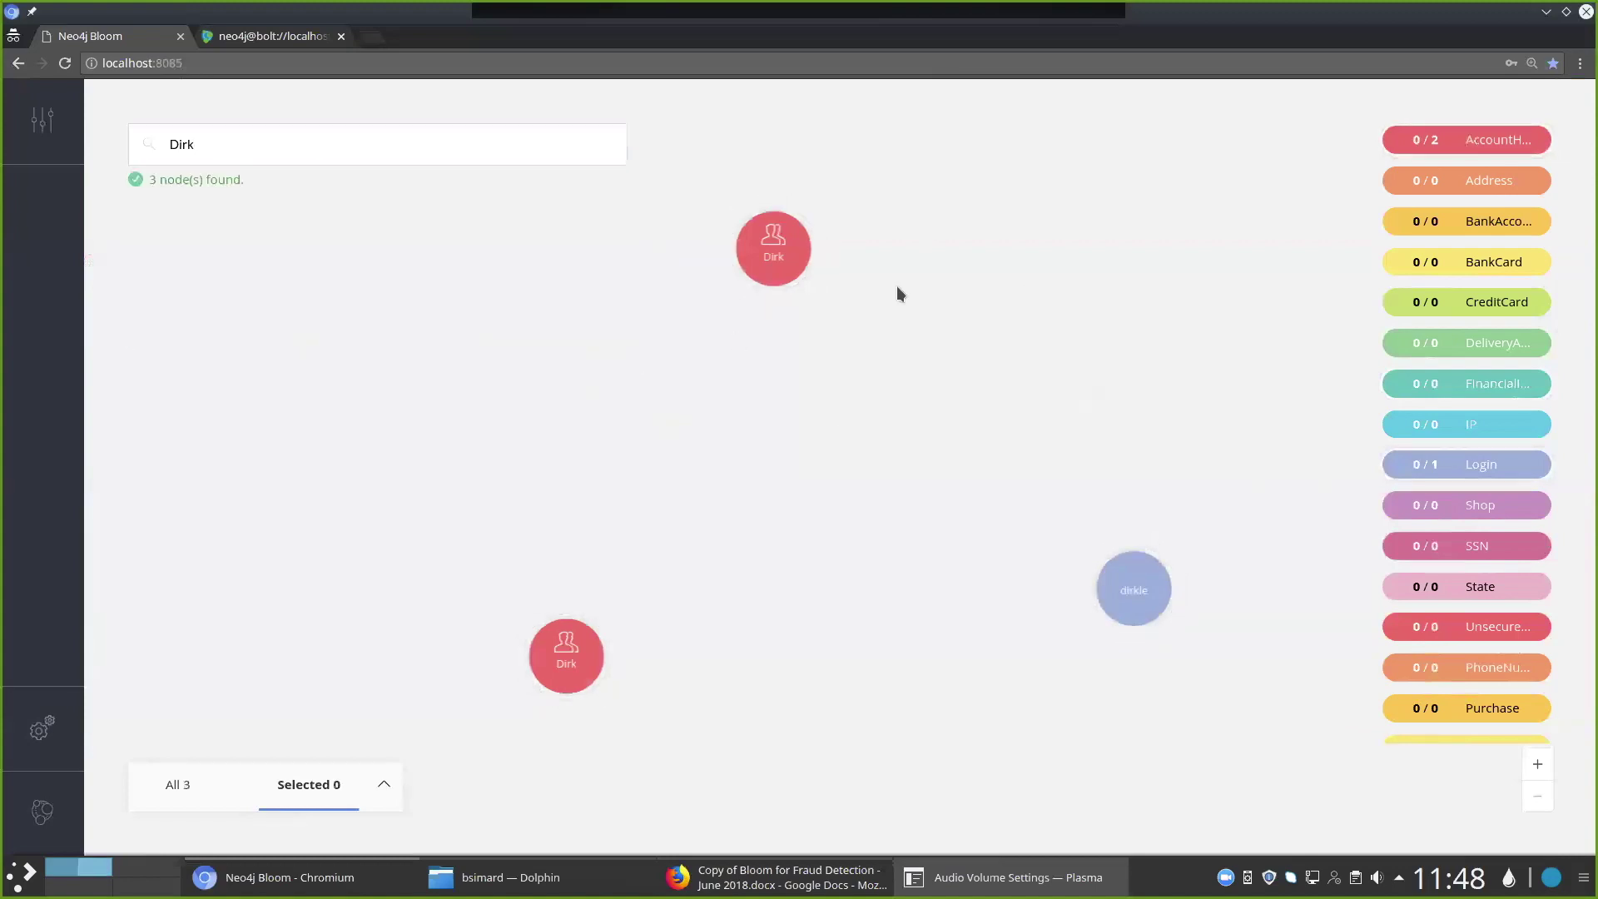
pyautogui.moveTo(885, 624); pyautogui.dragTo(691, 508)
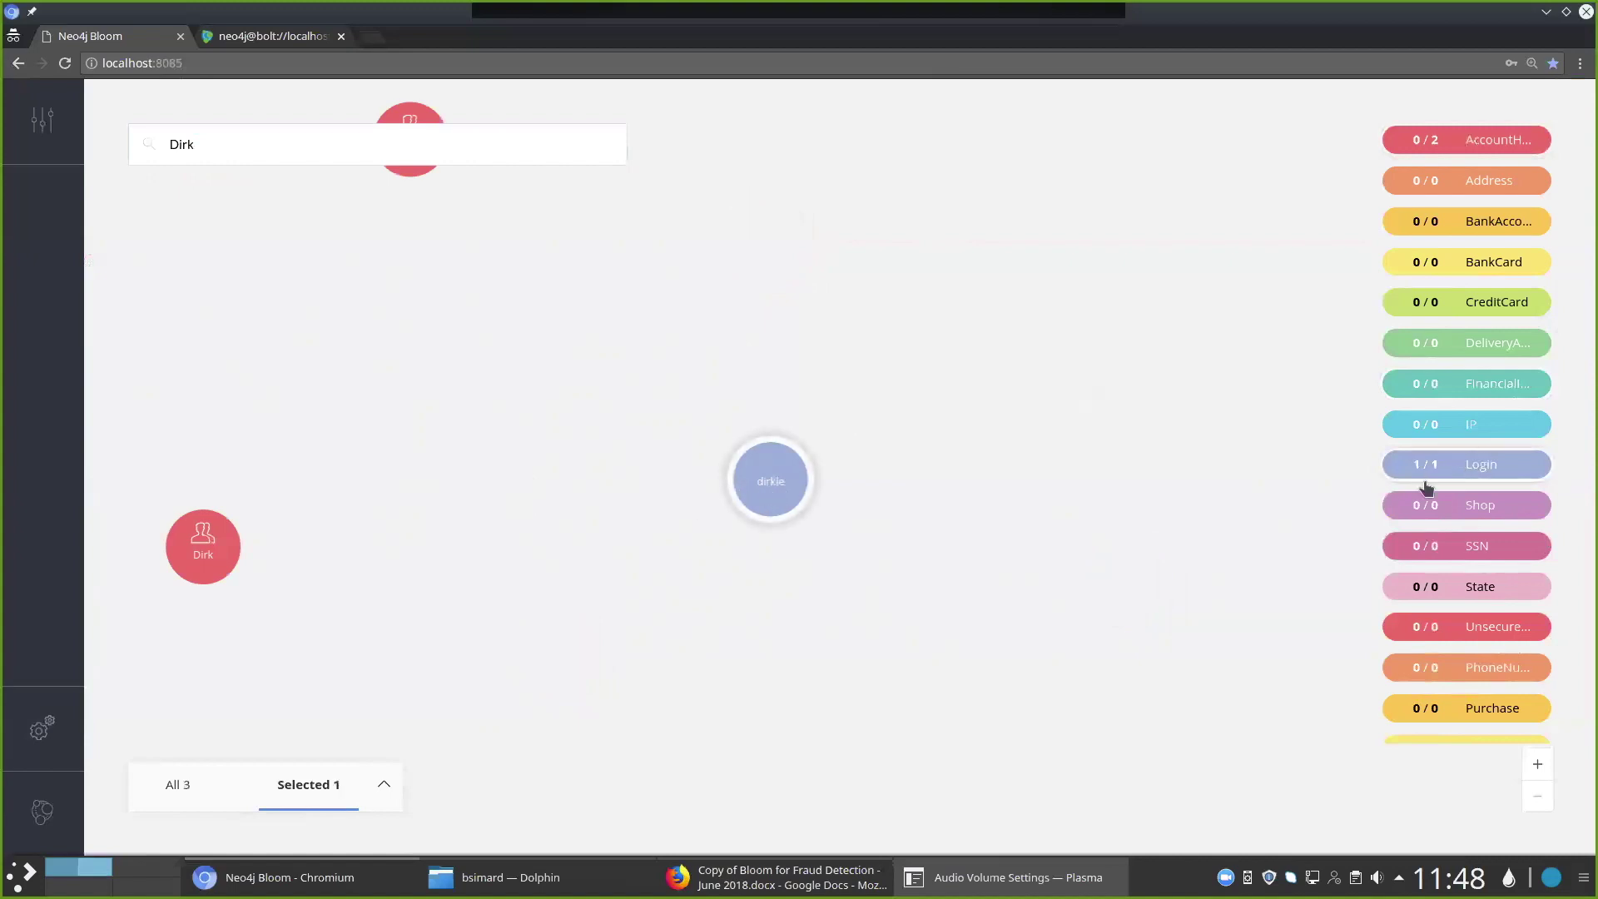
pyautogui.scroll(2, 832, 566)
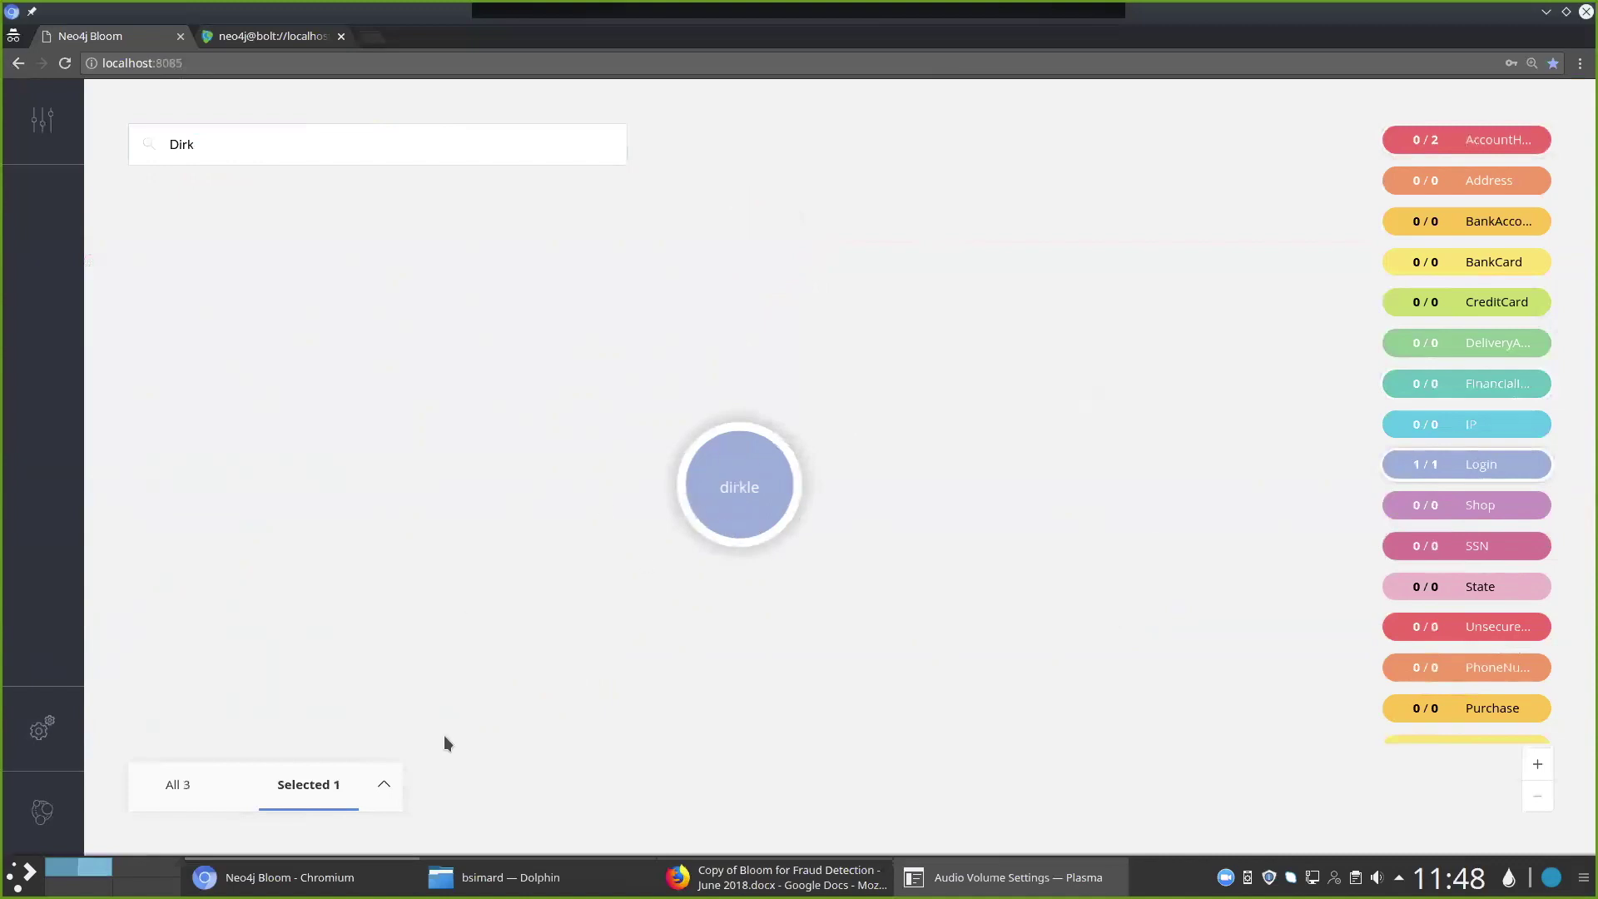
pyautogui.click(385, 788)
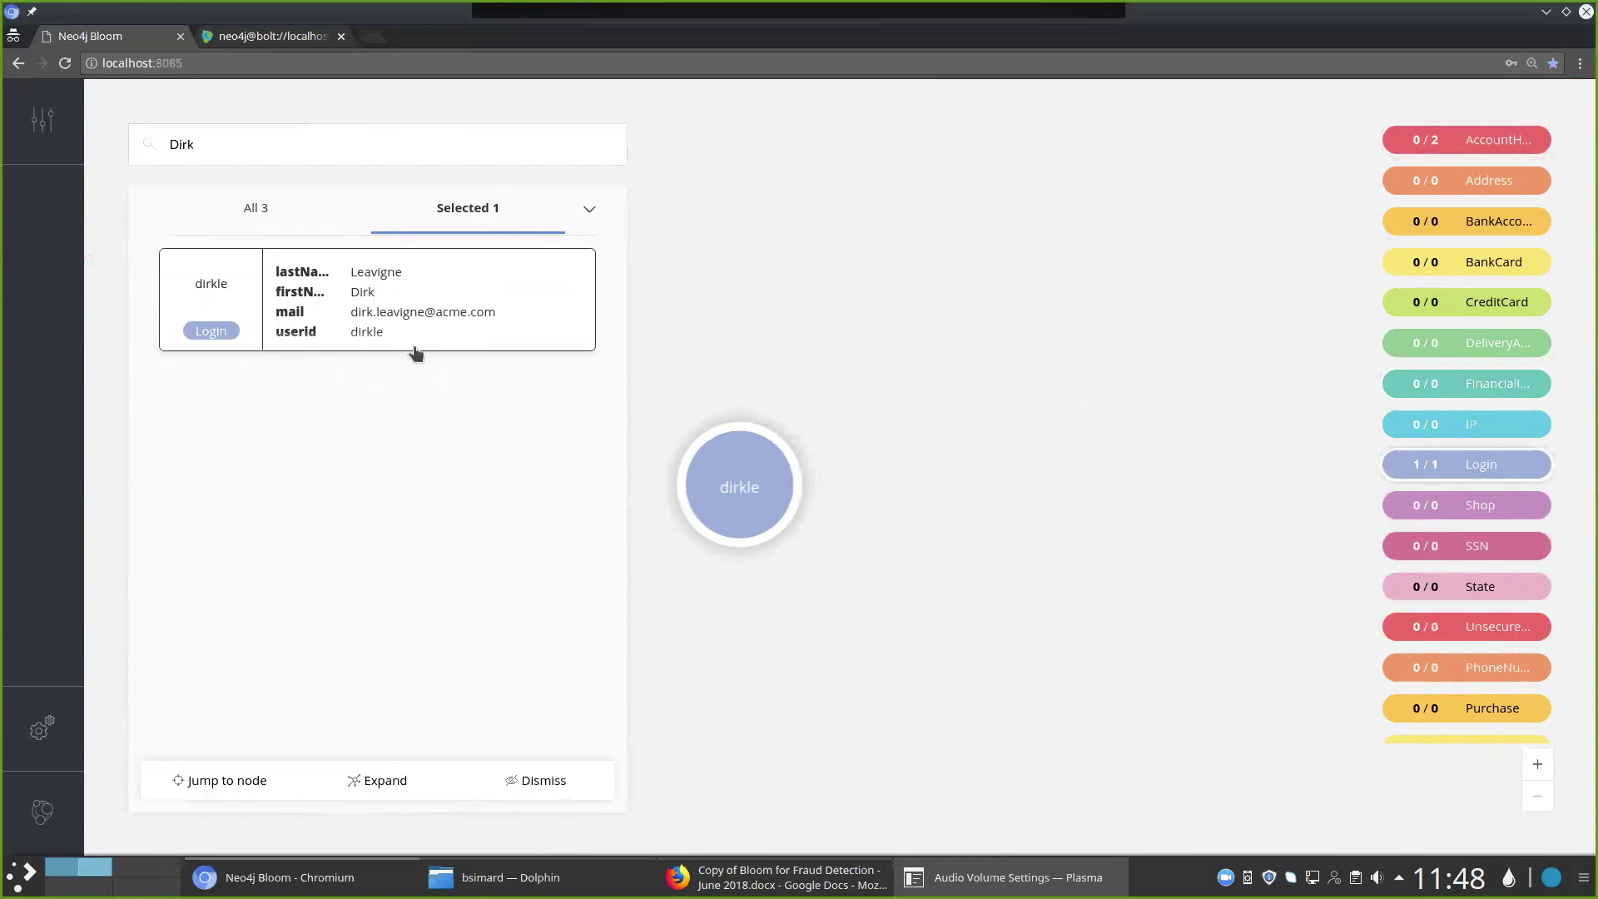
pyautogui.click(587, 213)
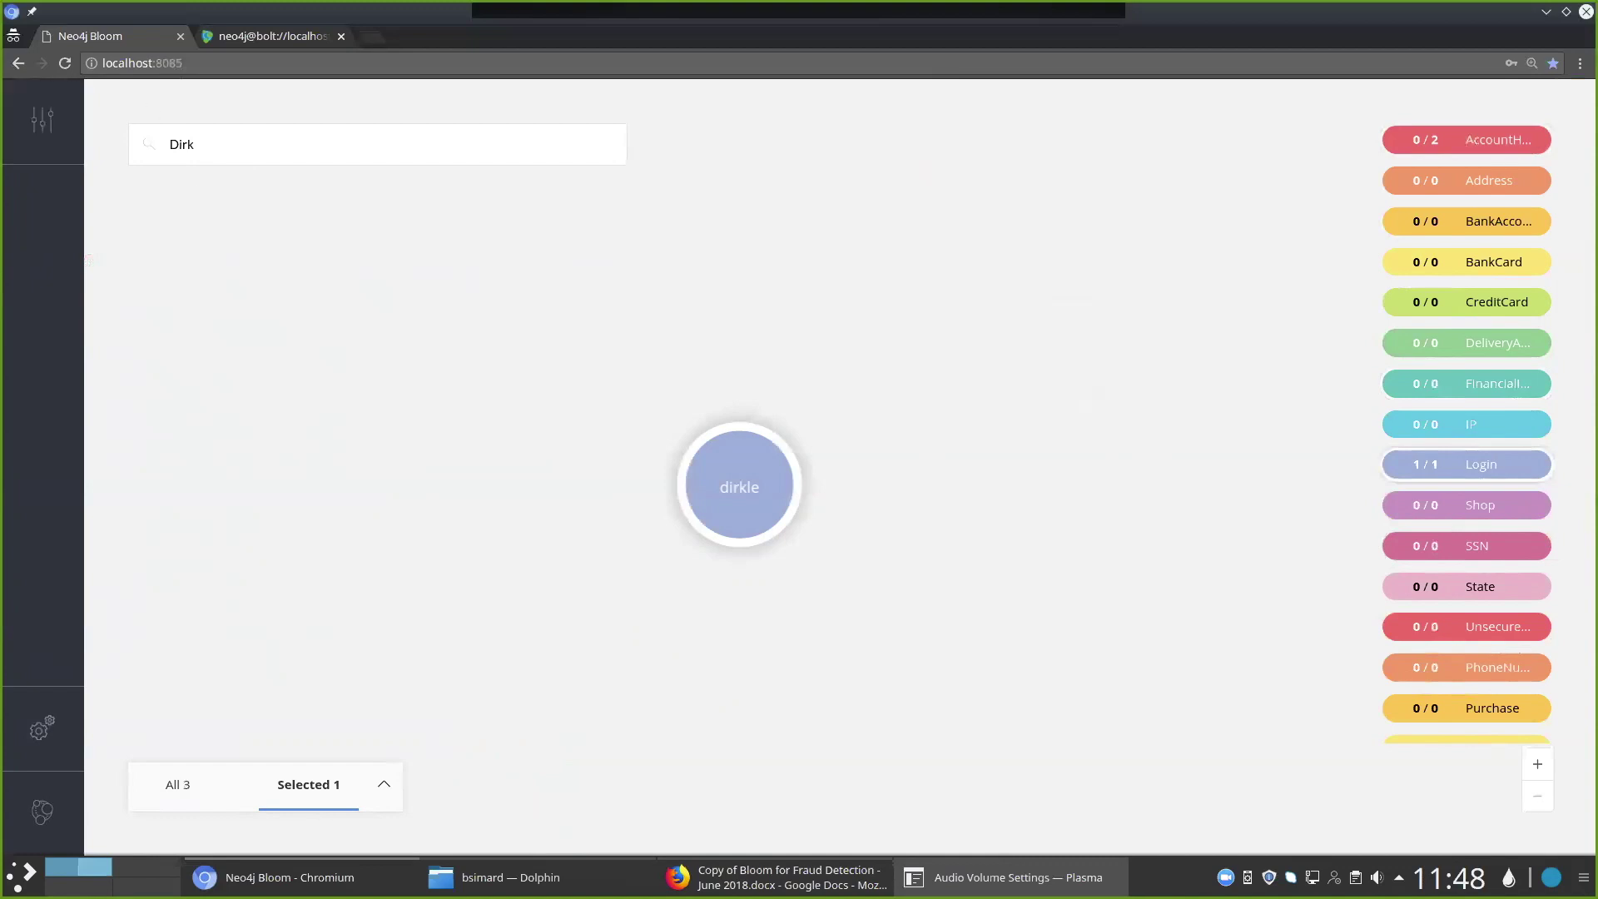
# Add a new, empty search phrase in the perspective's Search settings
pyautogui.click(40, 133)
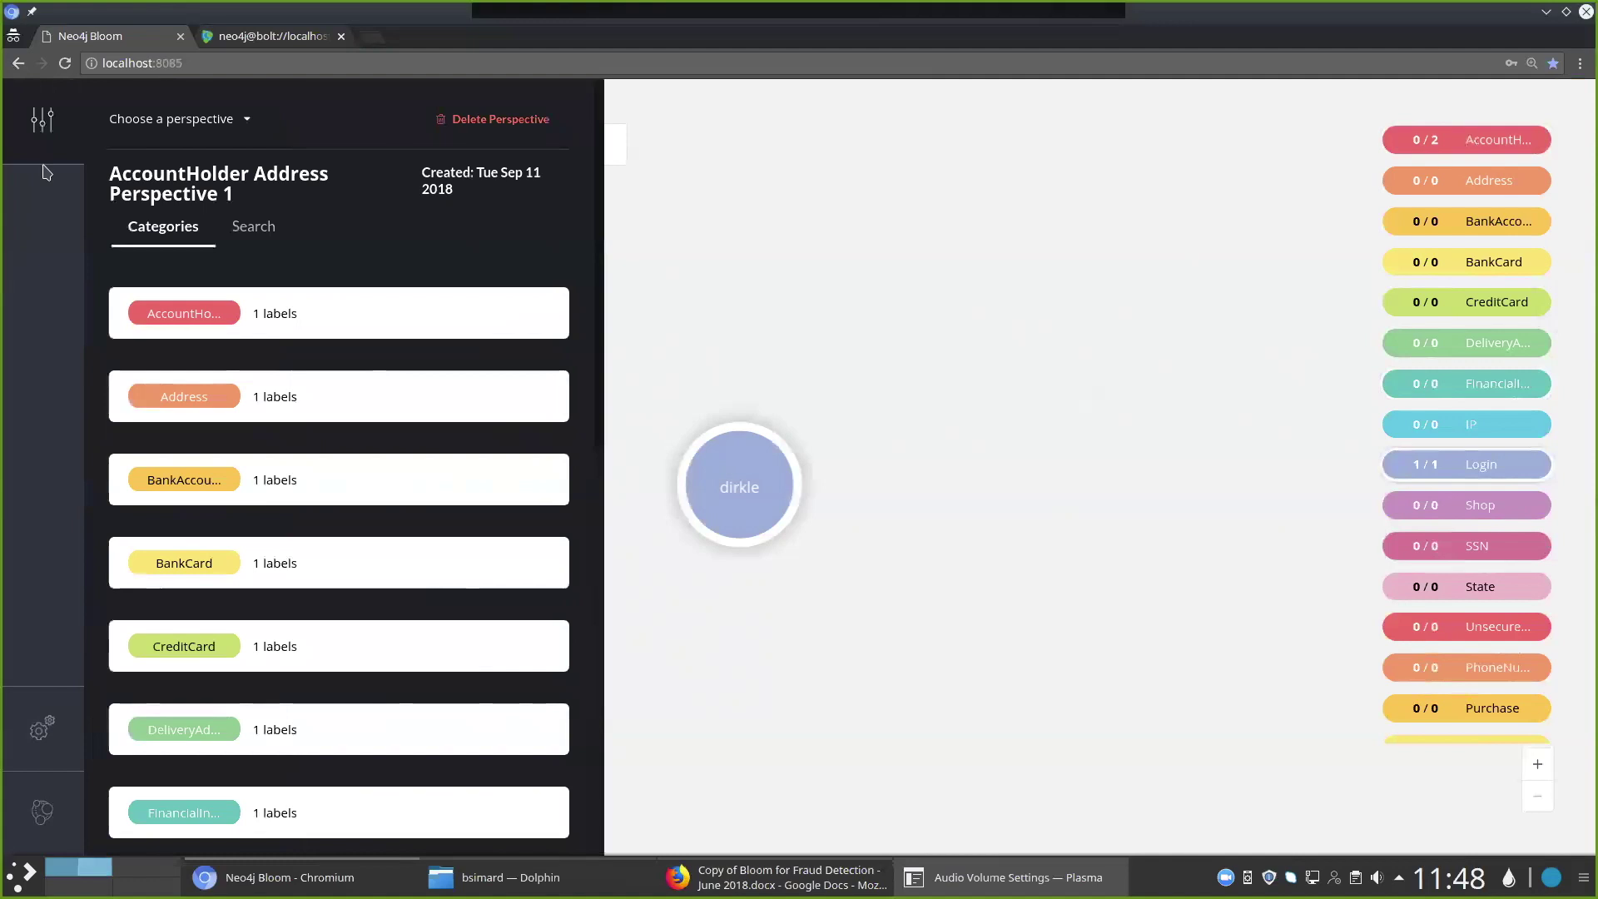
pyautogui.click(258, 231)
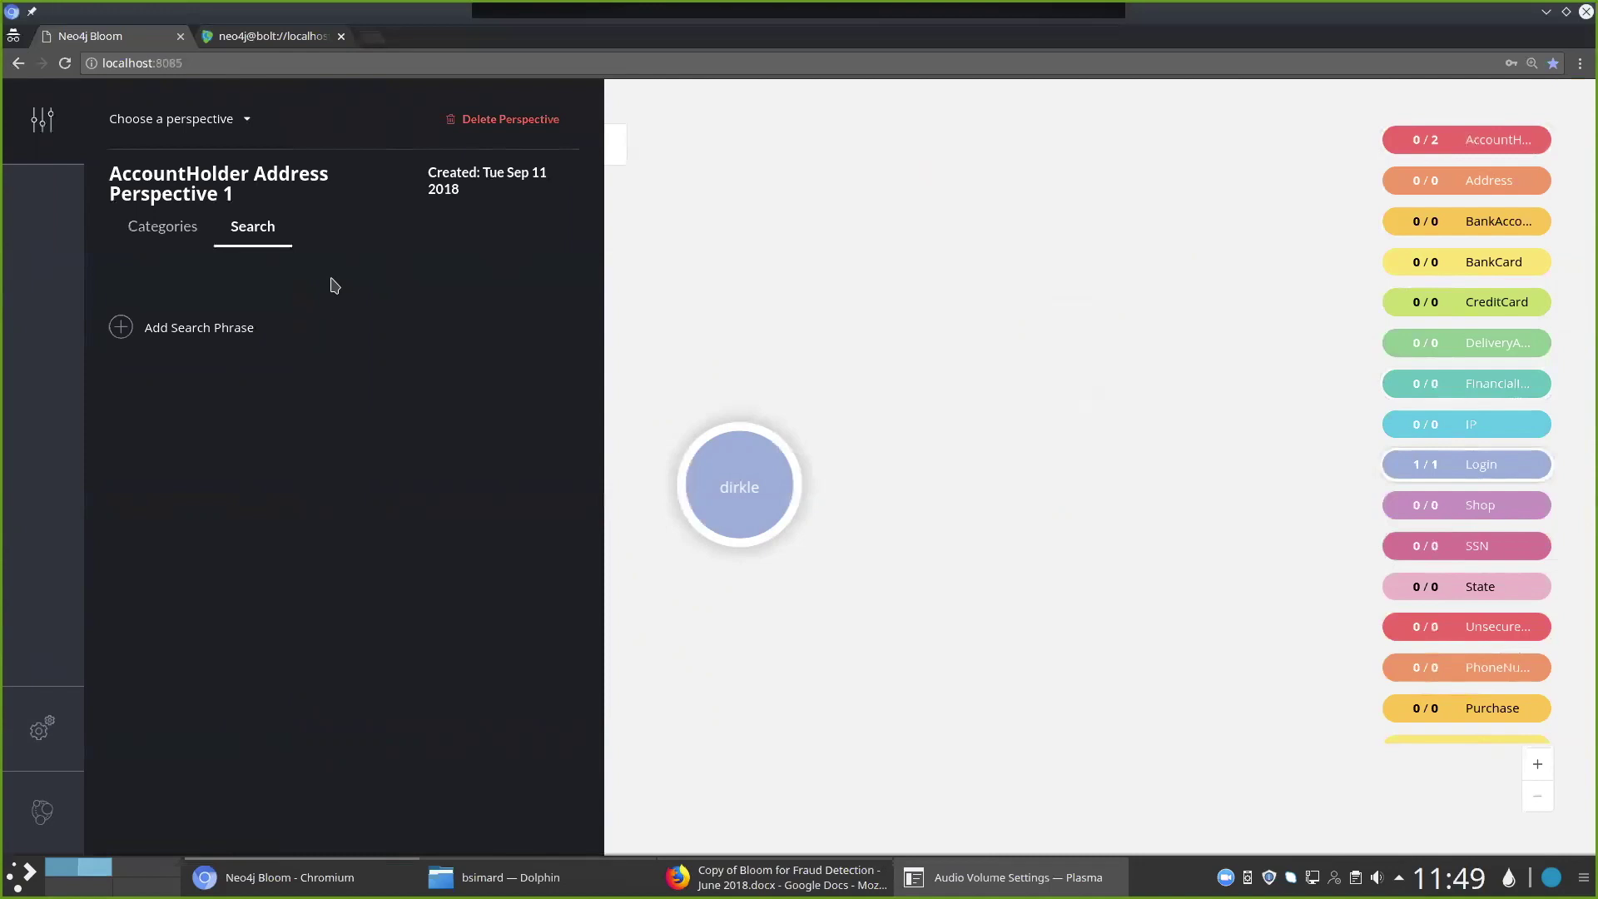
pyautogui.click(216, 331)
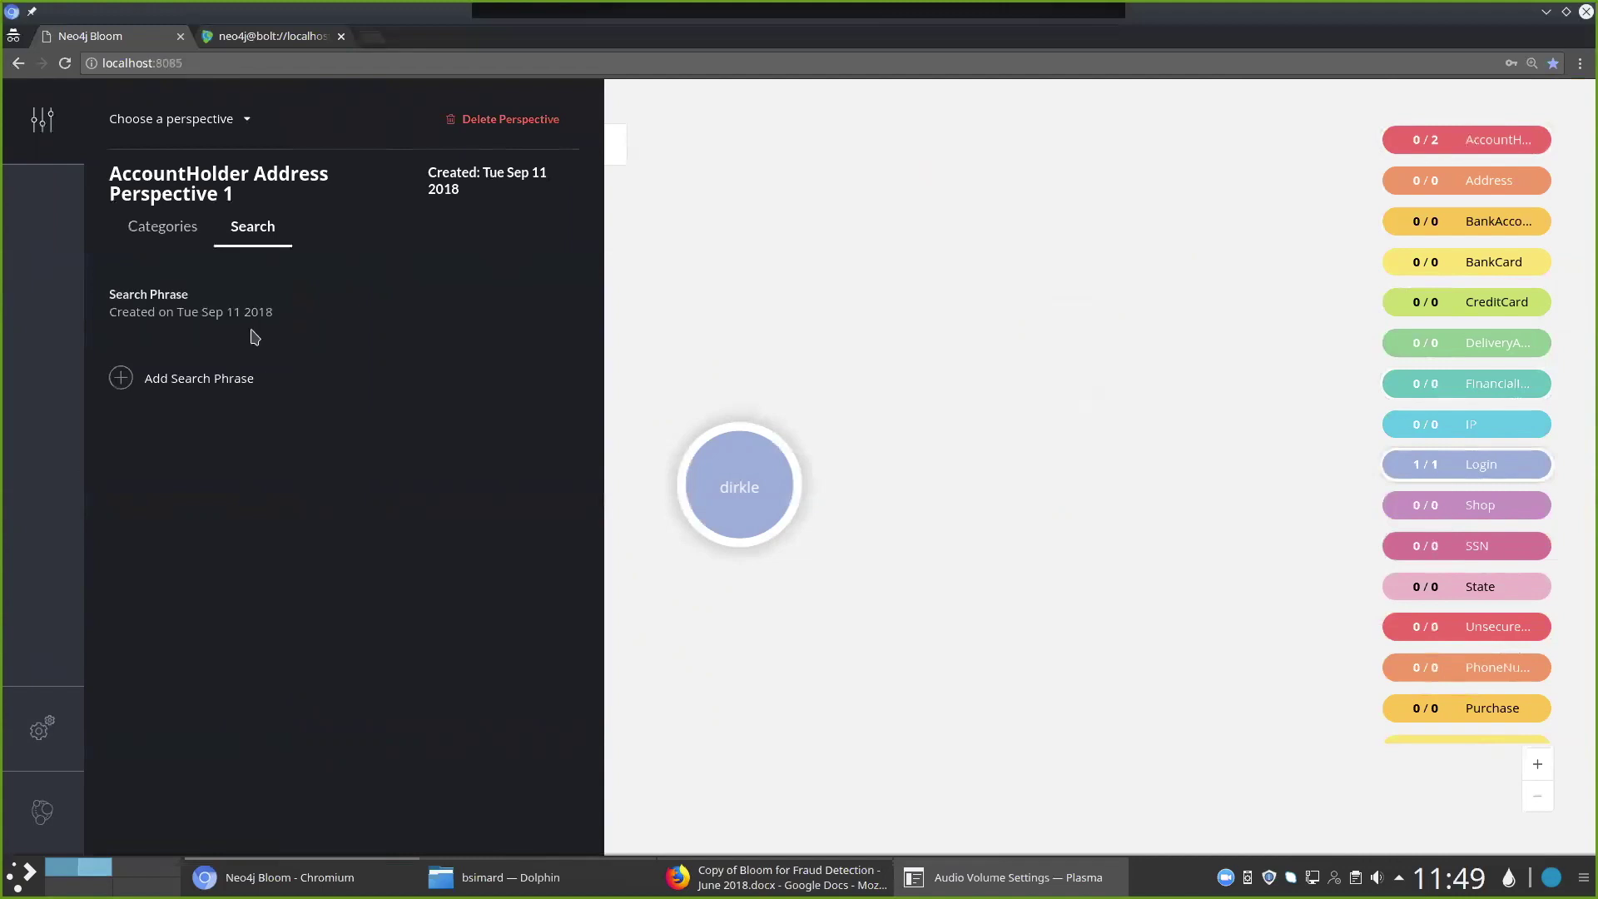
pyautogui.click(200, 308)
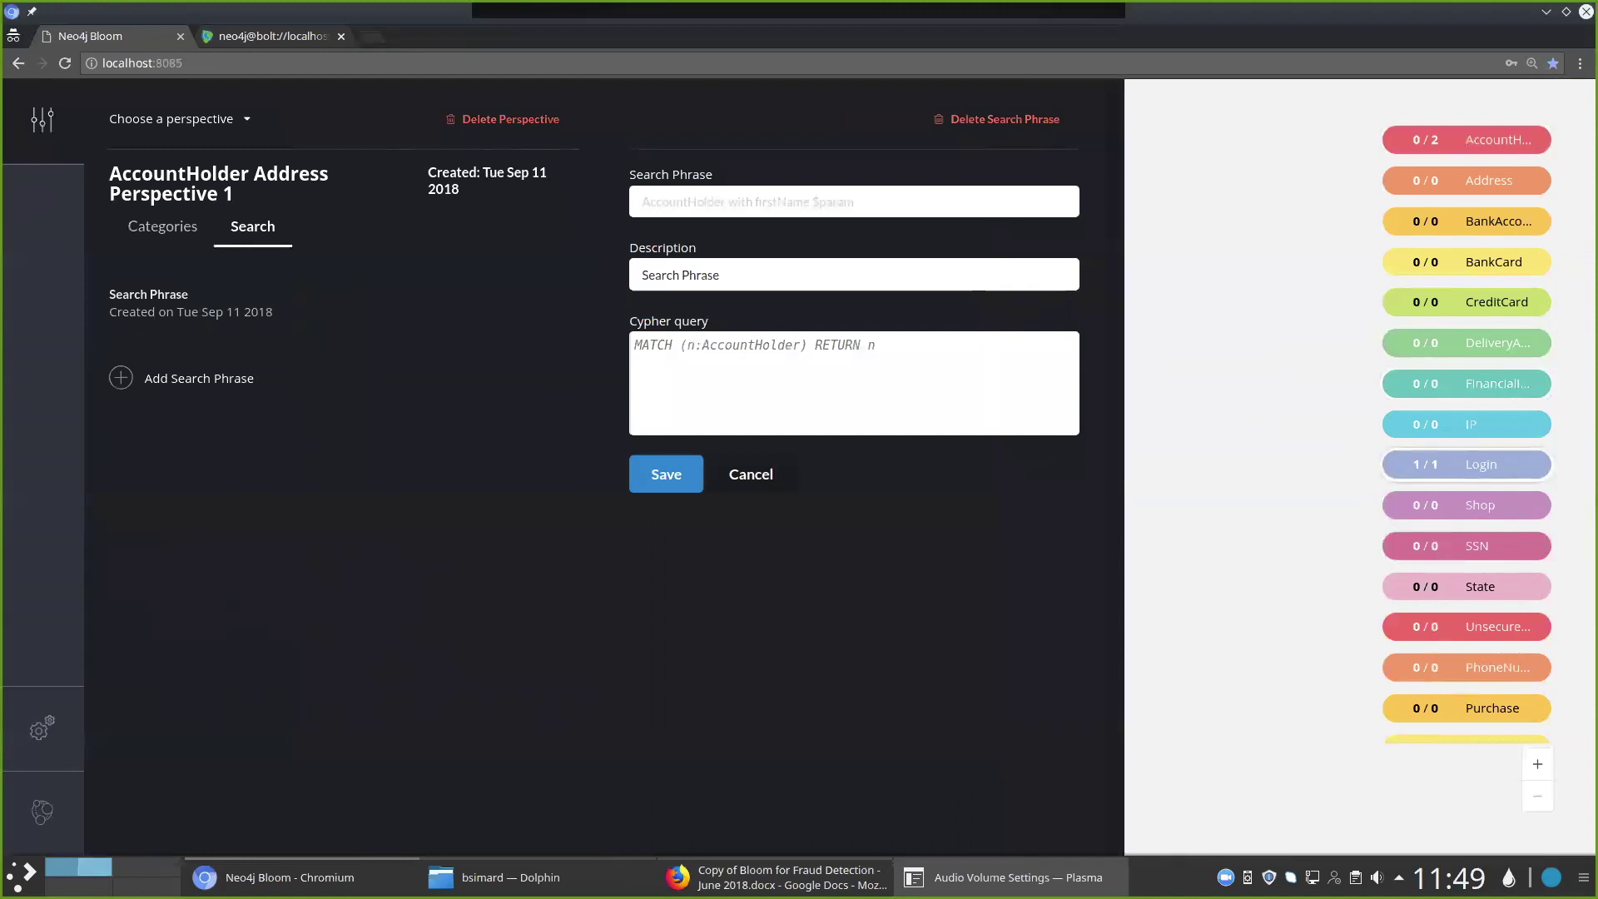
# Fill in 'Fraudes en anneaux', its description 'Afficher les suspicions de fraudes en anneaux', and the fraud-ring query, then save
pyautogui.click(673, 202)
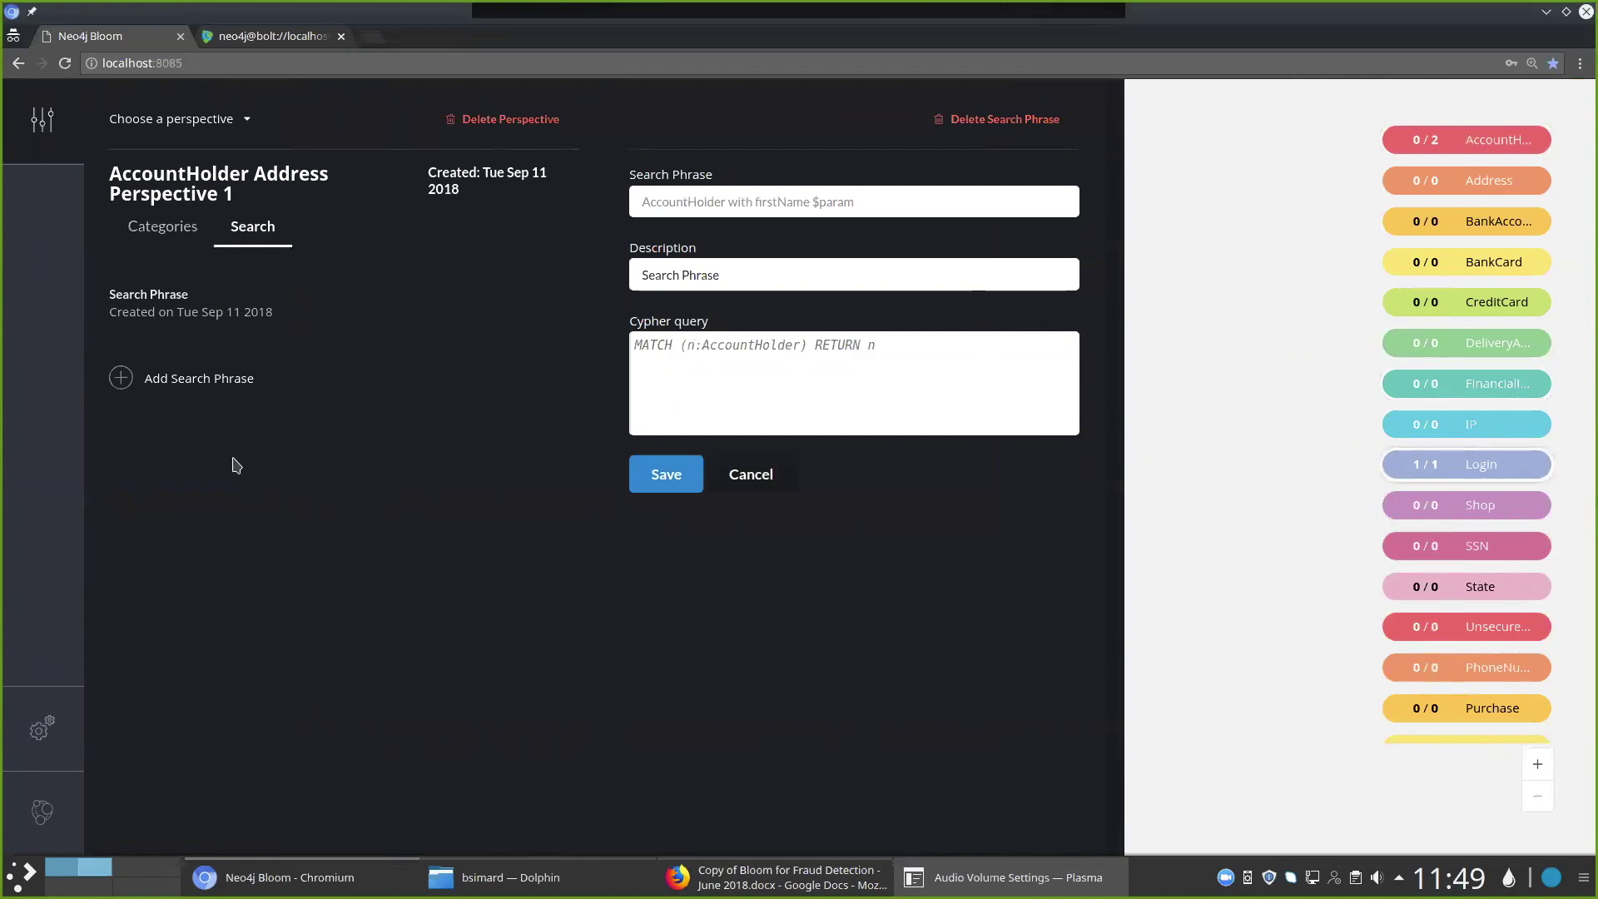
pyautogui.write('Fraudes en anneaux')
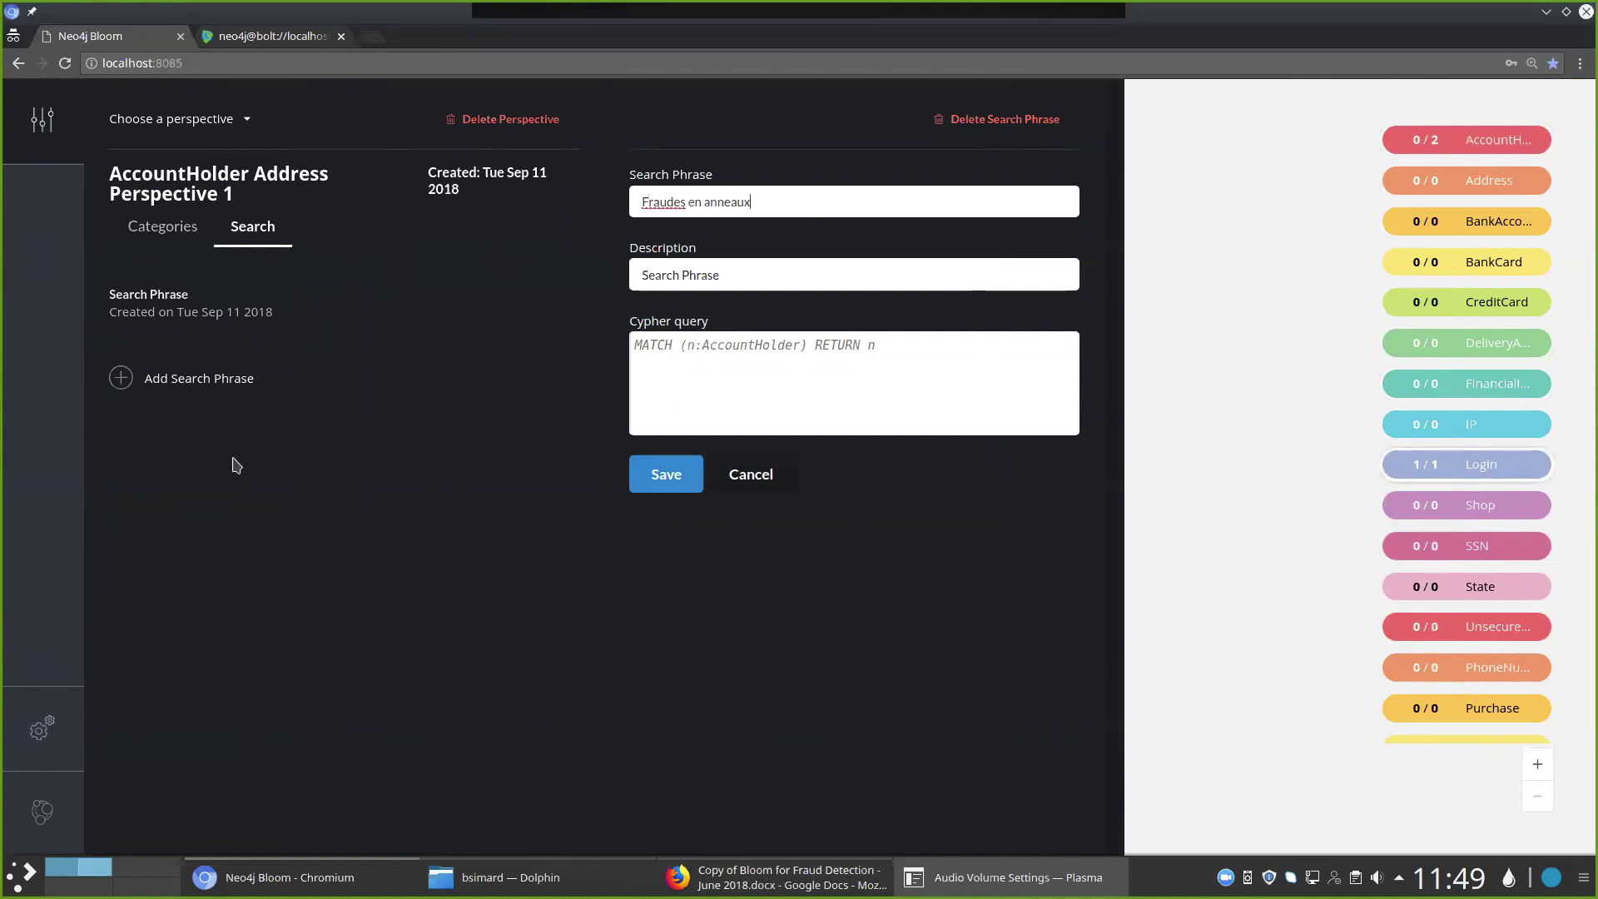
pyautogui.press('Tab')
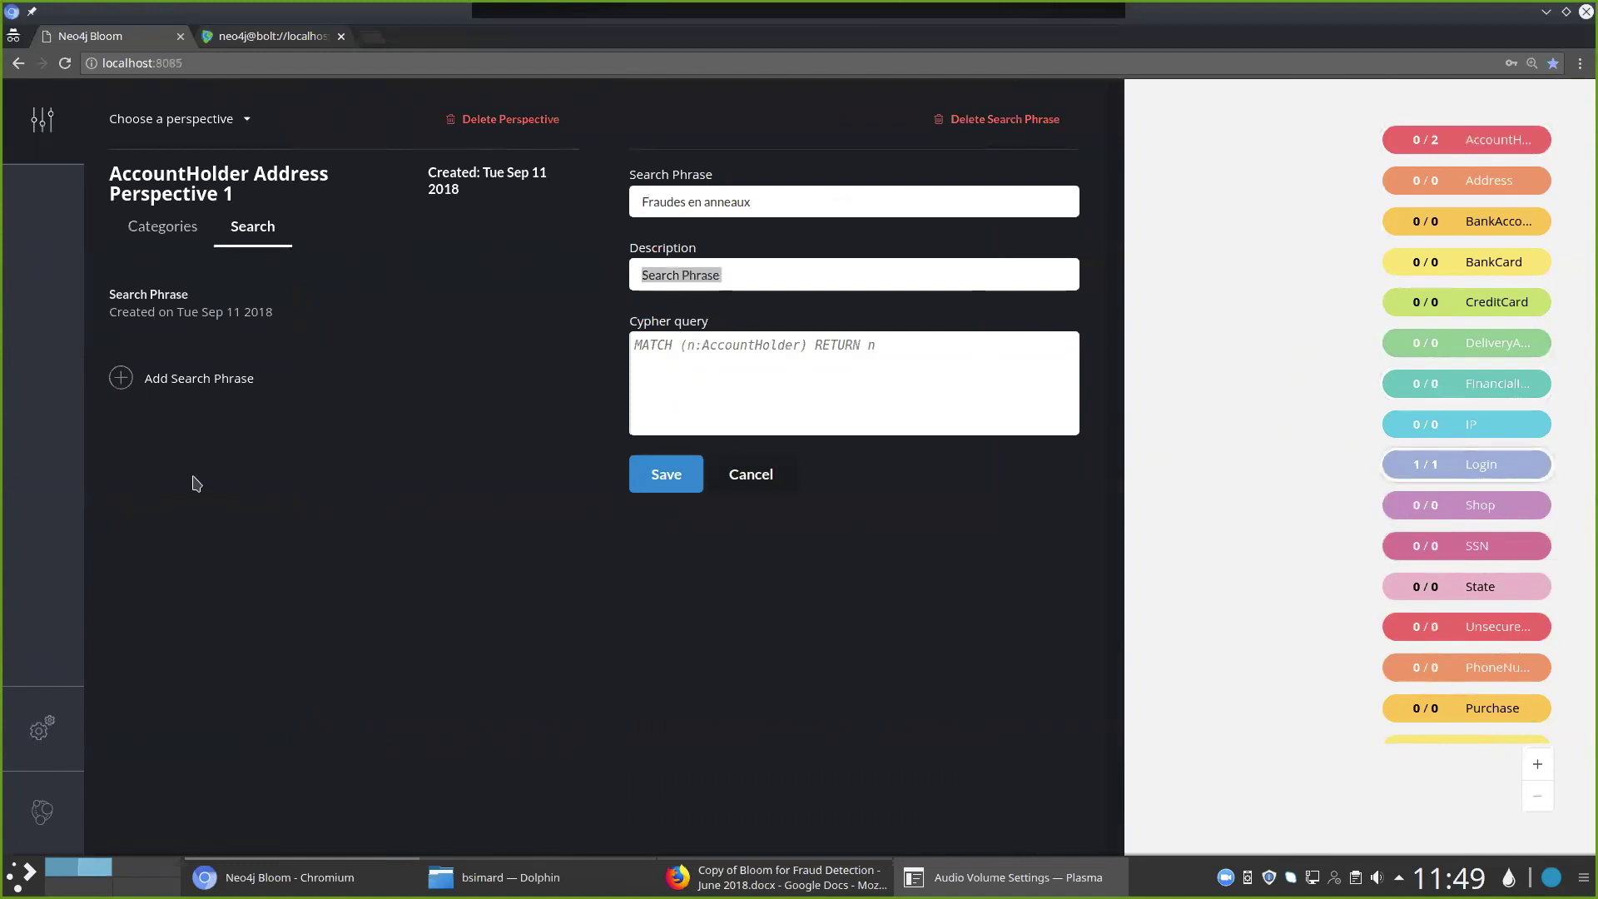
pyautogui.write('Afficher les suspicion')
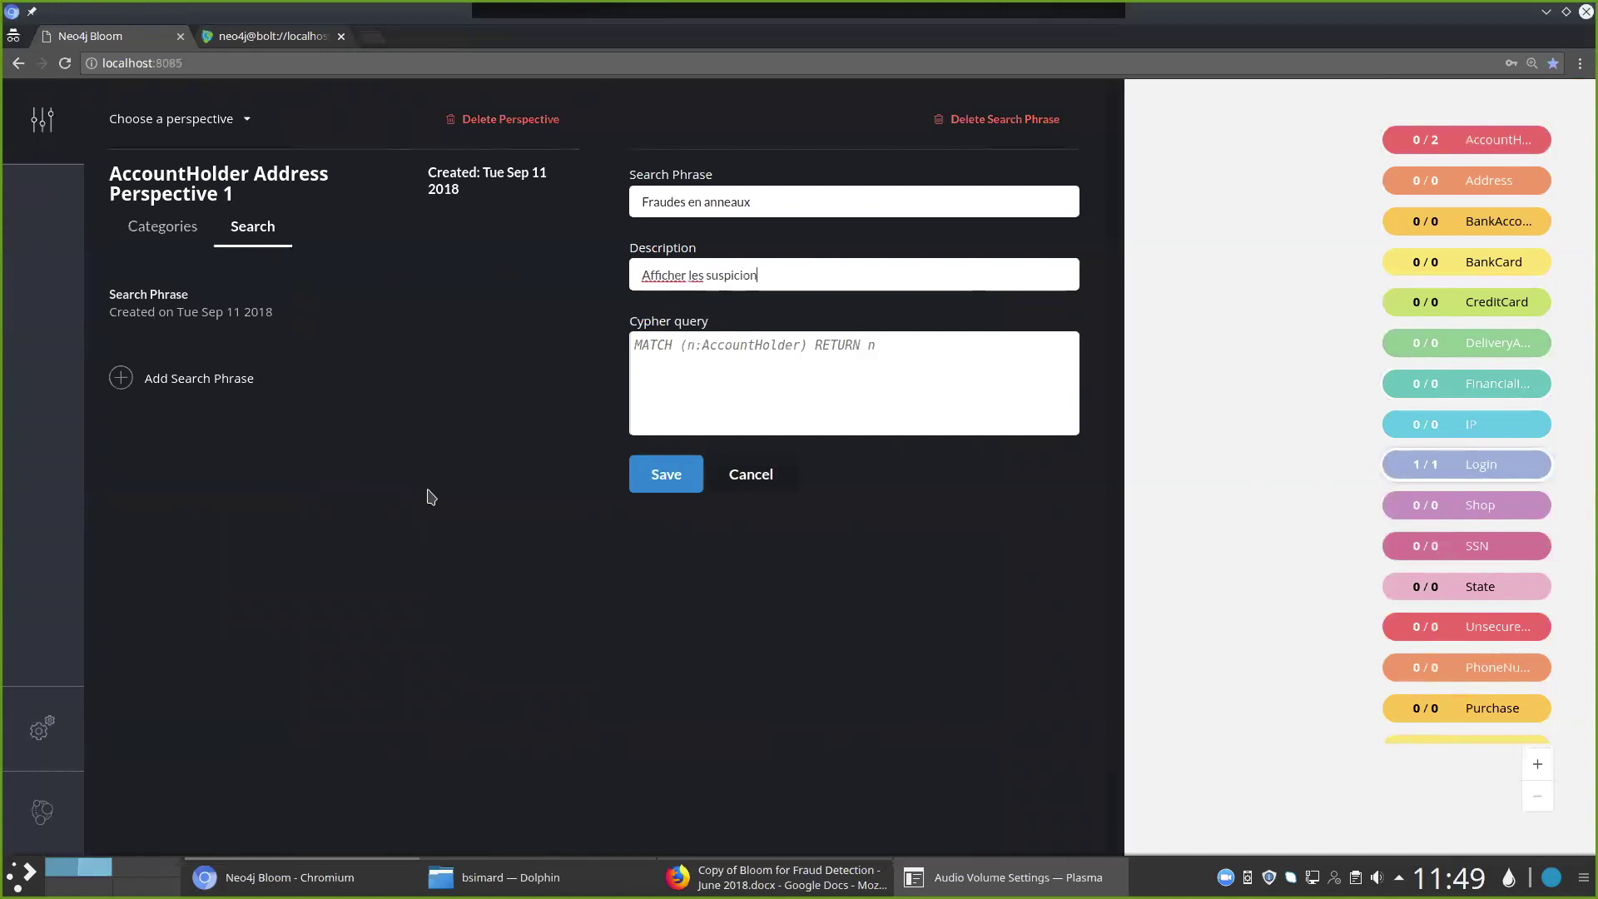
pyautogui.write('s de fraudes en anneaux')
pyautogui.click(719, 342)
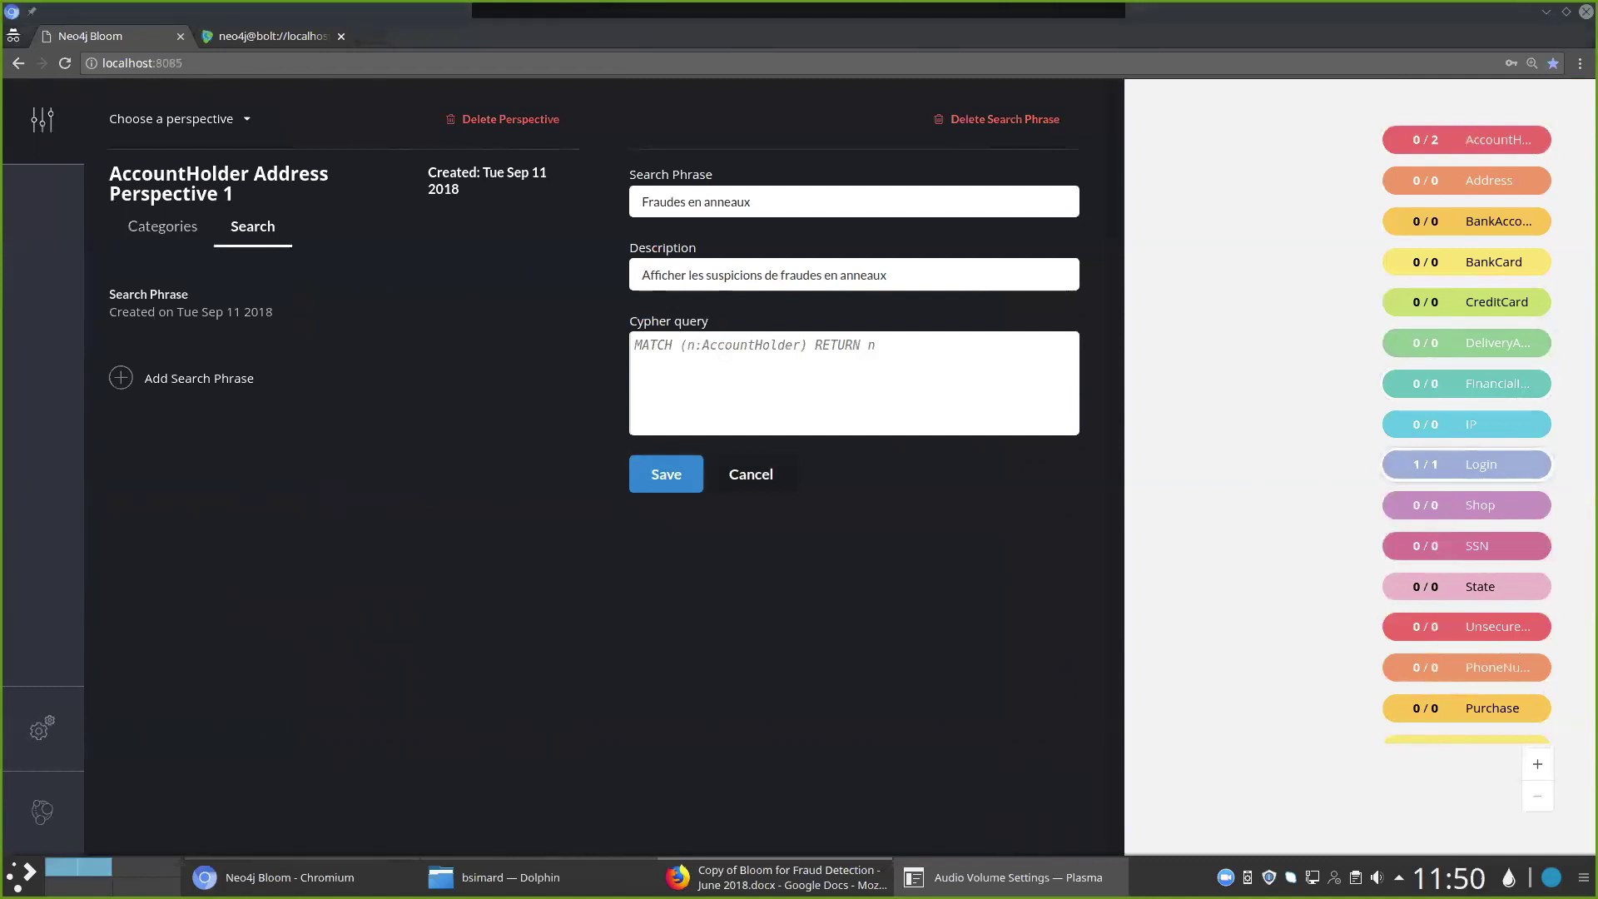
pyautogui.click(664, 343)
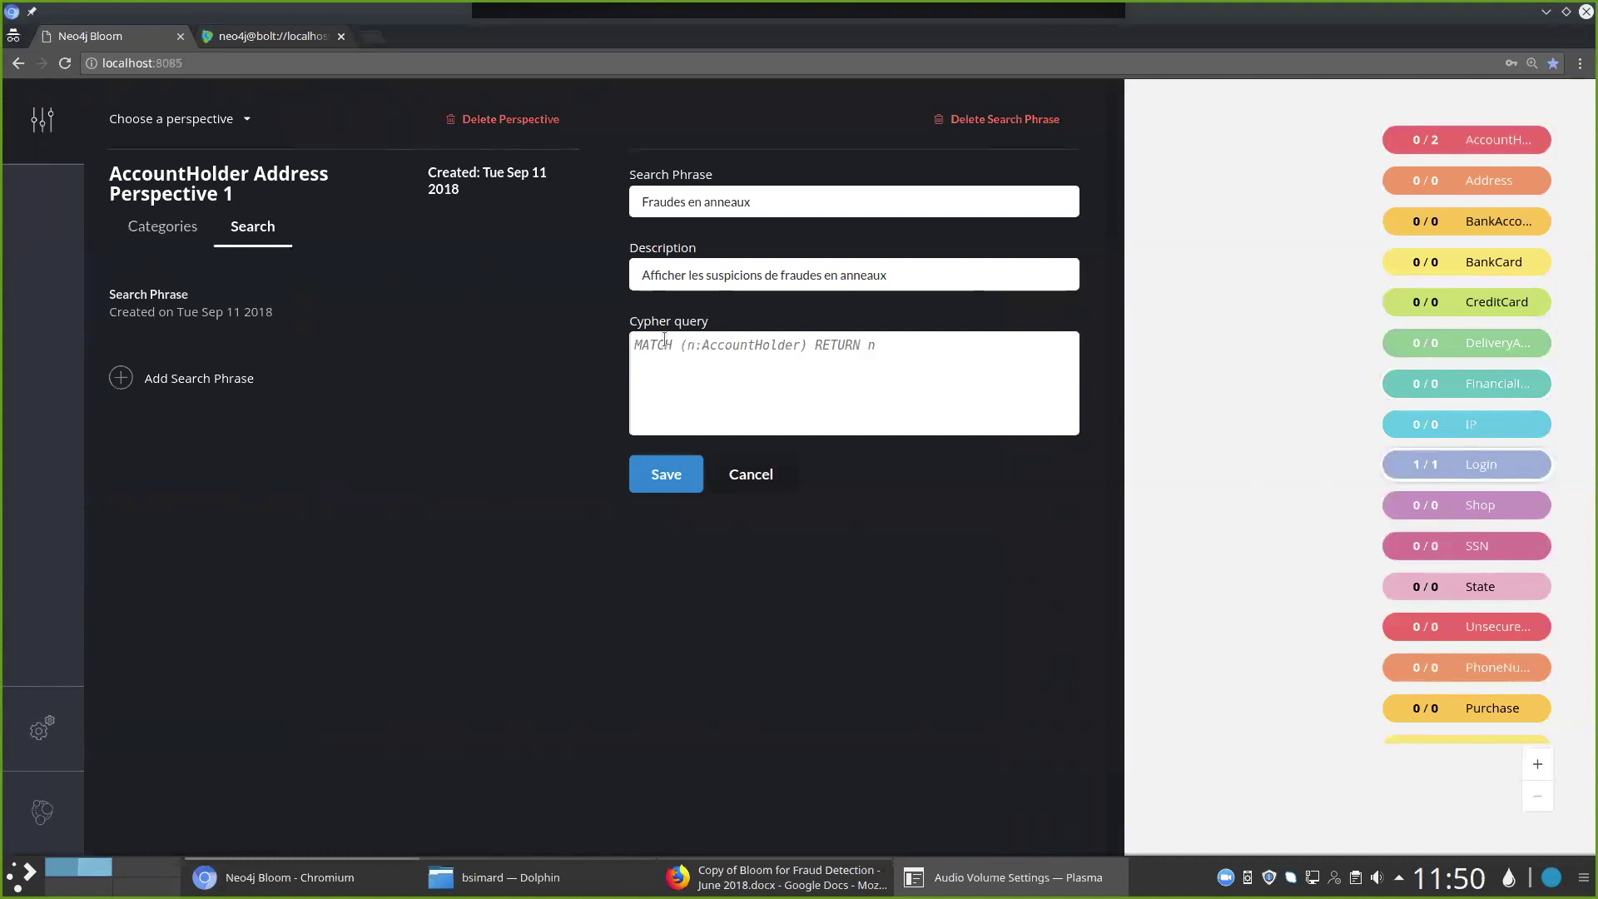
pyautogui.hotkey('ctrl', 'v')
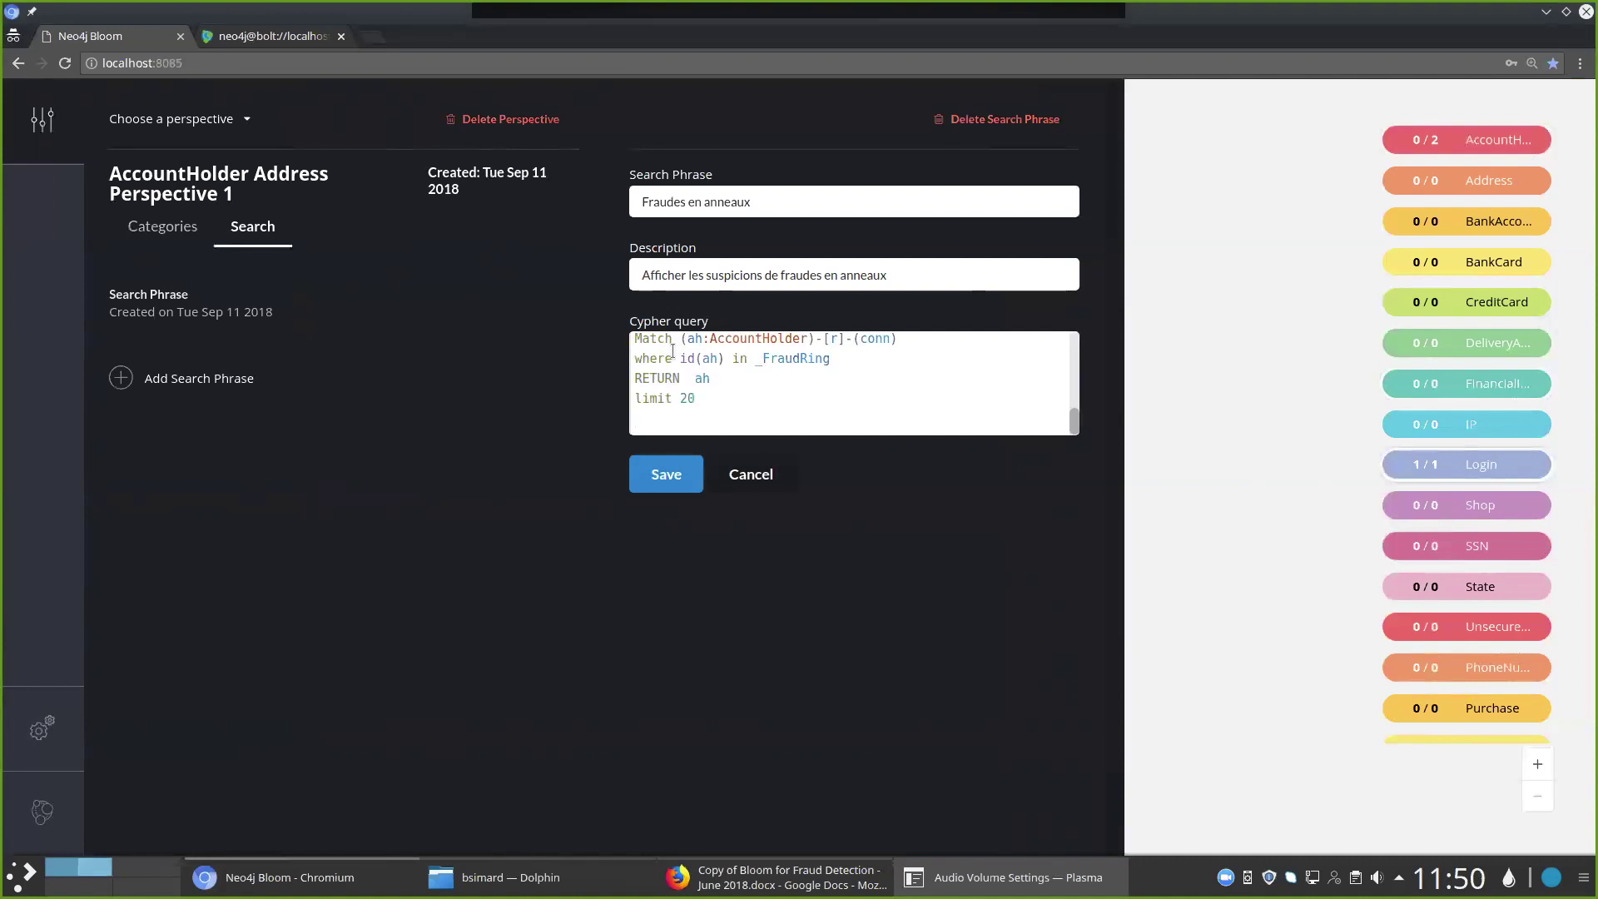
pyautogui.click(664, 476)
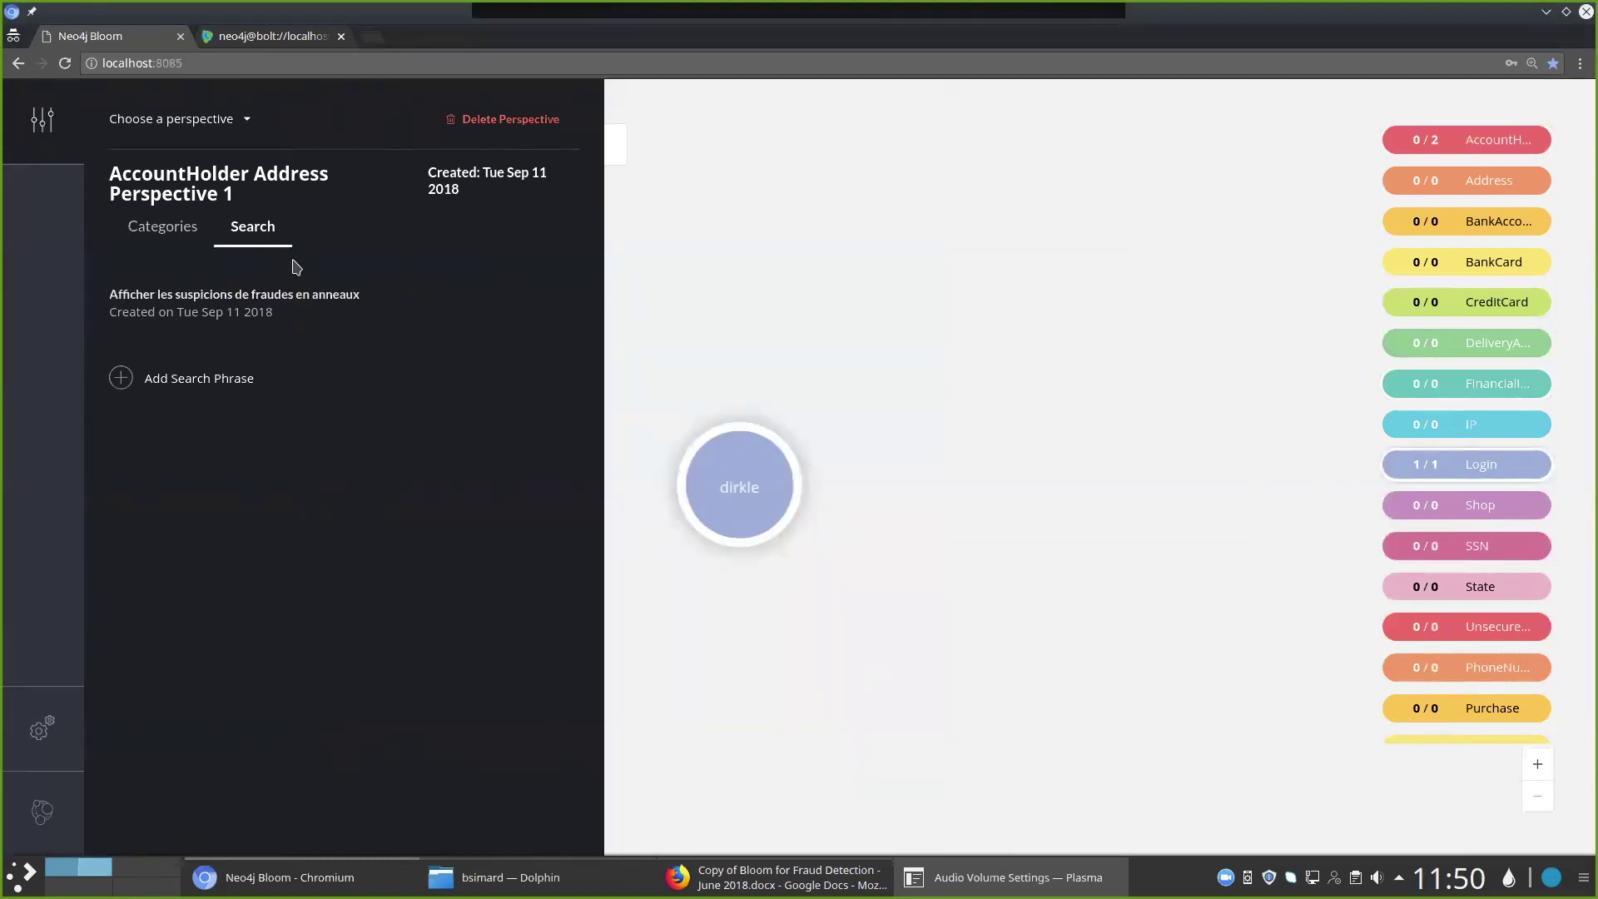
# Clear the scene and run the 'Fraudes en anneaux' search phrase
pyautogui.click(42, 119)
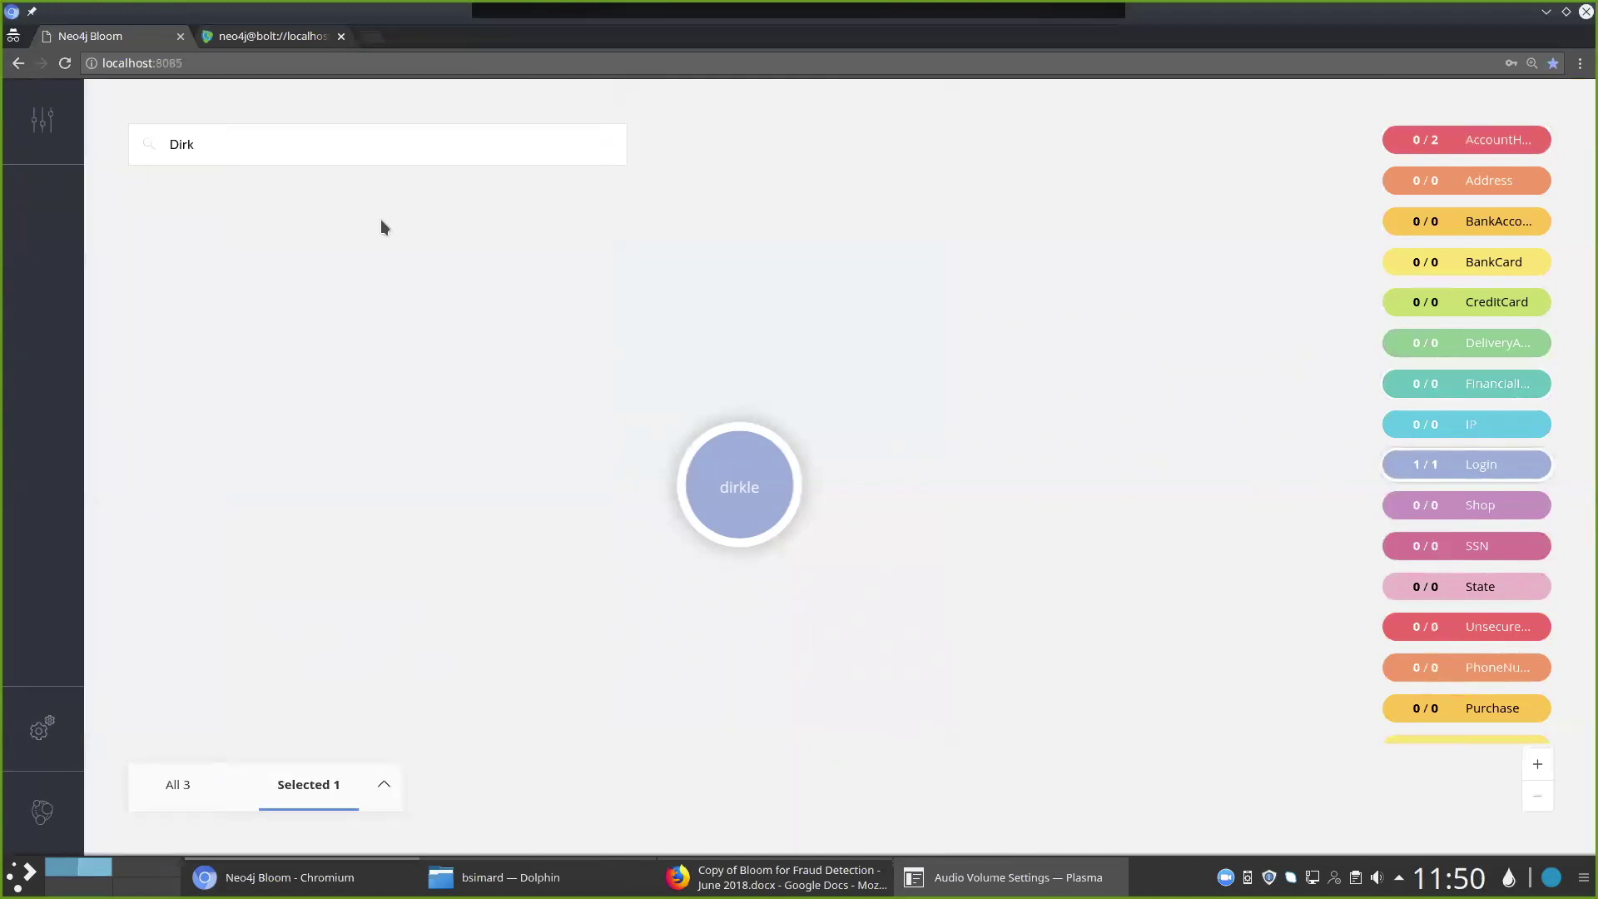
pyautogui.rightClick(383, 296)
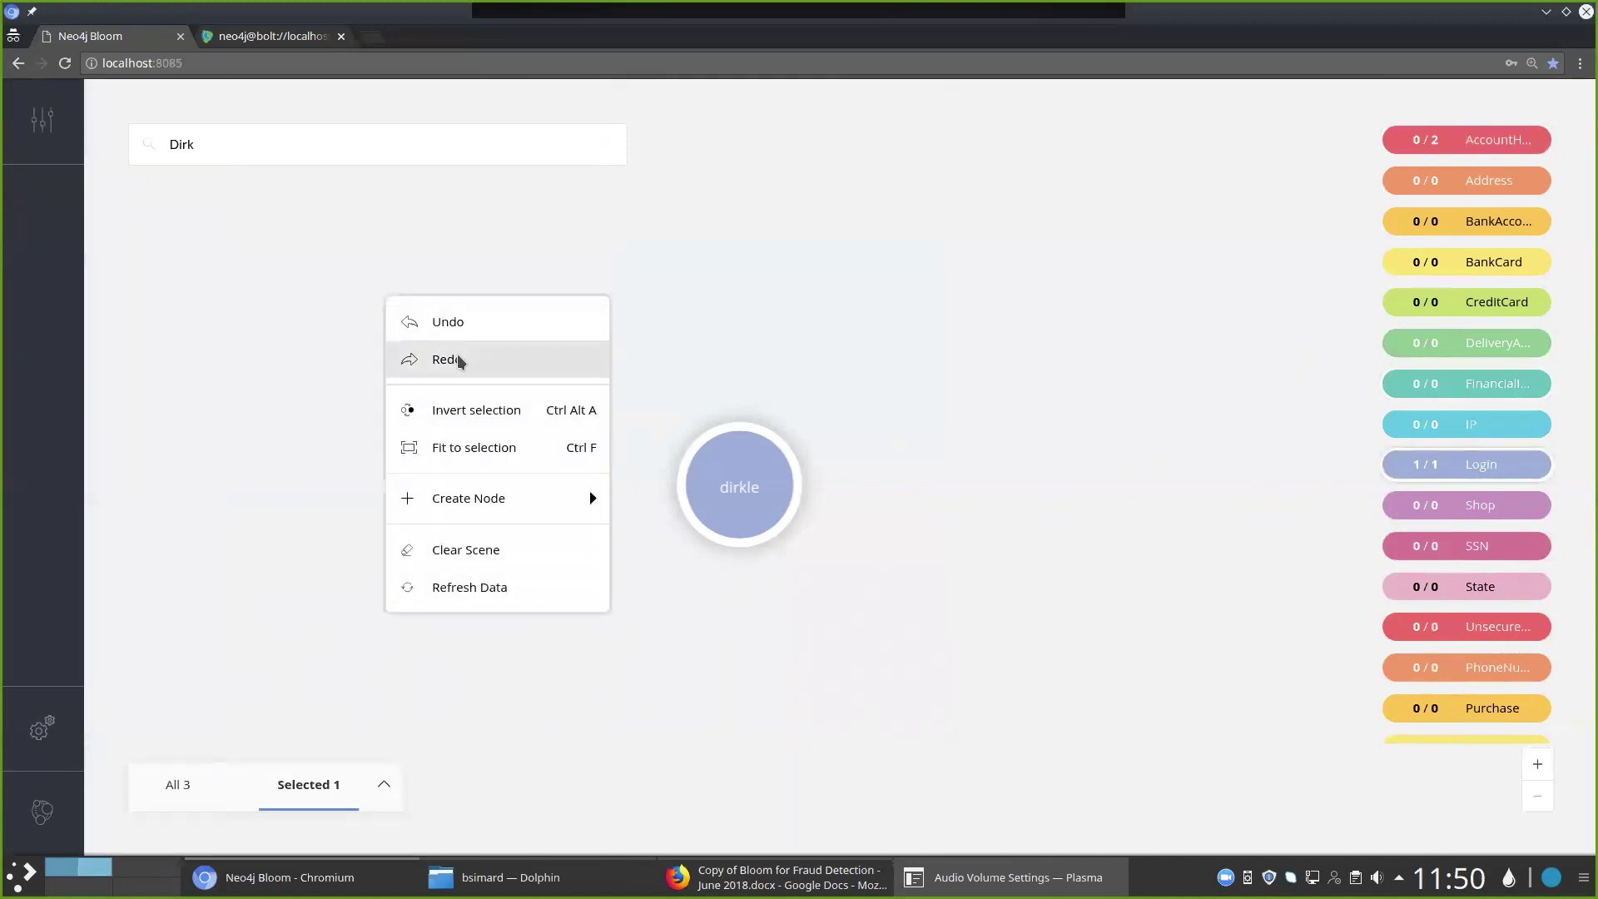
pyautogui.click(491, 556)
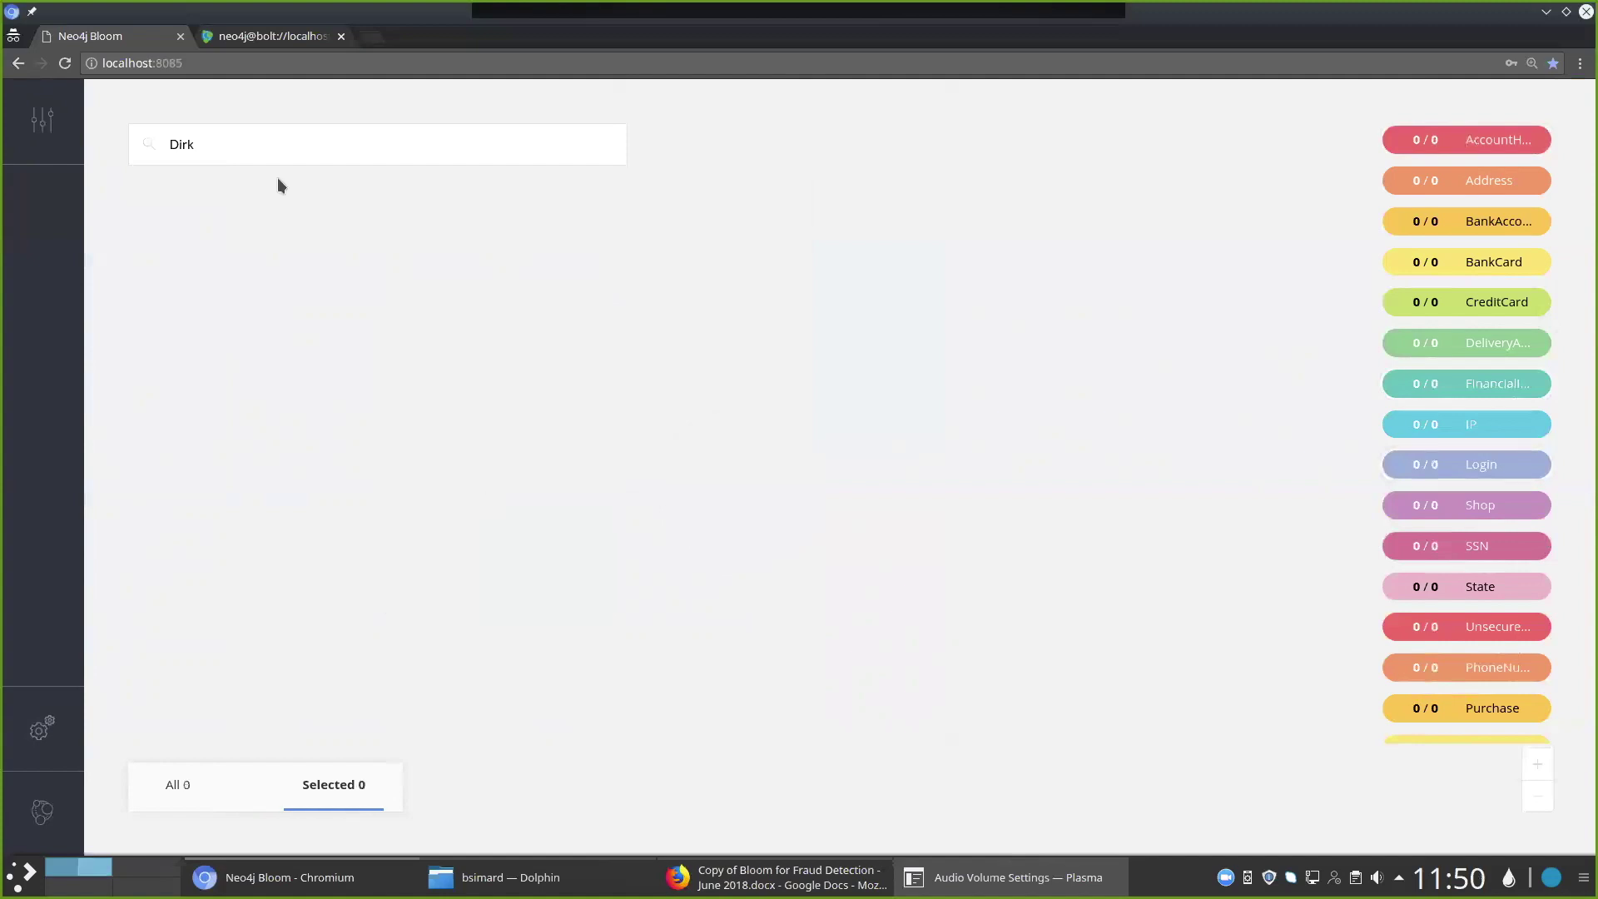
pyautogui.click(213, 143)
pyautogui.doubleClick(213, 143)
pyautogui.write('Fraudex')
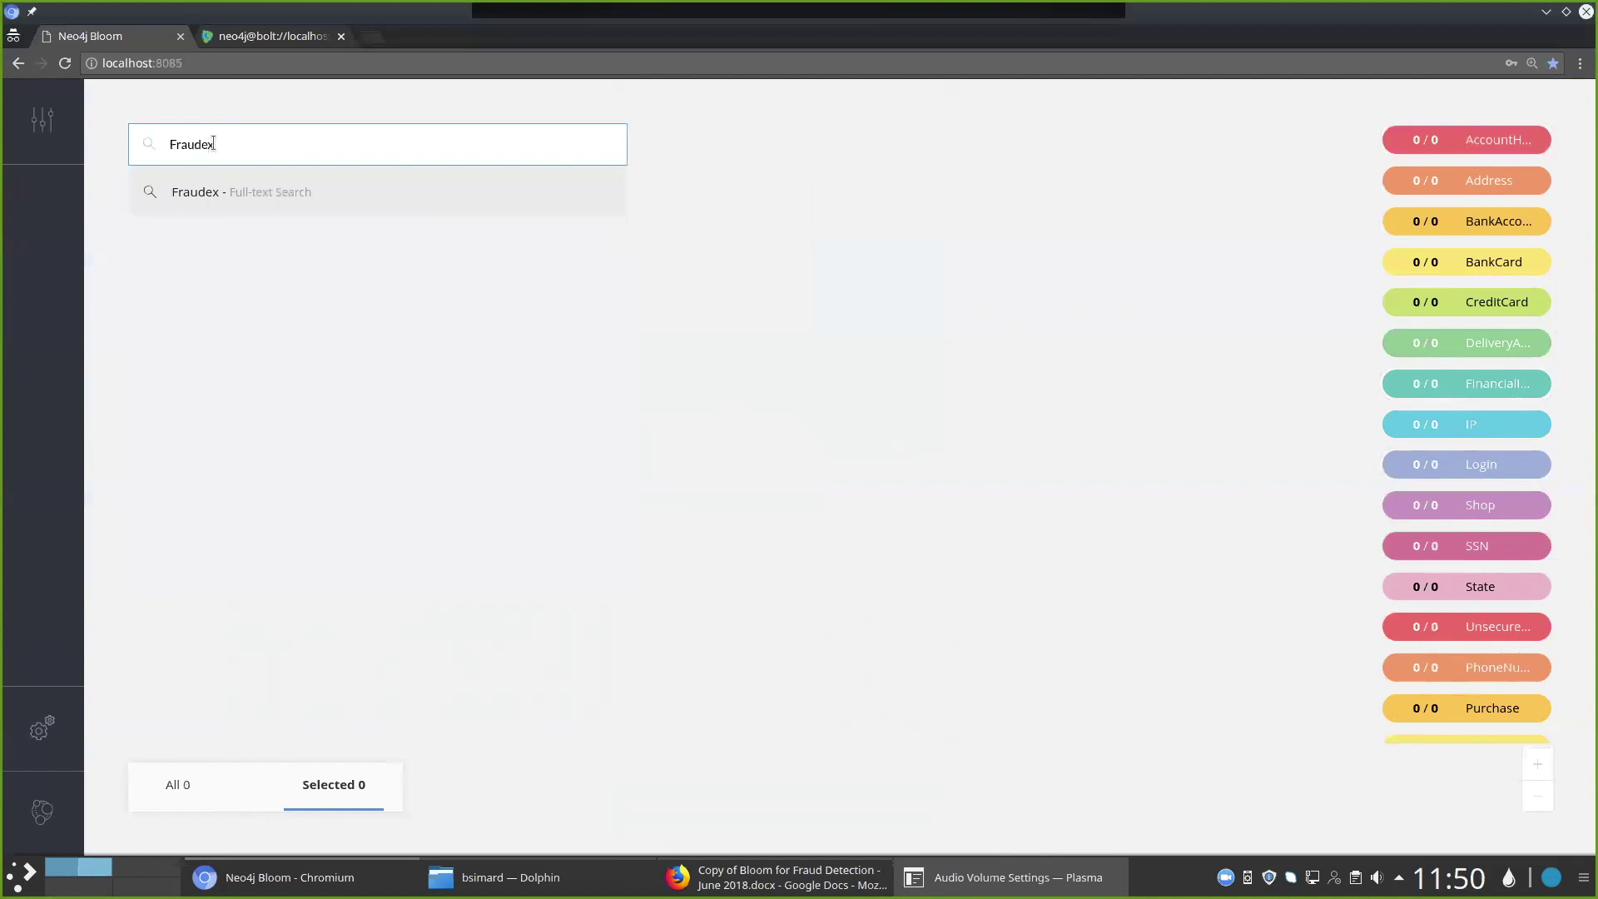
pyautogui.press('BackSpace')
pyautogui.write('s')
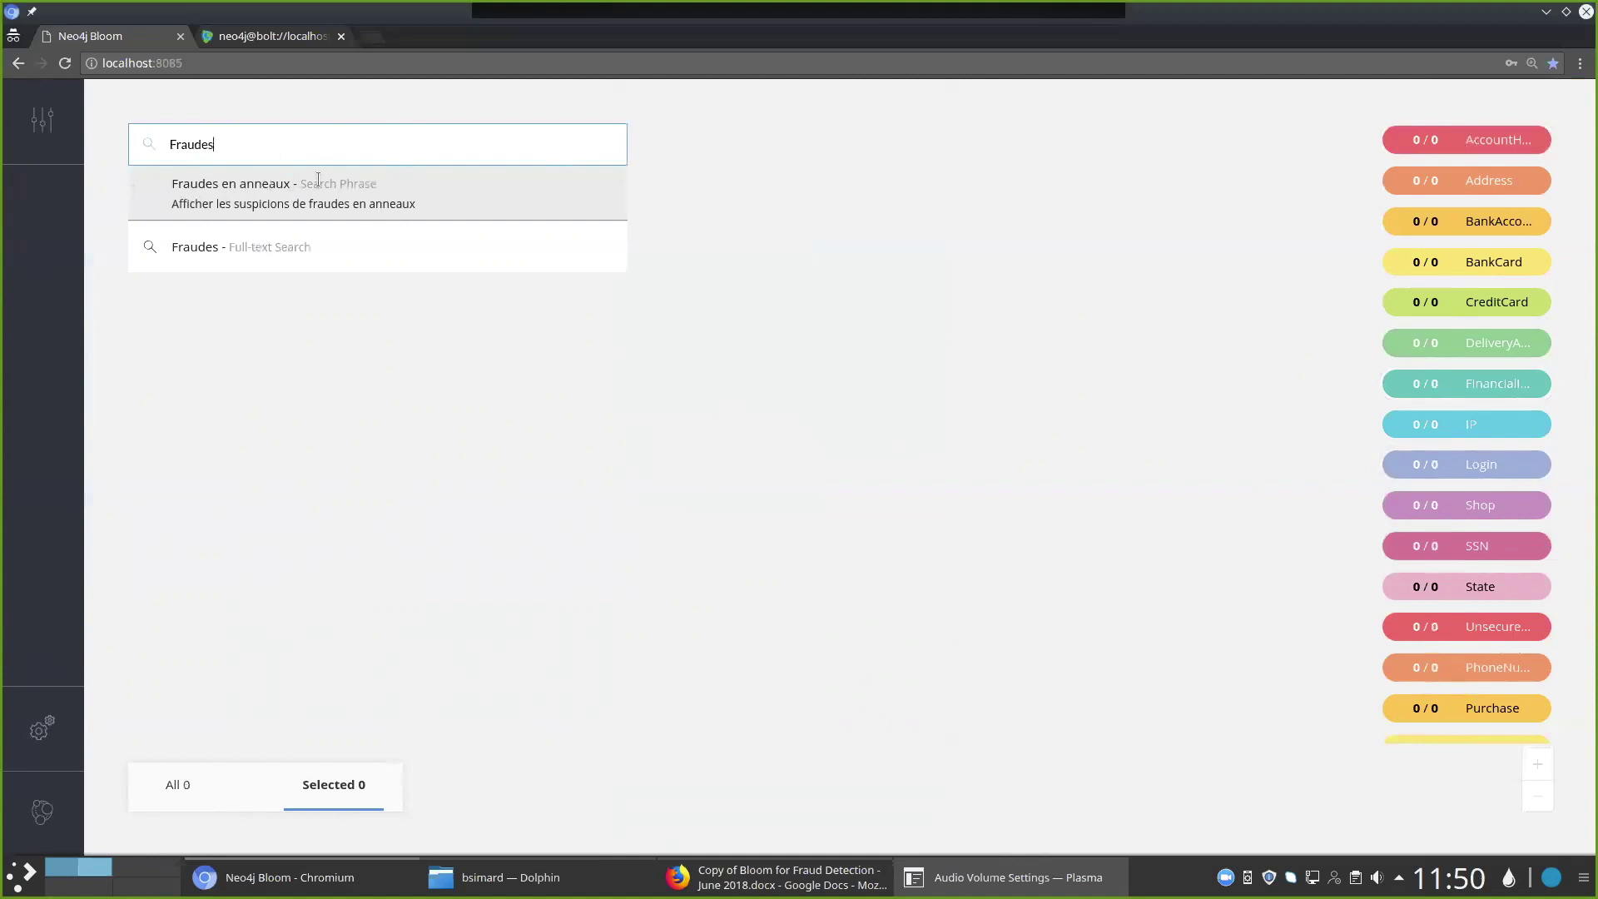
pyautogui.click(242, 193)
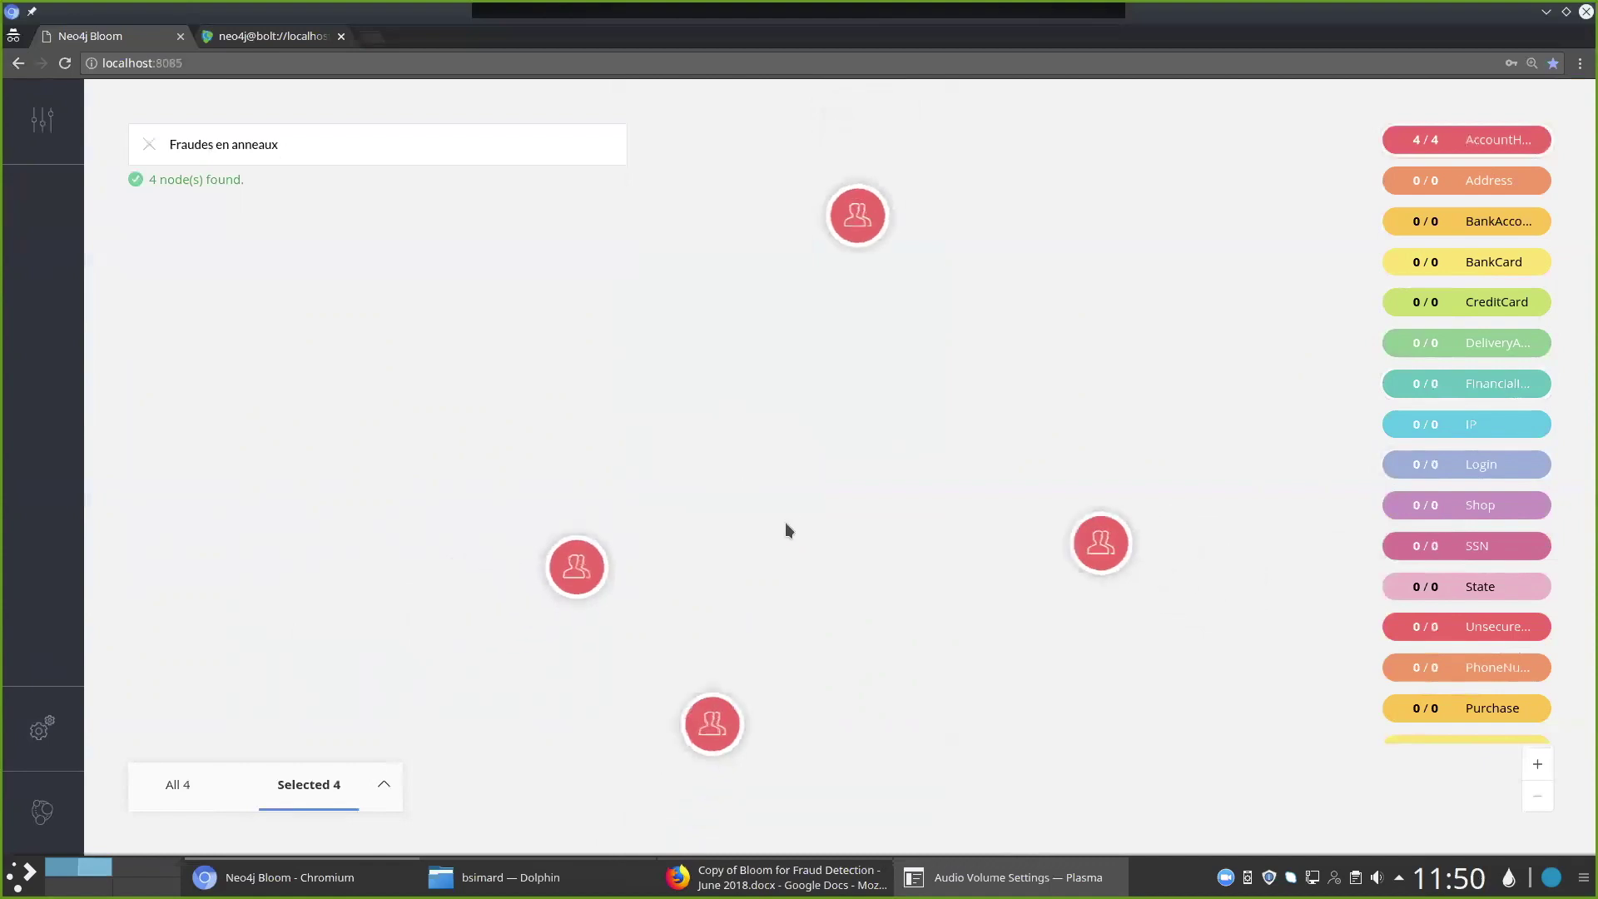
# Spread the four fraud-ring account holder nodes apart on the canvas
pyautogui.click(749, 482)
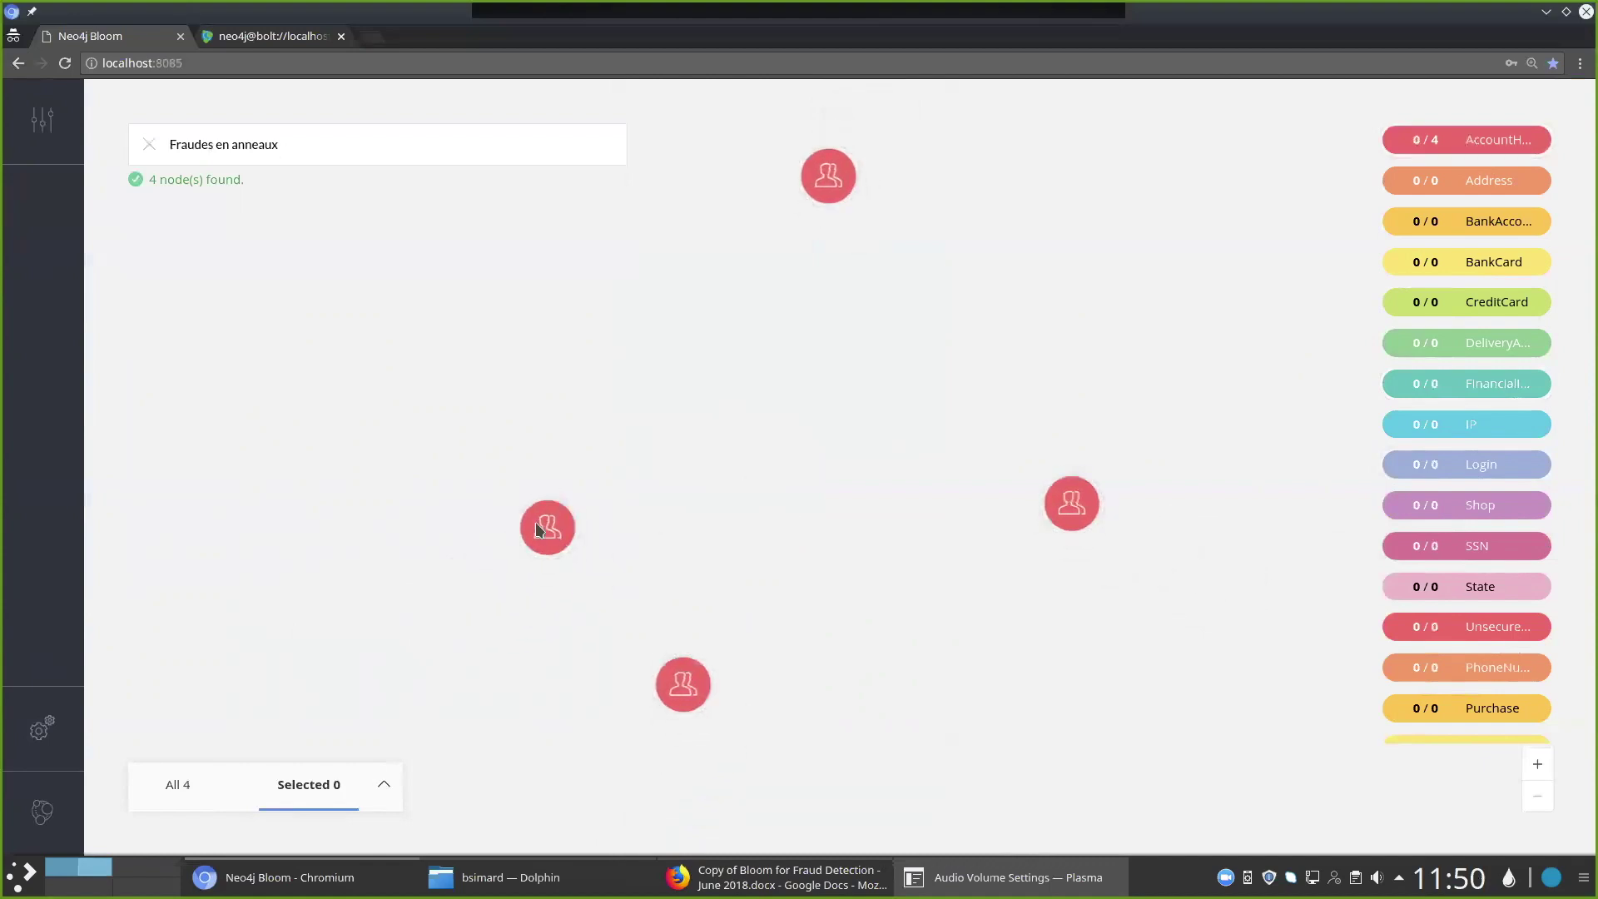
pyautogui.moveTo(539, 530); pyautogui.dragTo(537, 382)
pyautogui.moveTo(687, 670); pyautogui.dragTo(722, 567)
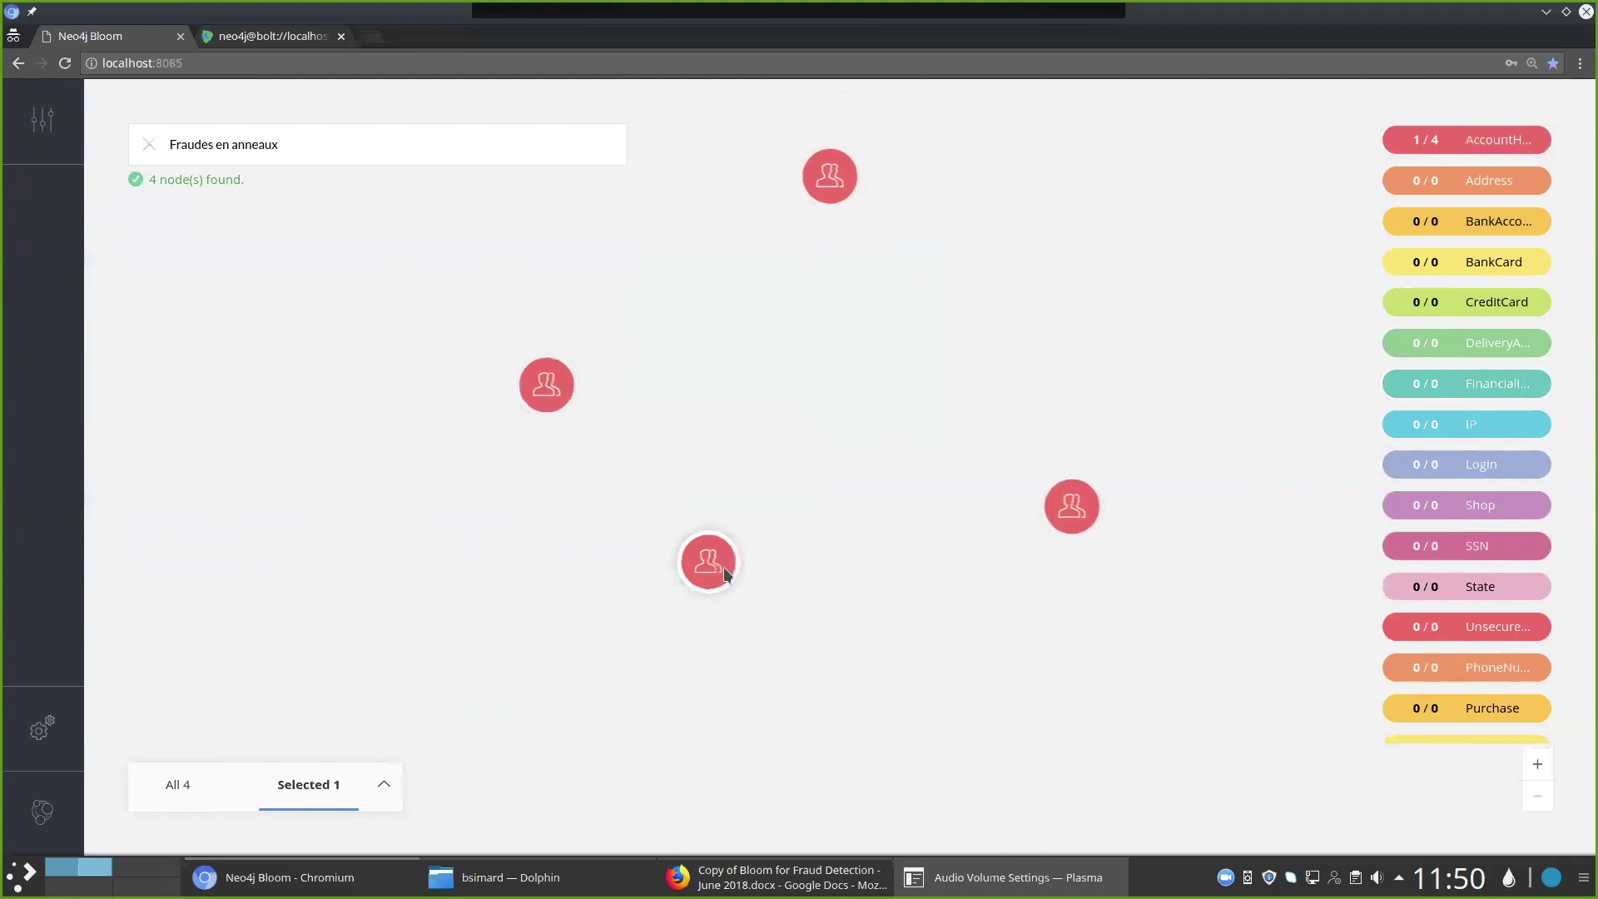
pyautogui.moveTo(1071, 506); pyautogui.dragTo(983, 382)
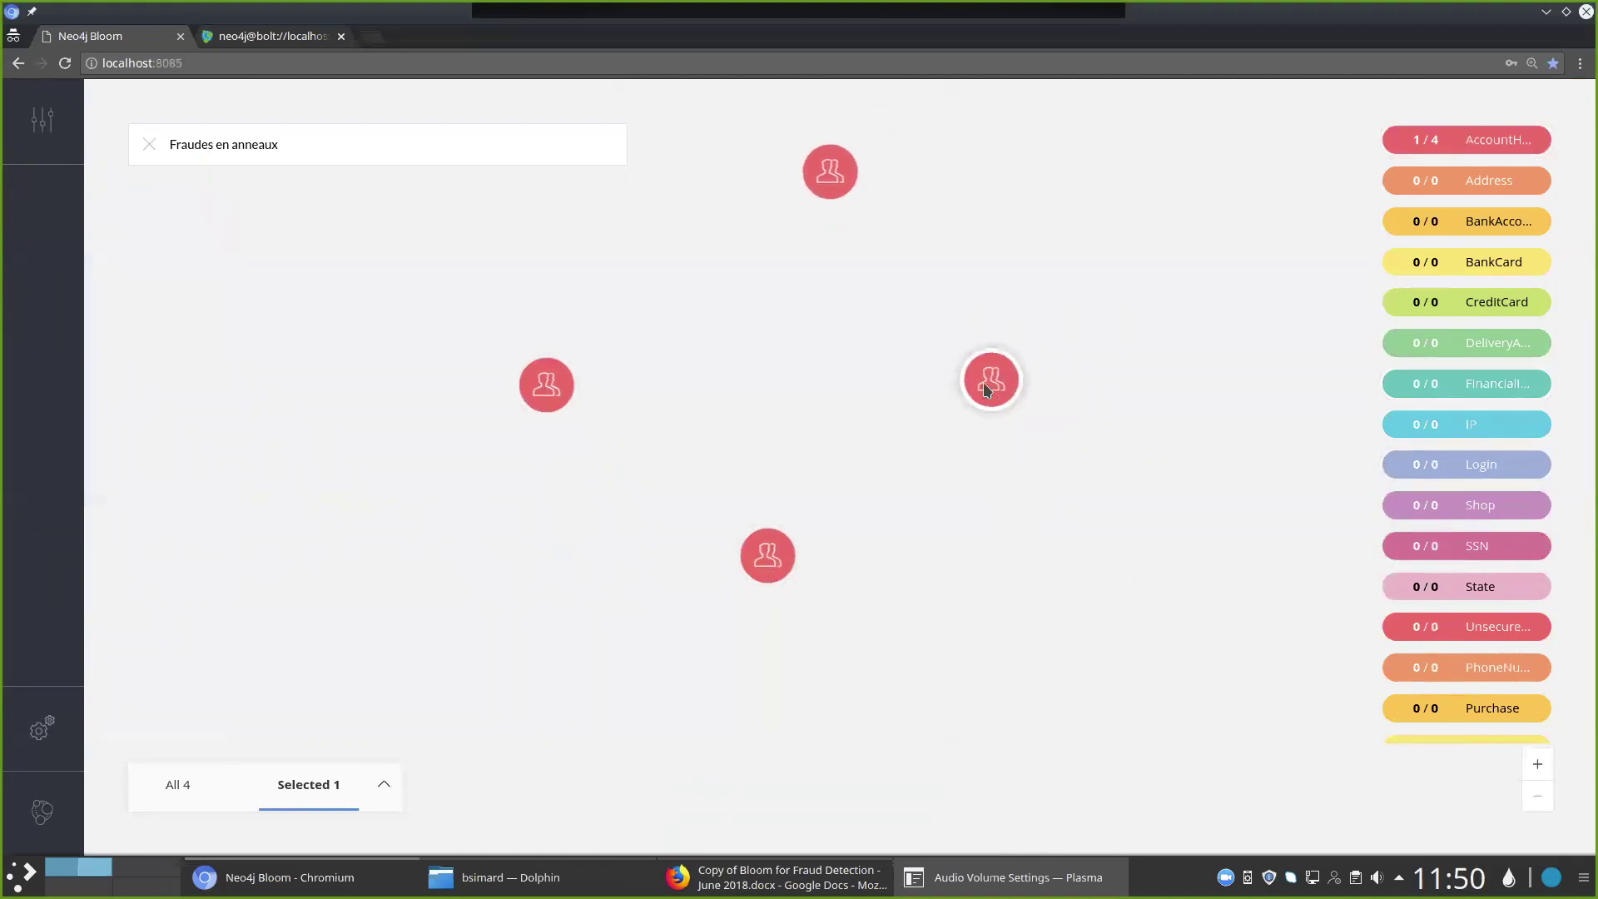
pyautogui.moveTo(828, 176); pyautogui.dragTo(736, 243)
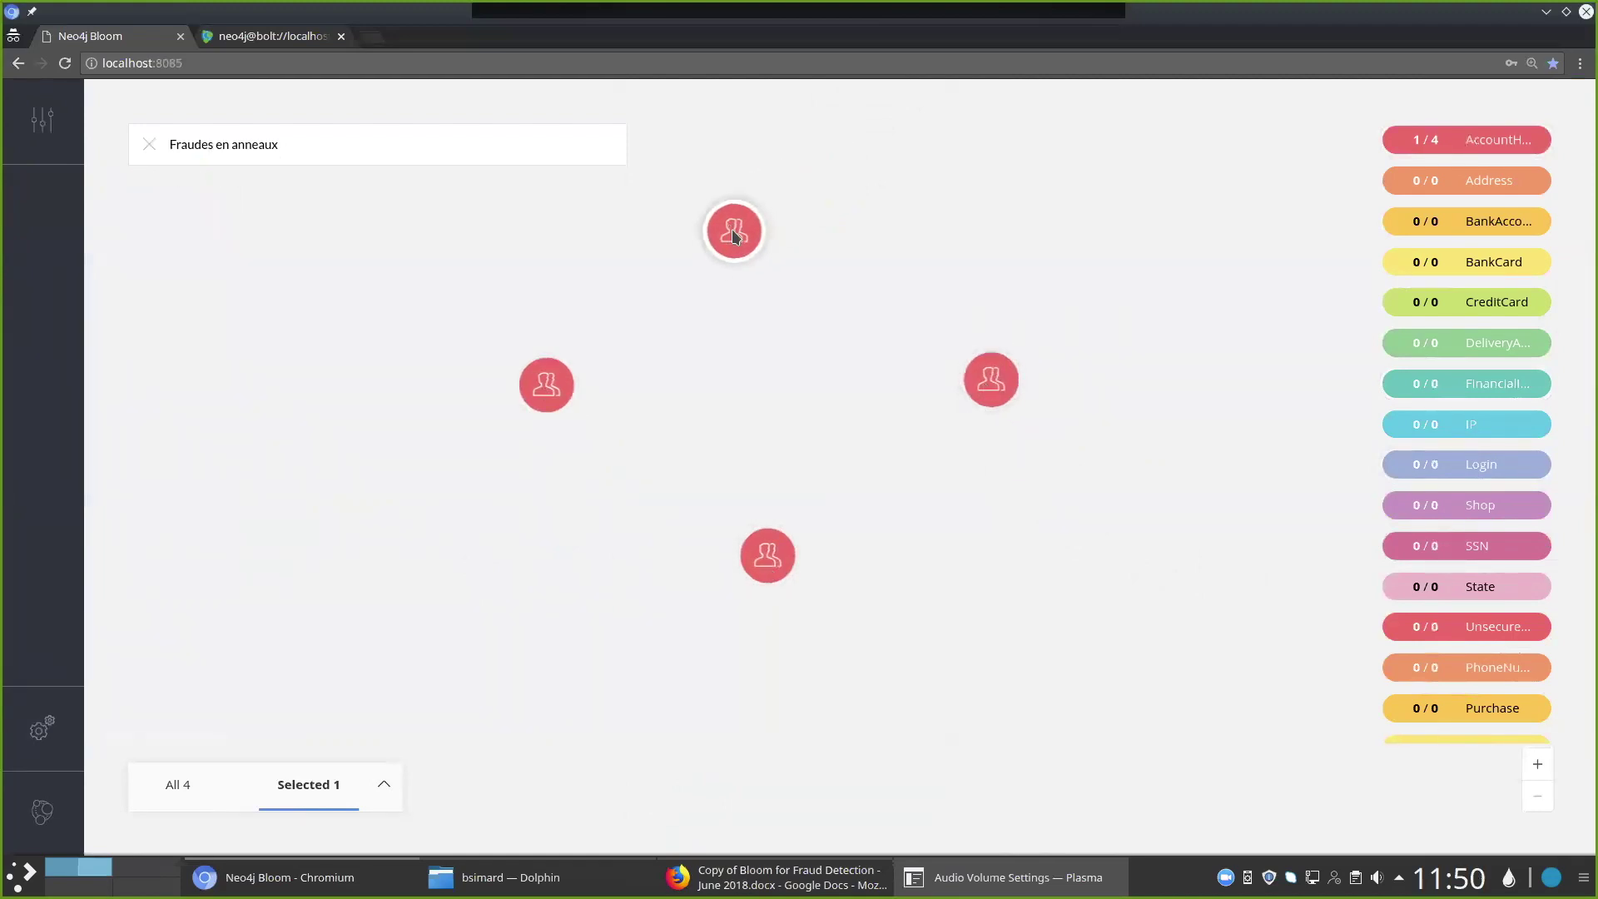
pyautogui.click(799, 383)
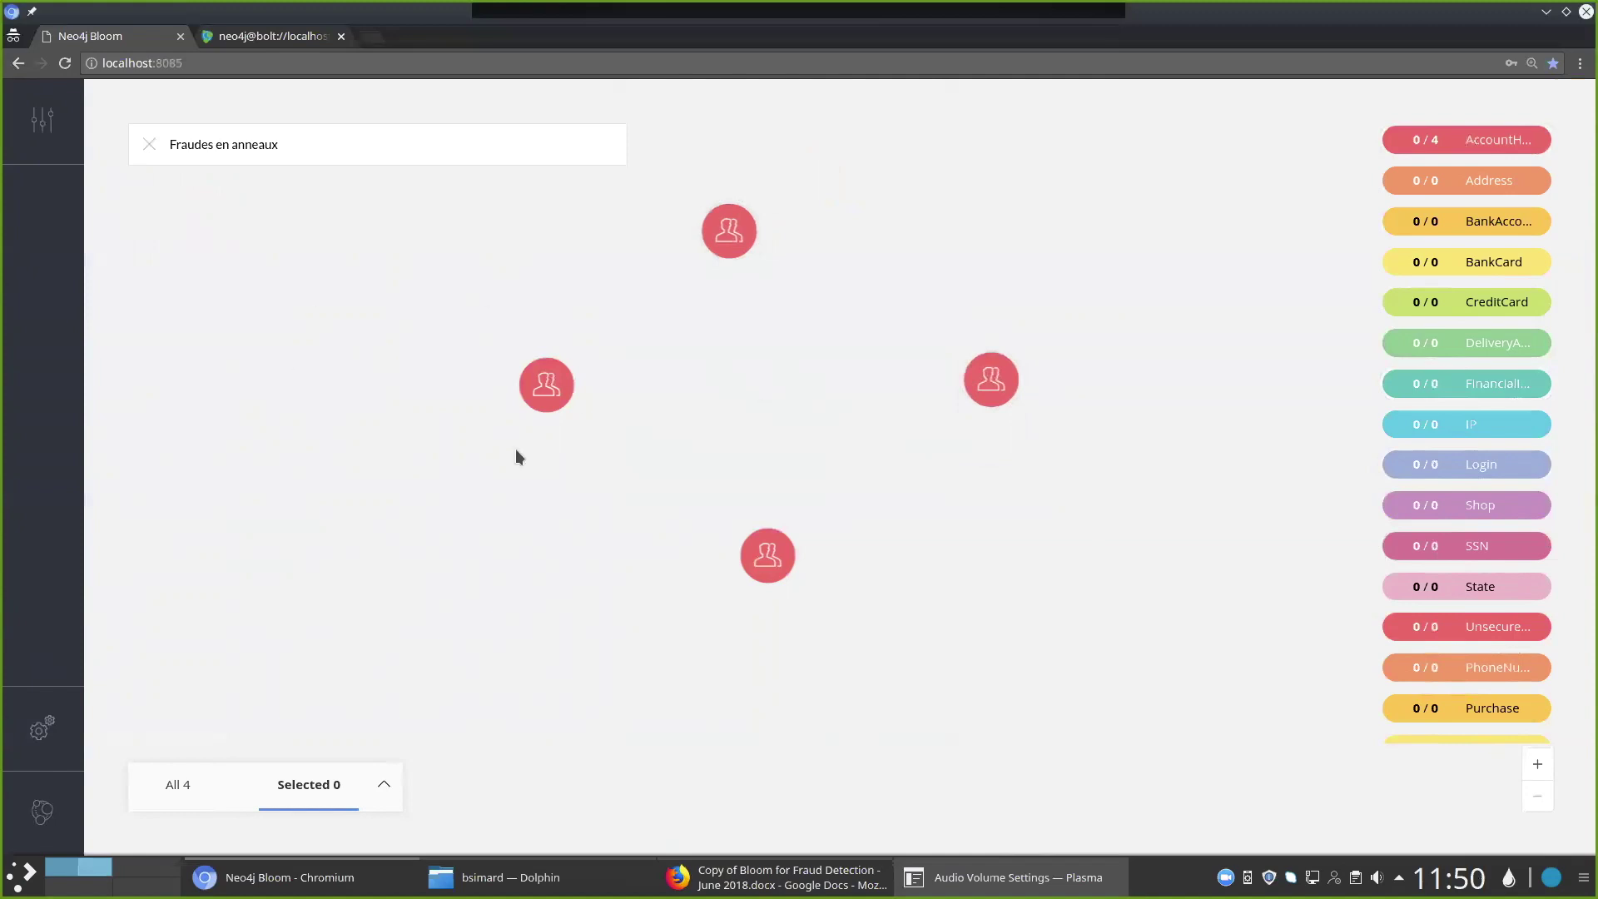
# Expand the selected account holders to show all their connected nodes
pyautogui.click(556, 376)
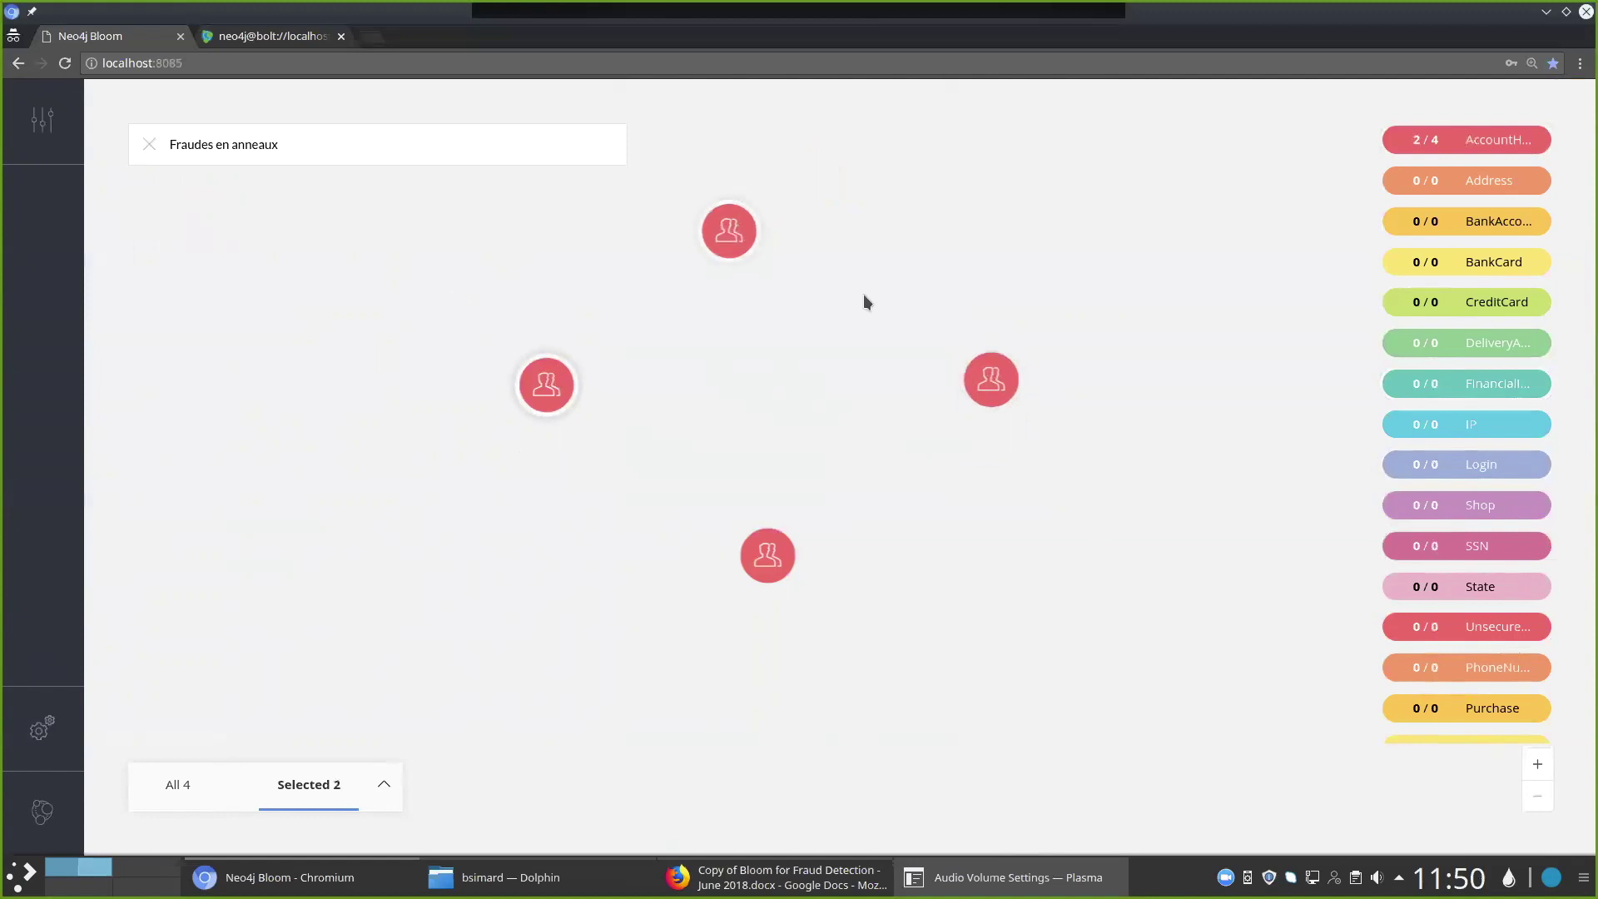
pyautogui.rightClick(763, 559)
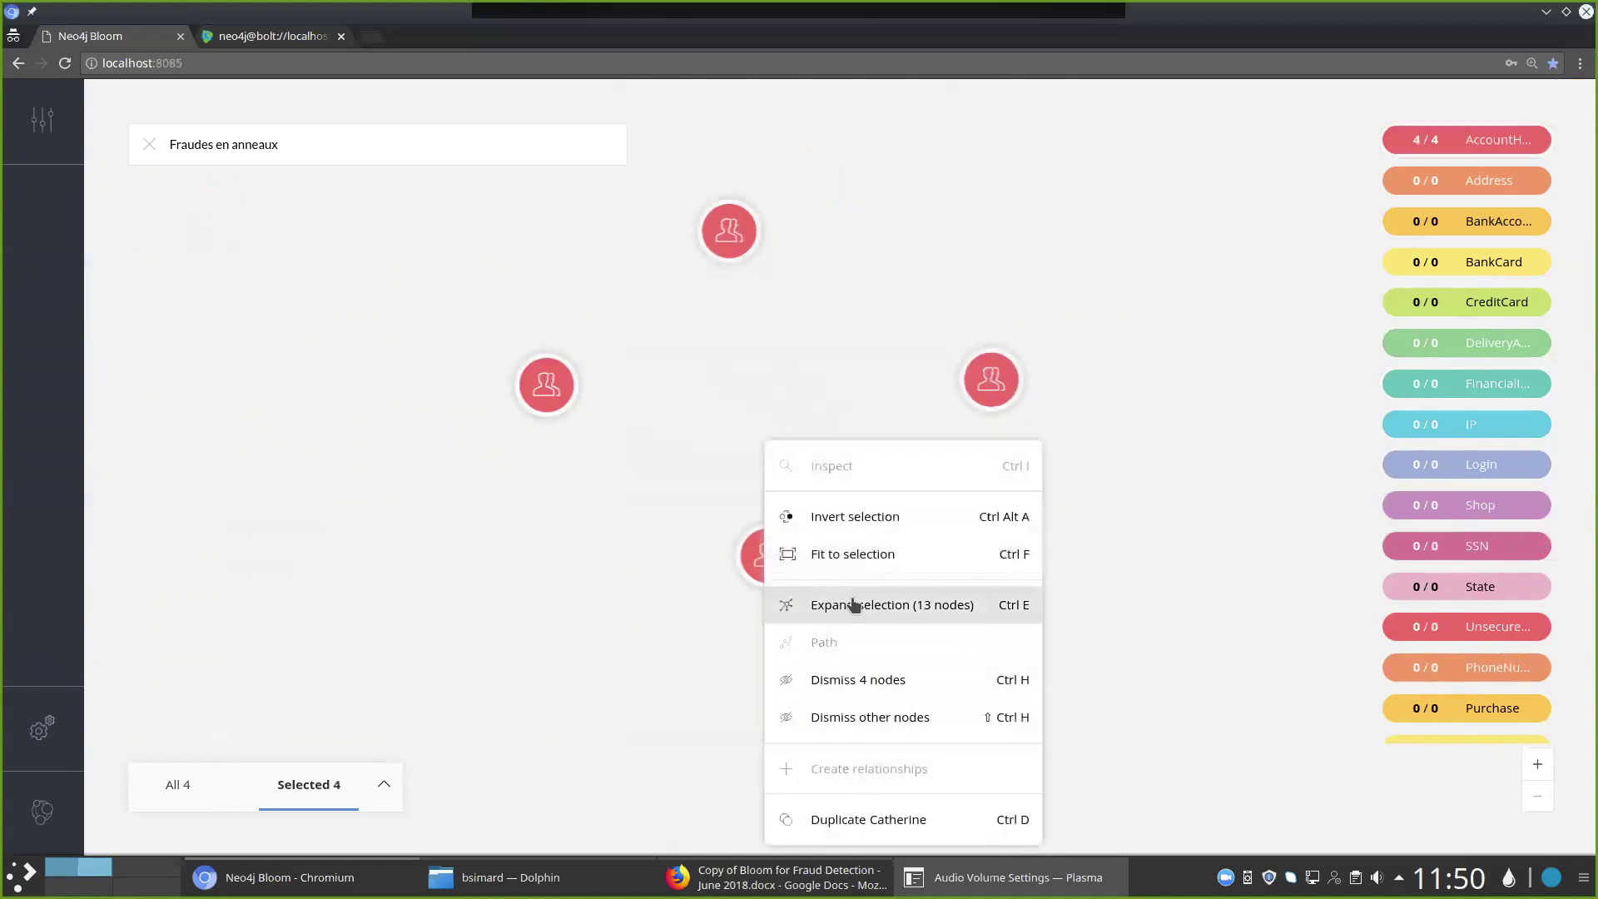
pyautogui.click(851, 604)
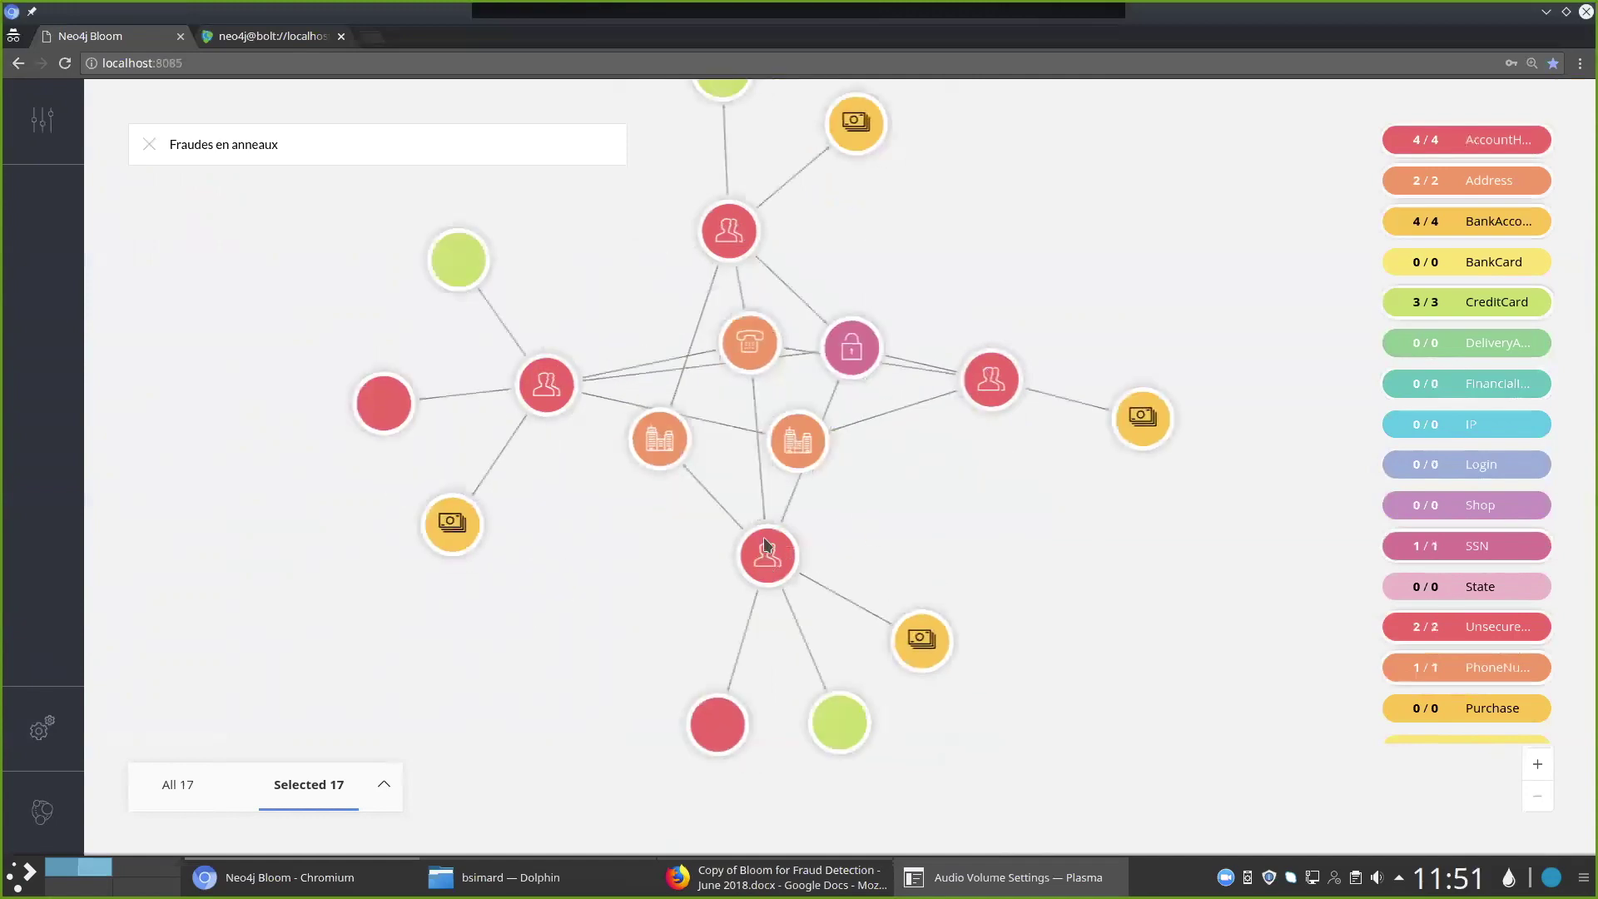
pyautogui.moveTo(942, 510); pyautogui.dragTo(955, 553)
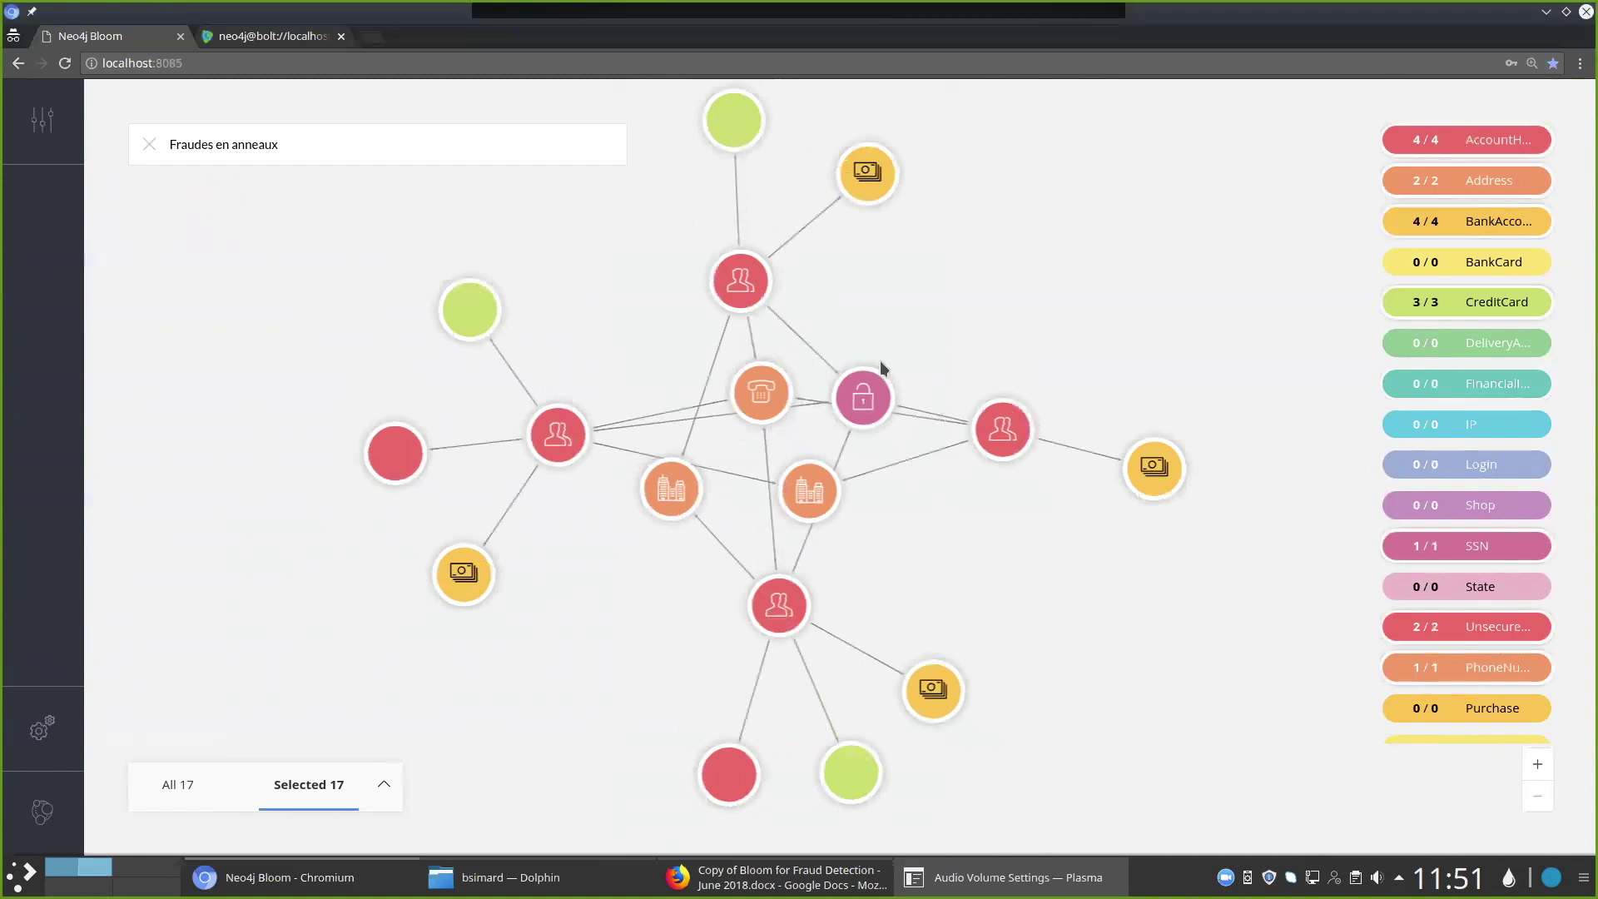
# Untangle the 17-node graph by moving the phone, an account holder and the Prue address nodes
pyautogui.click(595, 569)
pyautogui.scroll(3, 595, 568)
pyautogui.moveTo(702, 386); pyautogui.dragTo(558, 362)
pyautogui.moveTo(545, 301); pyautogui.dragTo(553, 250)
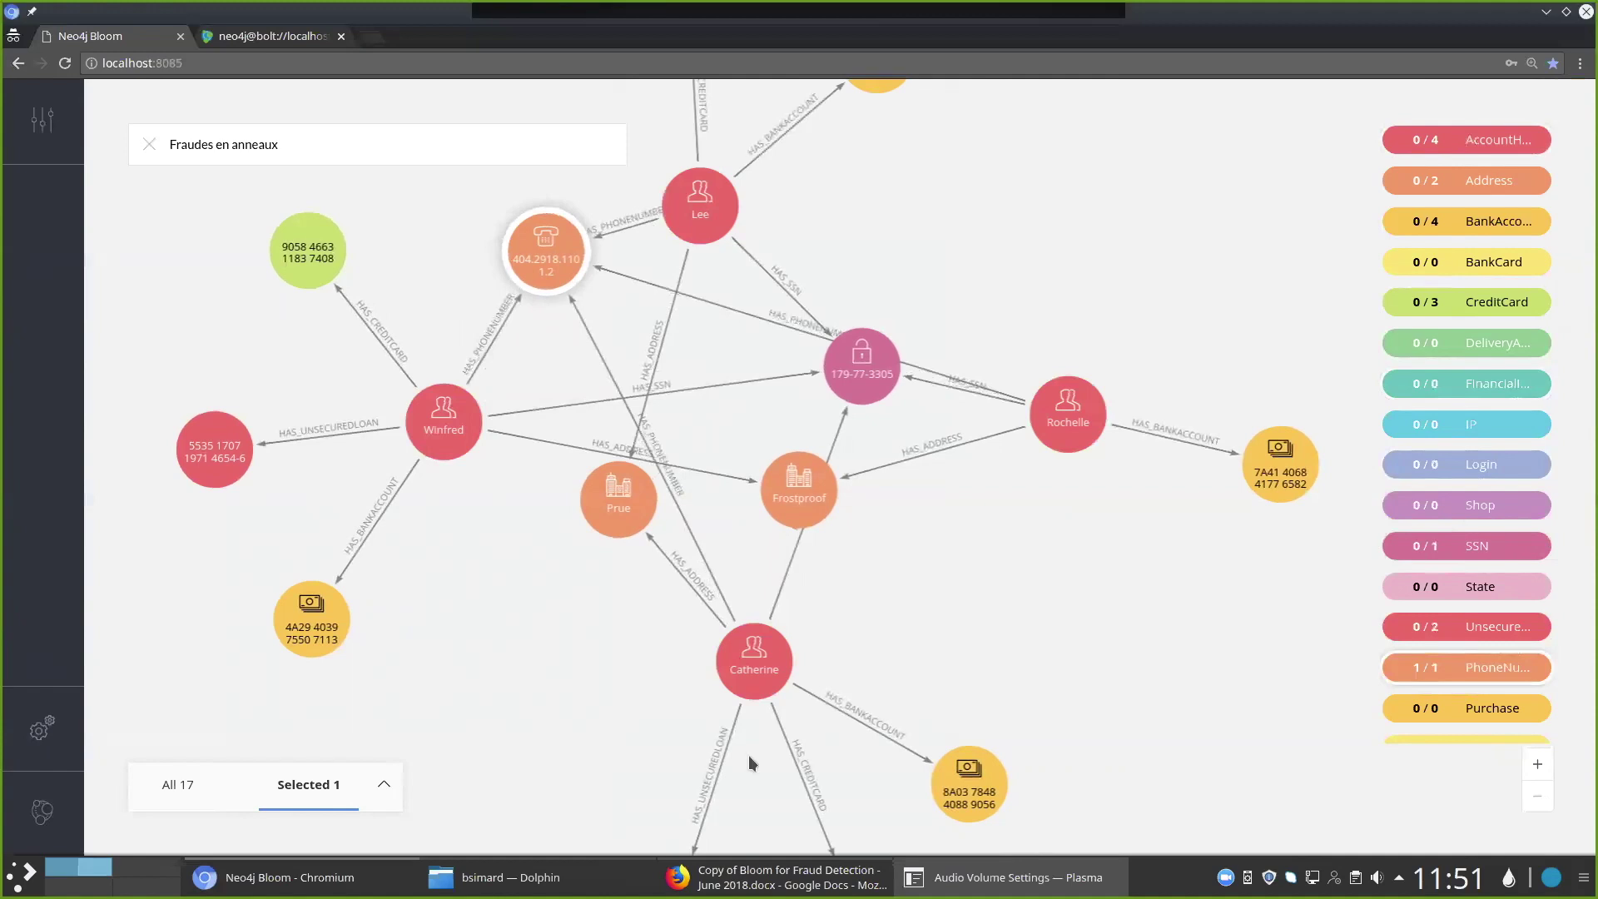
pyautogui.moveTo(746, 698); pyautogui.dragTo(764, 766)
pyautogui.moveTo(607, 511); pyautogui.dragTo(1165, 543)
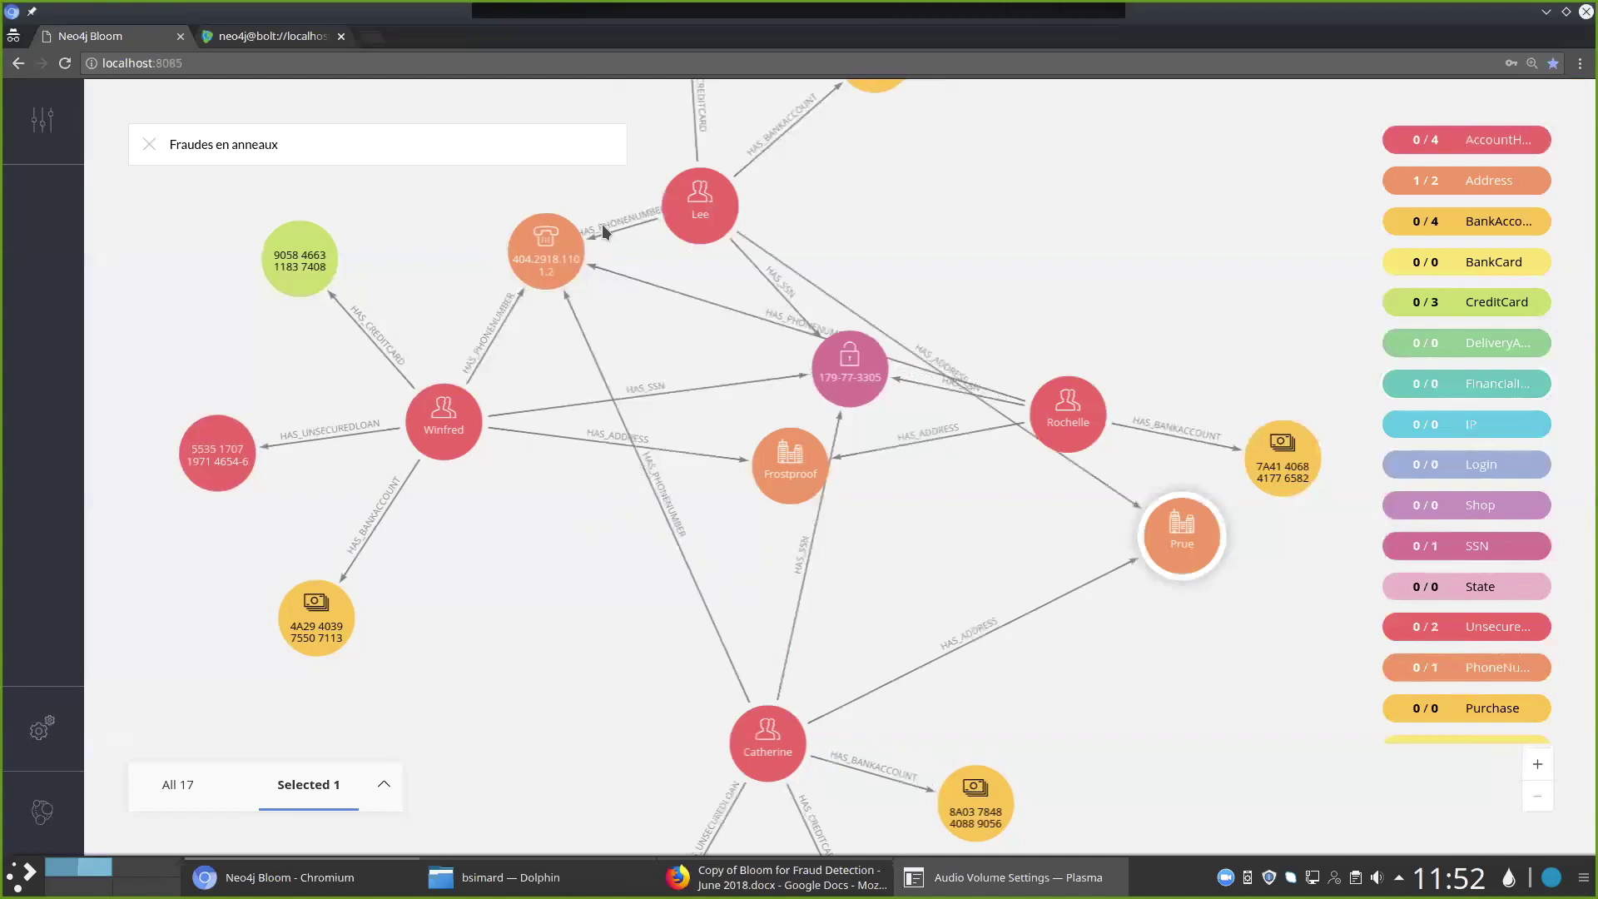
# Reposition the Frostproof, Prue and Rochelle nodes and a bank account node so they sit apart
pyautogui.scroll(-1, 543, 613)
pyautogui.scroll(2, 550, 612)
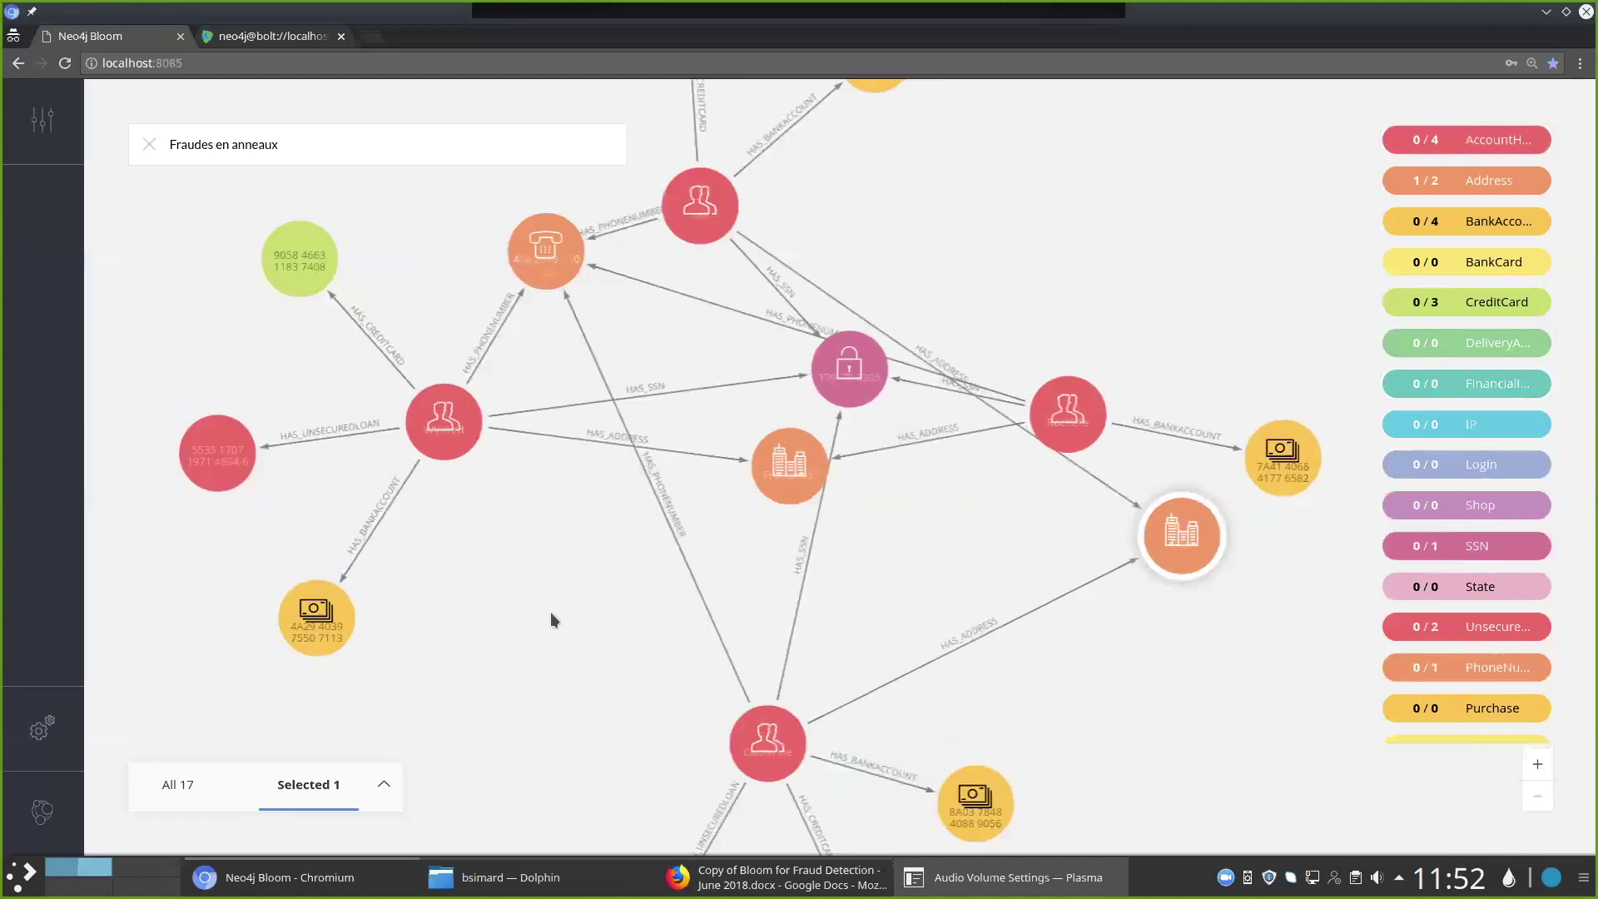
pyautogui.moveTo(791, 468); pyautogui.dragTo(602, 638)
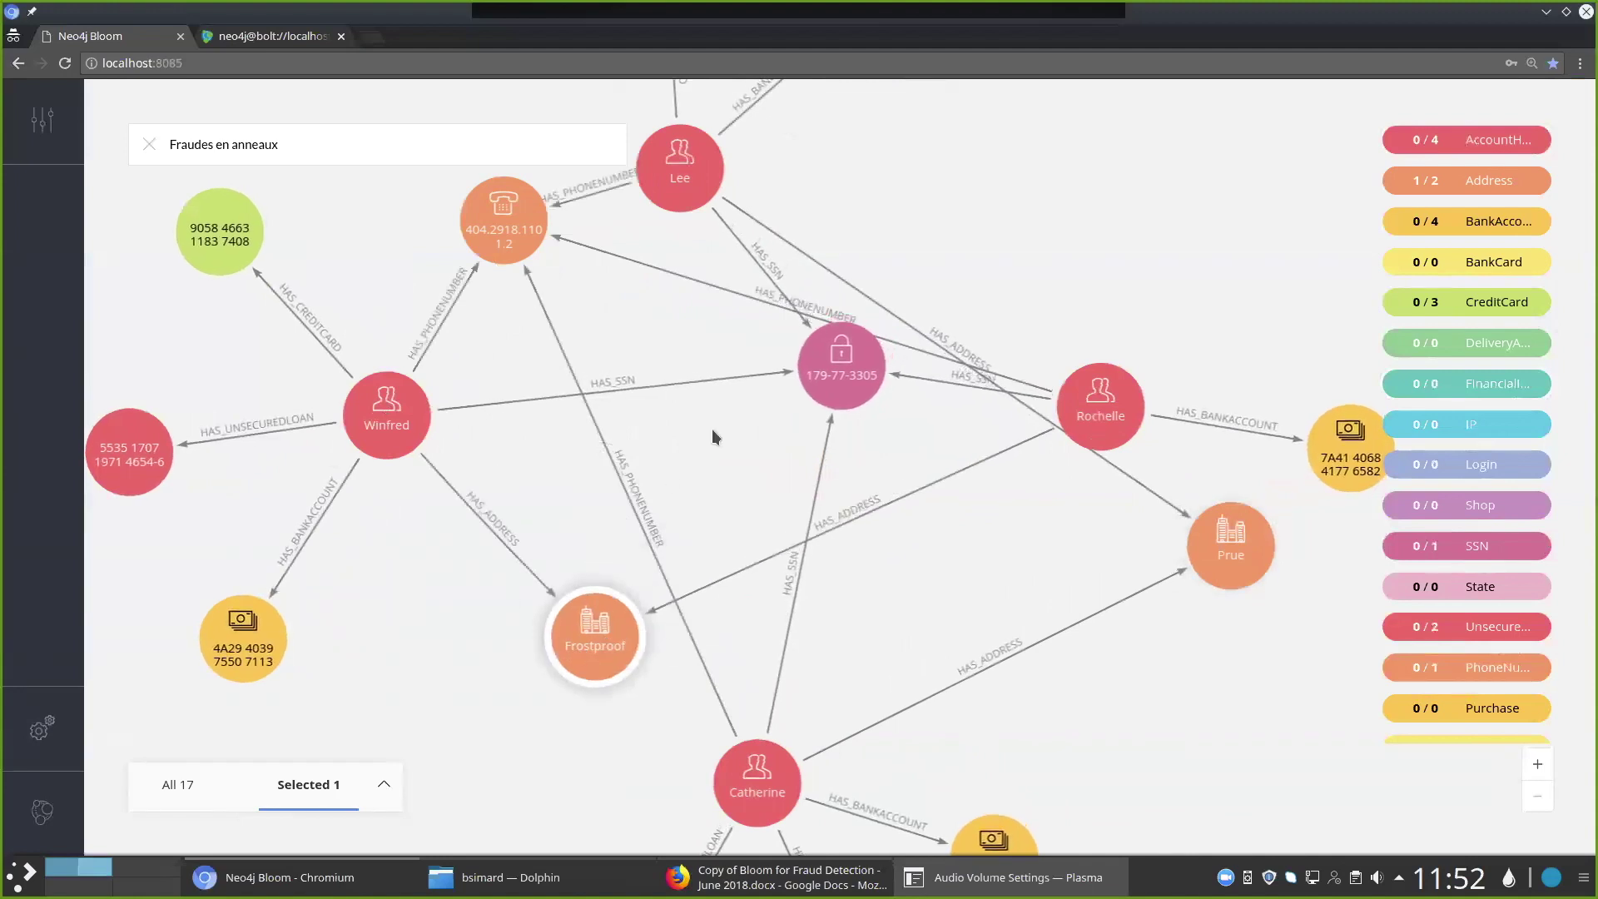
pyautogui.moveTo(328, 342); pyautogui.dragTo(338, 472)
pyautogui.scroll(-2, 338, 472)
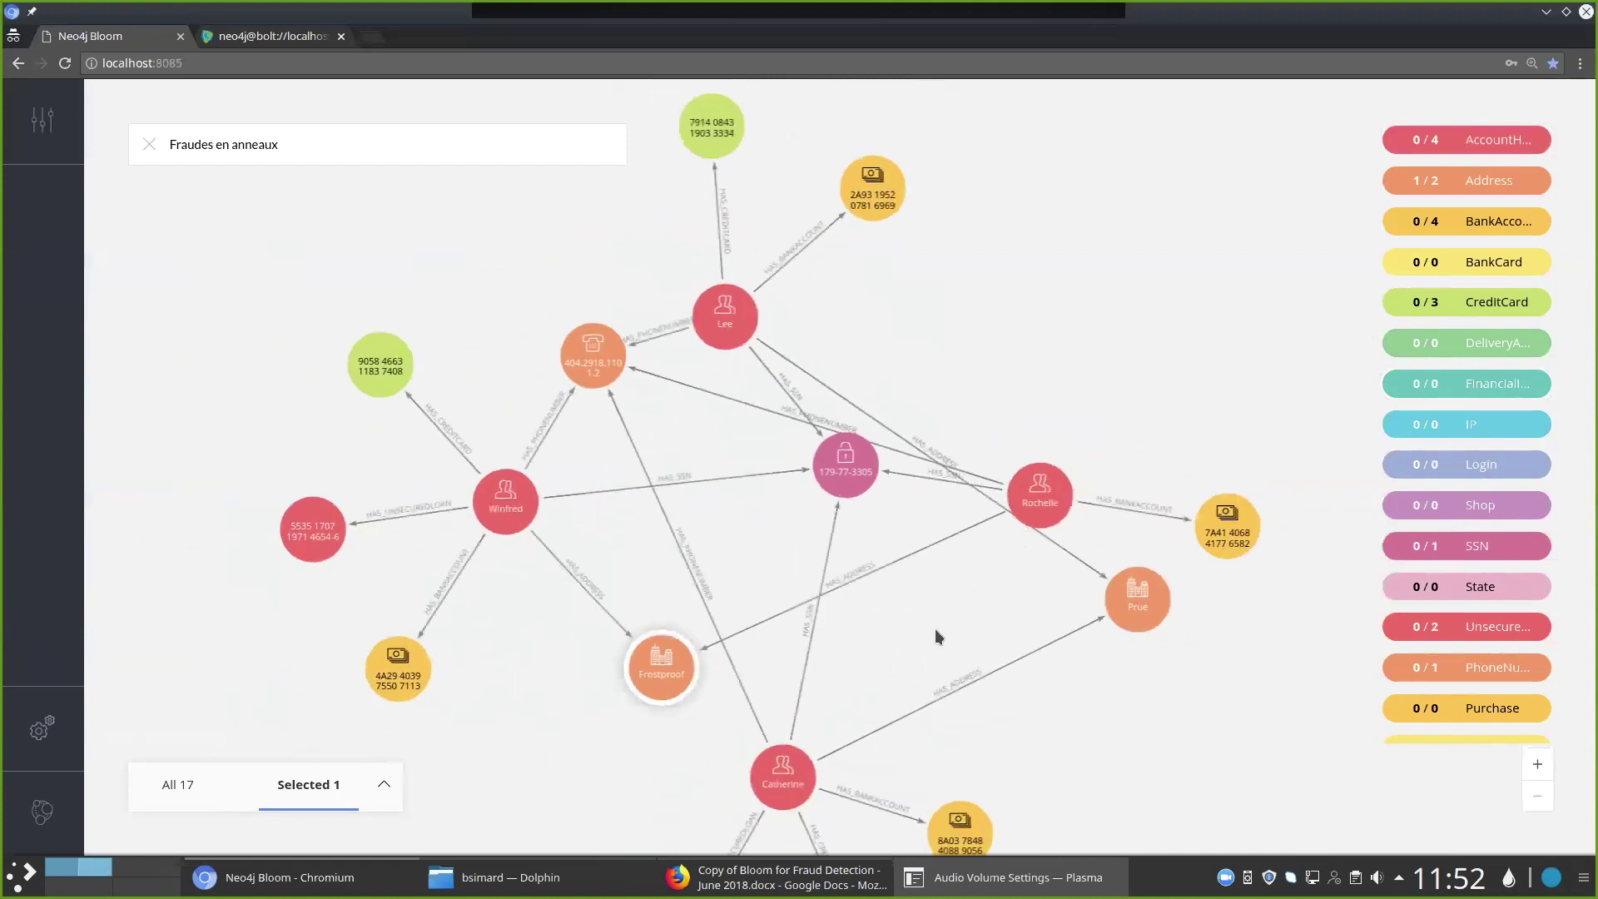
pyautogui.moveTo(1154, 549); pyautogui.dragTo(867, 612)
pyautogui.moveTo(1045, 427); pyautogui.dragTo(1085, 340)
pyautogui.moveTo(1239, 452); pyautogui.dragTo(1275, 339)
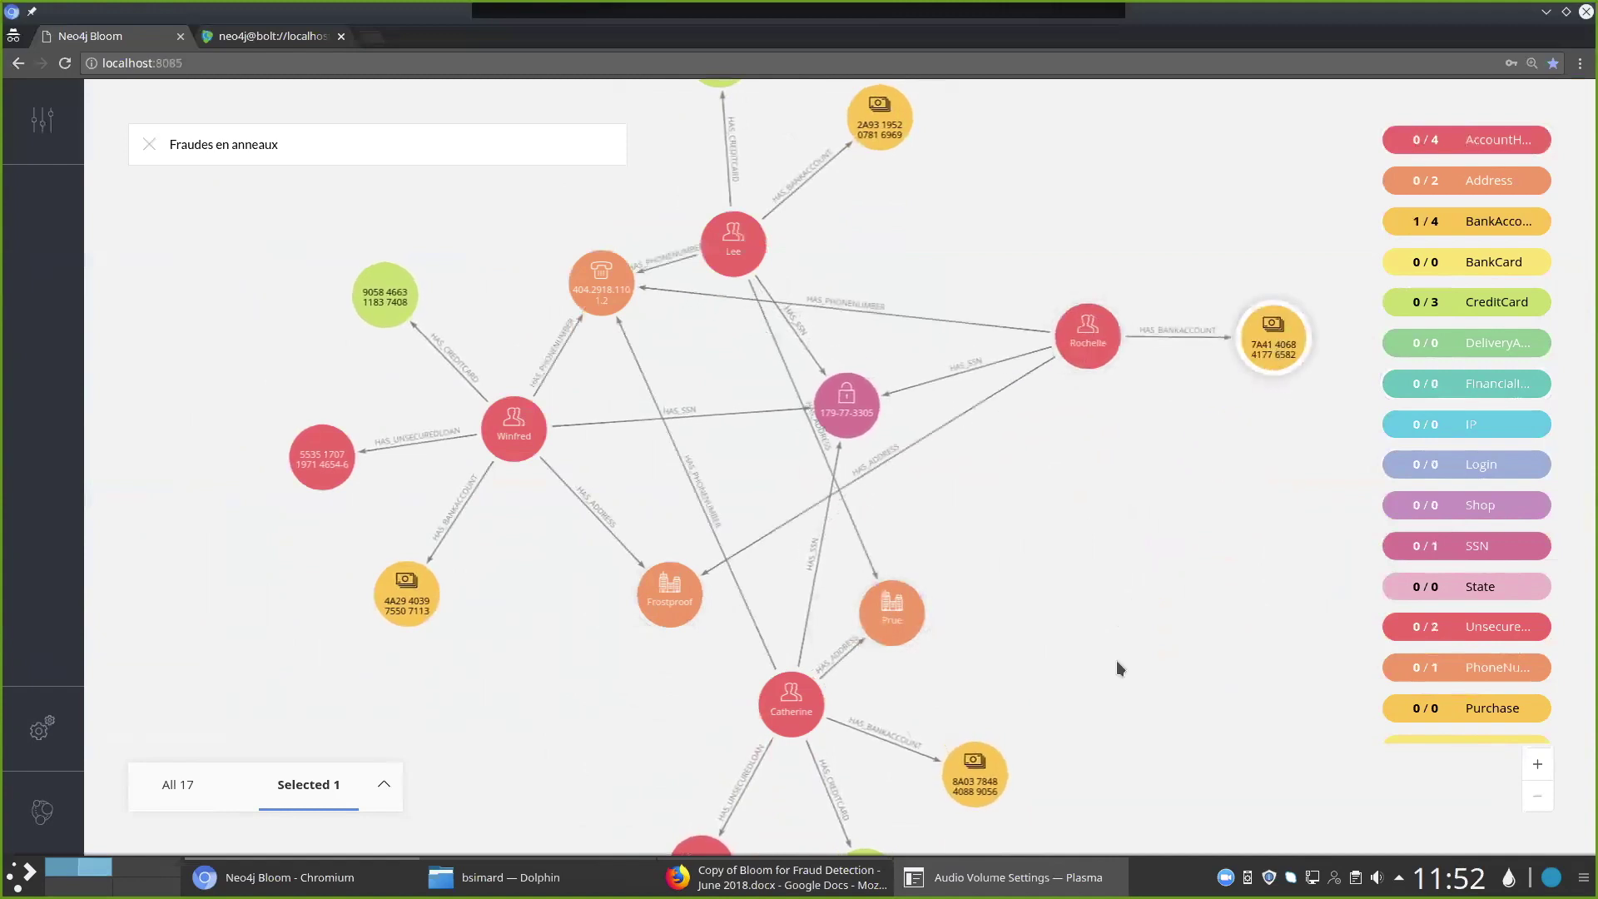
pyautogui.moveTo(951, 709); pyautogui.dragTo(1052, 699)
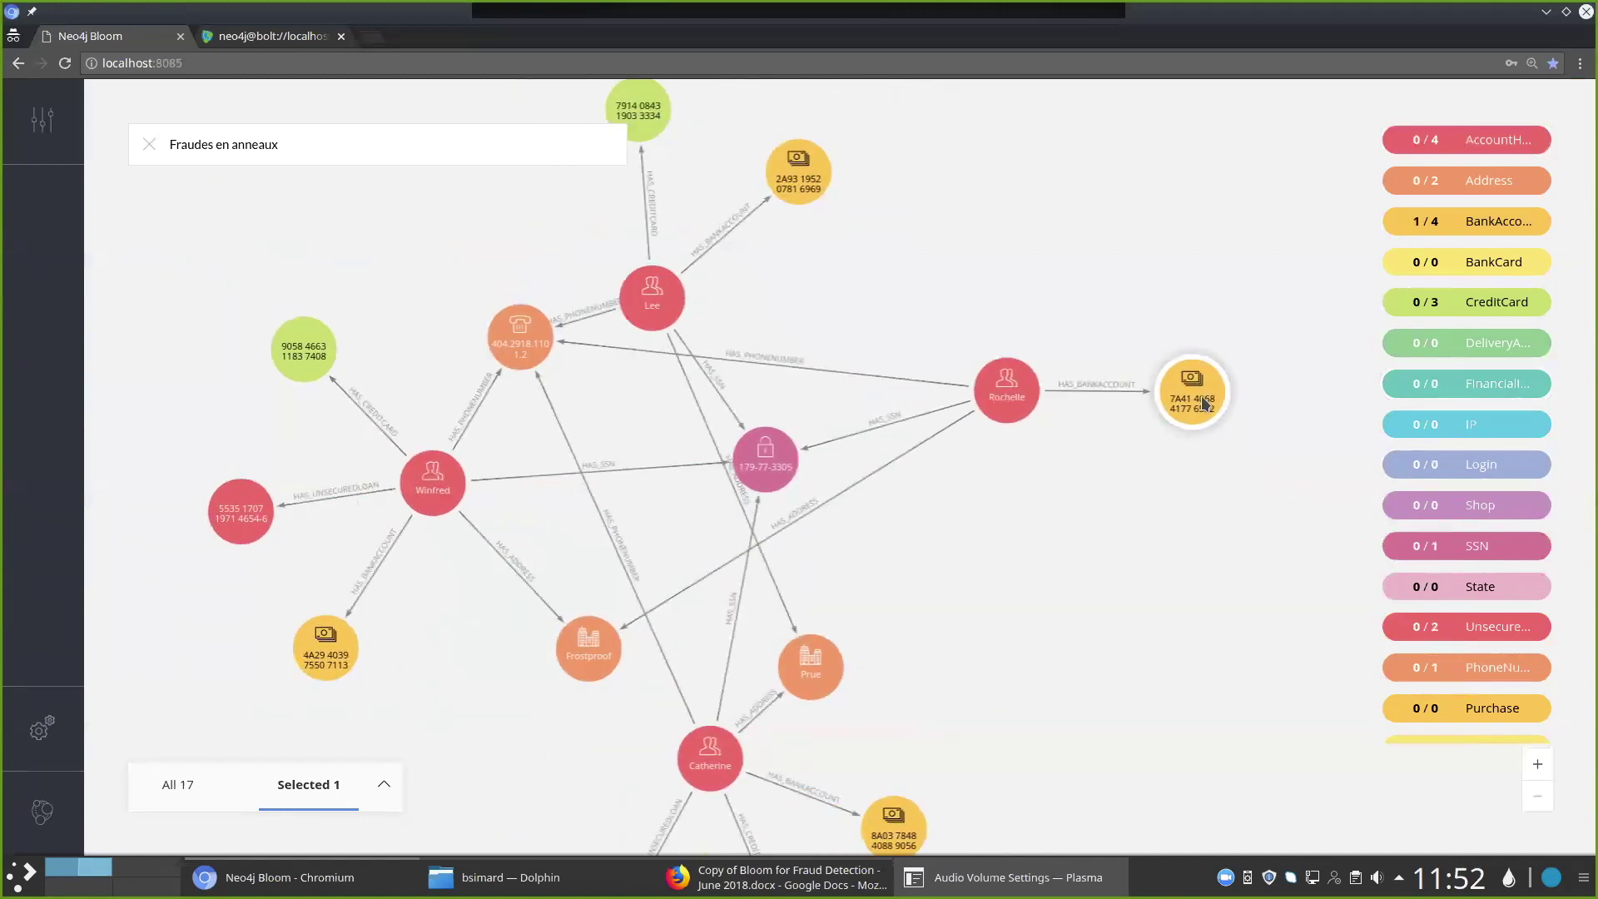
pyautogui.moveTo(1007, 751); pyautogui.dragTo(1092, 502)
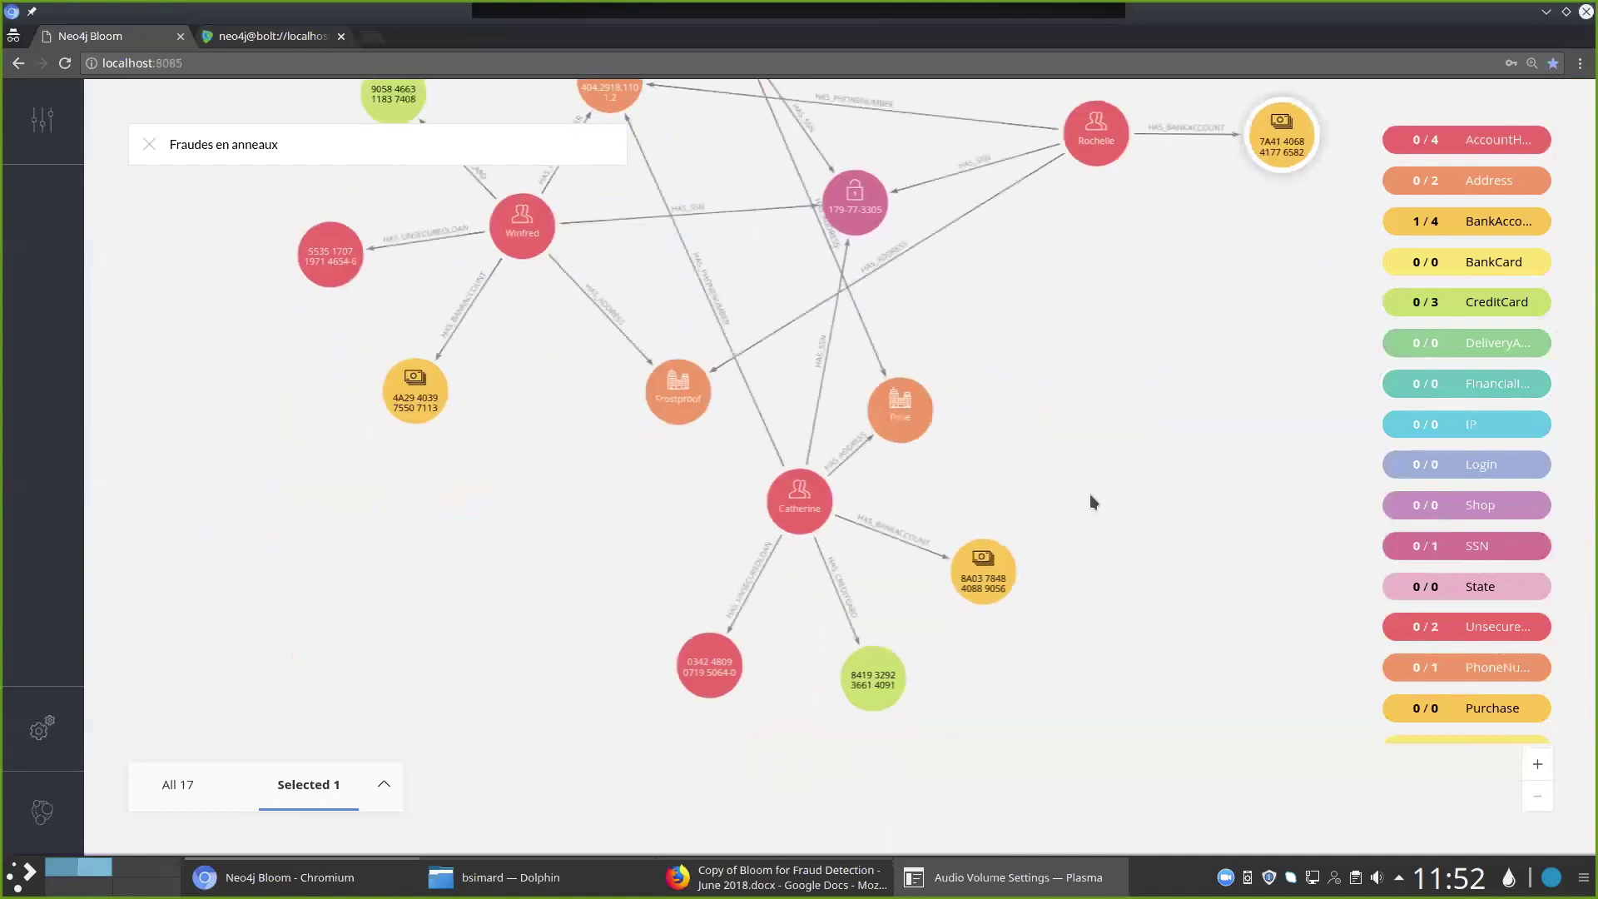
# Select a bank account node, view its balance in the Selected panel, then collapse the panel
pyautogui.click(970, 587)
pyautogui.click(407, 401)
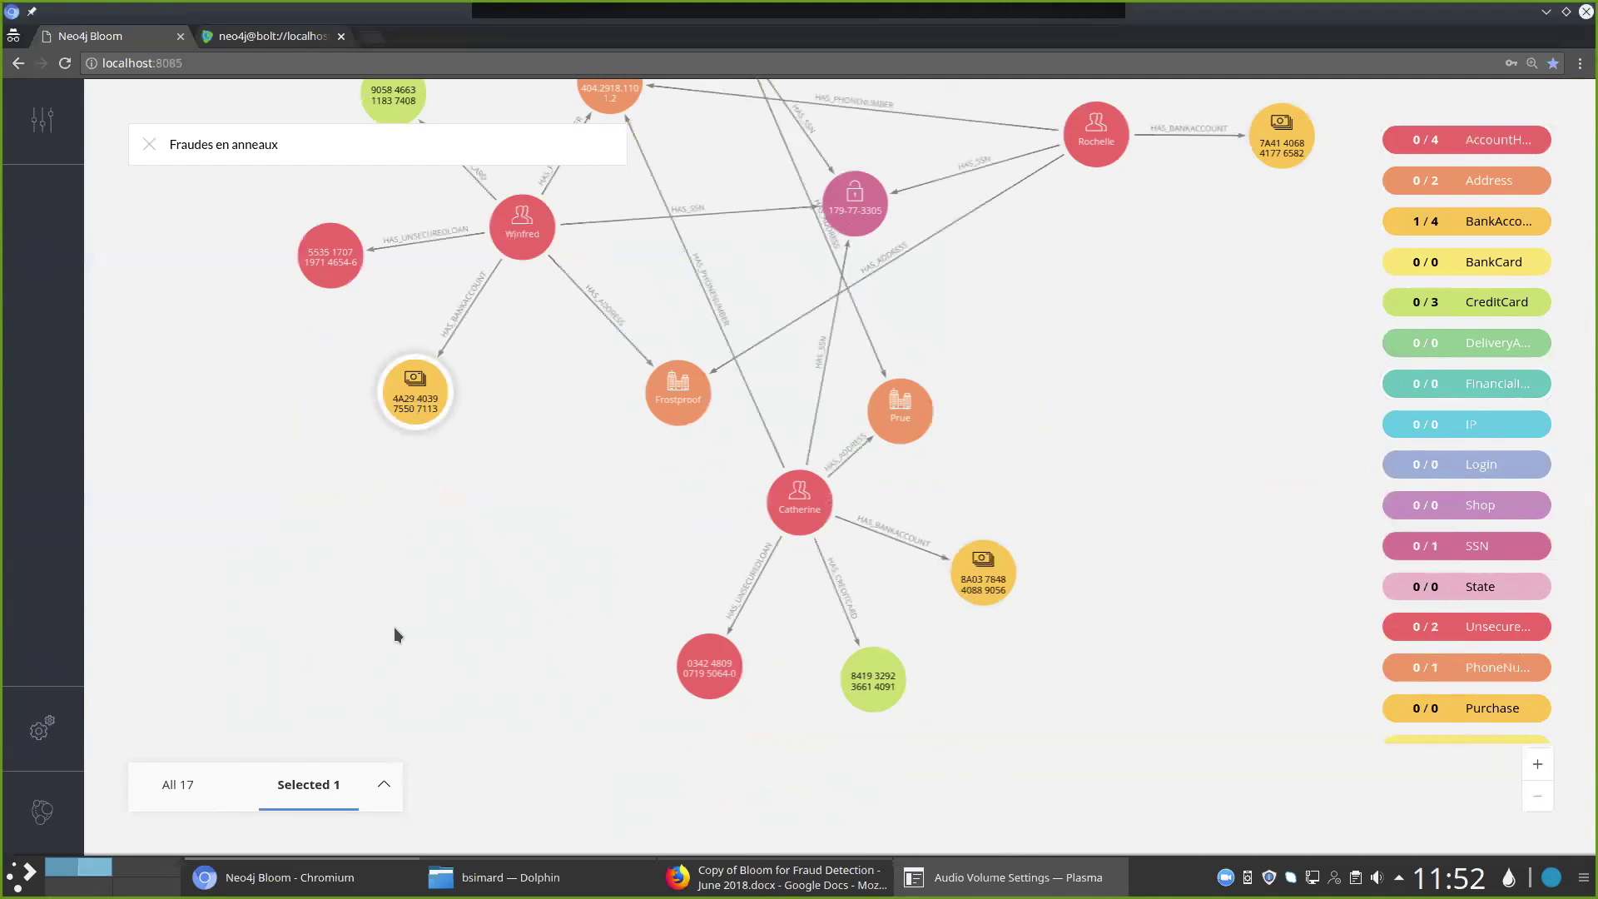
pyautogui.click(383, 789)
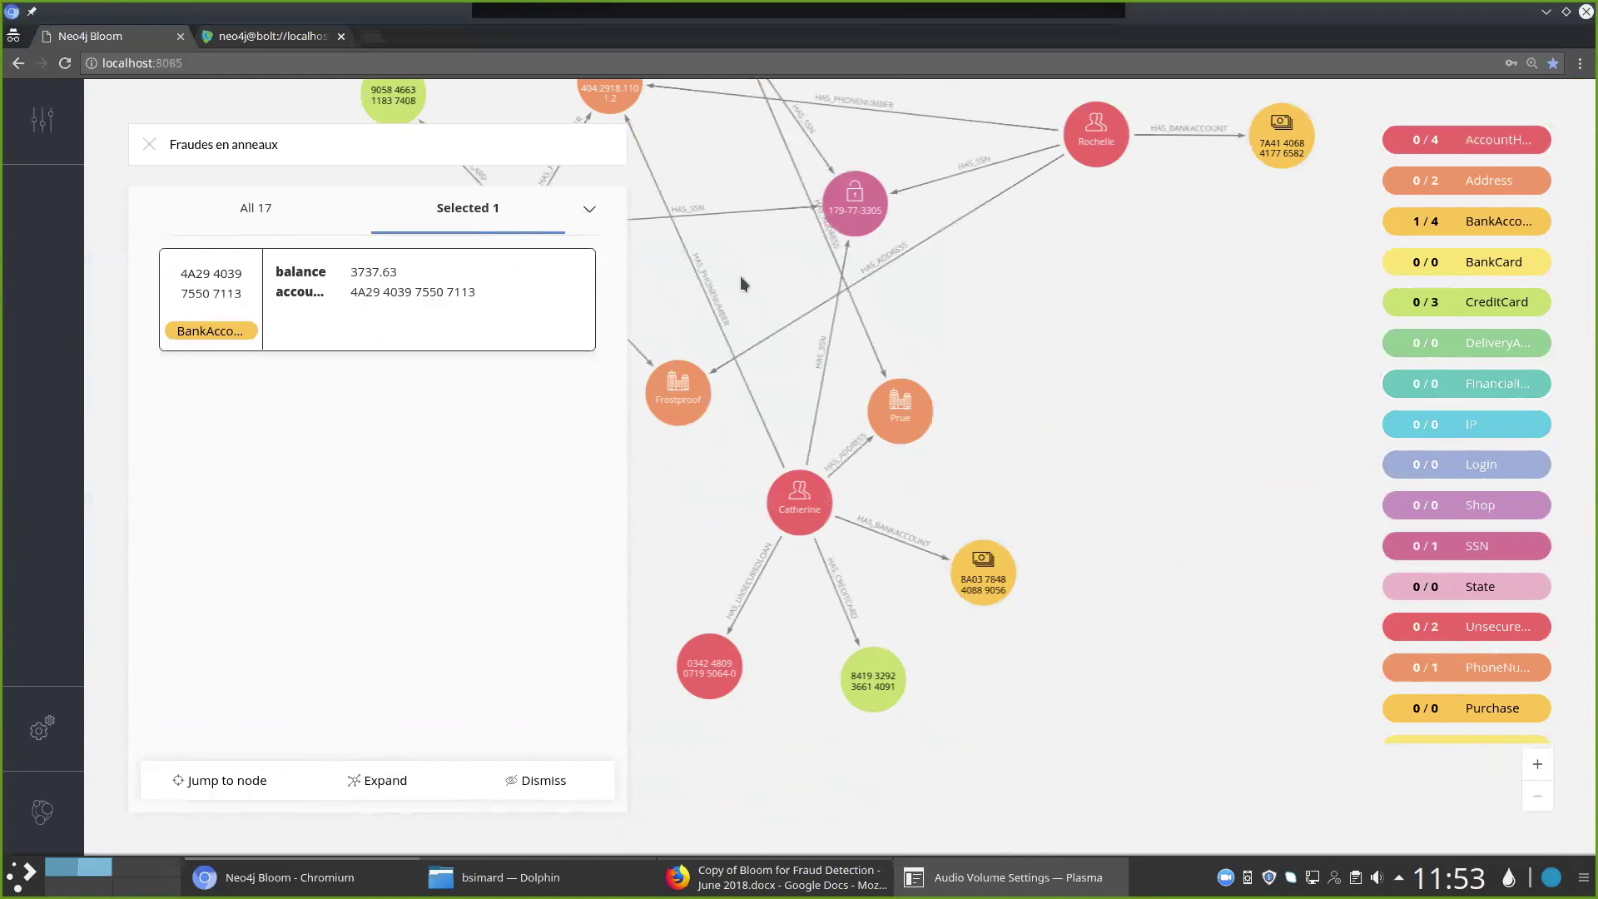
pyautogui.moveTo(955, 279); pyautogui.dragTo(988, 293)
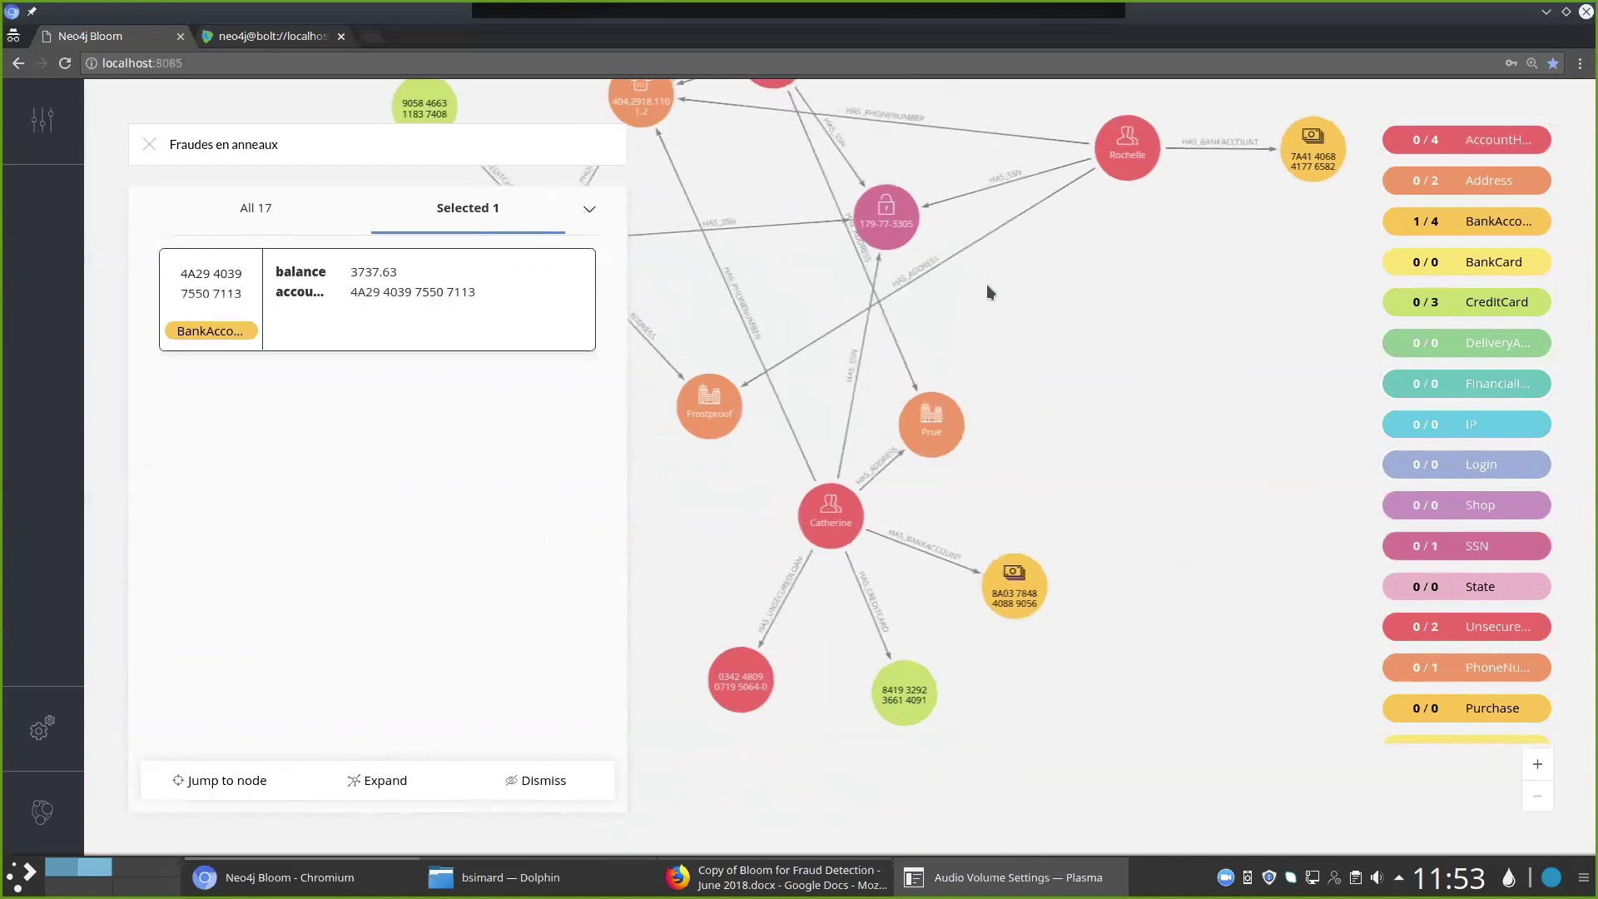
pyautogui.click(591, 215)
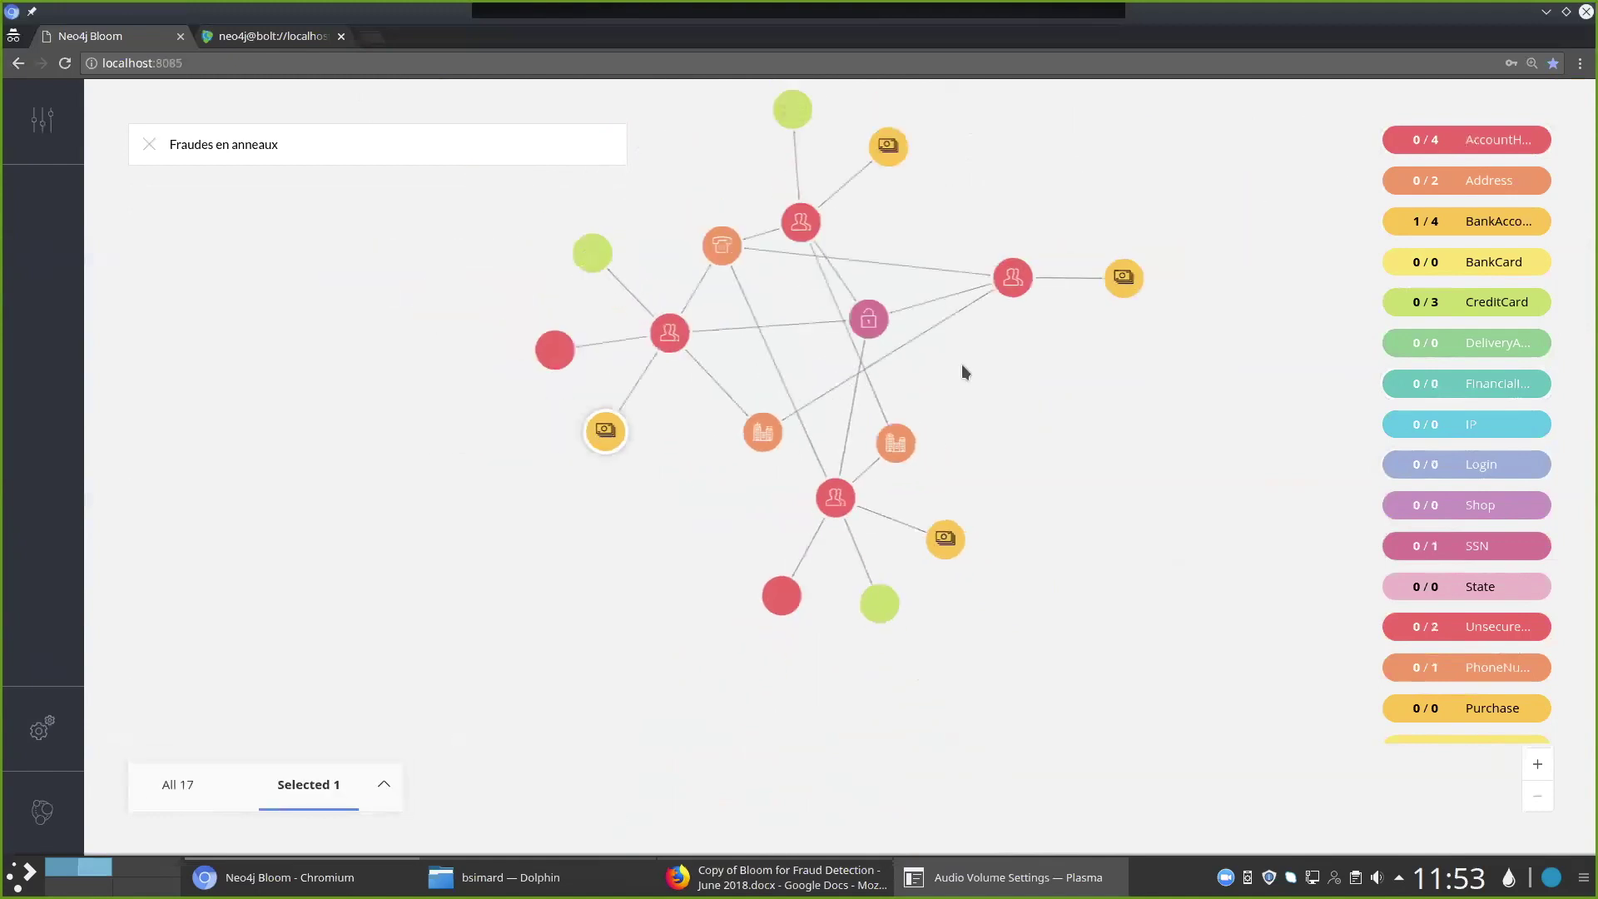
pyautogui.moveTo(963, 367); pyautogui.dragTo(920, 491)
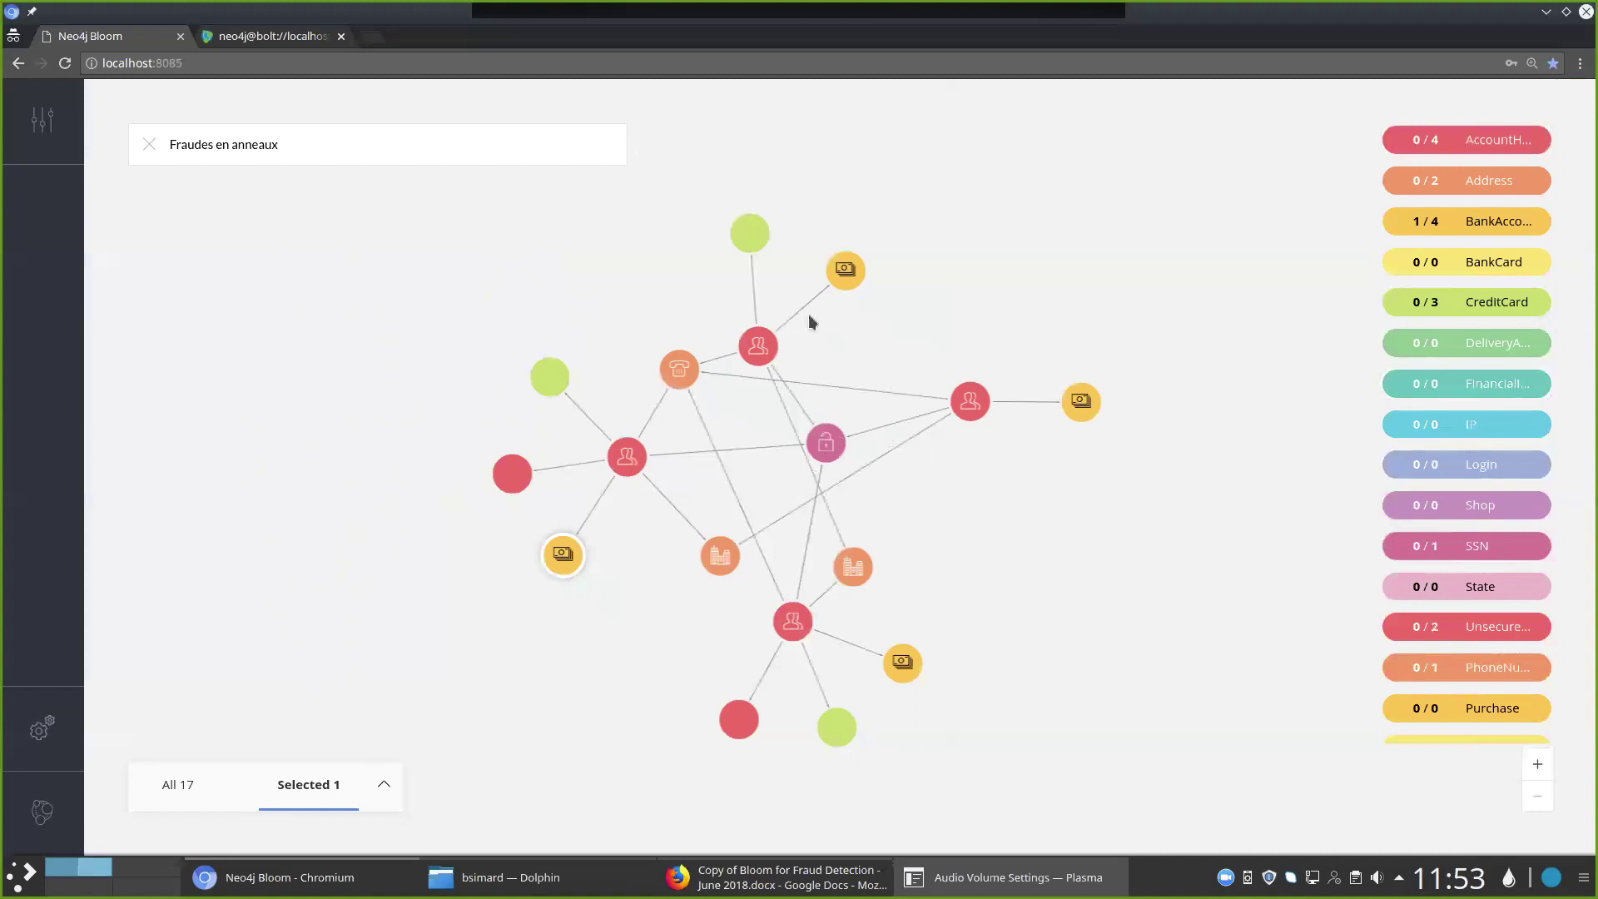
pyautogui.scroll(5, 706, 466)
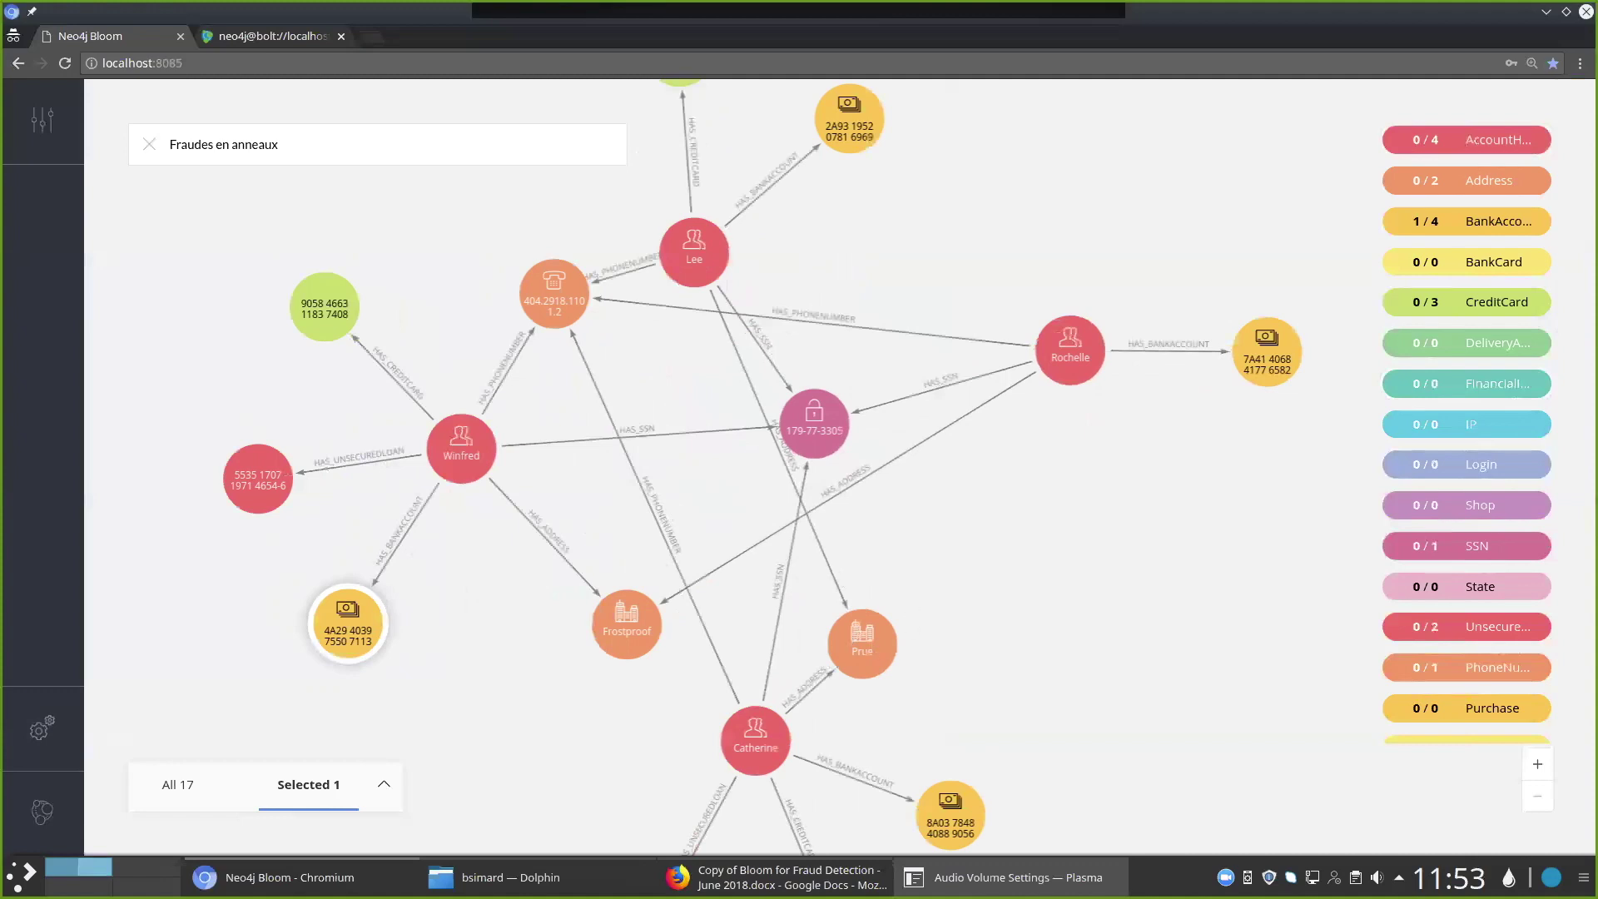
# Paste the fraud-ring Cypher query into the Neo4j Browser editor and expand it to full height
pyautogui.click(259, 37)
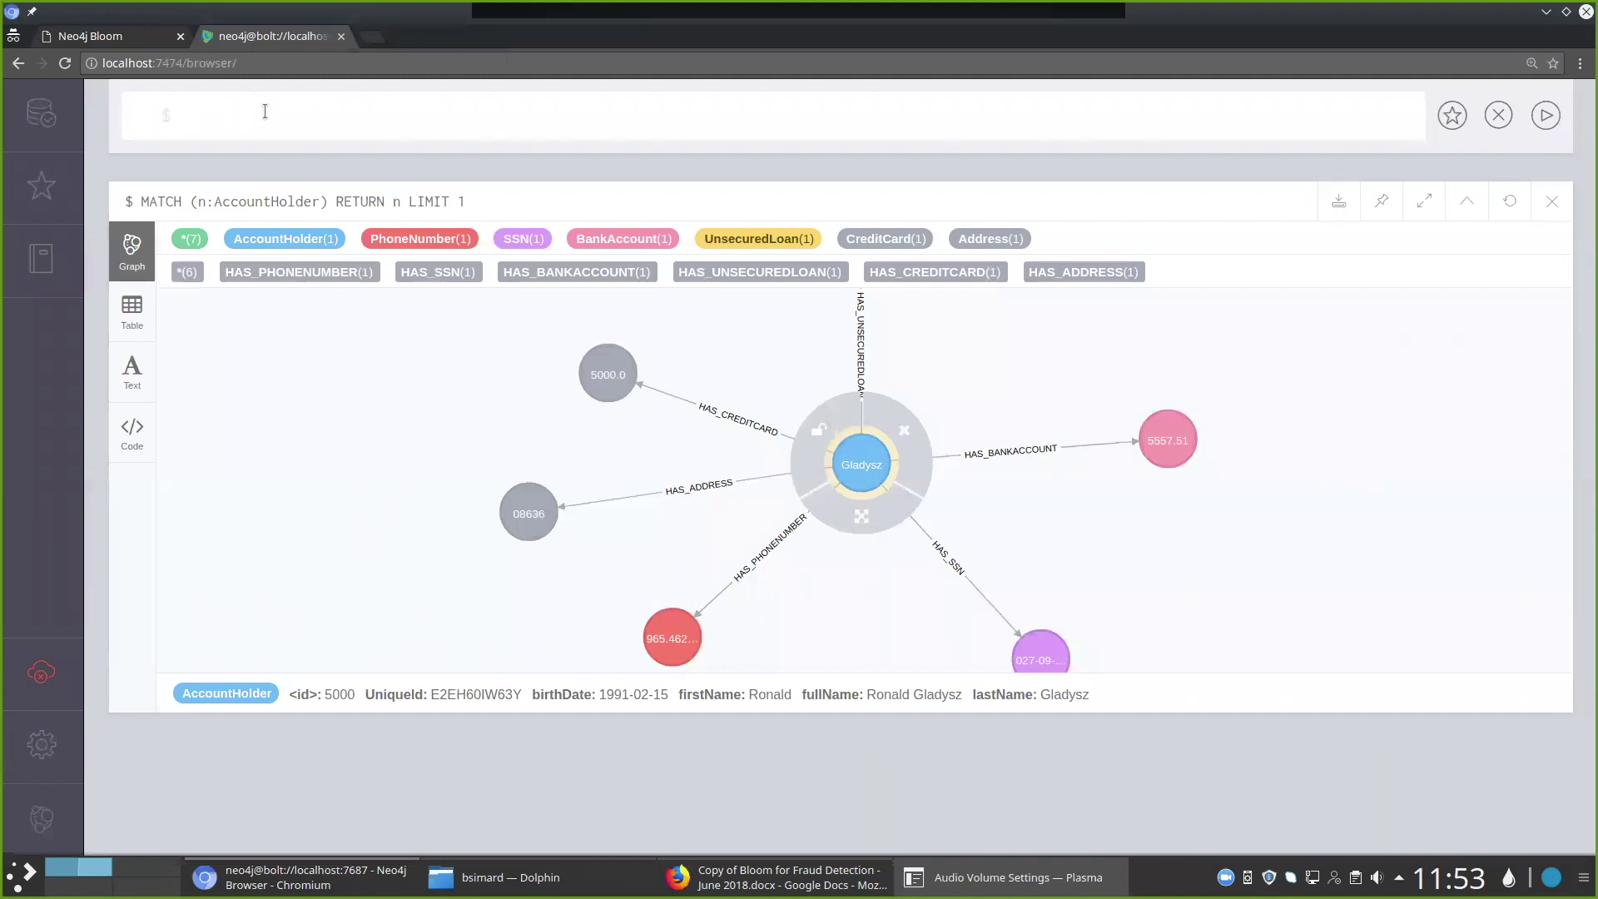
pyautogui.hotkey('ctrl', 'v')
pyautogui.press('Escape')
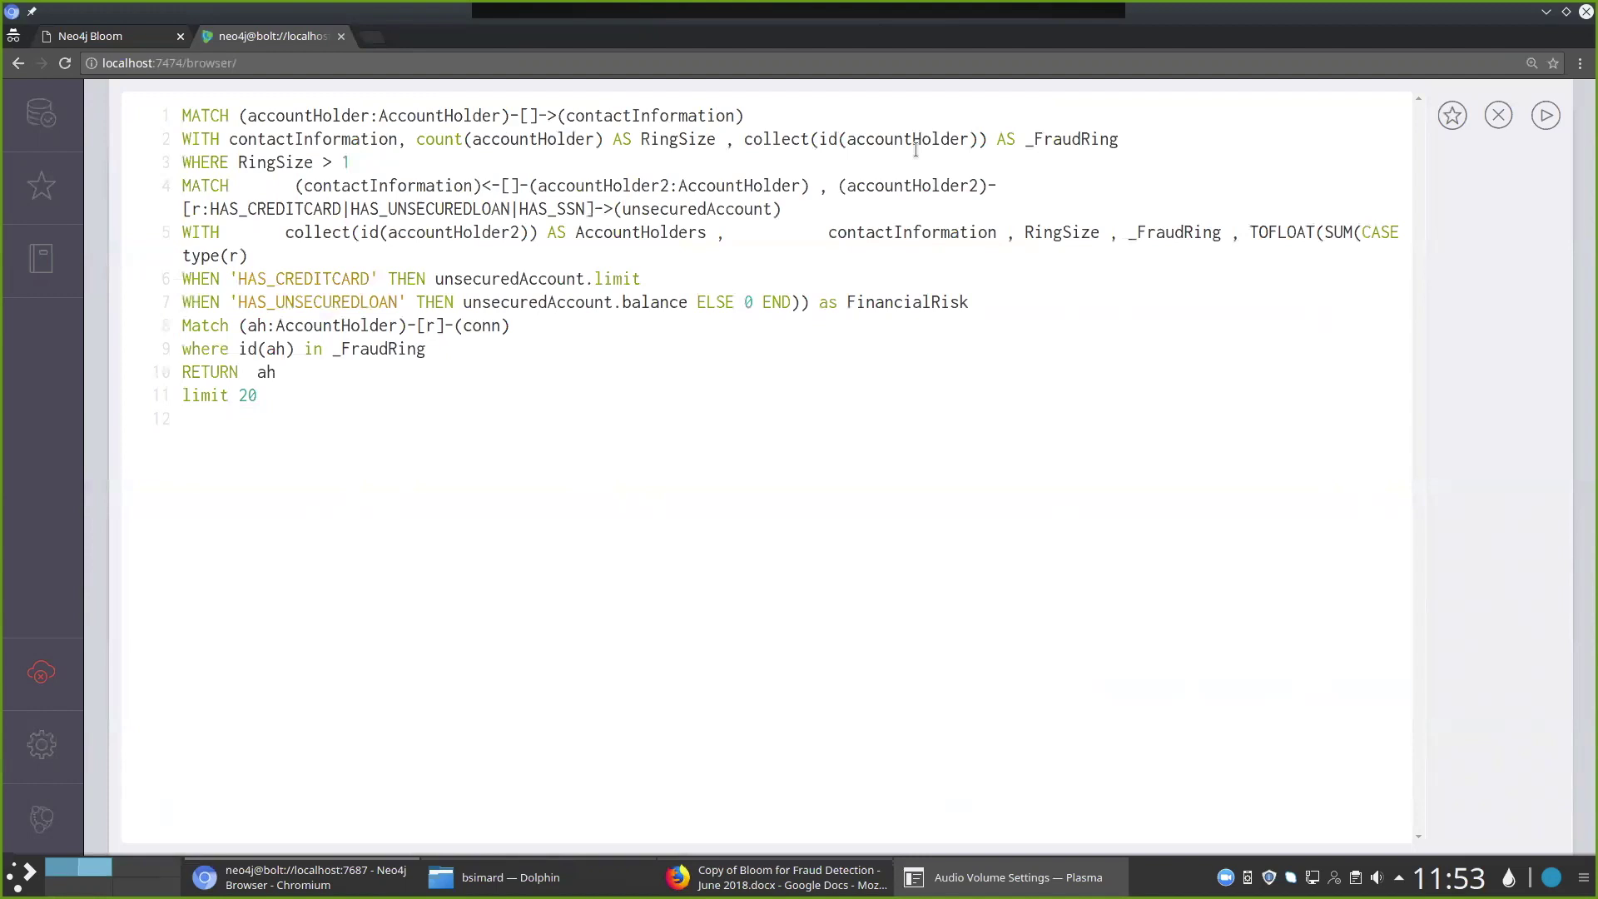
pyautogui.click(803, 114)
pyautogui.doubleClick(428, 117)
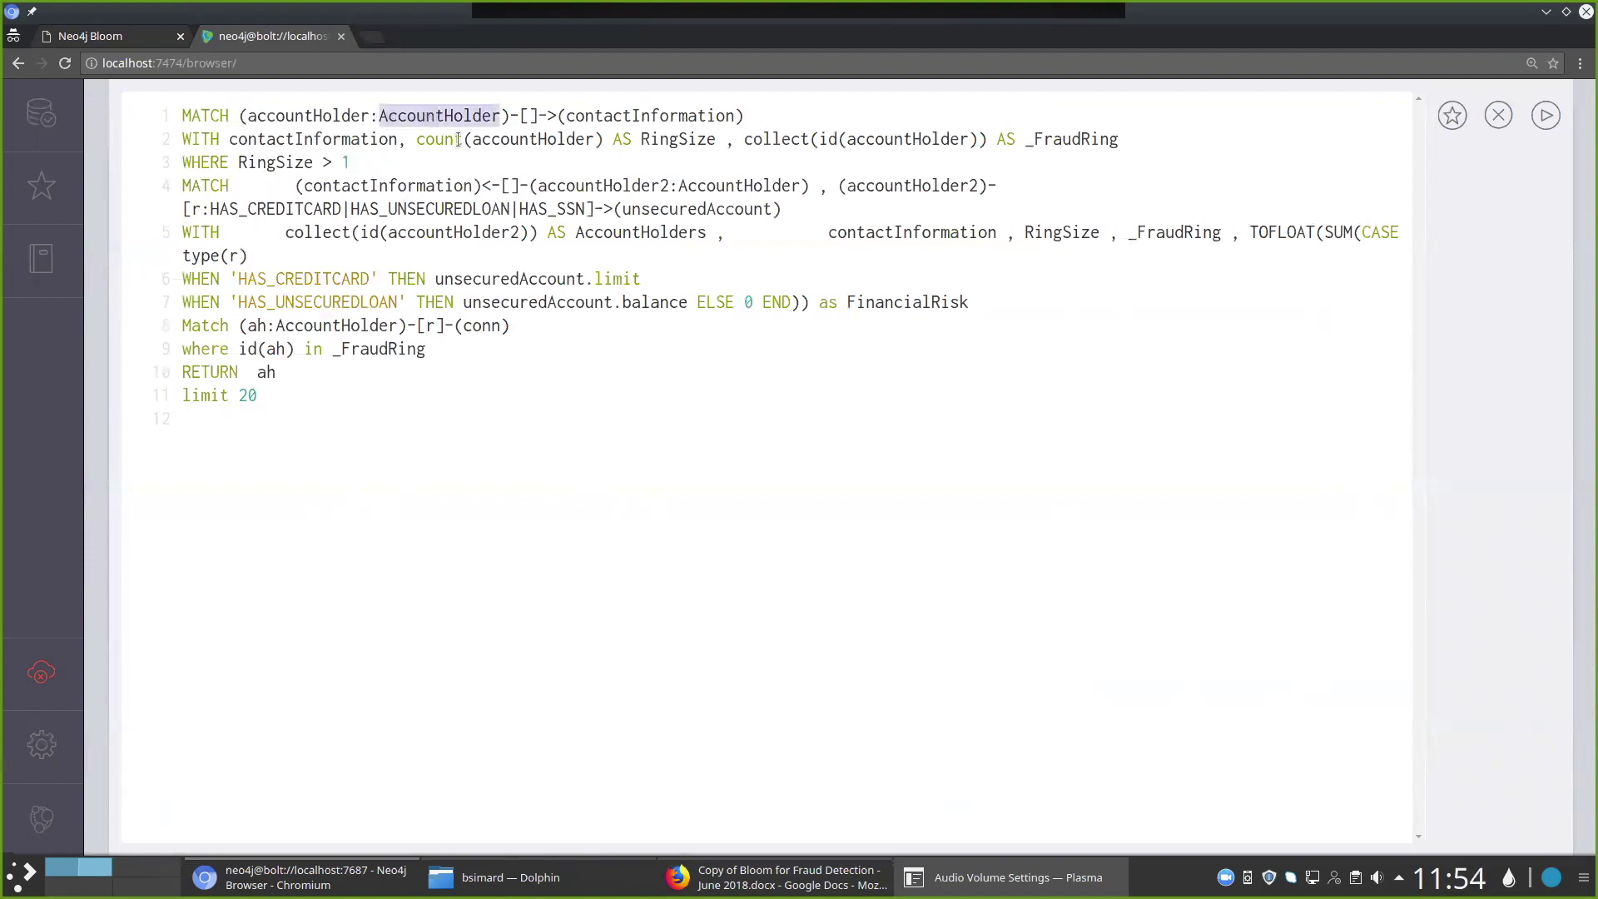
pyautogui.moveTo(510, 115); pyautogui.dragTo(549, 120)
pyautogui.hotkey('shift', 'Right')
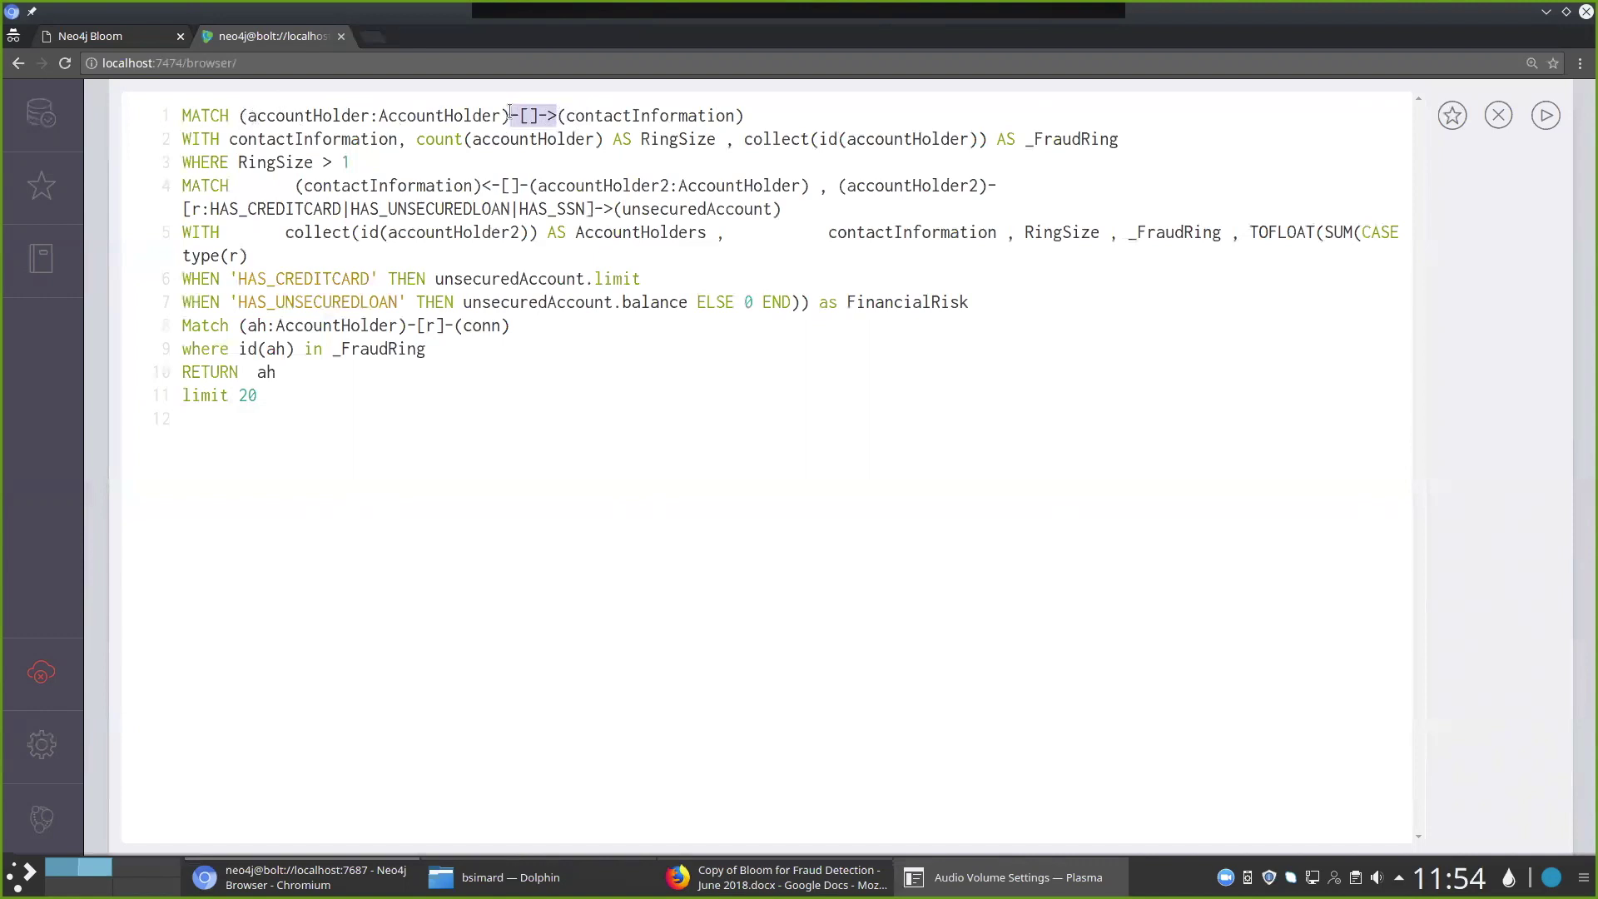
pyautogui.doubleClick(639, 115)
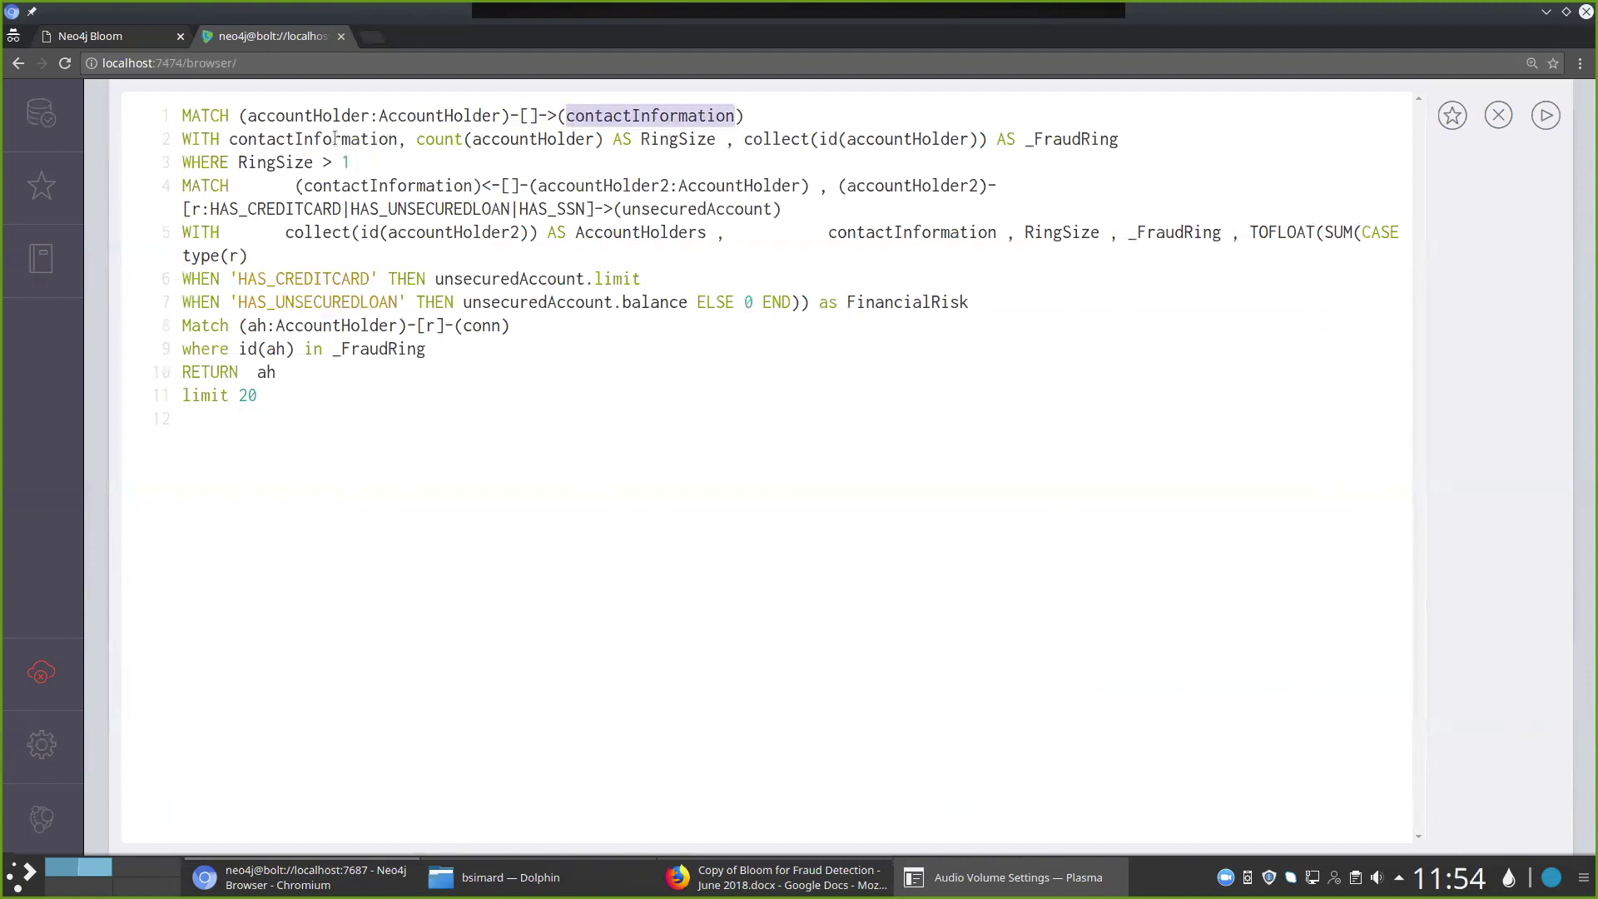
pyautogui.doubleClick(303, 138)
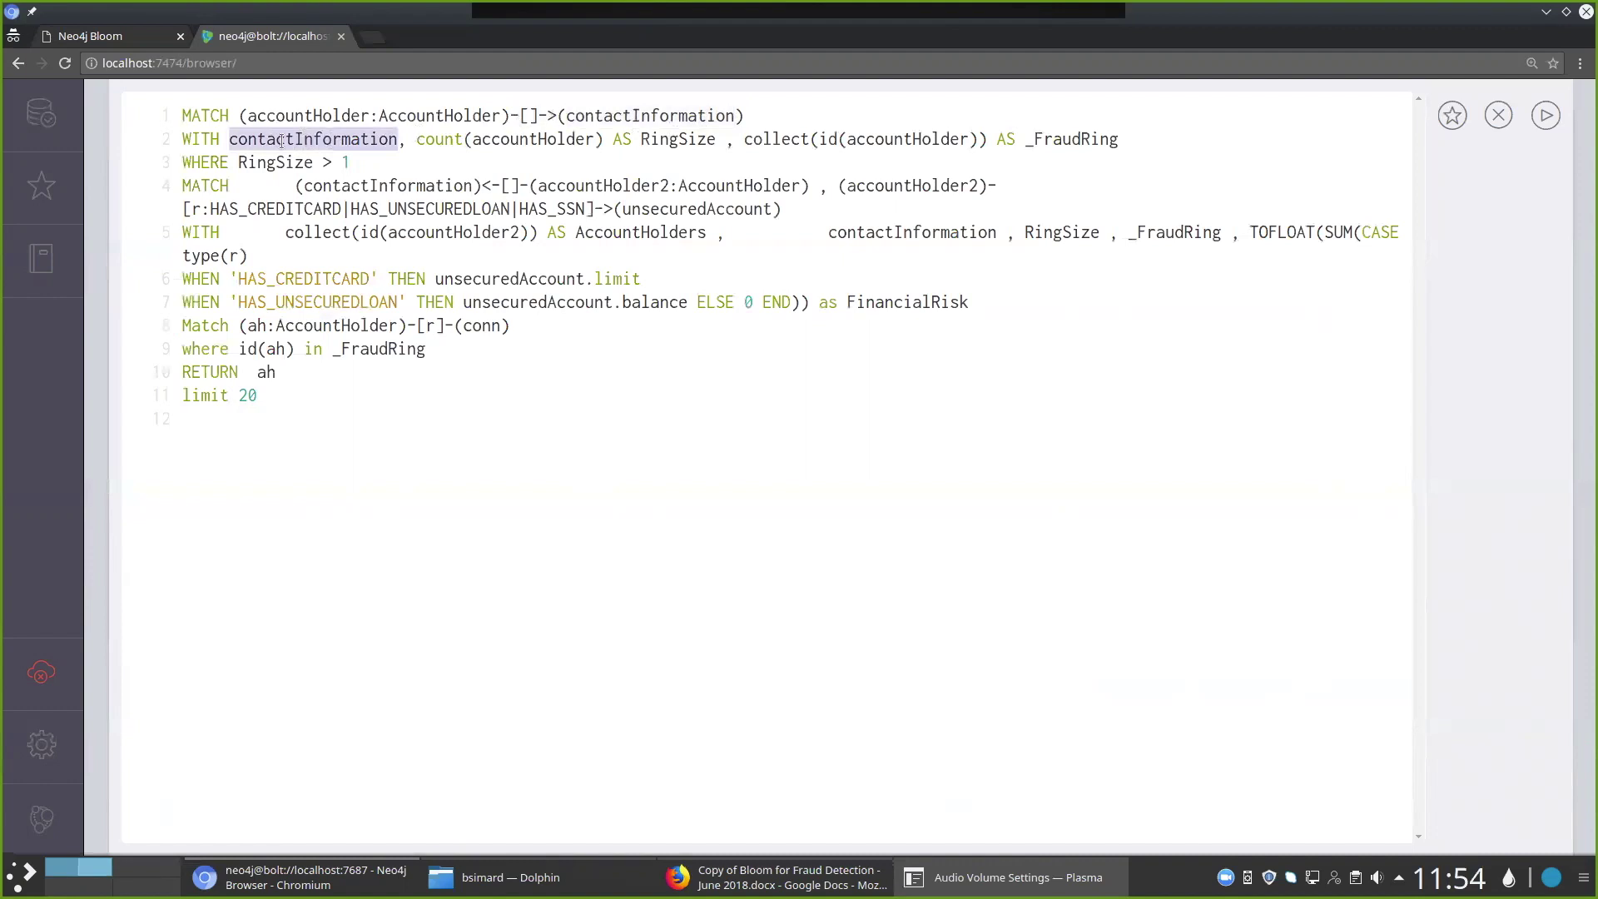
pyautogui.doubleClick(544, 138)
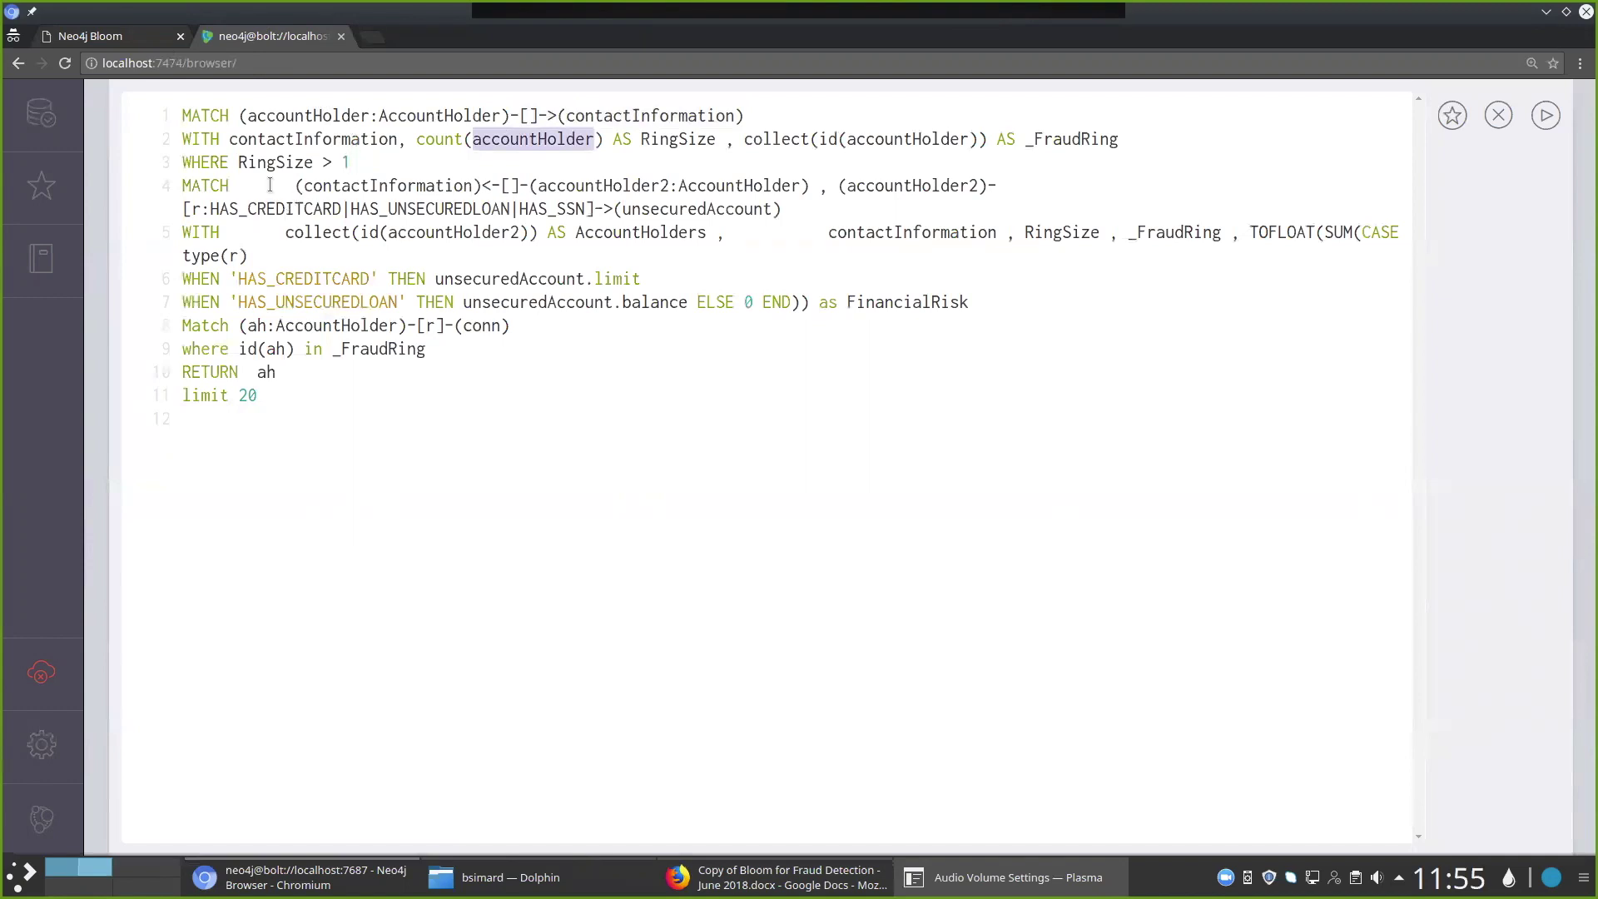
pyautogui.click(185, 162)
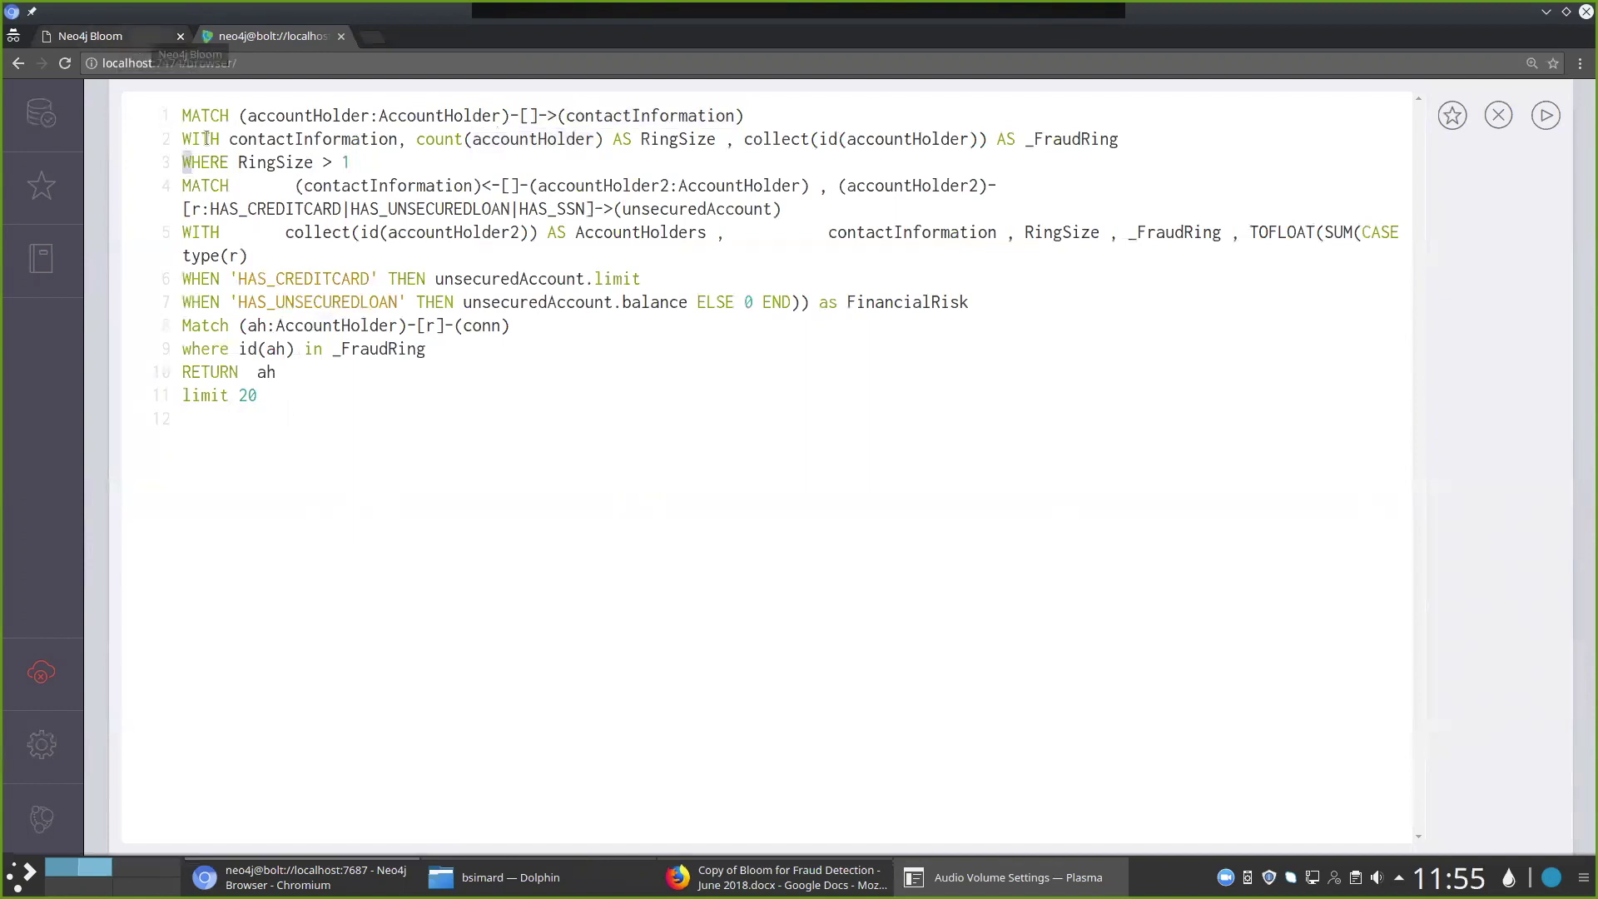
pyautogui.click(184, 115)
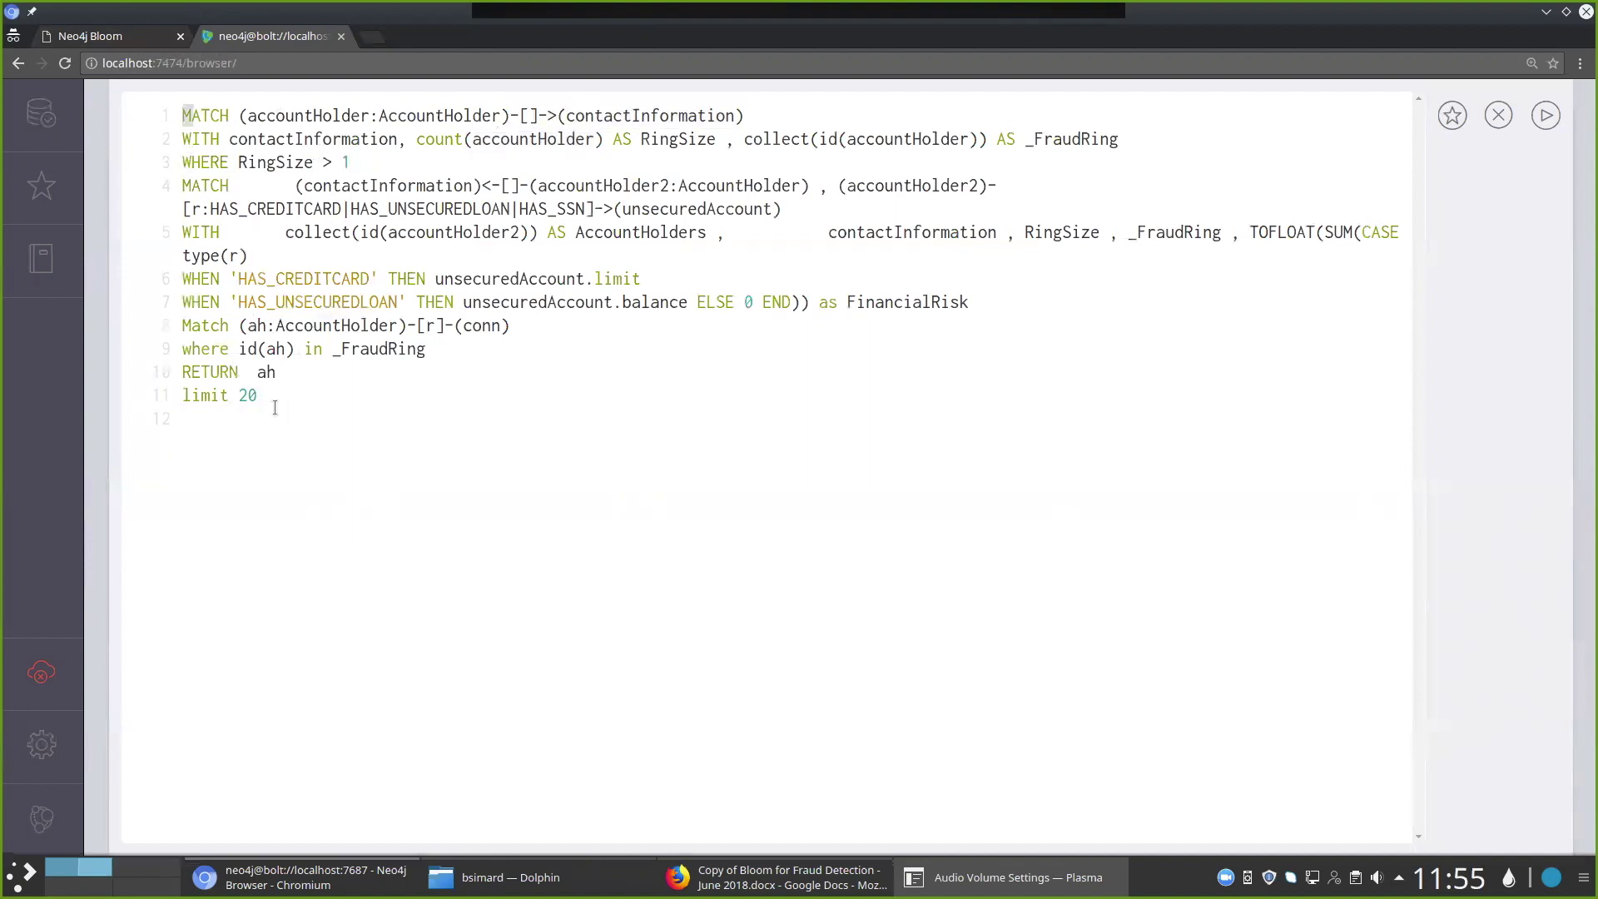
# Back in Bloom, add a new search phrase in the perspective's Search settings
pyautogui.click(122, 39)
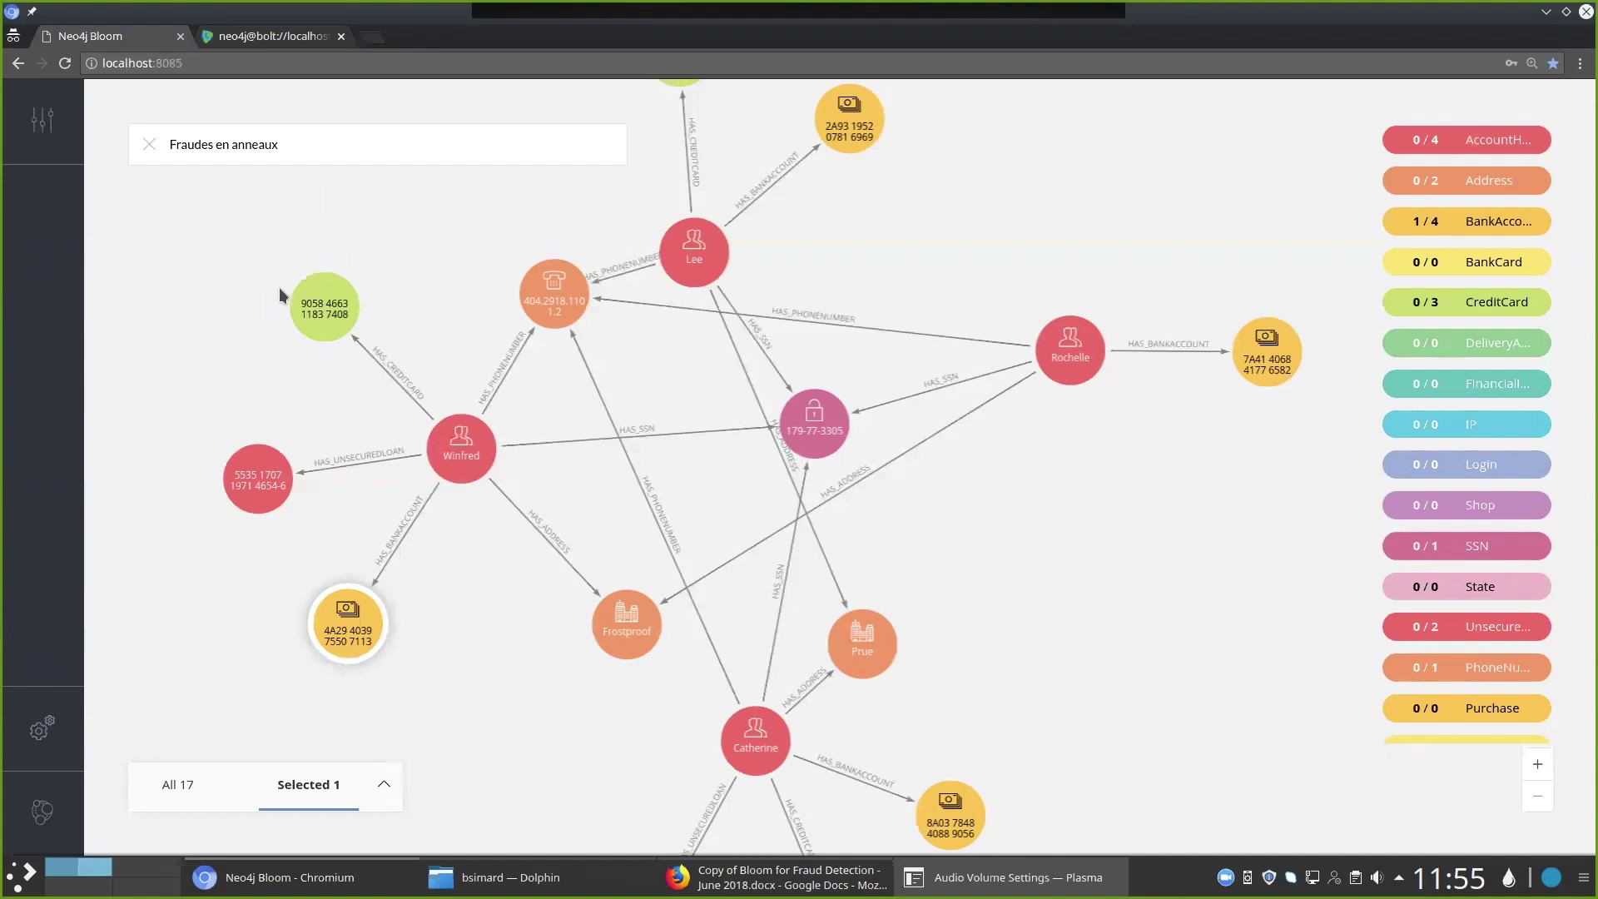
pyautogui.click(41, 119)
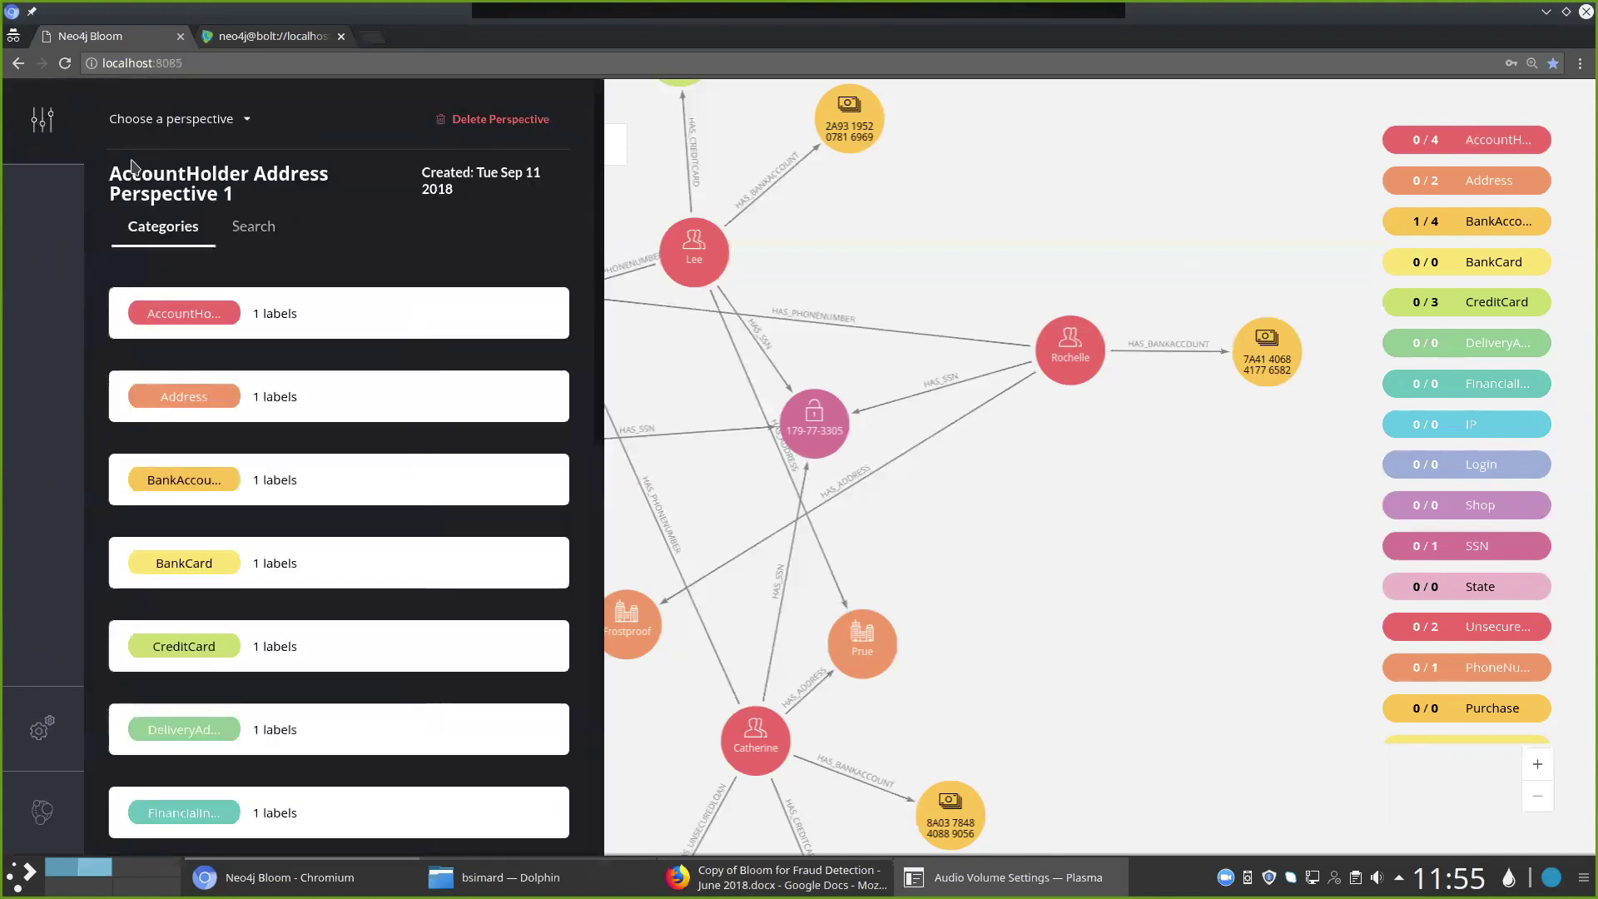
pyautogui.click(263, 232)
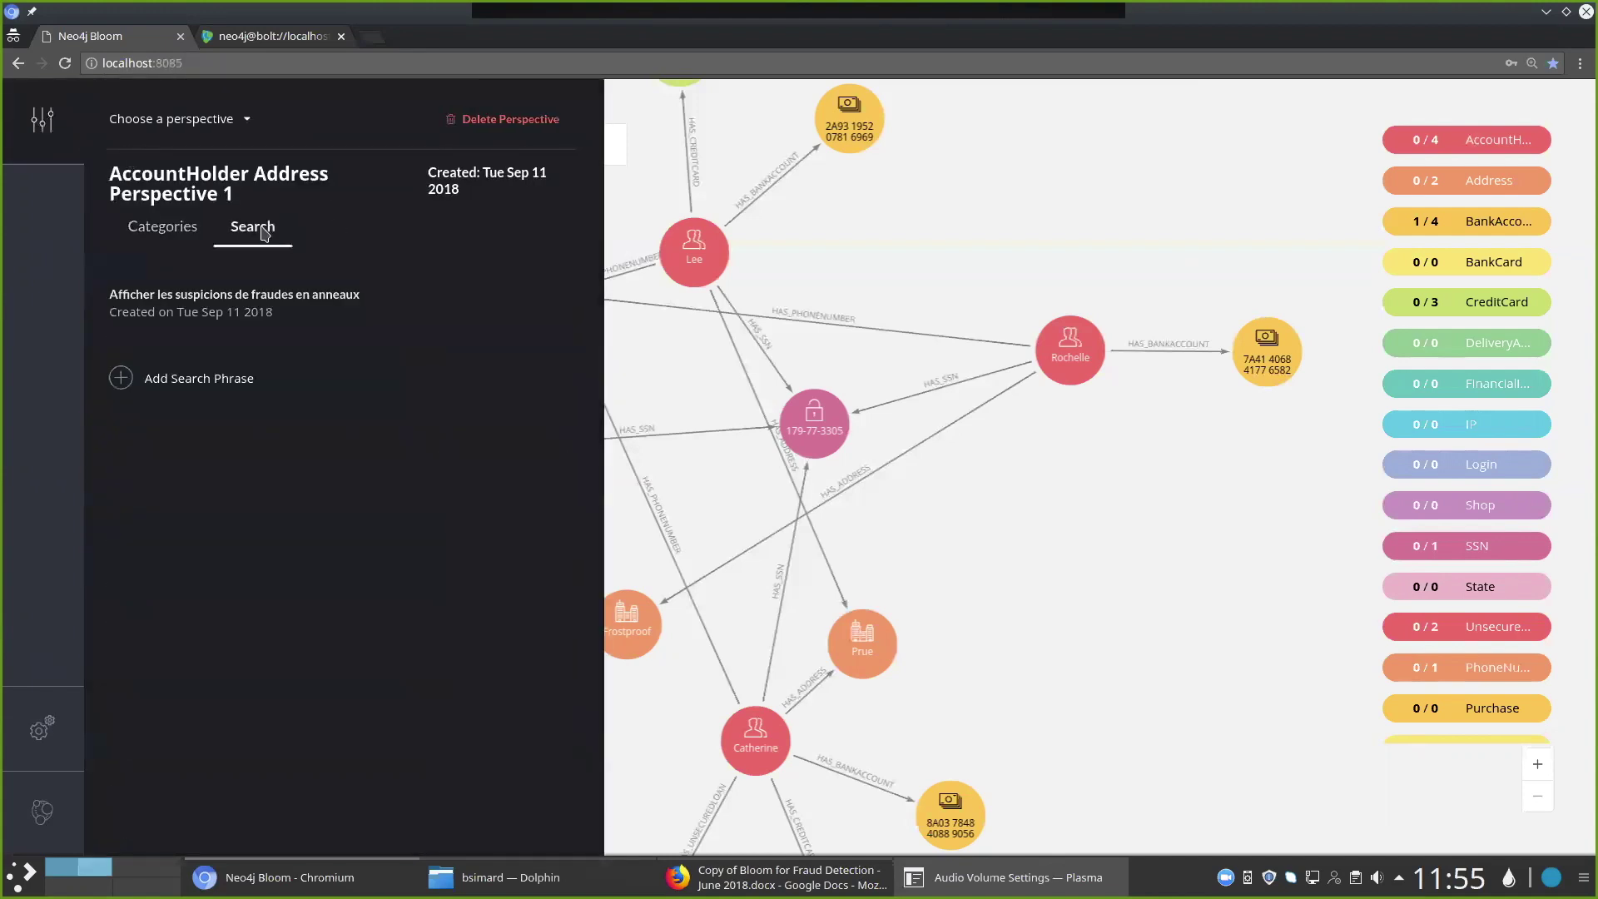
pyautogui.click(215, 381)
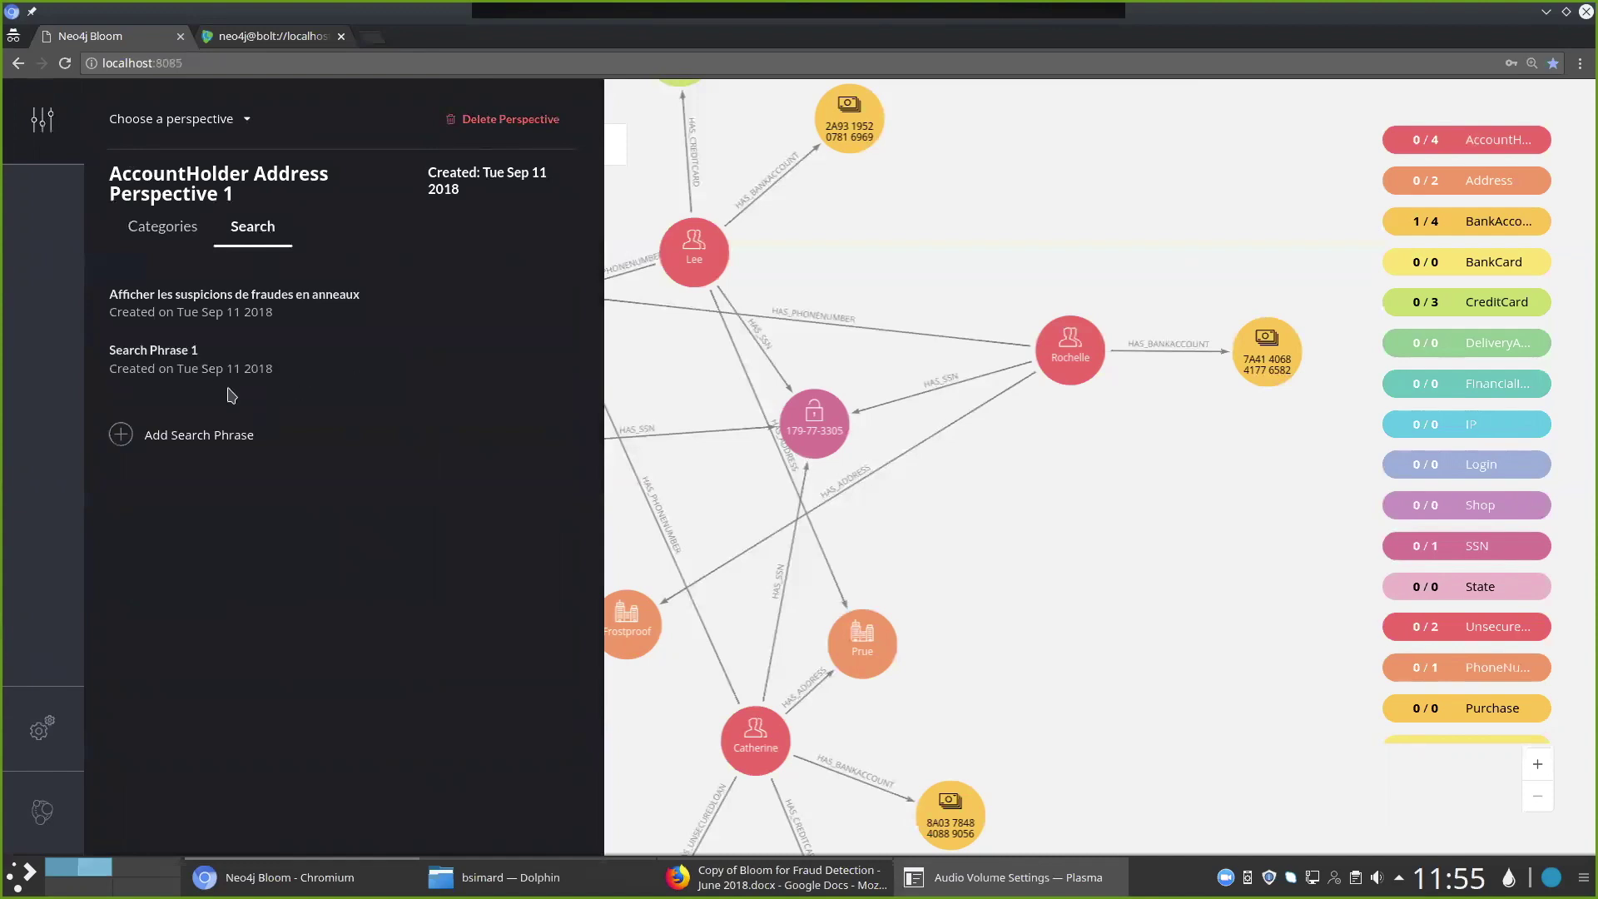
pyautogui.click(203, 367)
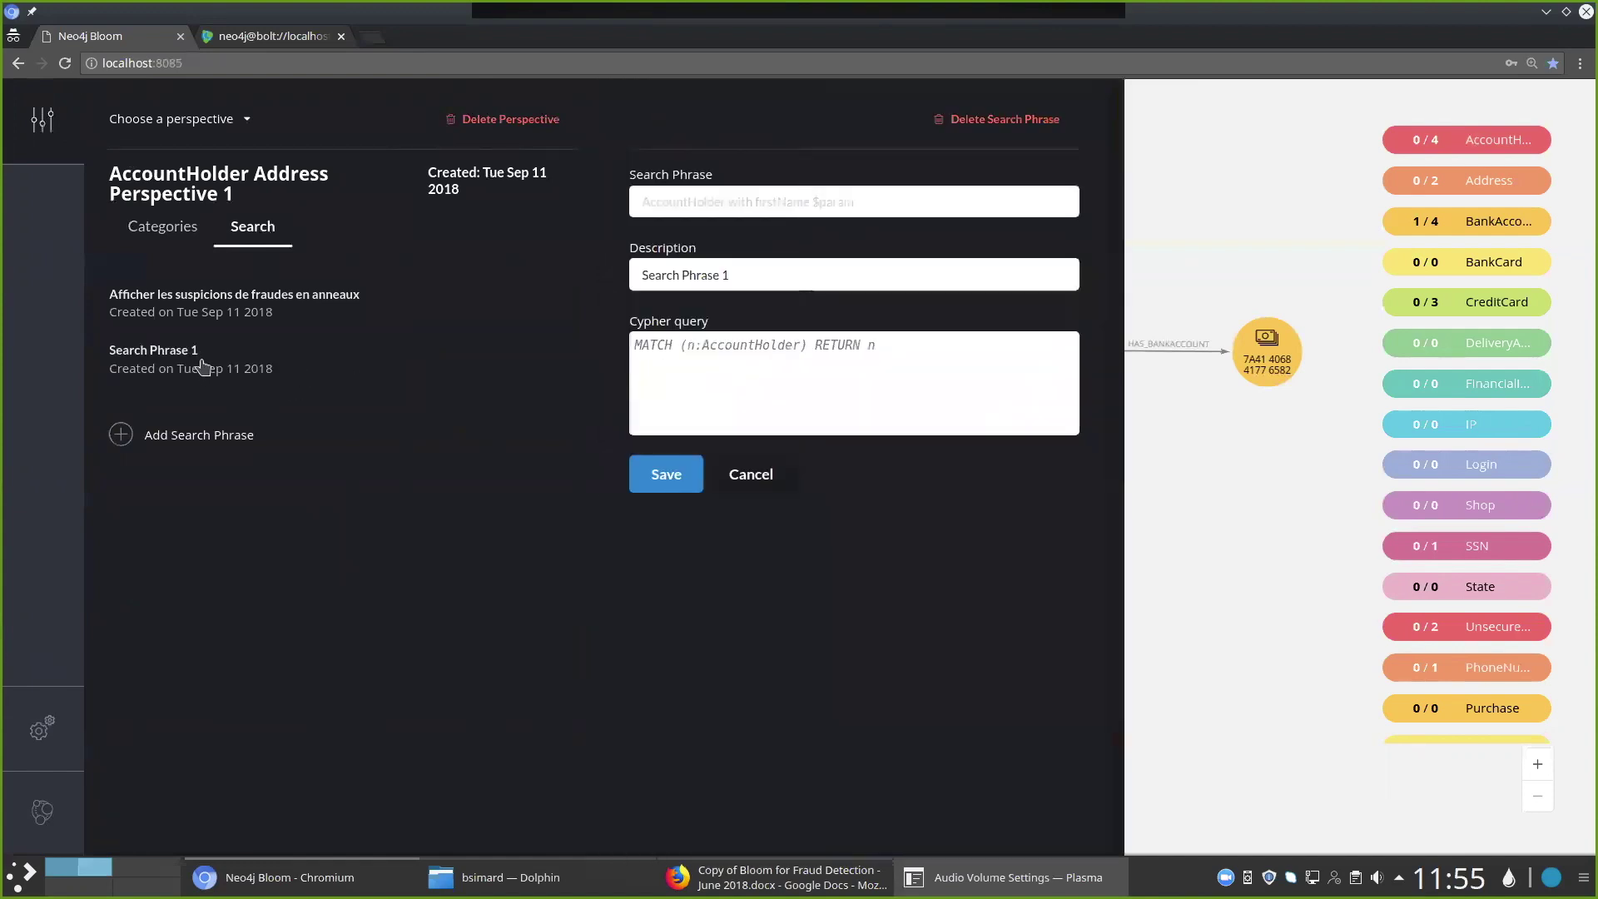
# Fill in 'Fraude a la carte', description 'Afficher les fraudes a la CB', the card-fraud query, and save
pyautogui.click(659, 201)
pyautogui.write('Fraude')
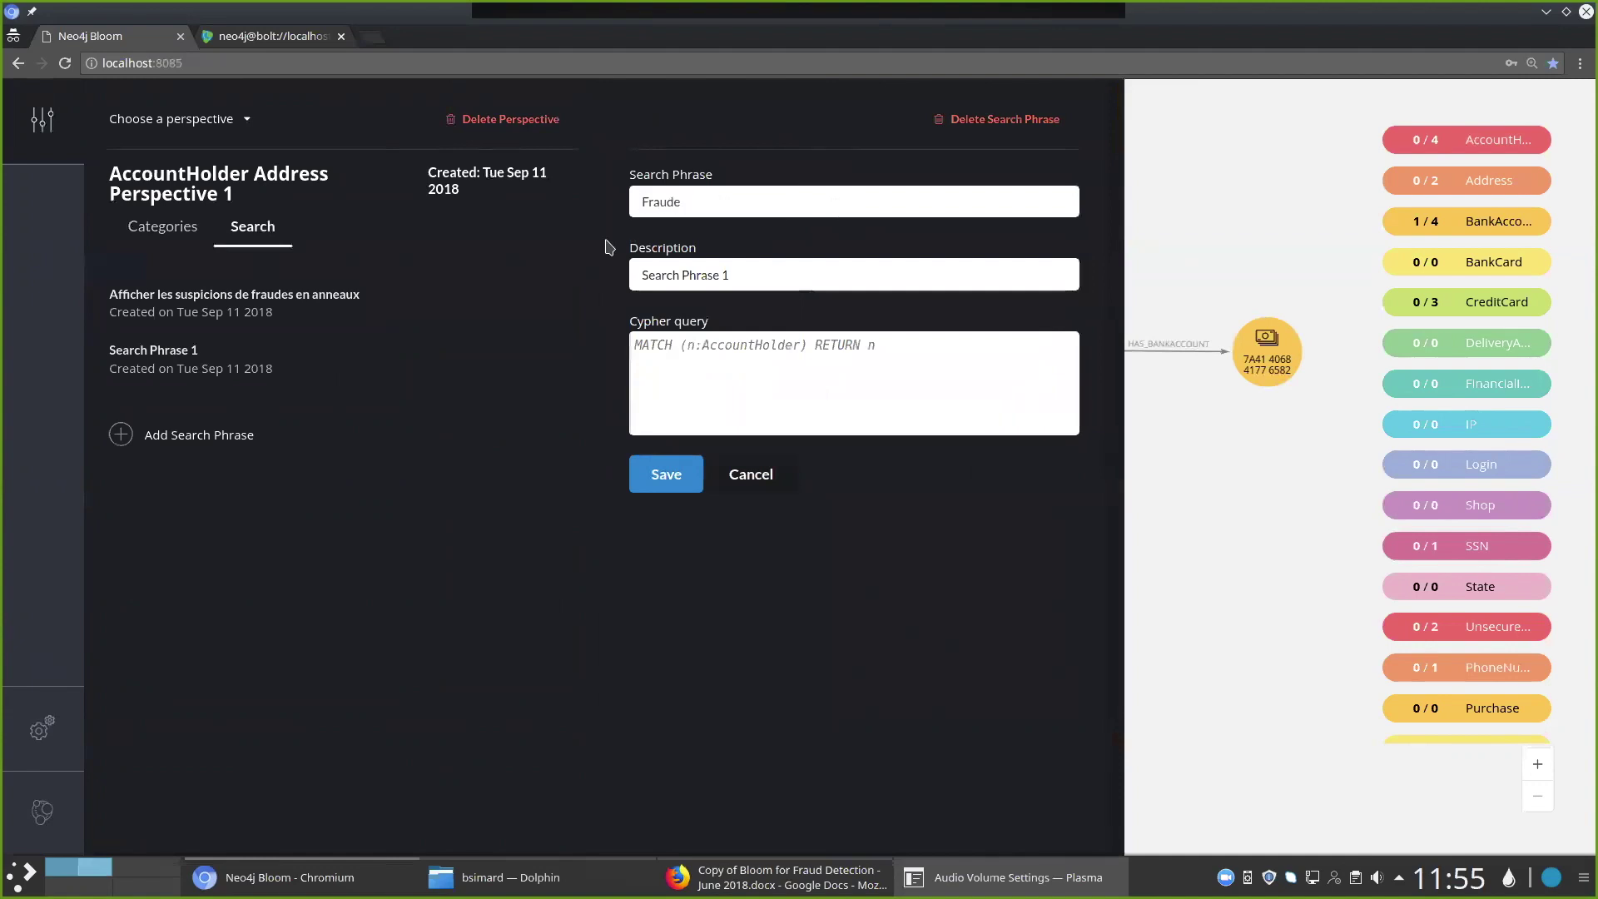
pyautogui.write(' a la carte')
pyautogui.press('Tab')
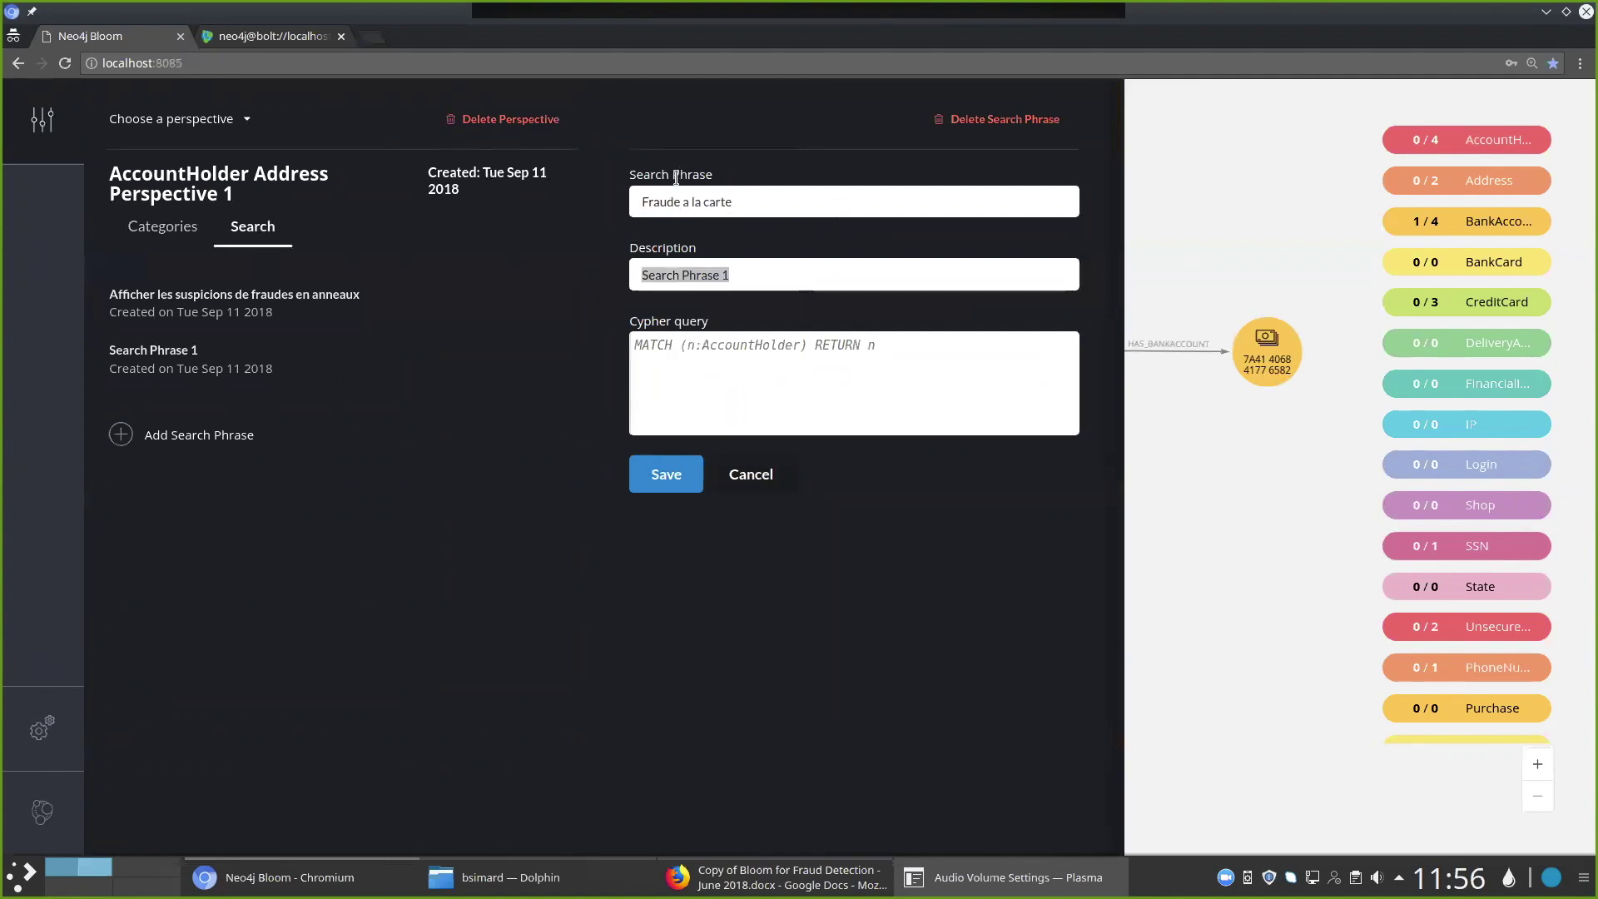
pyautogui.click(750, 200)
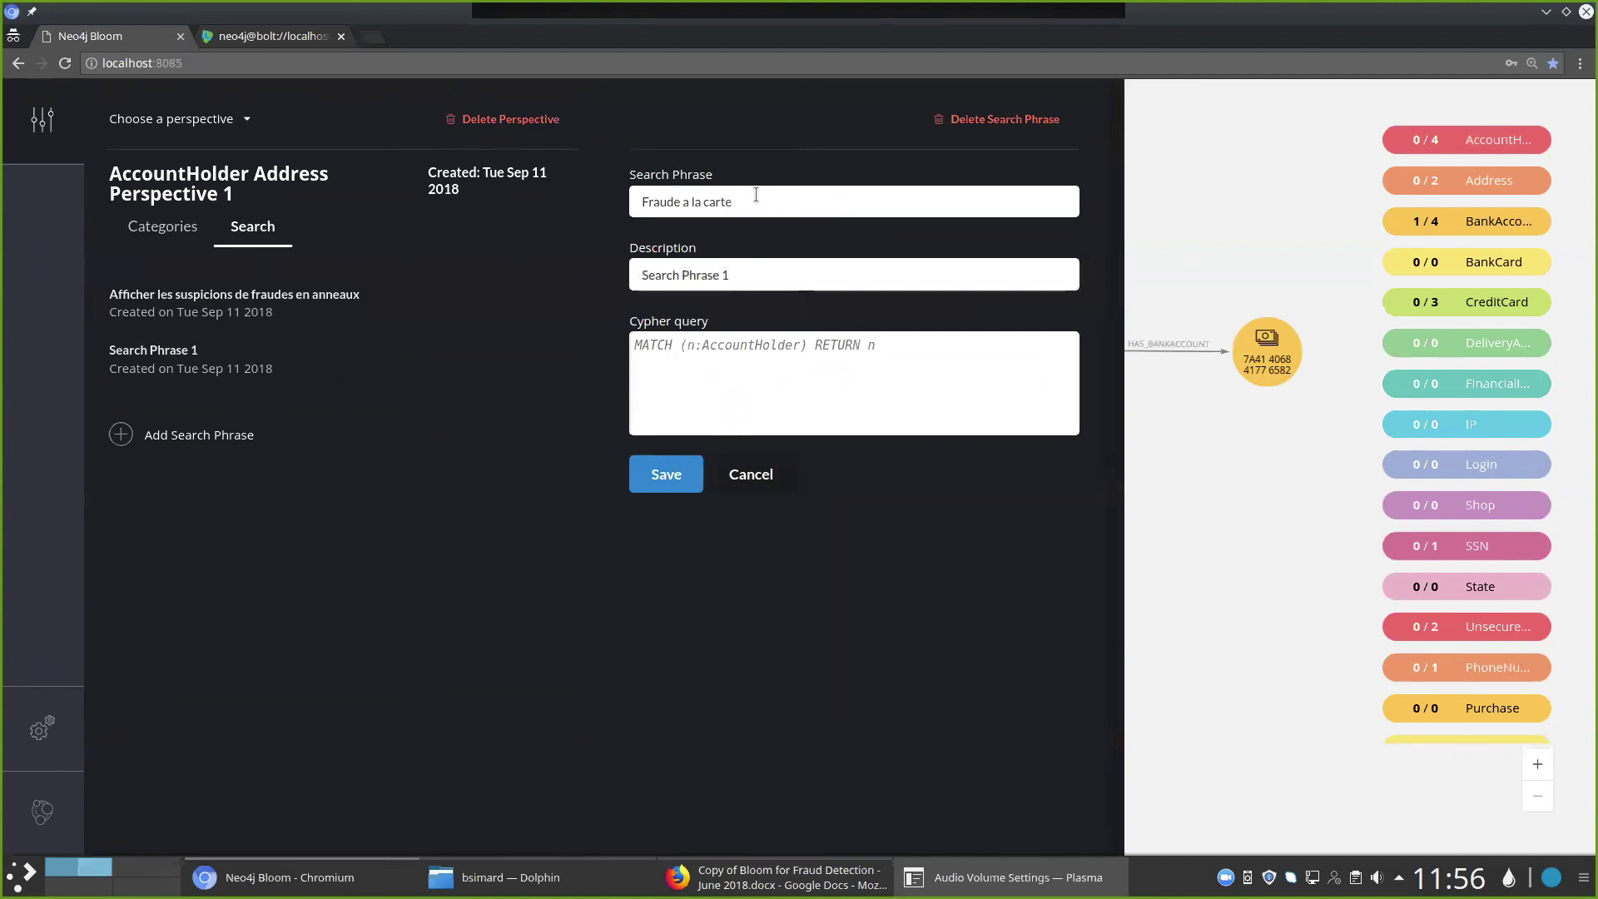
pyautogui.press('Tab')
pyautogui.write('Afficher les fraudes a la CB')
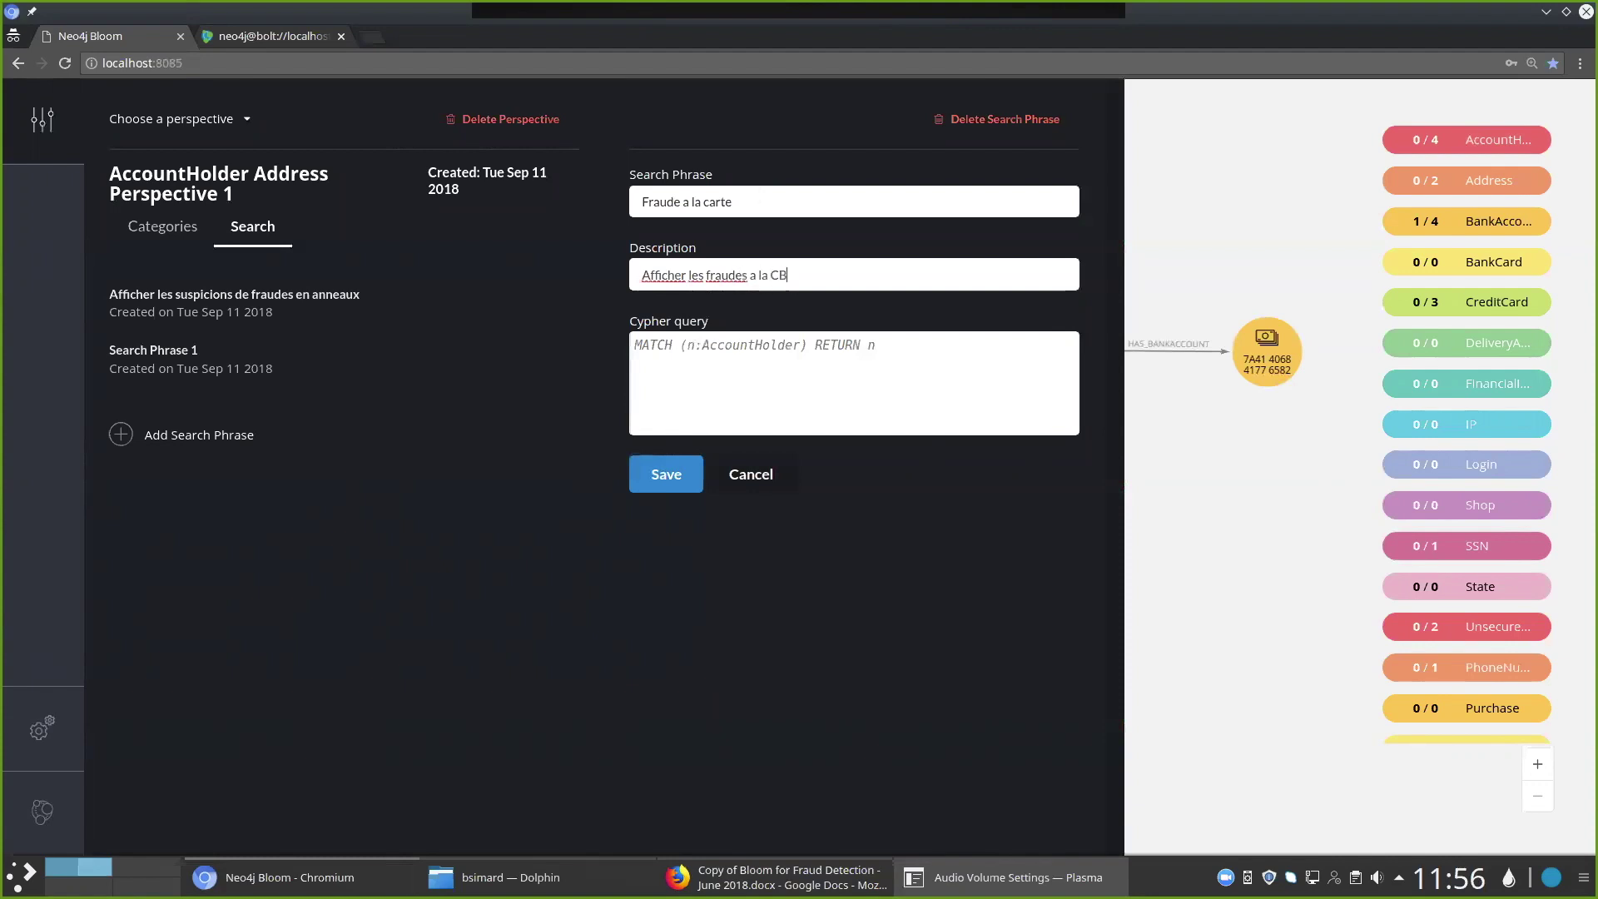
pyautogui.hotkey('alt', 'Tab')
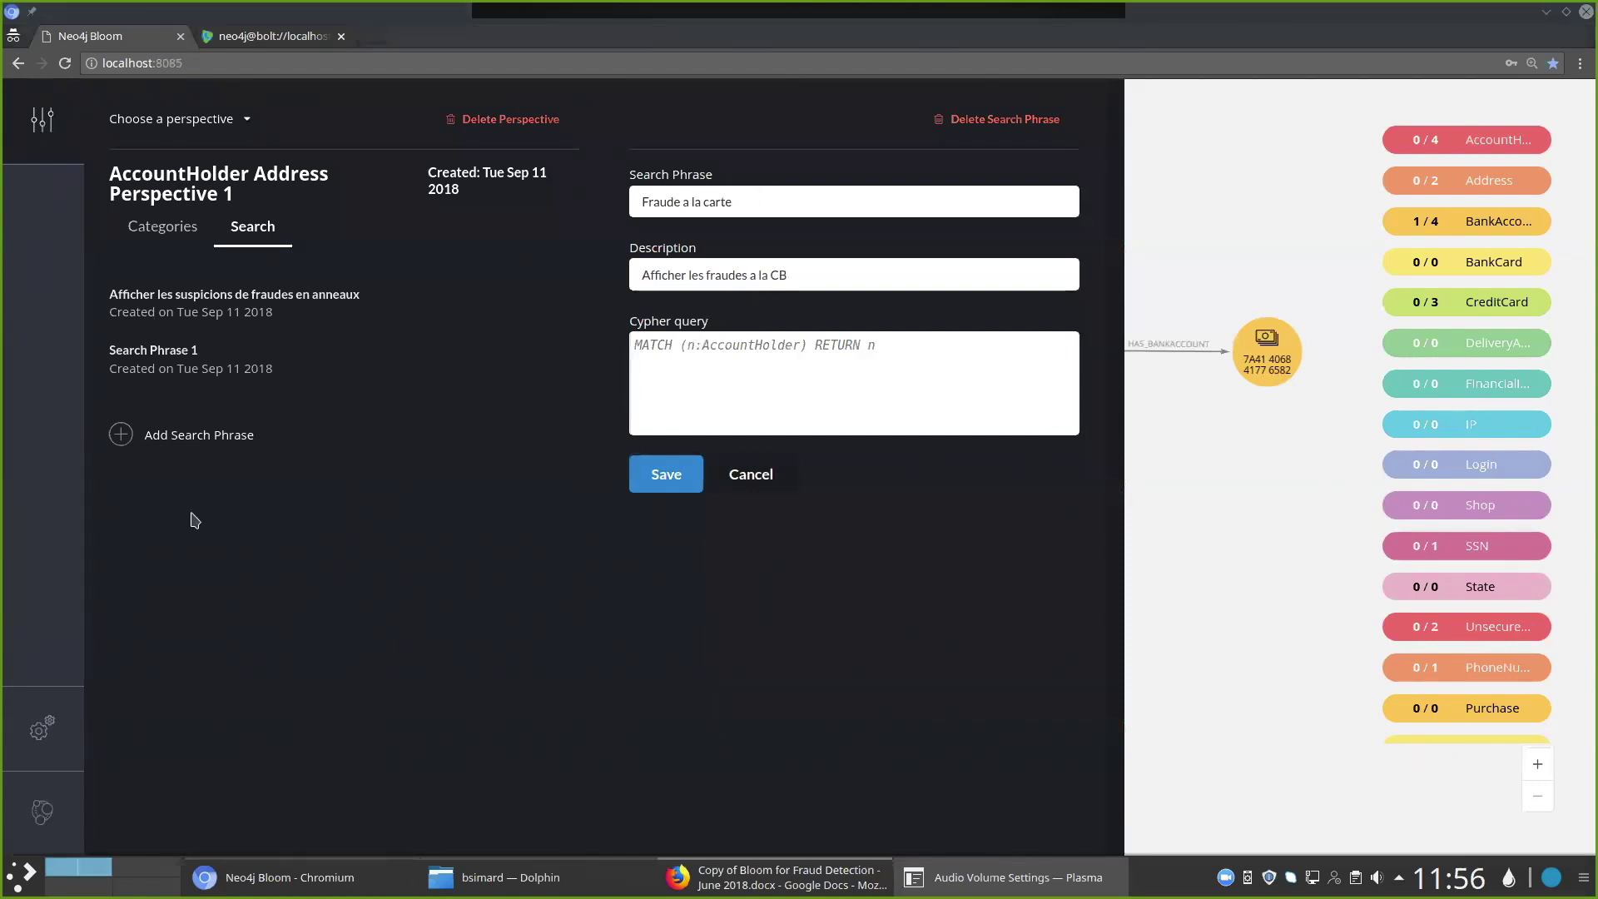
pyautogui.click(688, 353)
pyautogui.hotkey('ctrl', 'v')
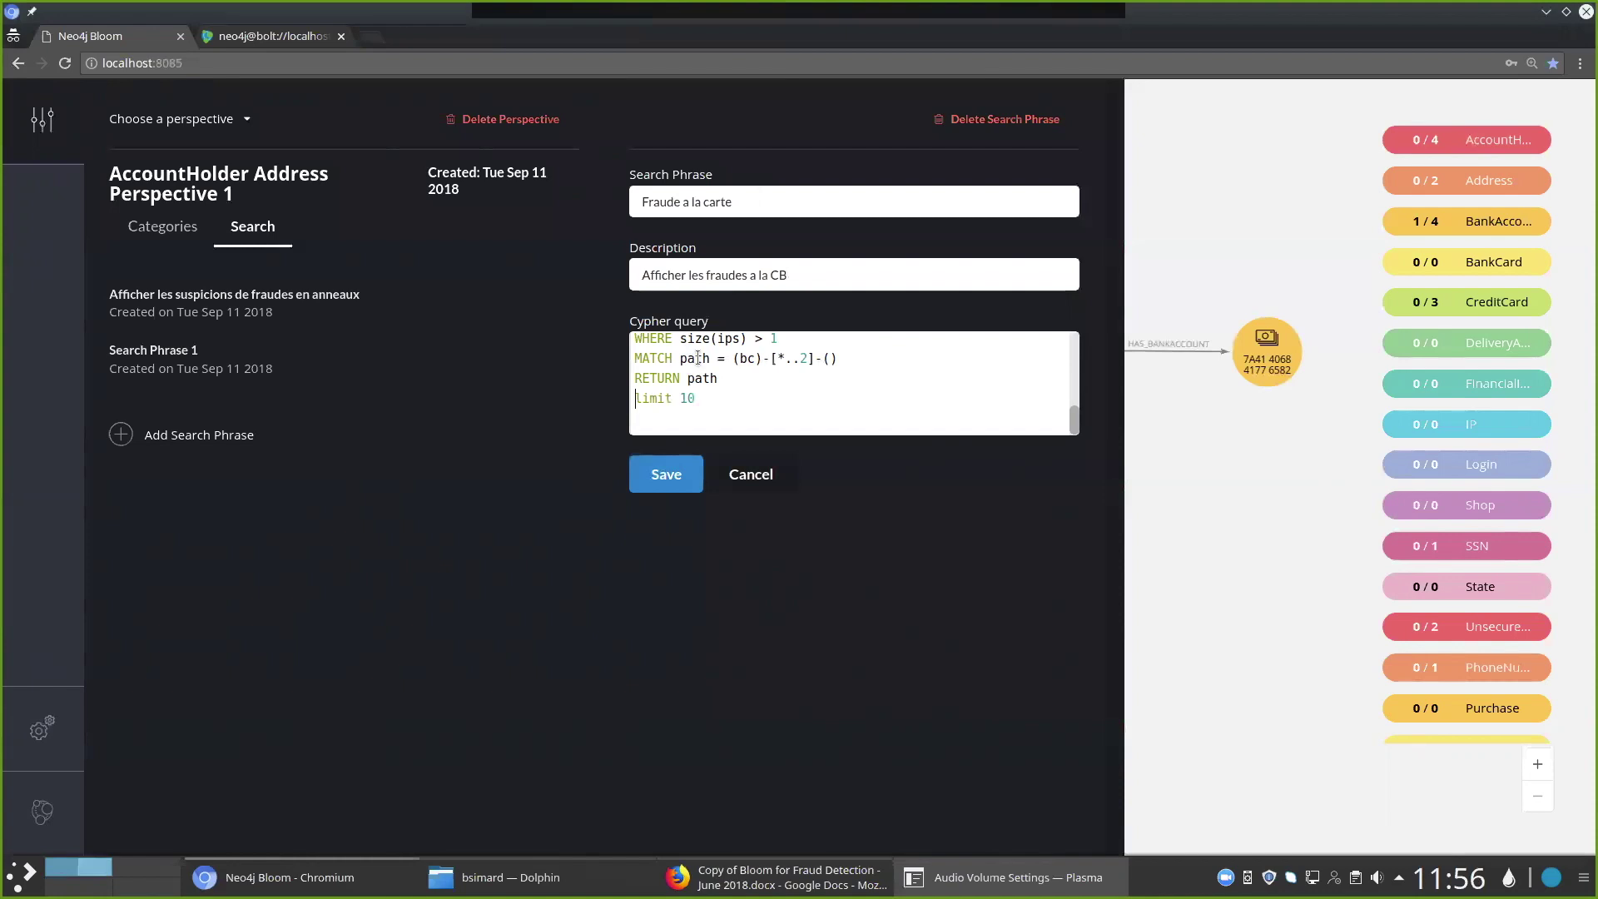
pyautogui.click(679, 471)
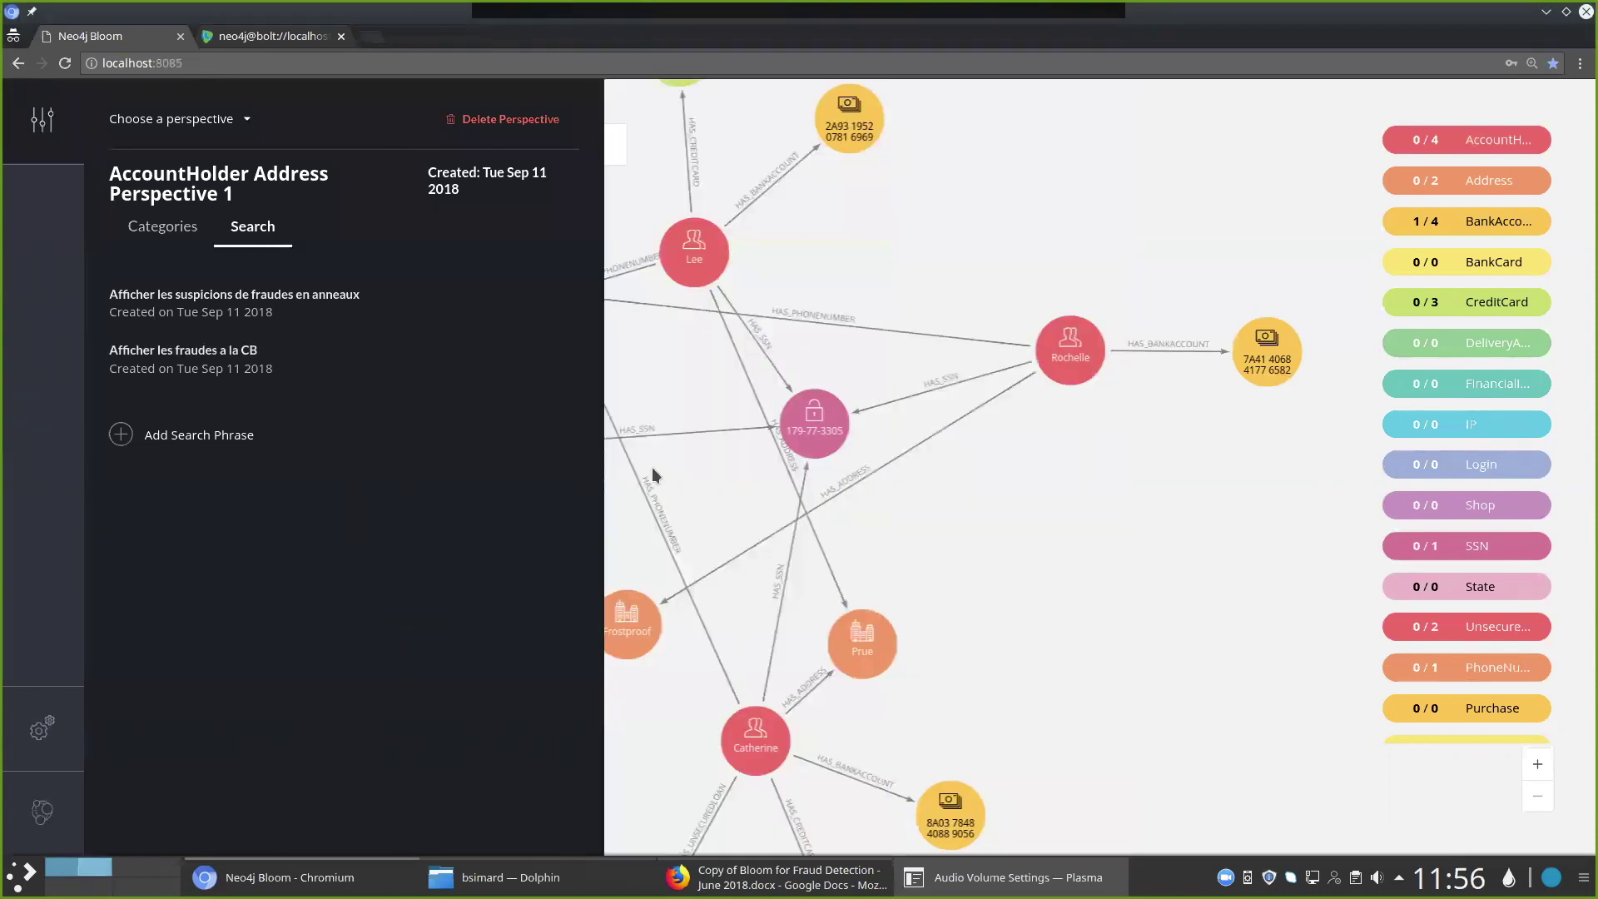
pyautogui.click(32, 129)
# Clear the scene and run the 'Fraude a la carte' search phrase
pyautogui.rightClick(422, 222)
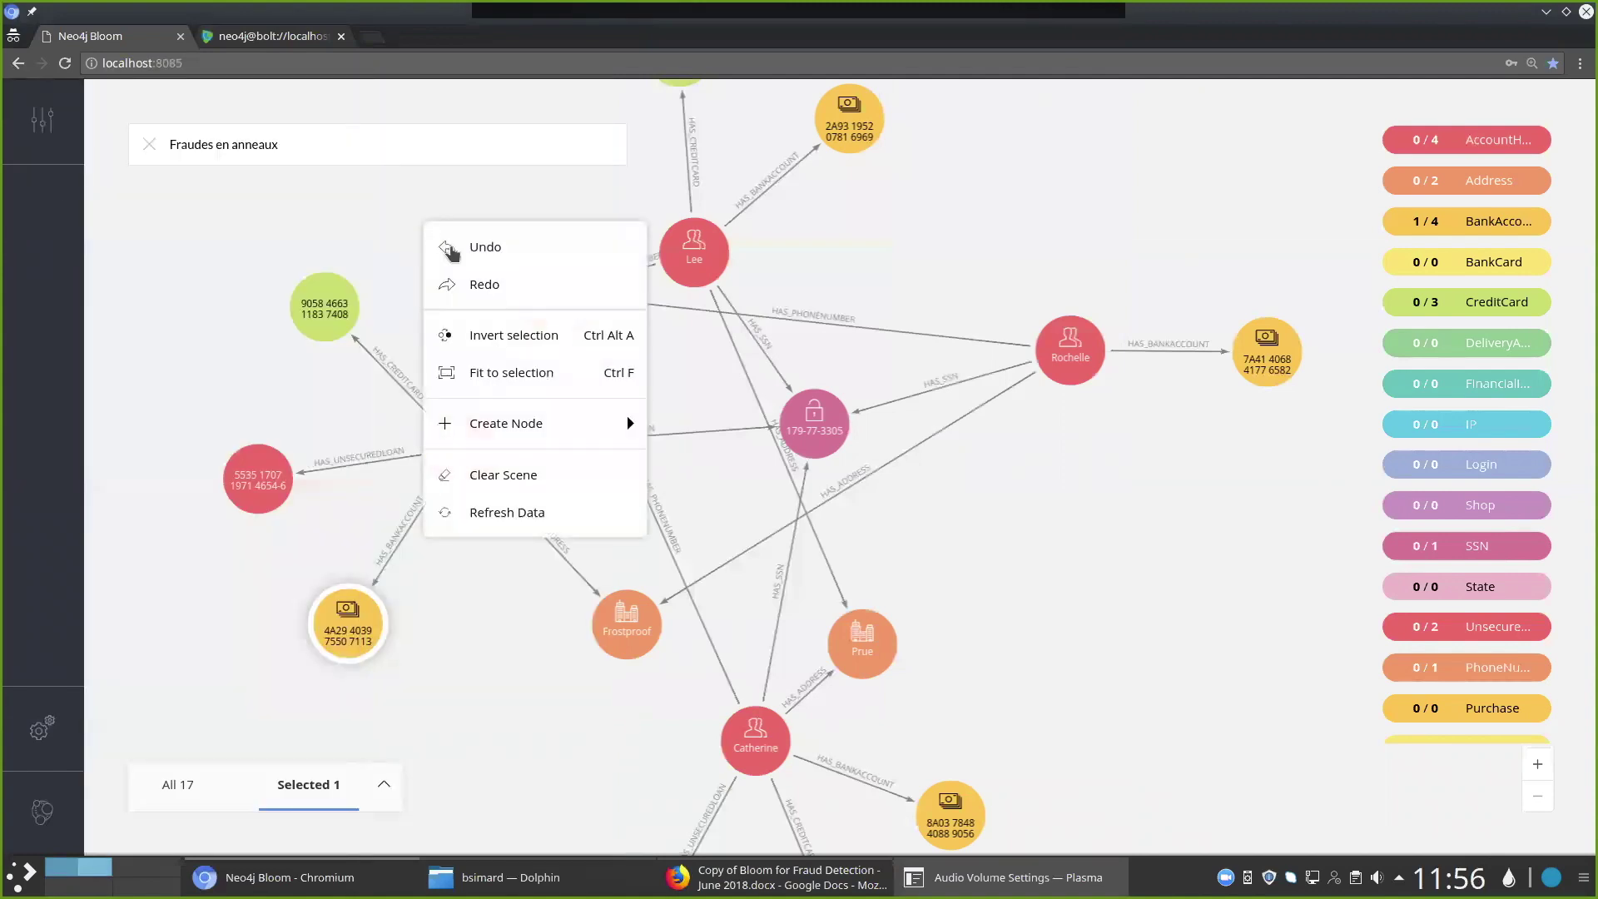
pyautogui.click(502, 474)
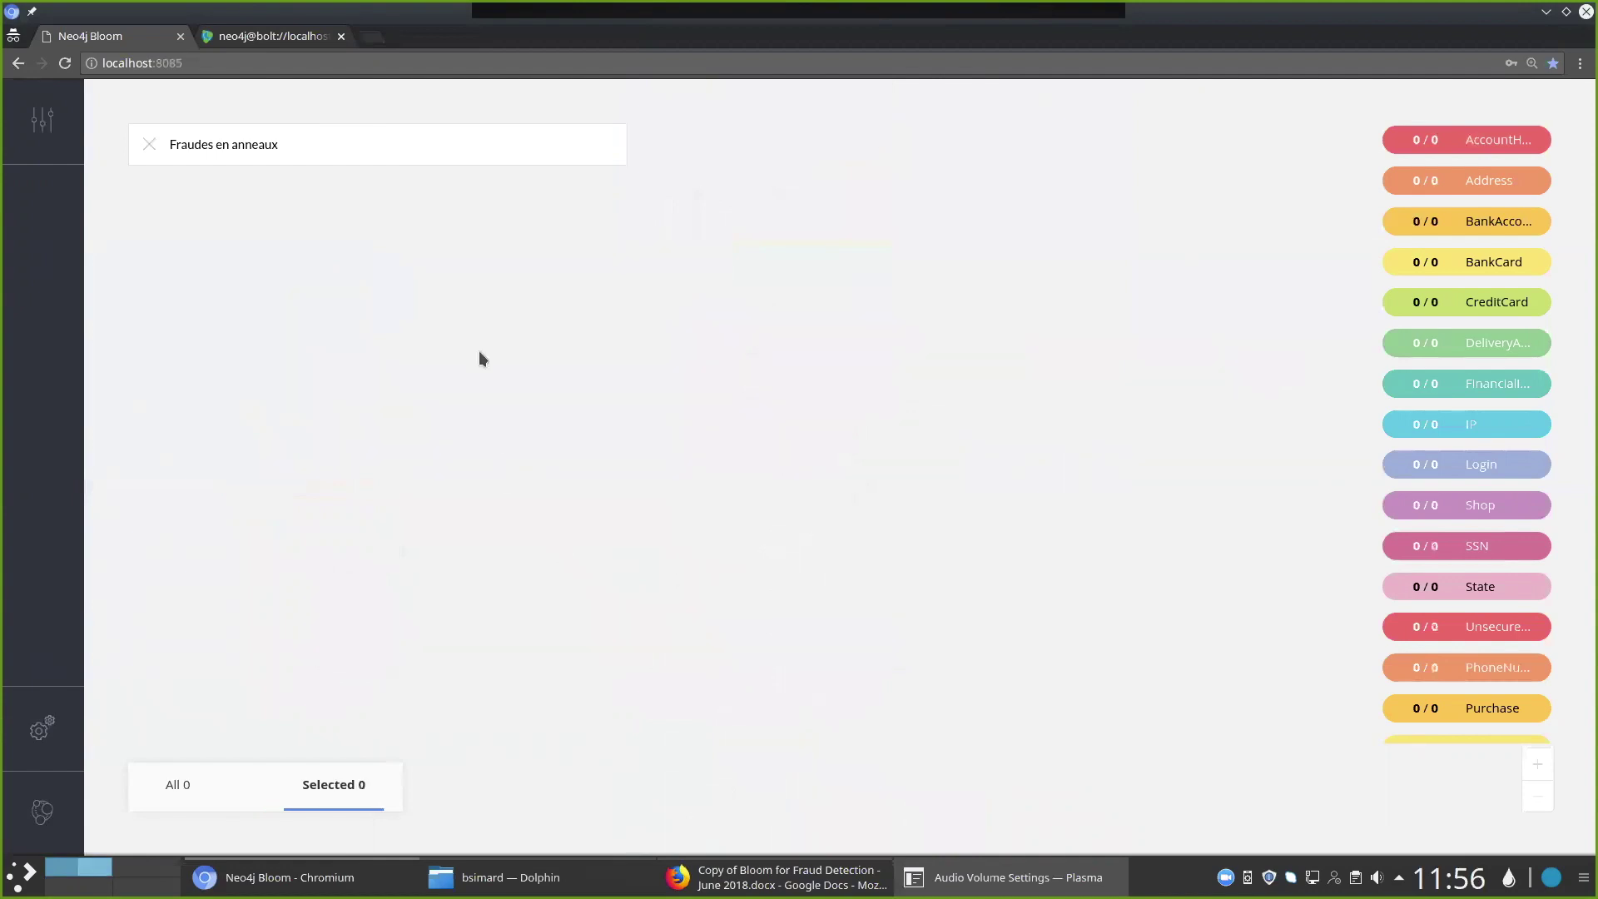
pyautogui.click(354, 140)
pyautogui.tripleClick(363, 153)
pyautogui.write('Fraude')
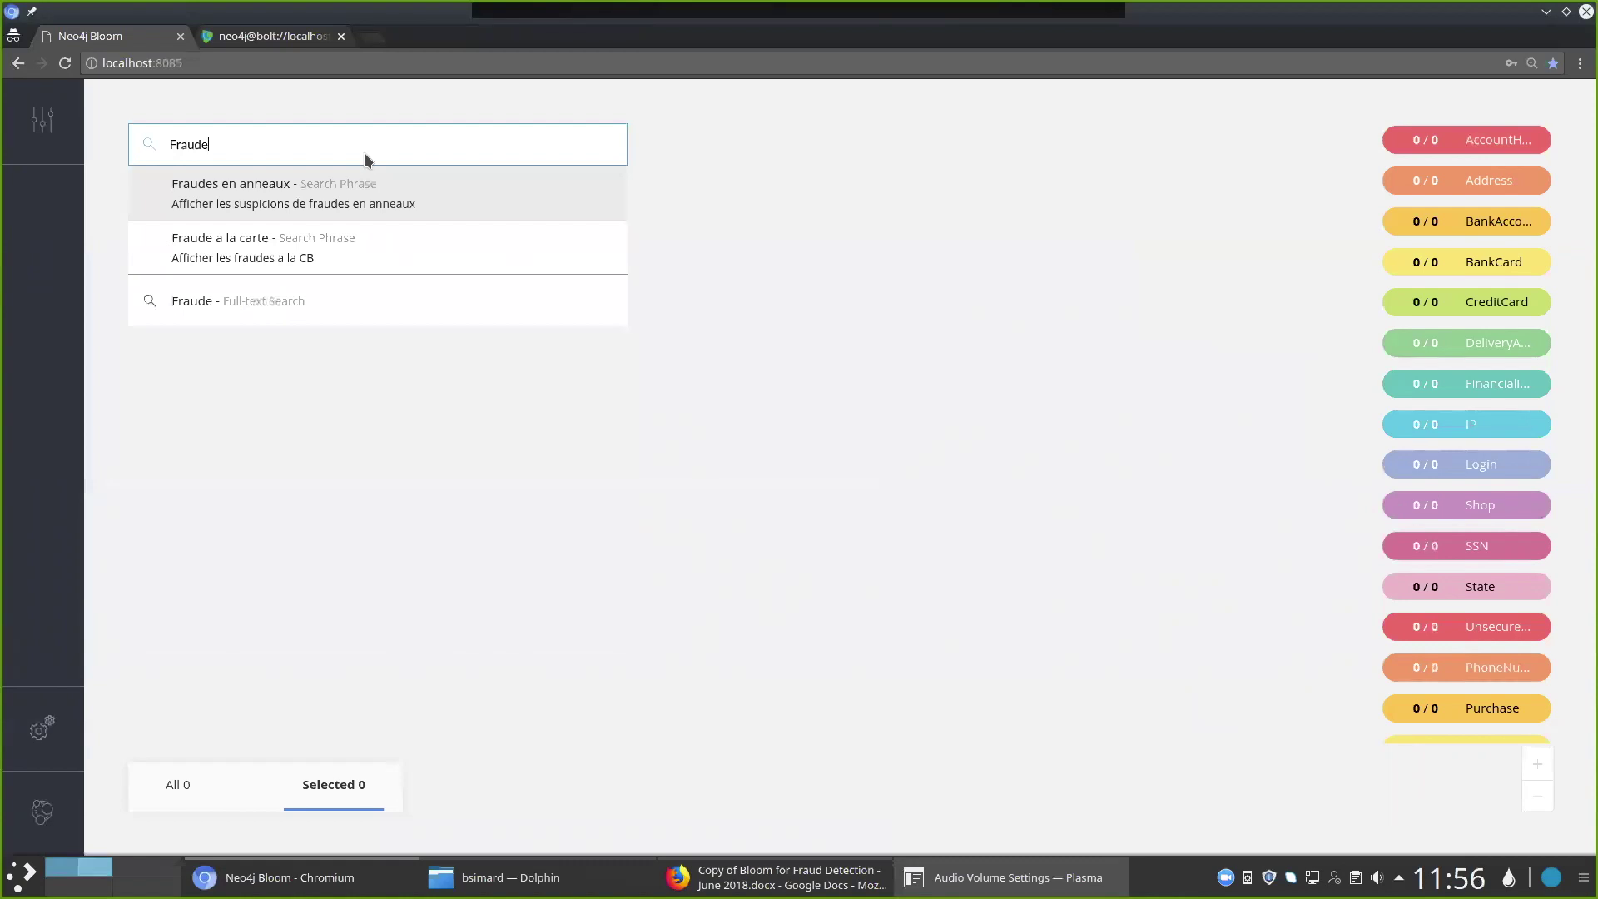
pyautogui.click(346, 242)
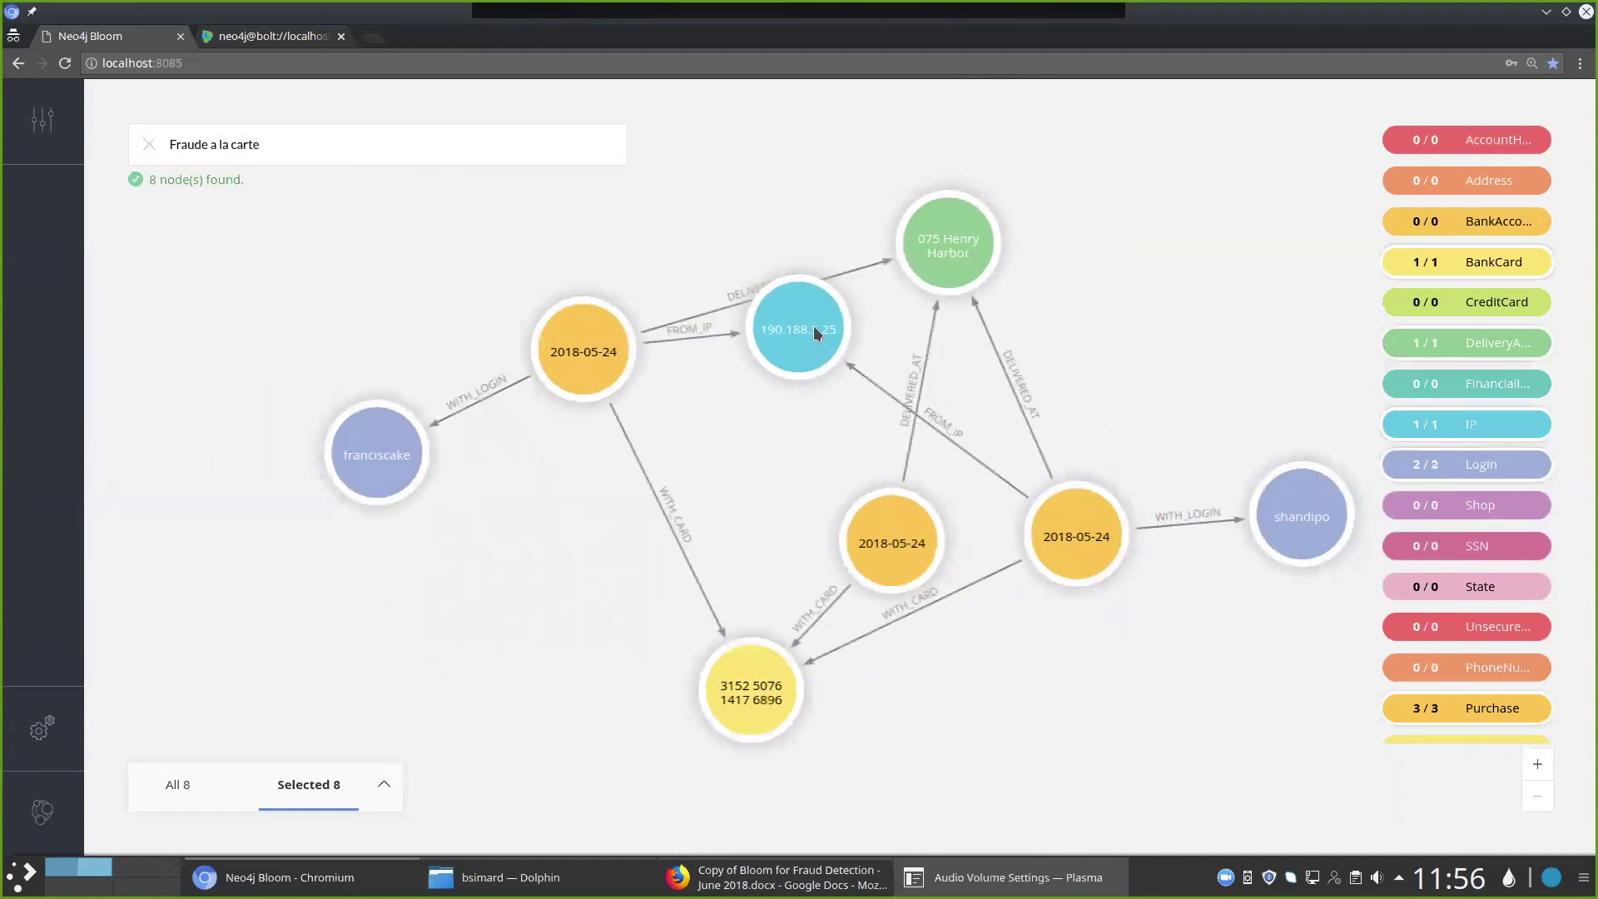
# Spread the eight card-fraud nodes apart: purchases, IP, both logins and the delivery address
pyautogui.moveTo(813, 327); pyautogui.dragTo(713, 362)
pyautogui.click(707, 321)
pyautogui.moveTo(778, 528); pyautogui.dragTo(1084, 561)
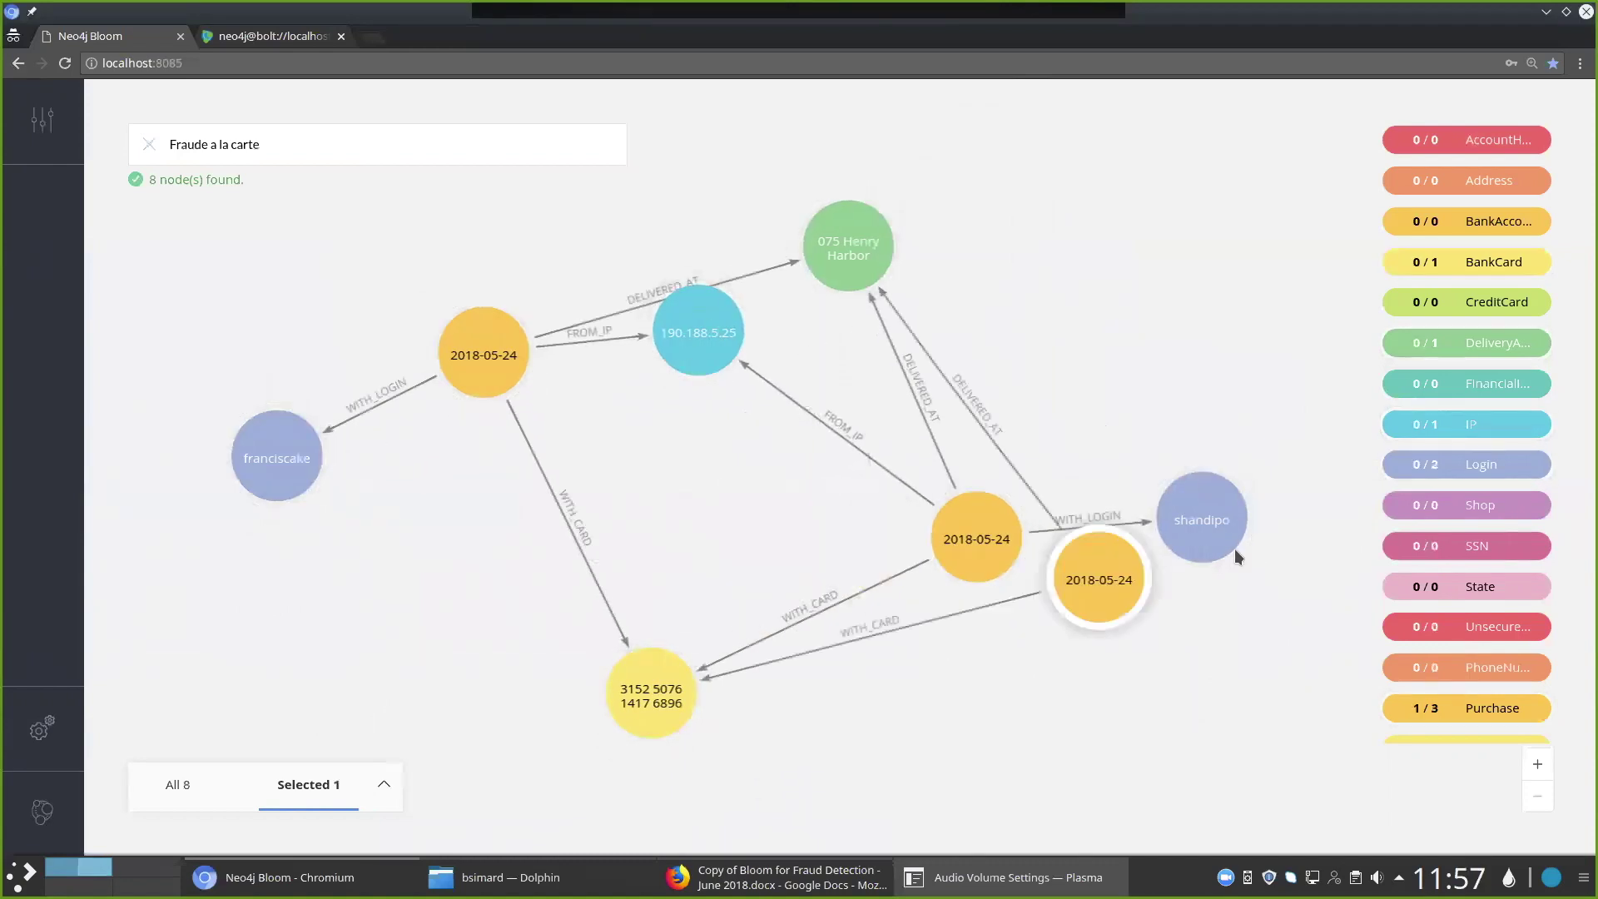
pyautogui.moveTo(986, 530); pyautogui.dragTo(832, 465)
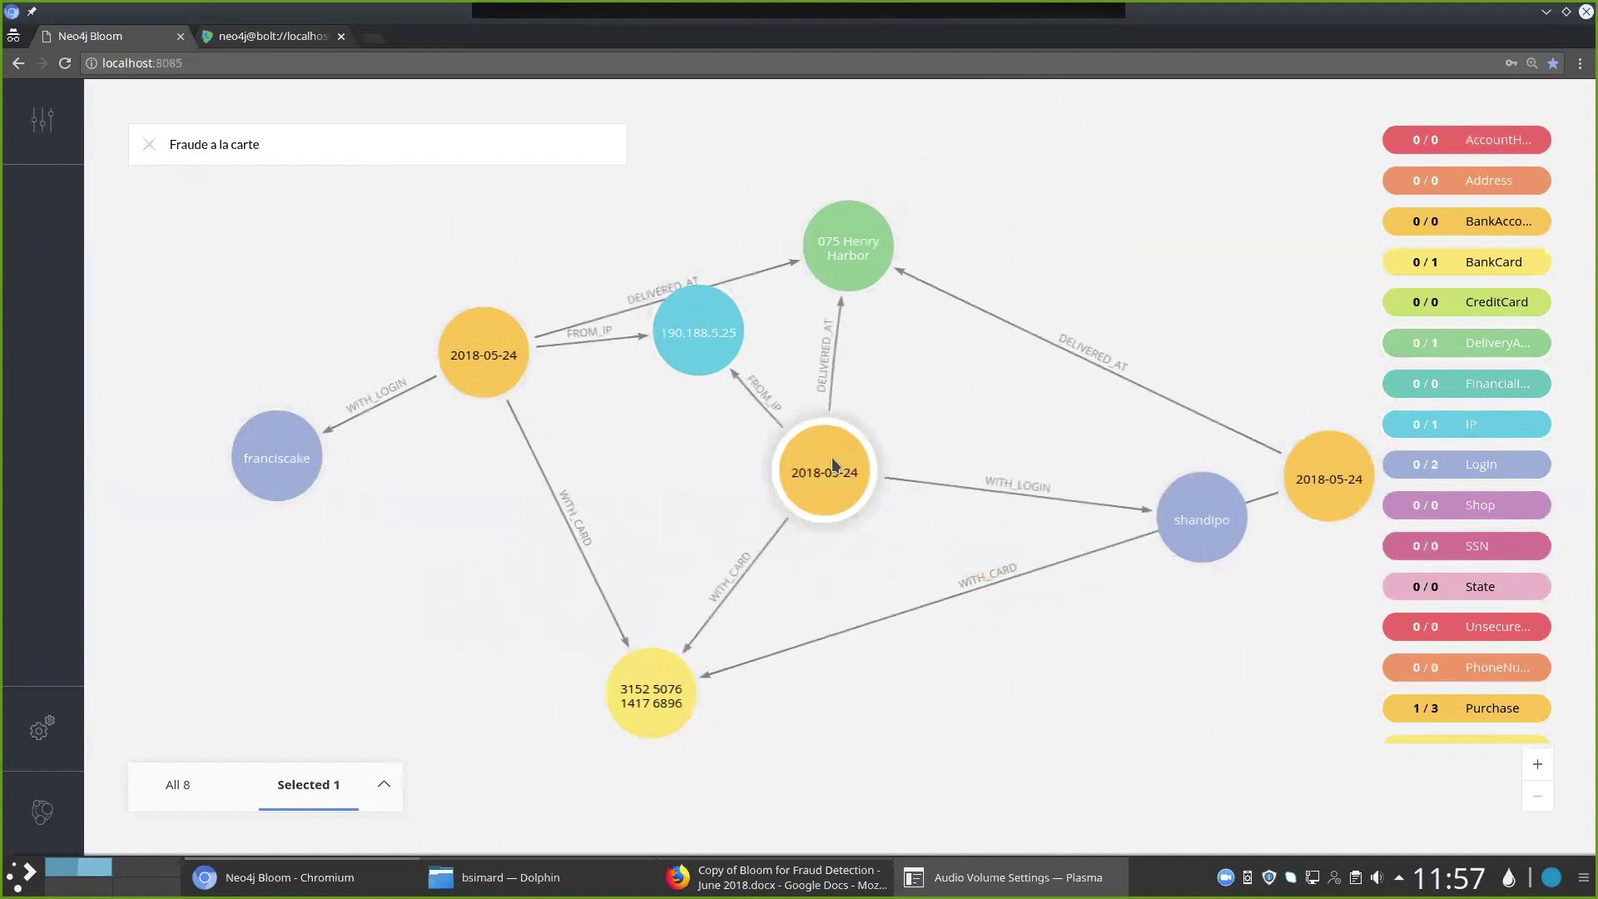
pyautogui.moveTo(686, 356); pyautogui.dragTo(659, 417)
pyautogui.moveTo(1174, 529); pyautogui.dragTo(1044, 460)
pyautogui.moveTo(272, 482); pyautogui.dragTo(211, 371)
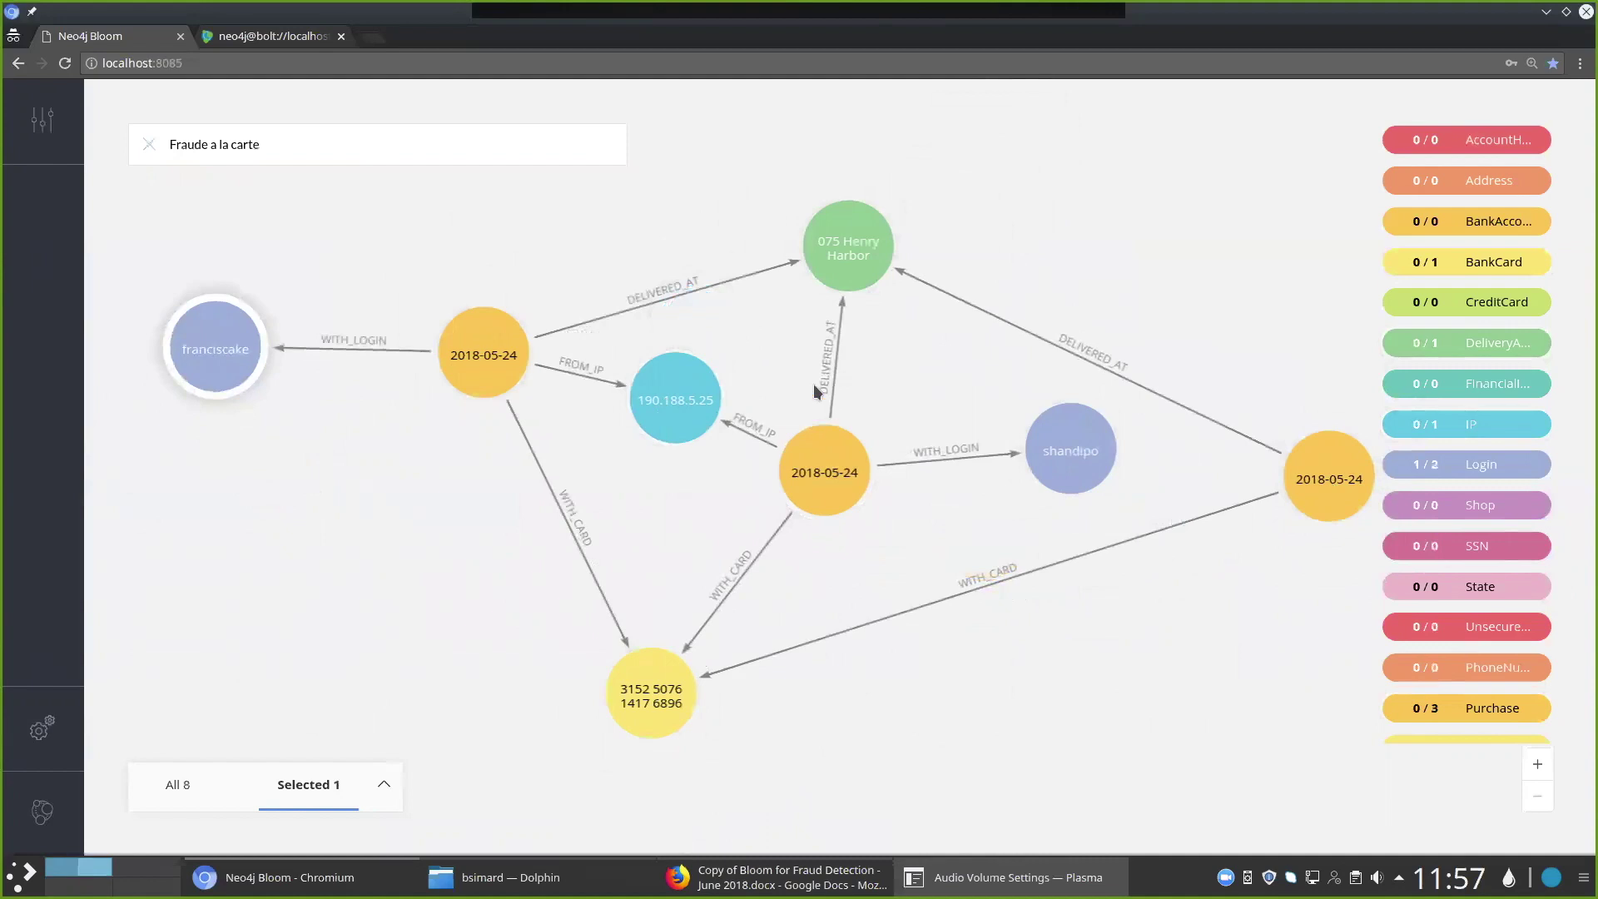
pyautogui.moveTo(843, 256); pyautogui.dragTo(898, 179)
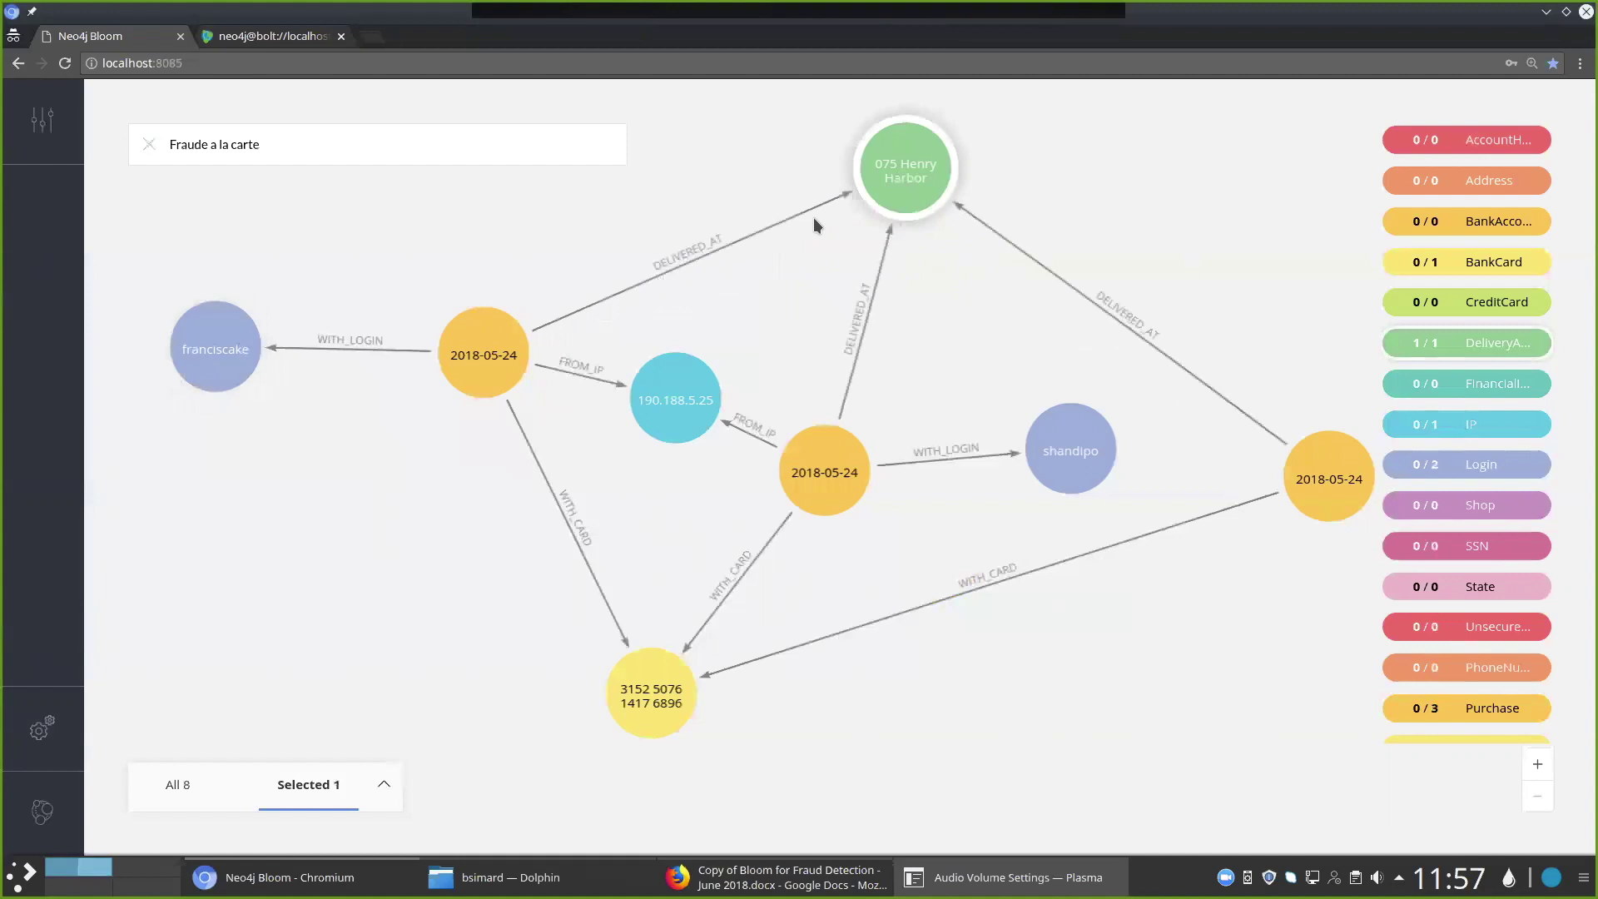
pyautogui.click(232, 44)
# Replace the editor contents with the card-fraud Purchase query and highlight its two same-card purchase patterns
pyautogui.hotkey('ctrl', 'a')
pyautogui.write('MATCH (p:Purchase)-[:WITH_CARD]->(bc)<-[:WITH_CARD]-(p2:Purchase) WHERE p2.time > (p.time - (1 * 60000)) AND   p2.time < (p.time + (1 * 60000)) WITH bc, [p ,p2] as pur UNWIND pur as prs MATCH (bc)<-[:WITH_CARD]-(prs)-[:FROM_IP]->(ip:IP)-[:LOCATED_IN]->(s:State) WITH bc ,    collect(distinct (s.name)) as states ,    collect(distinct (ip.ip)) as ips ,    count(distinct (prs)) as purChaseCount ,    sum(distinct (prs.amount)) as purChaseTotal ,    collect(distinct (id(prs))) as _purids WHERE size(ips) > 1 MATCH path = (bc)-[*..2]-() RETURN path limit 10')
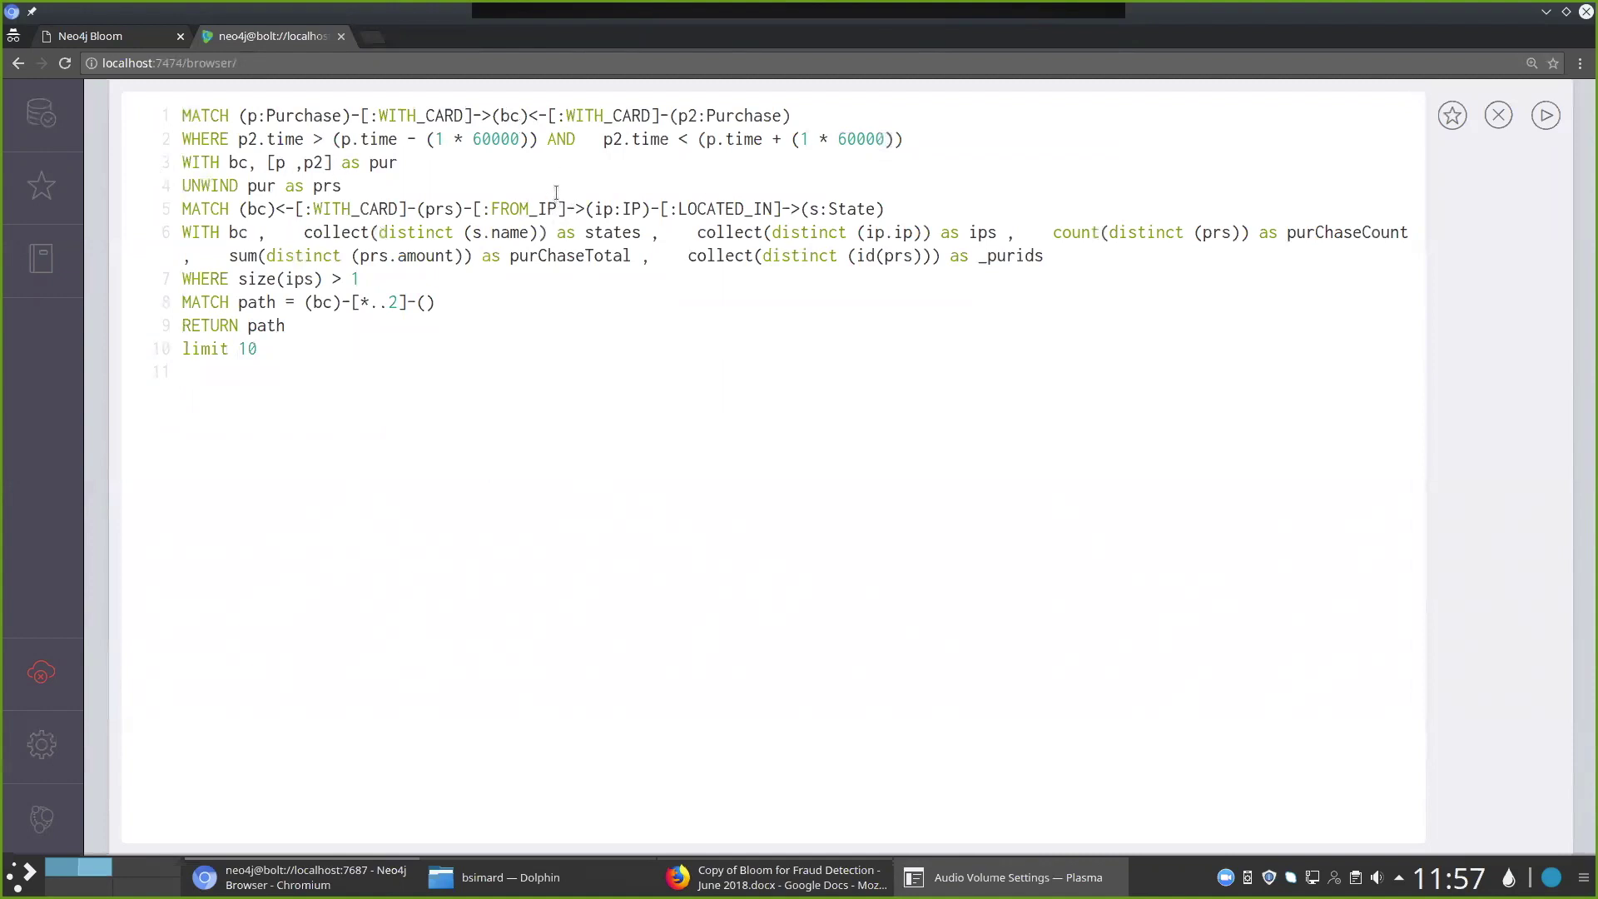
pyautogui.doubleClick(305, 115)
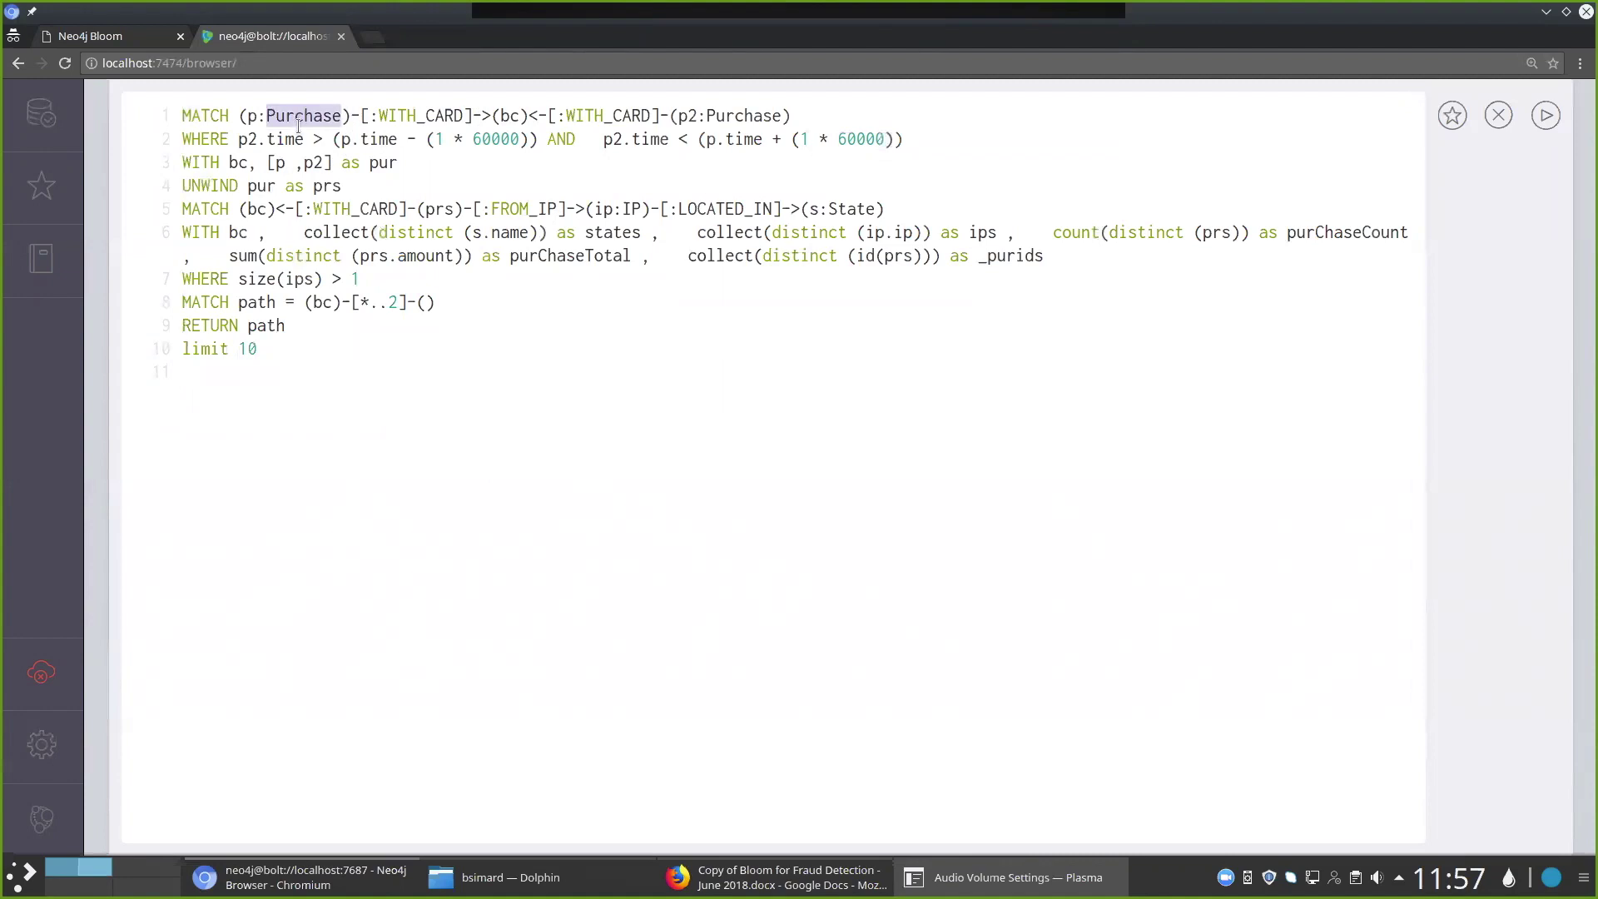
pyautogui.moveTo(239, 115); pyautogui.dragTo(526, 121)
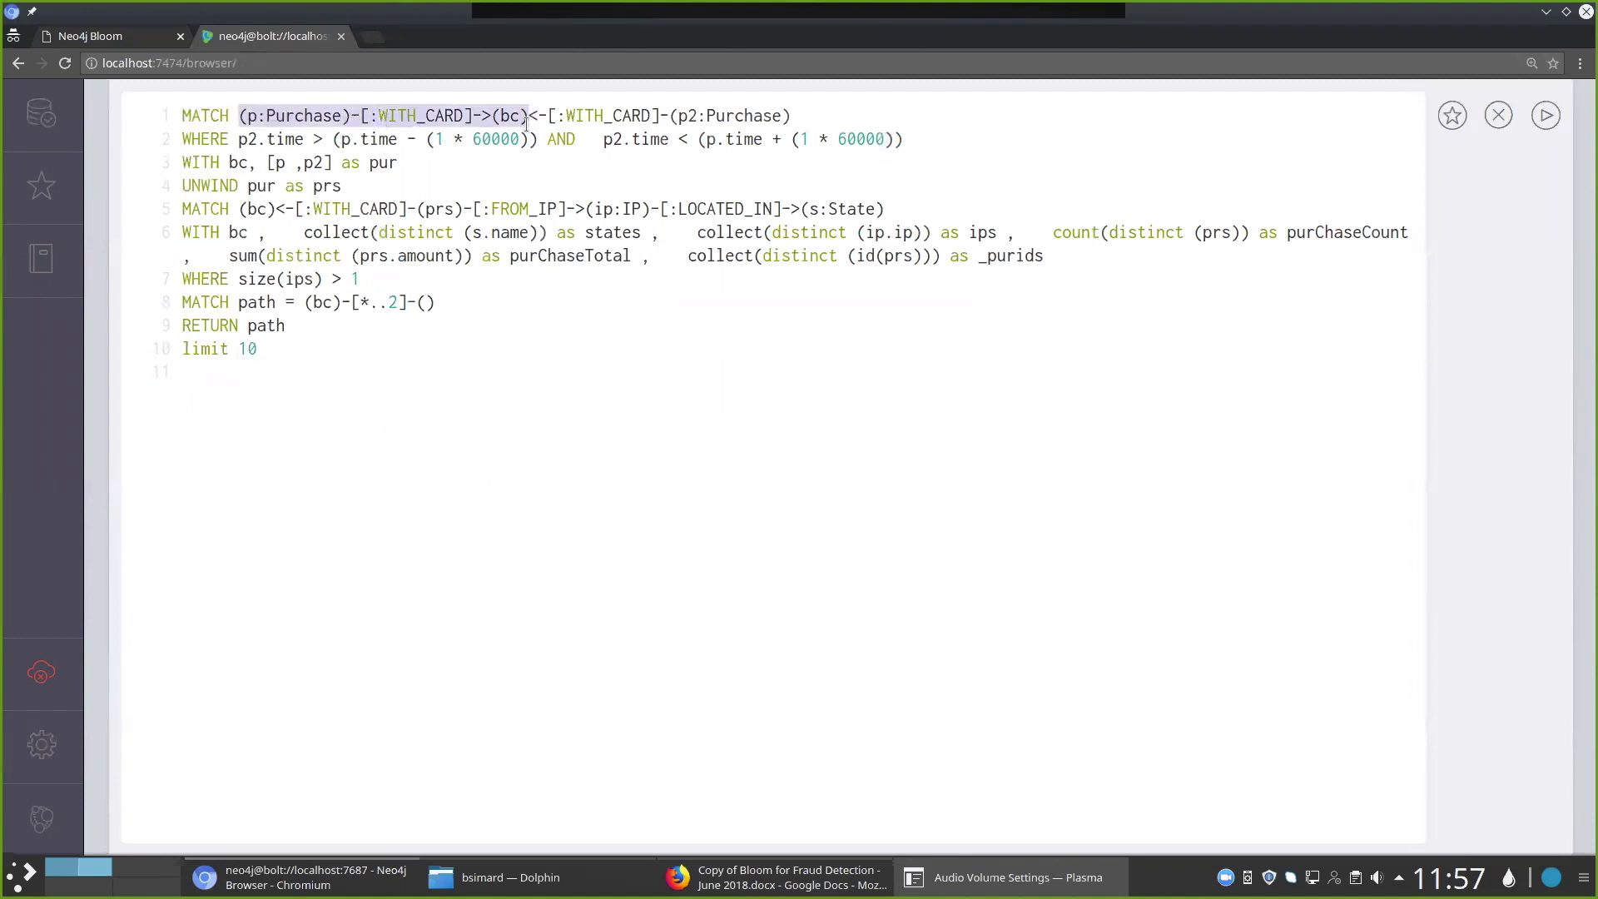
pyautogui.doubleClick(514, 119)
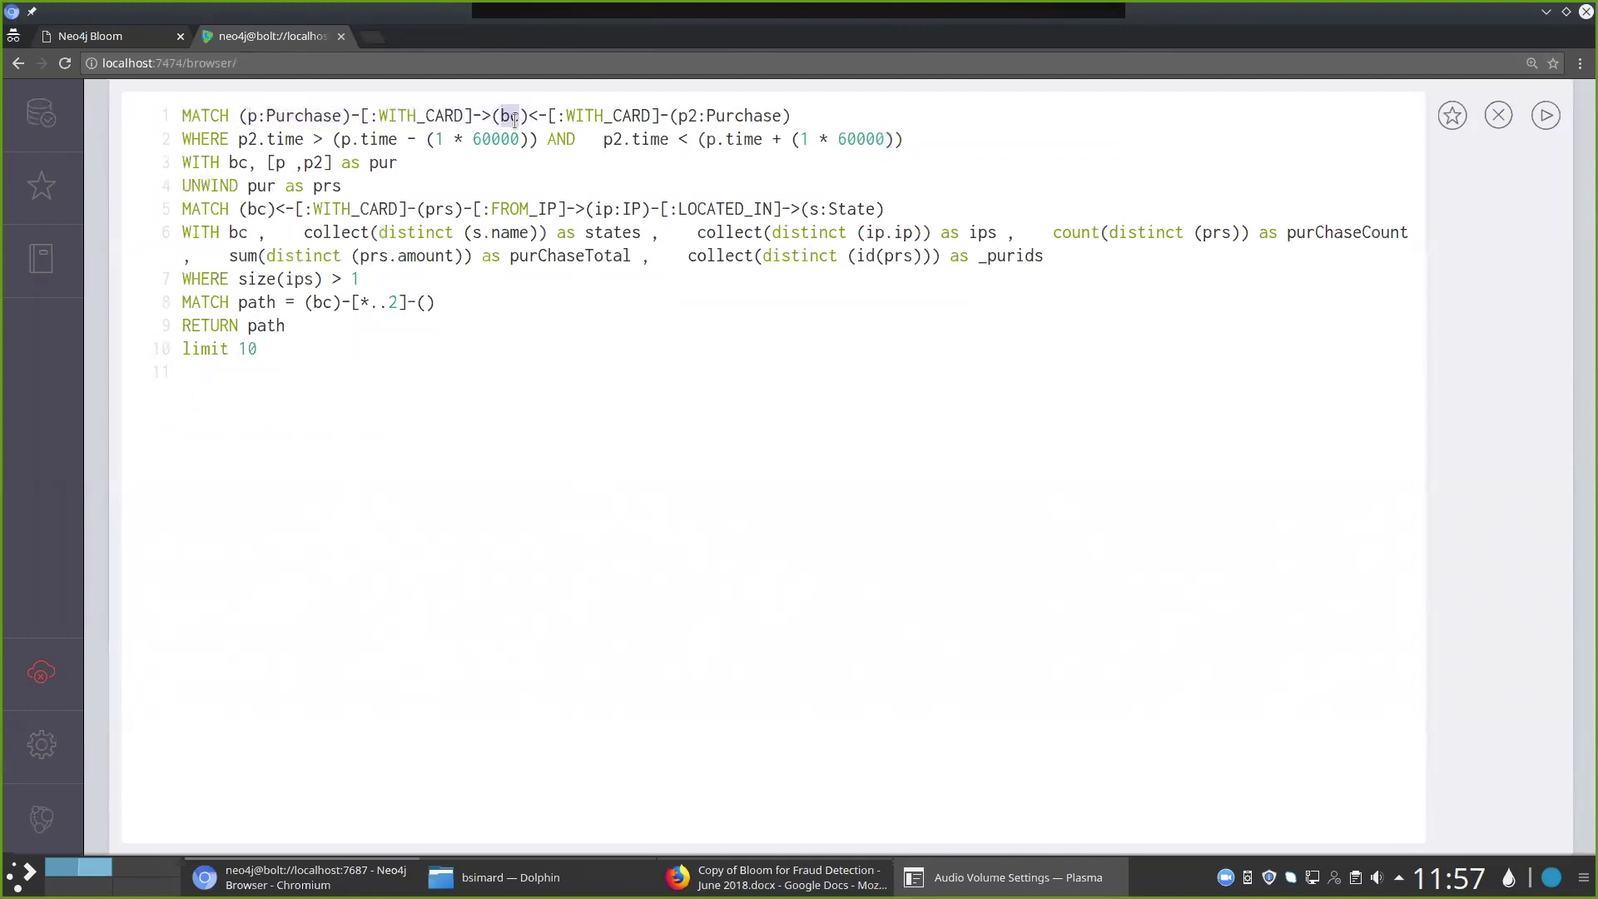
pyautogui.moveTo(530, 118); pyautogui.dragTo(805, 108)
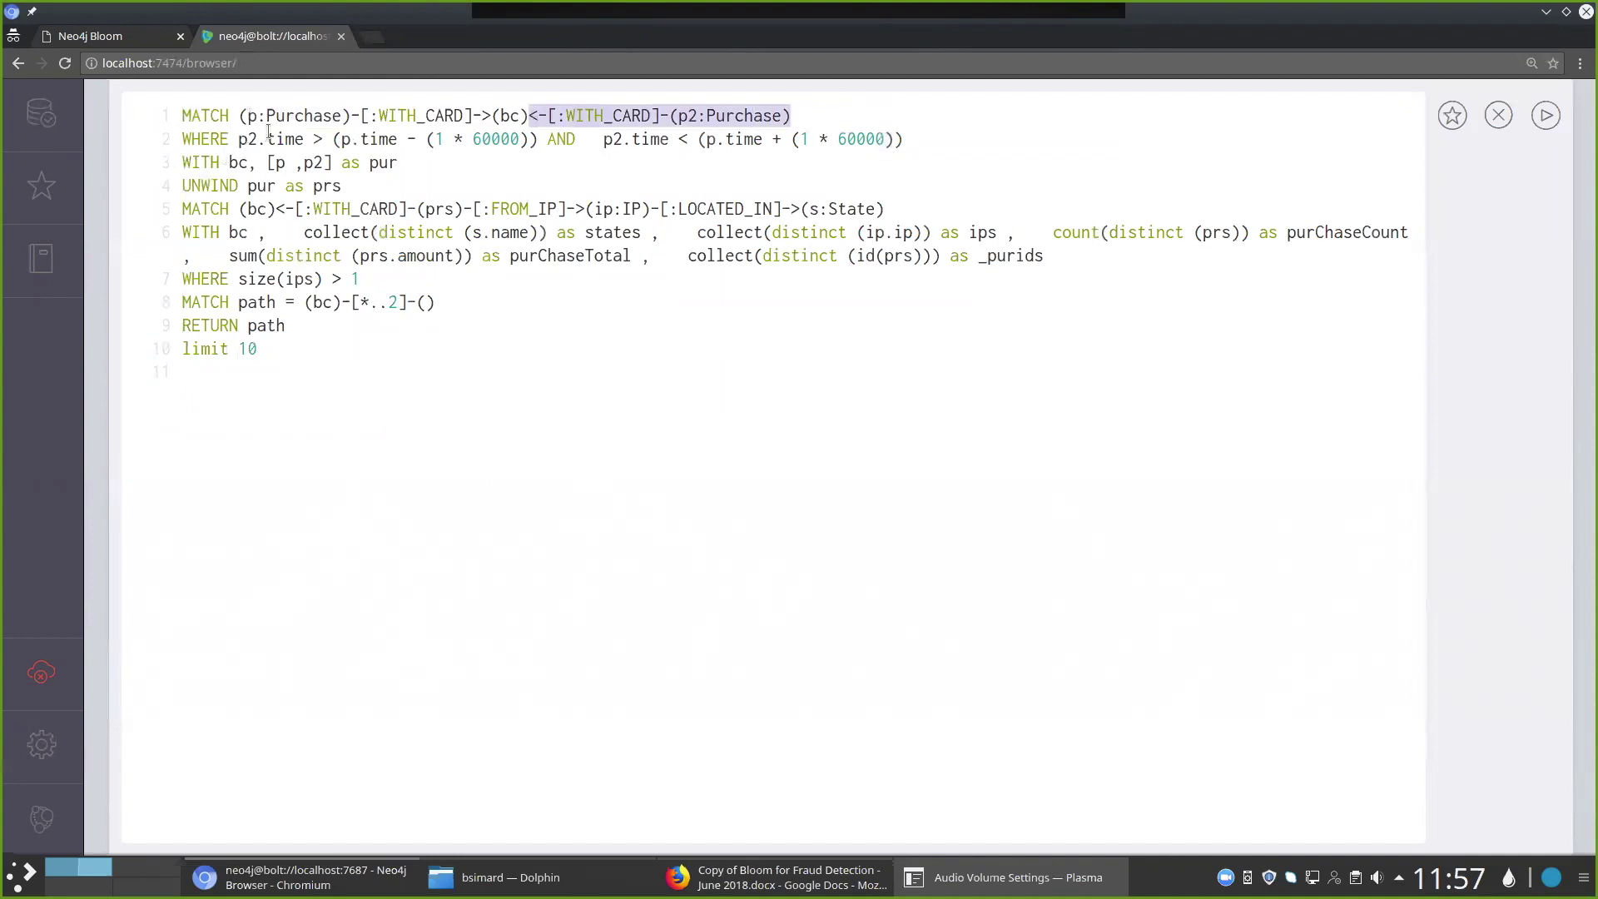
# Highlight the time-window condition and the FROM_IP purchase-IP-state pattern in the query
pyautogui.moveTo(284, 139); pyautogui.dragTo(574, 139)
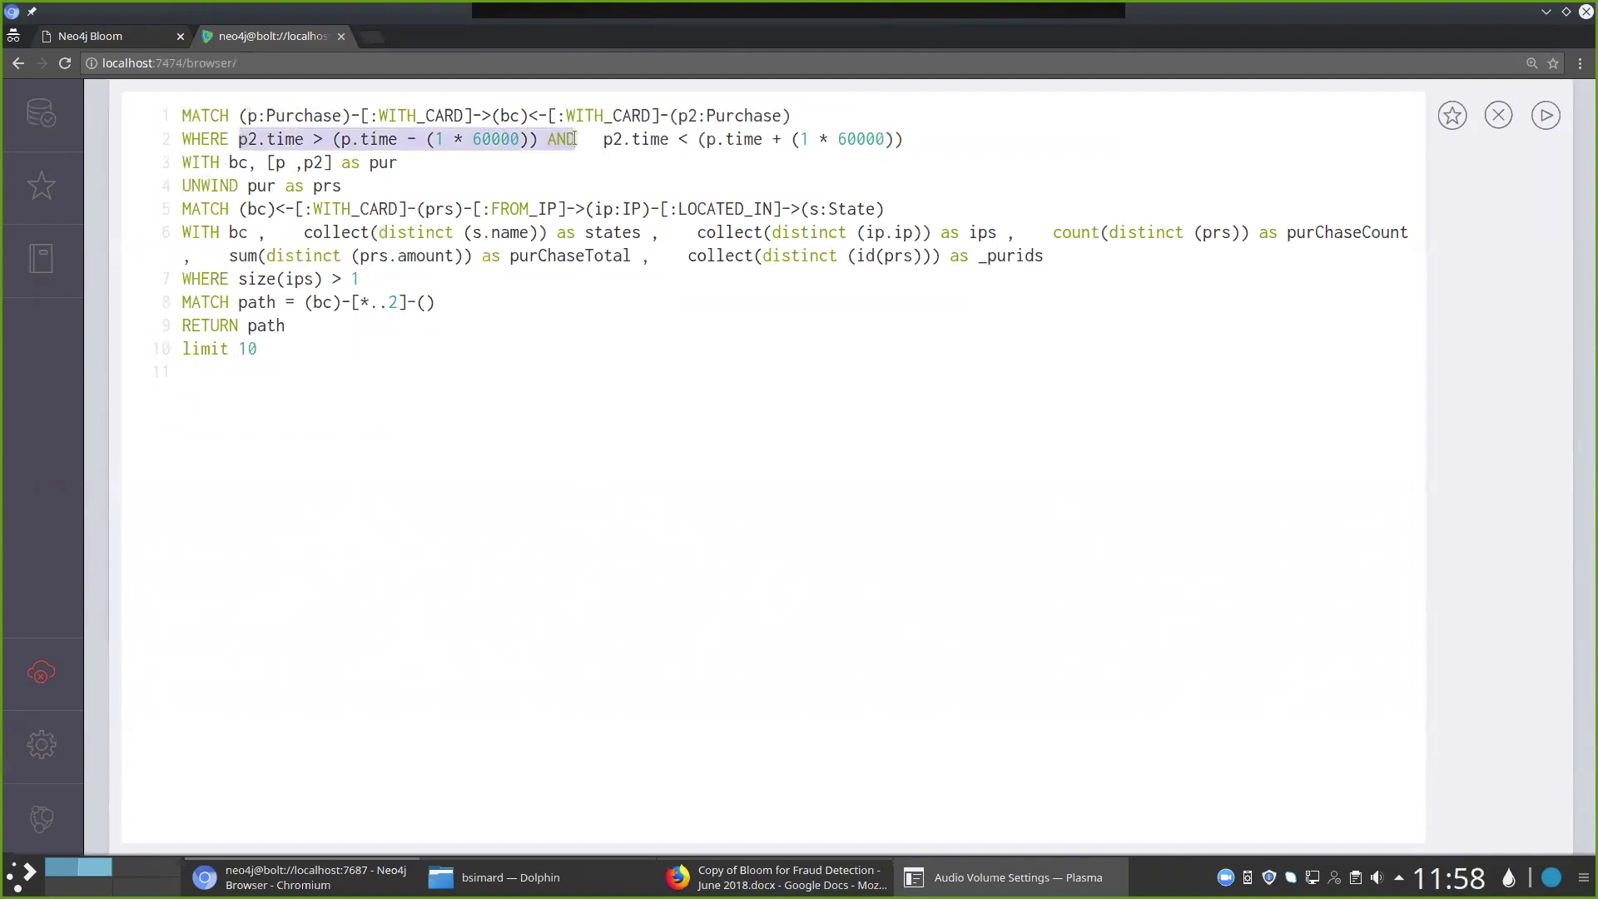
pyautogui.click(523, 207)
pyautogui.doubleClick(522, 207)
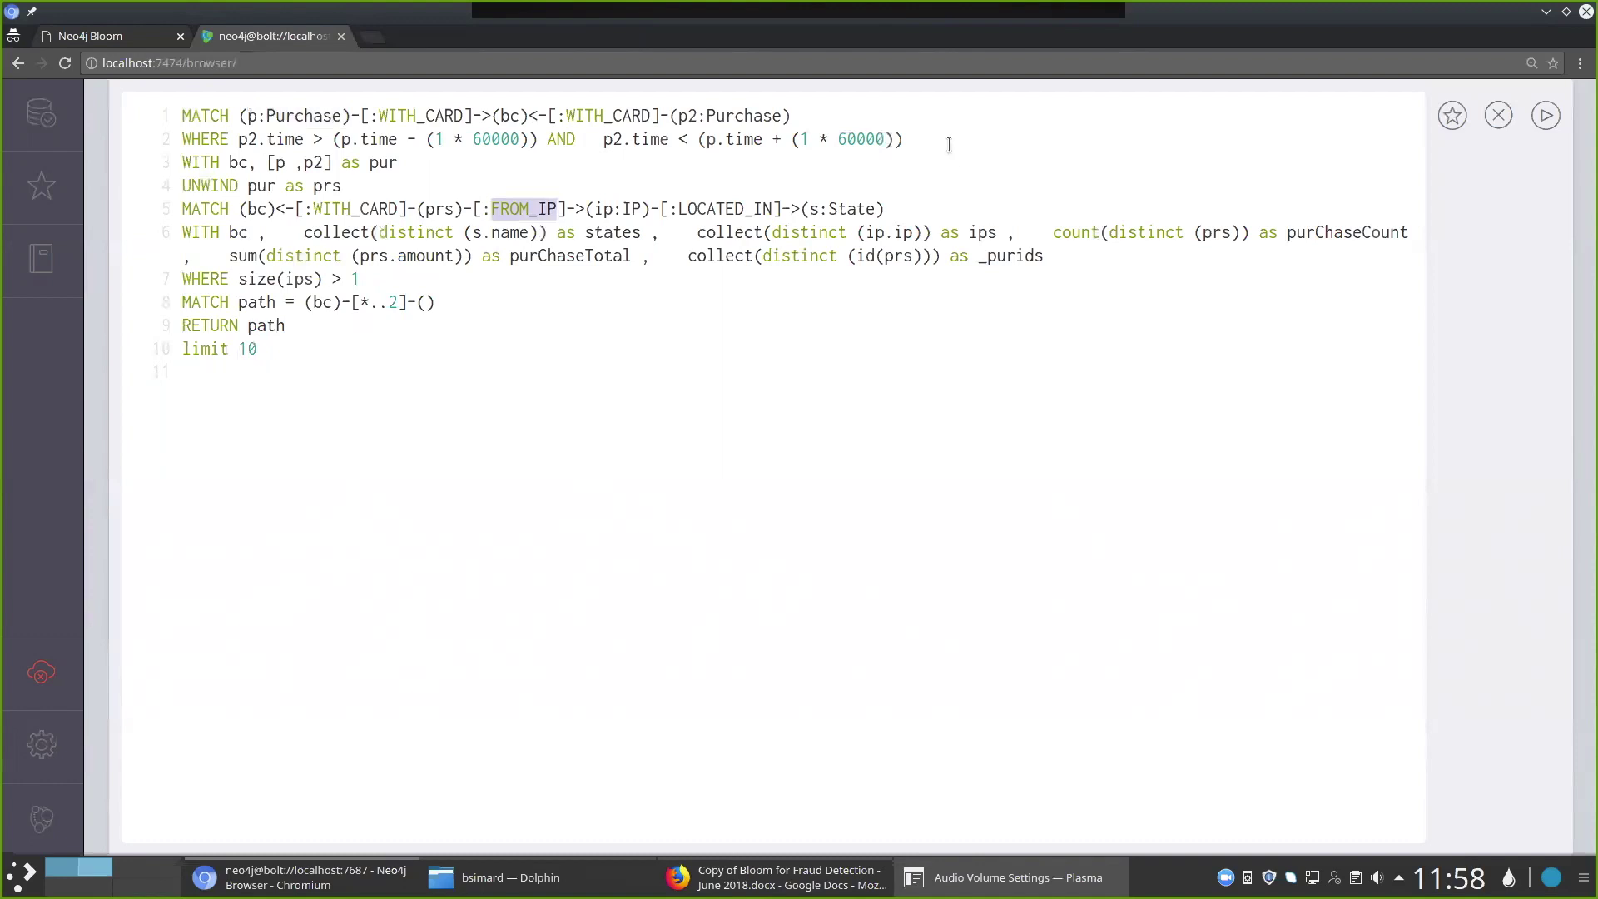
pyautogui.click(896, 208)
pyautogui.moveTo(896, 208); pyautogui.dragTo(303, 208)
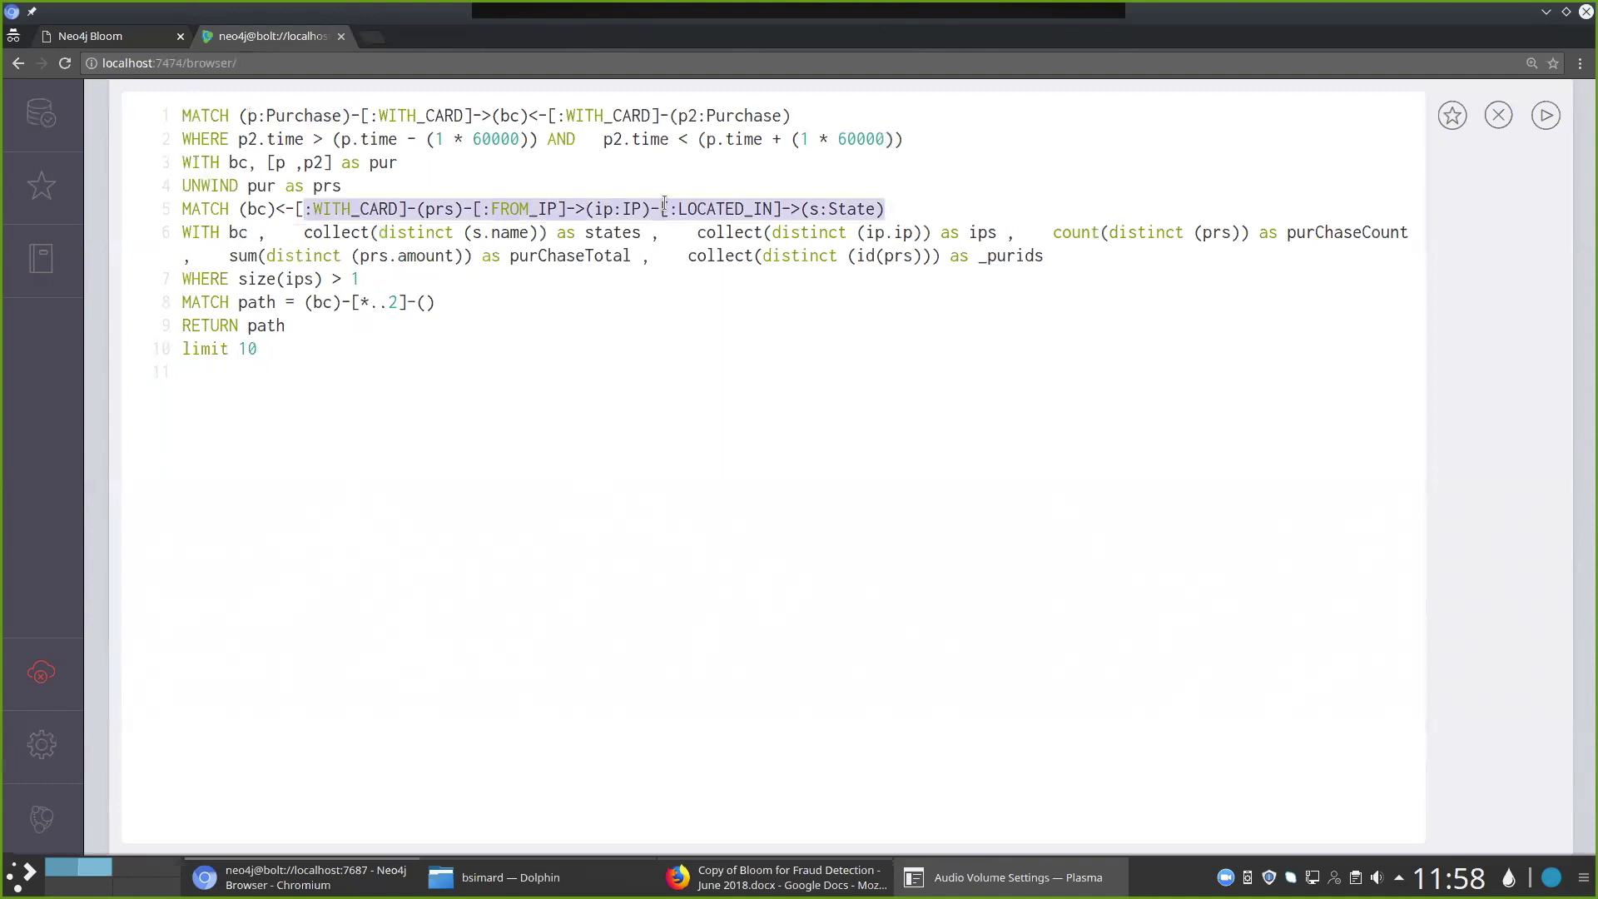
pyautogui.click(754, 338)
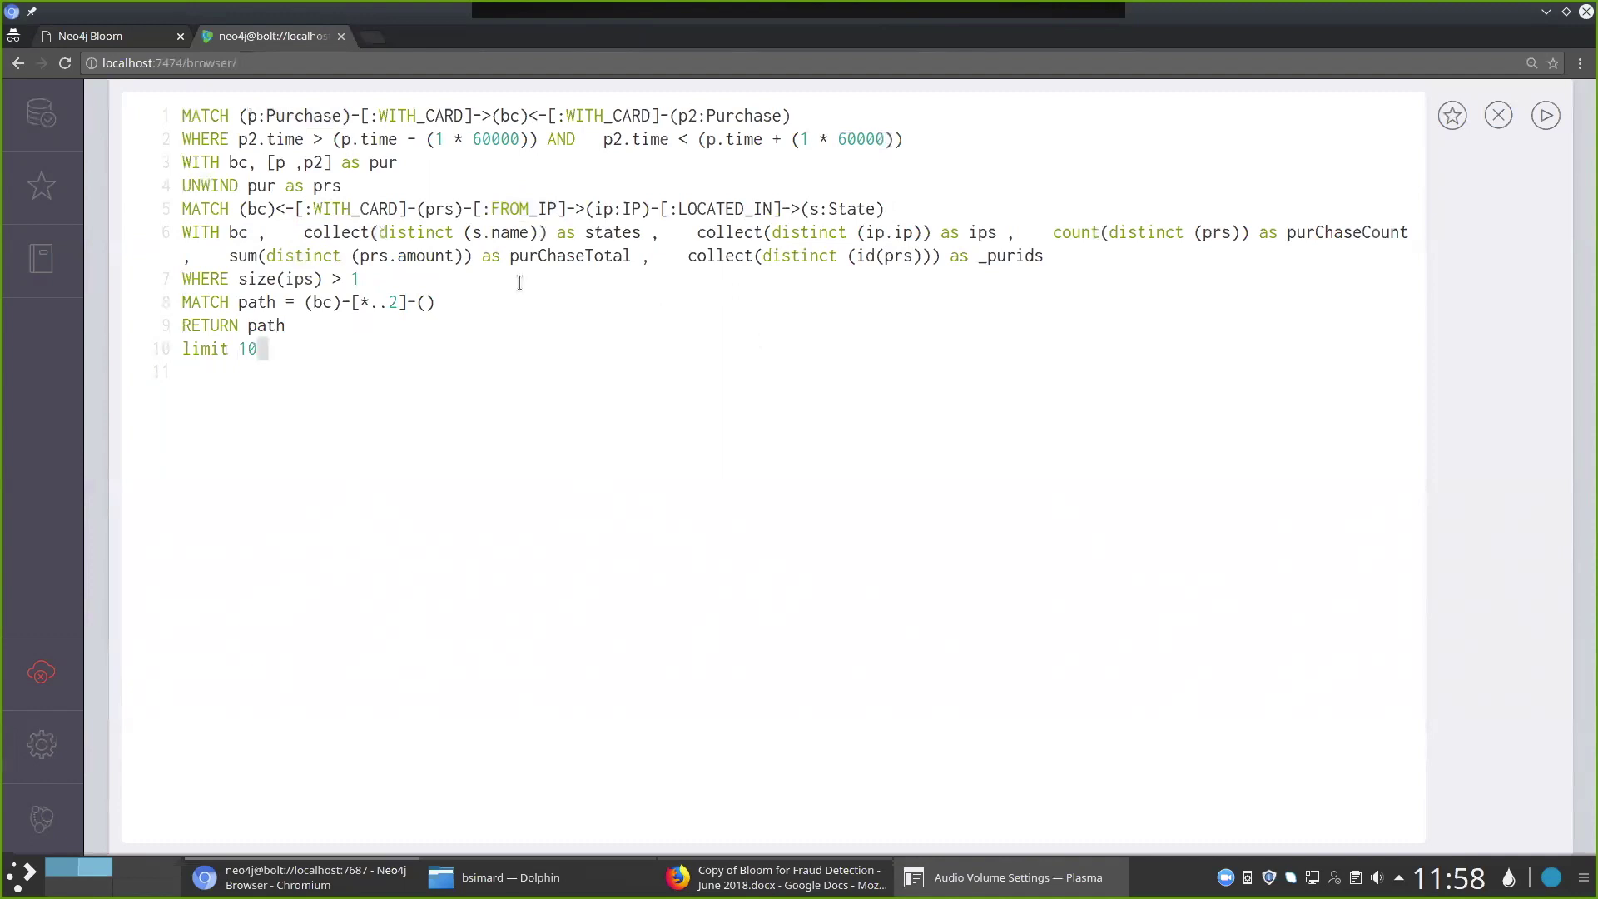
pyautogui.click(98, 33)
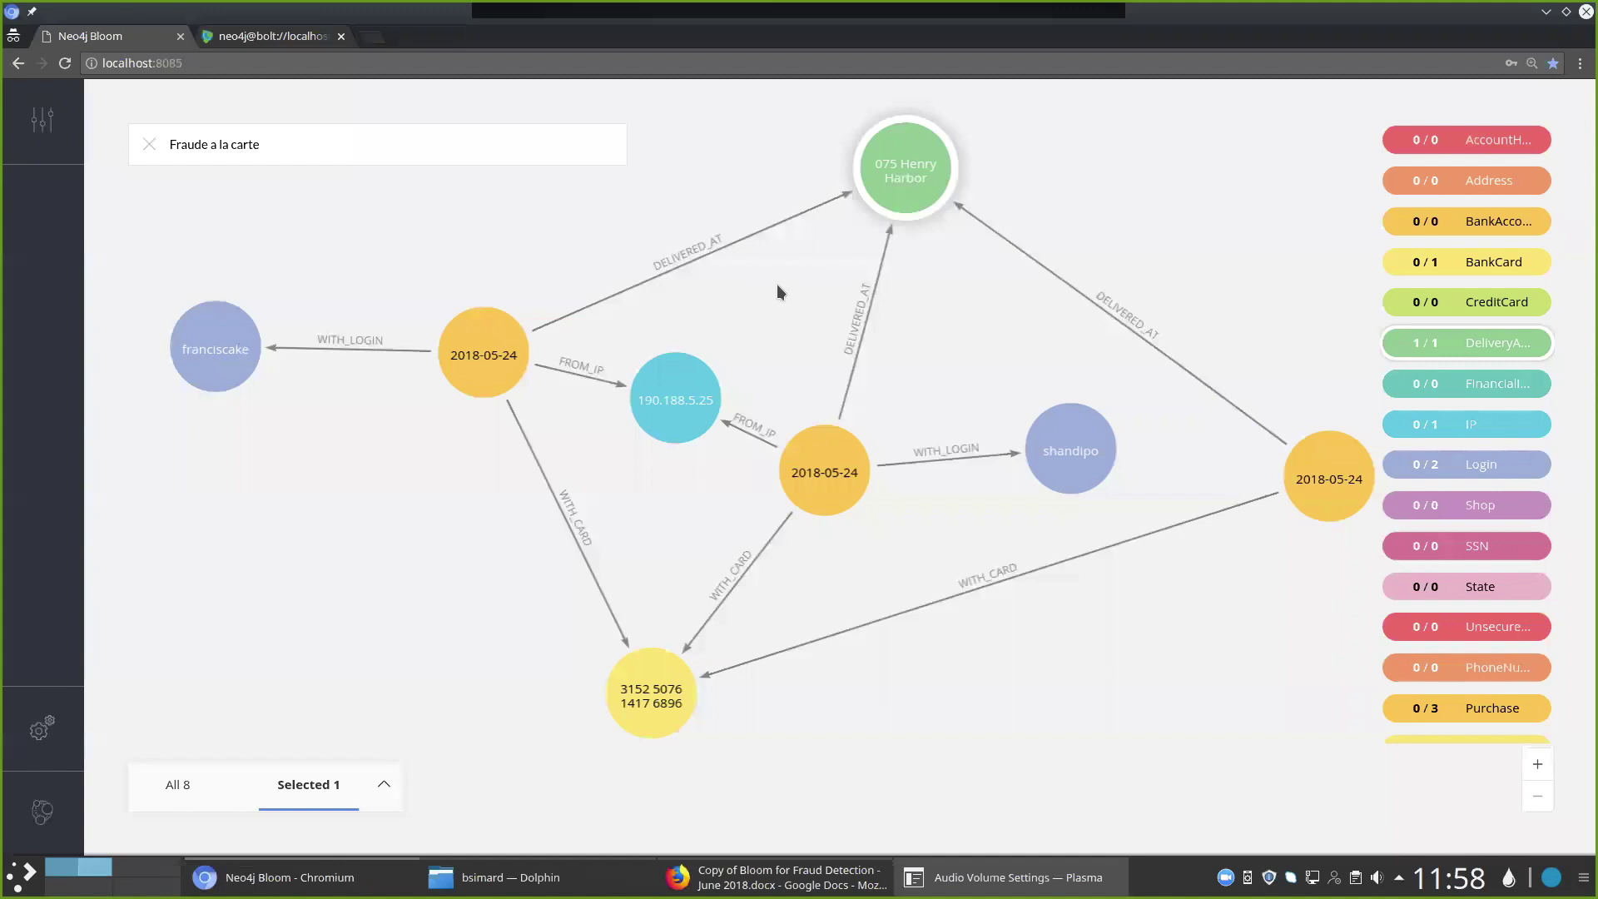
# Spread the 2018-05-24 purchase nodes and the IP node apart, freeing one from behind the legend
pyautogui.moveTo(813, 454); pyautogui.dragTo(838, 387)
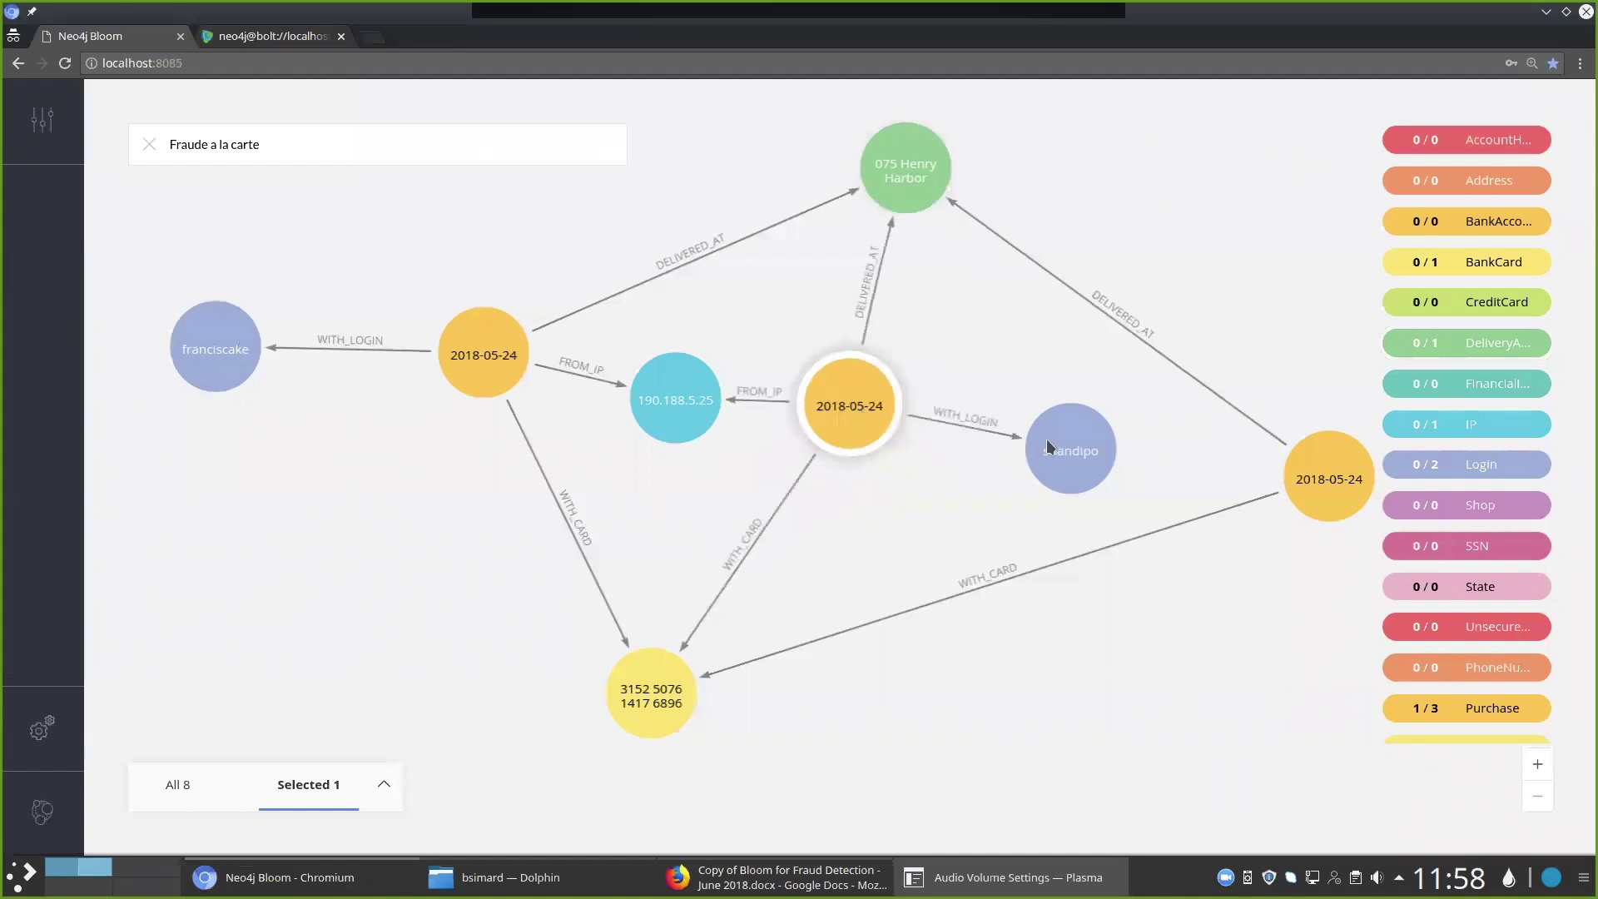
pyautogui.moveTo(1047, 438); pyautogui.dragTo(300, 650)
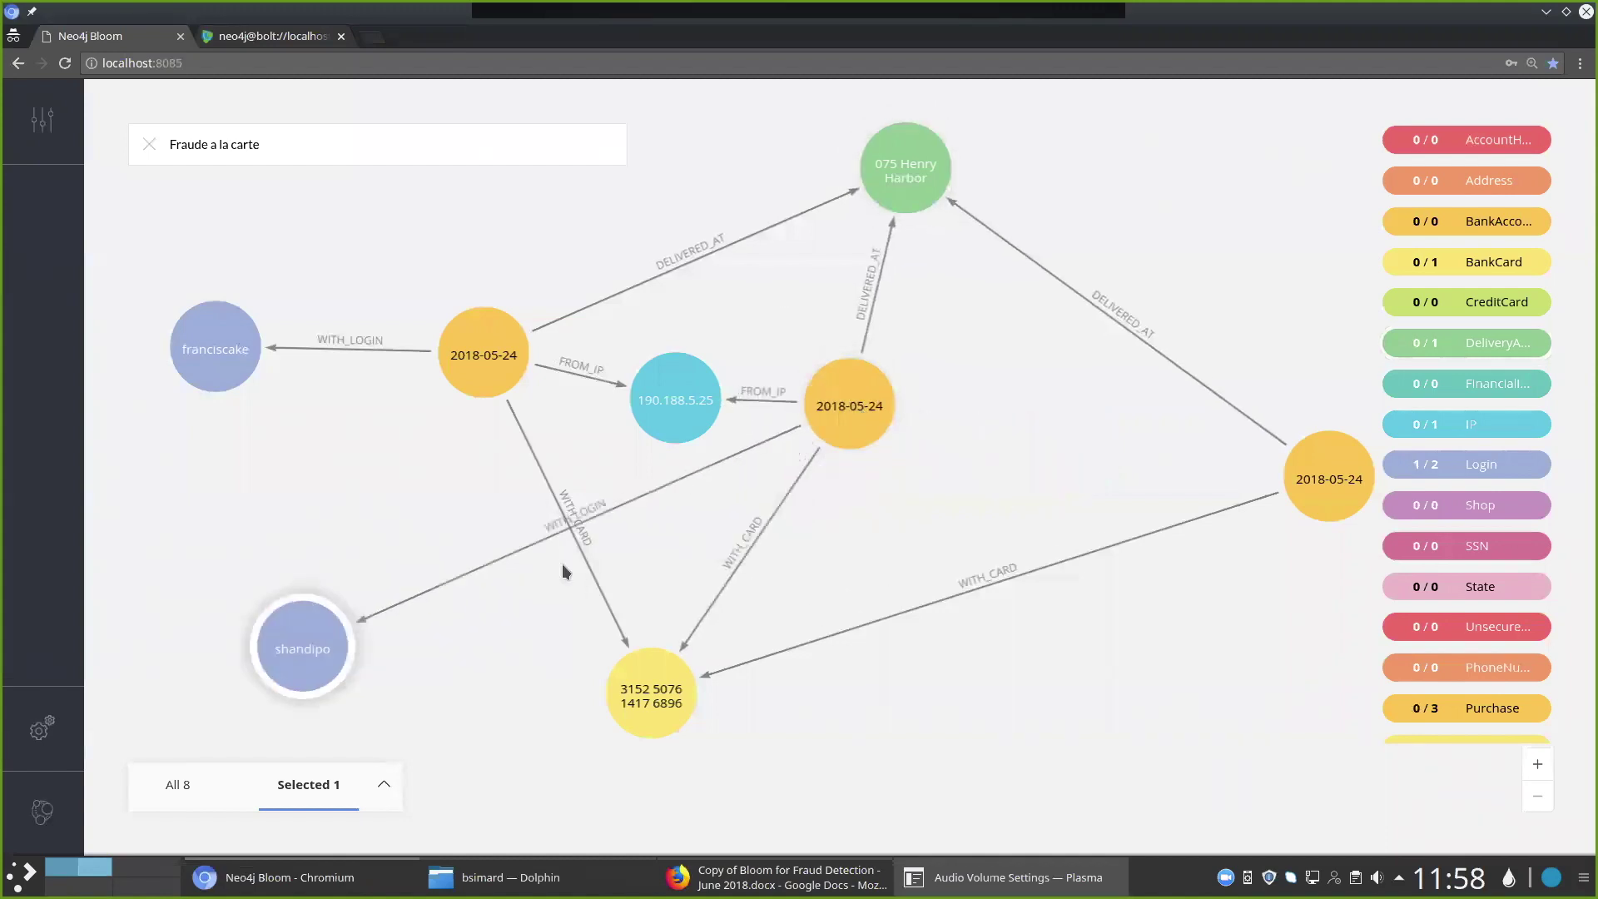
pyautogui.moveTo(832, 404); pyautogui.dragTo(484, 585)
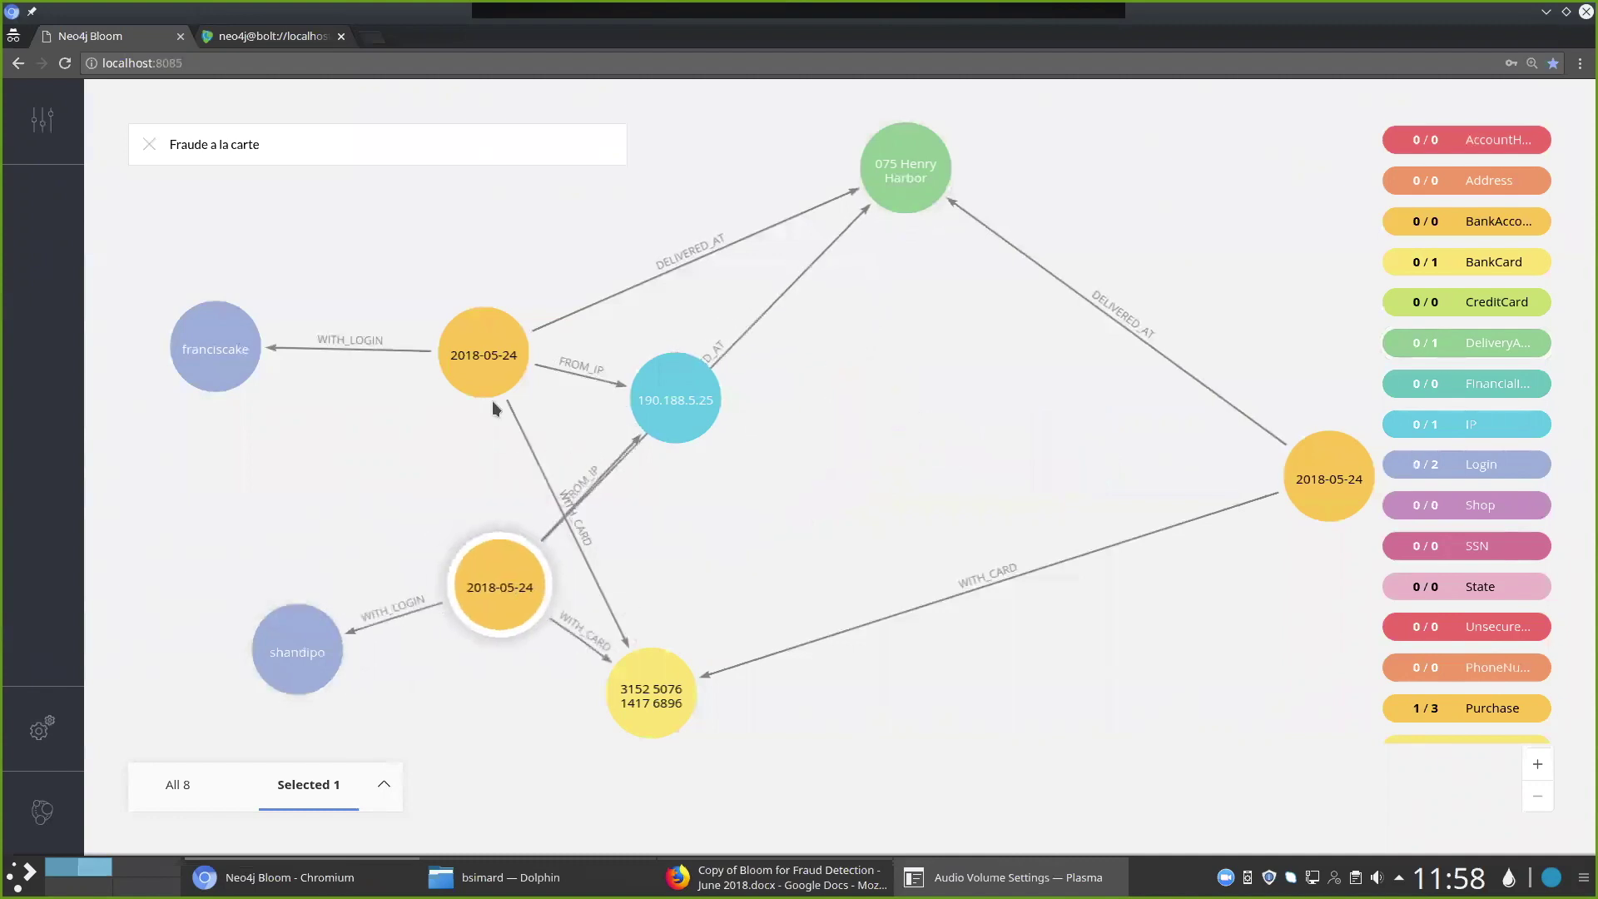
pyautogui.moveTo(432, 348); pyautogui.dragTo(320, 346)
pyautogui.moveTo(682, 407); pyautogui.dragTo(391, 470)
pyautogui.moveTo(391, 338); pyautogui.dragTo(546, 246)
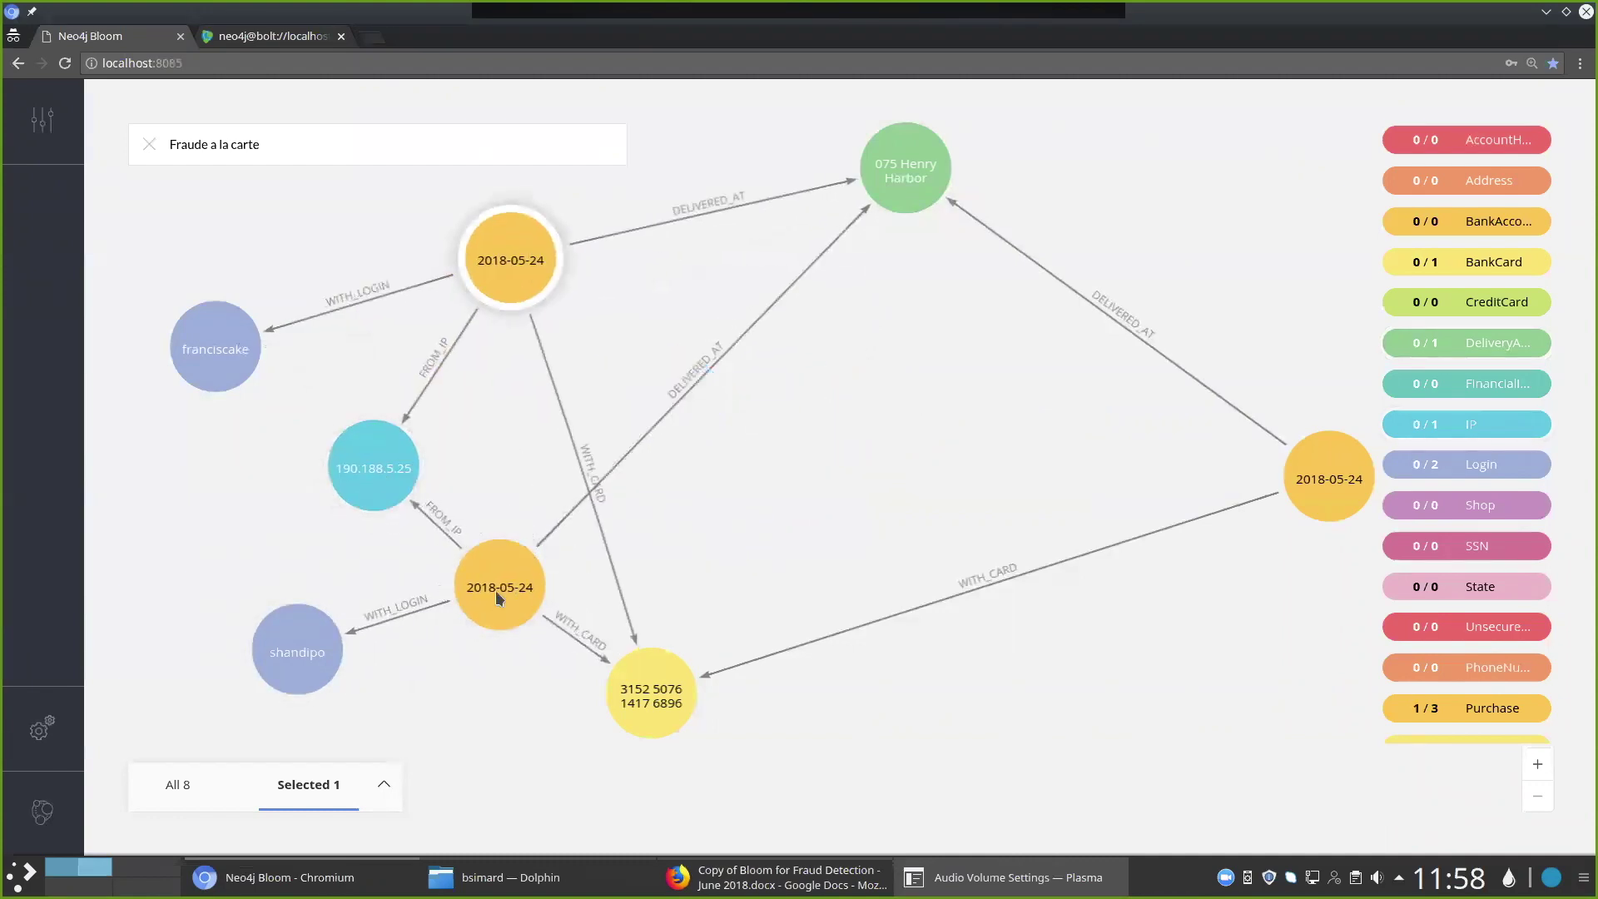
pyautogui.moveTo(496, 591); pyautogui.dragTo(487, 659)
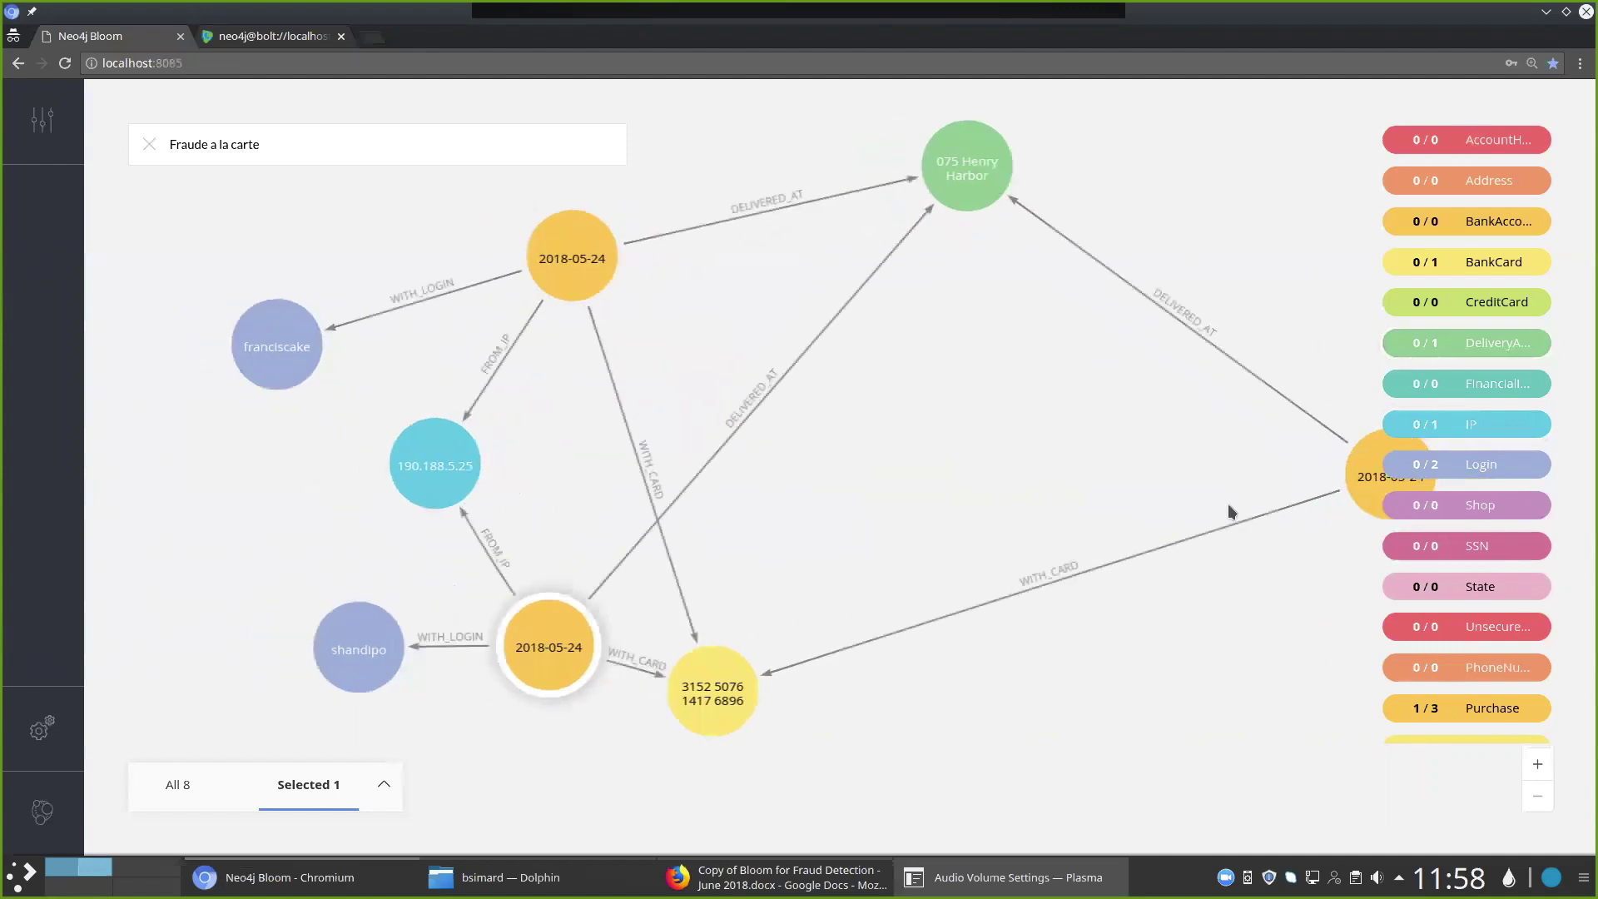
pyautogui.moveTo(1356, 485); pyautogui.dragTo(1008, 492)
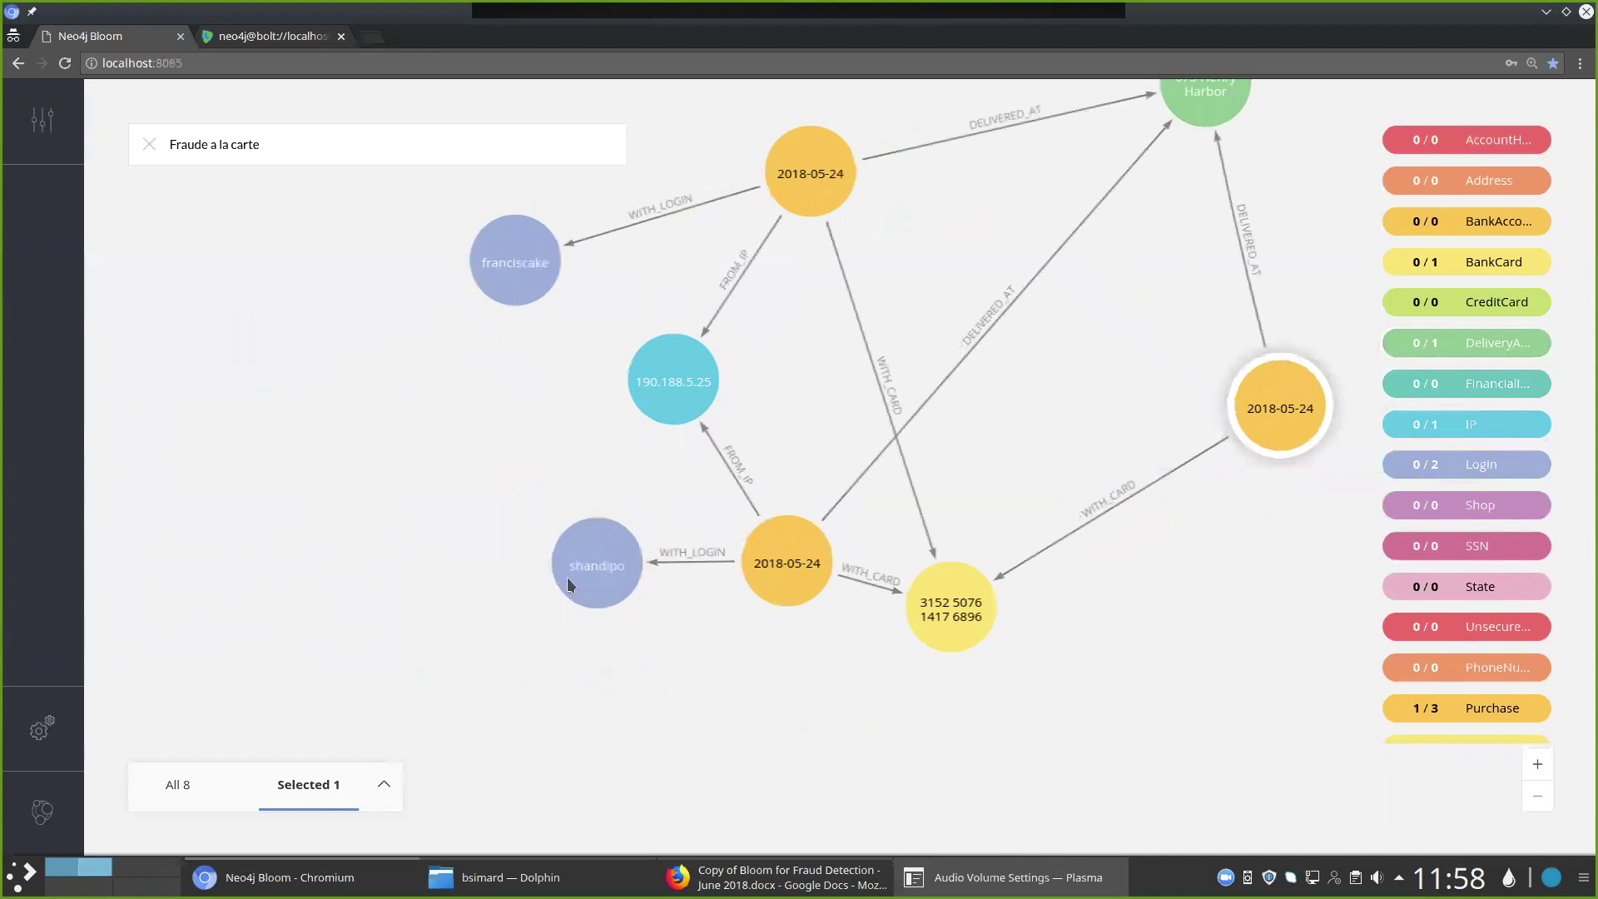
# Move both login nodes further left, then select the two of them together
pyautogui.moveTo(567, 577); pyautogui.dragTo(421, 597)
pyautogui.moveTo(471, 283); pyautogui.dragTo(321, 282)
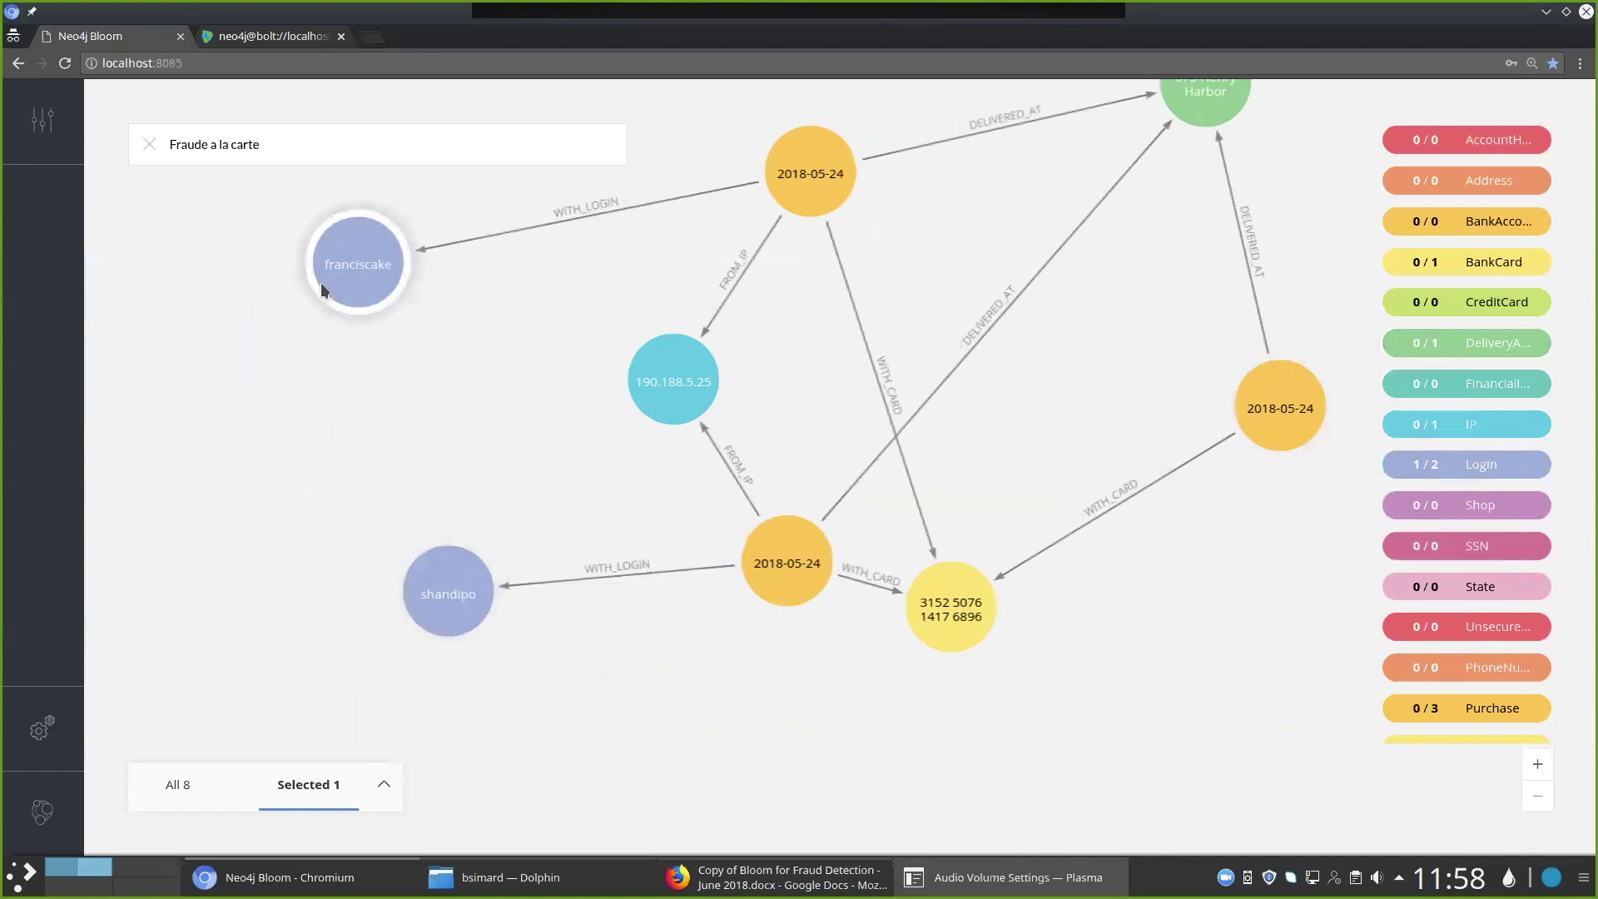
pyautogui.moveTo(451, 614); pyautogui.dragTo(387, 640)
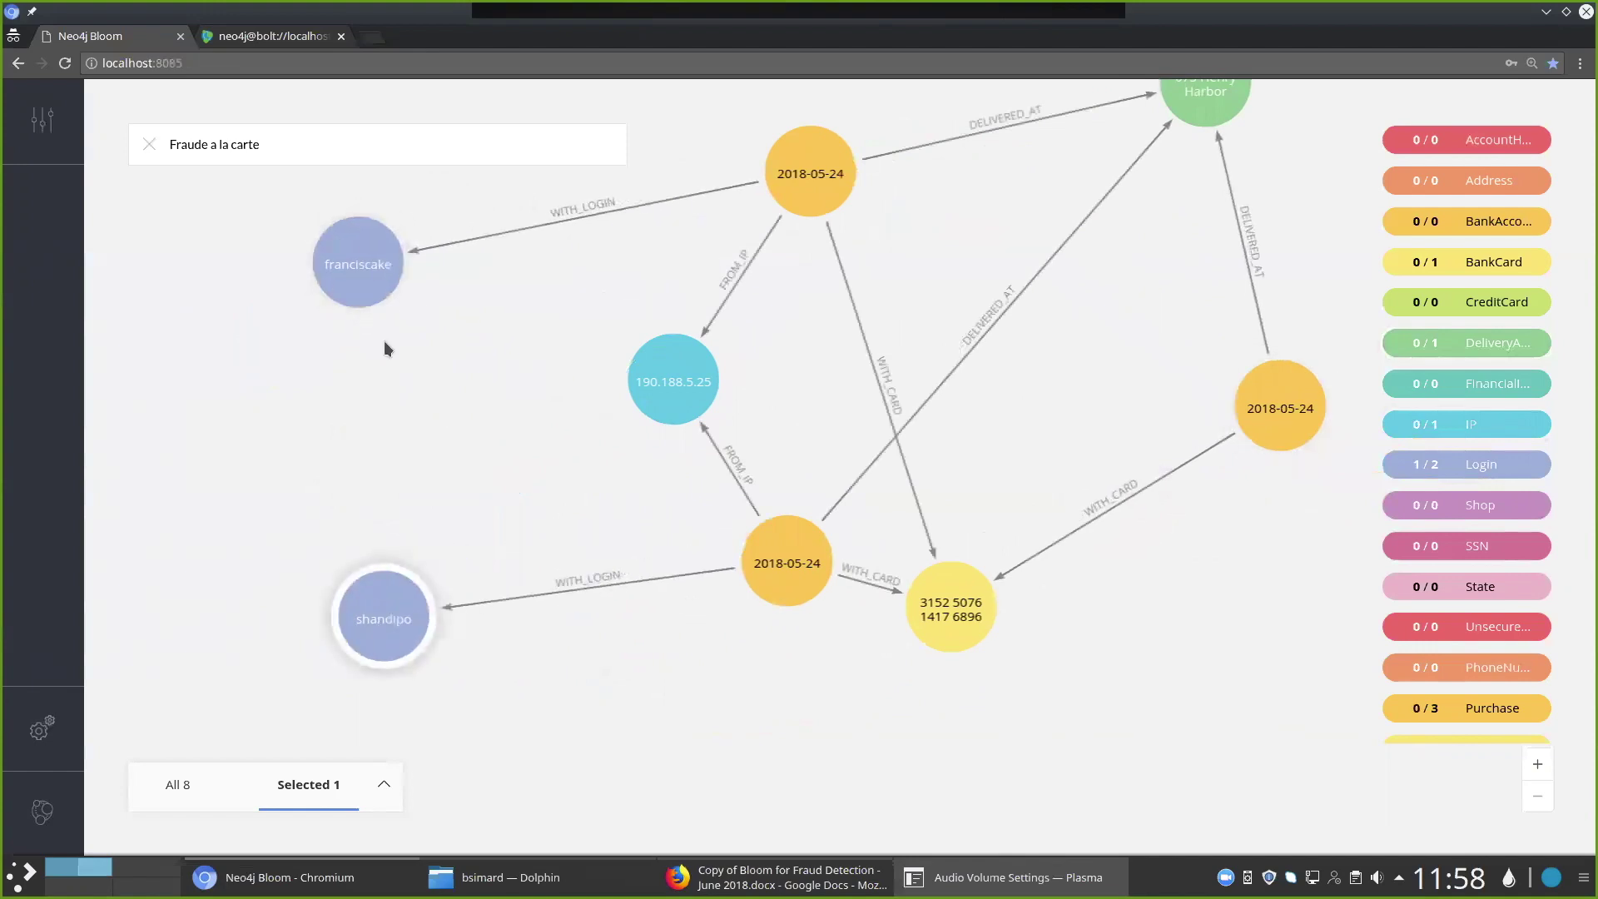
pyautogui.click(392, 493)
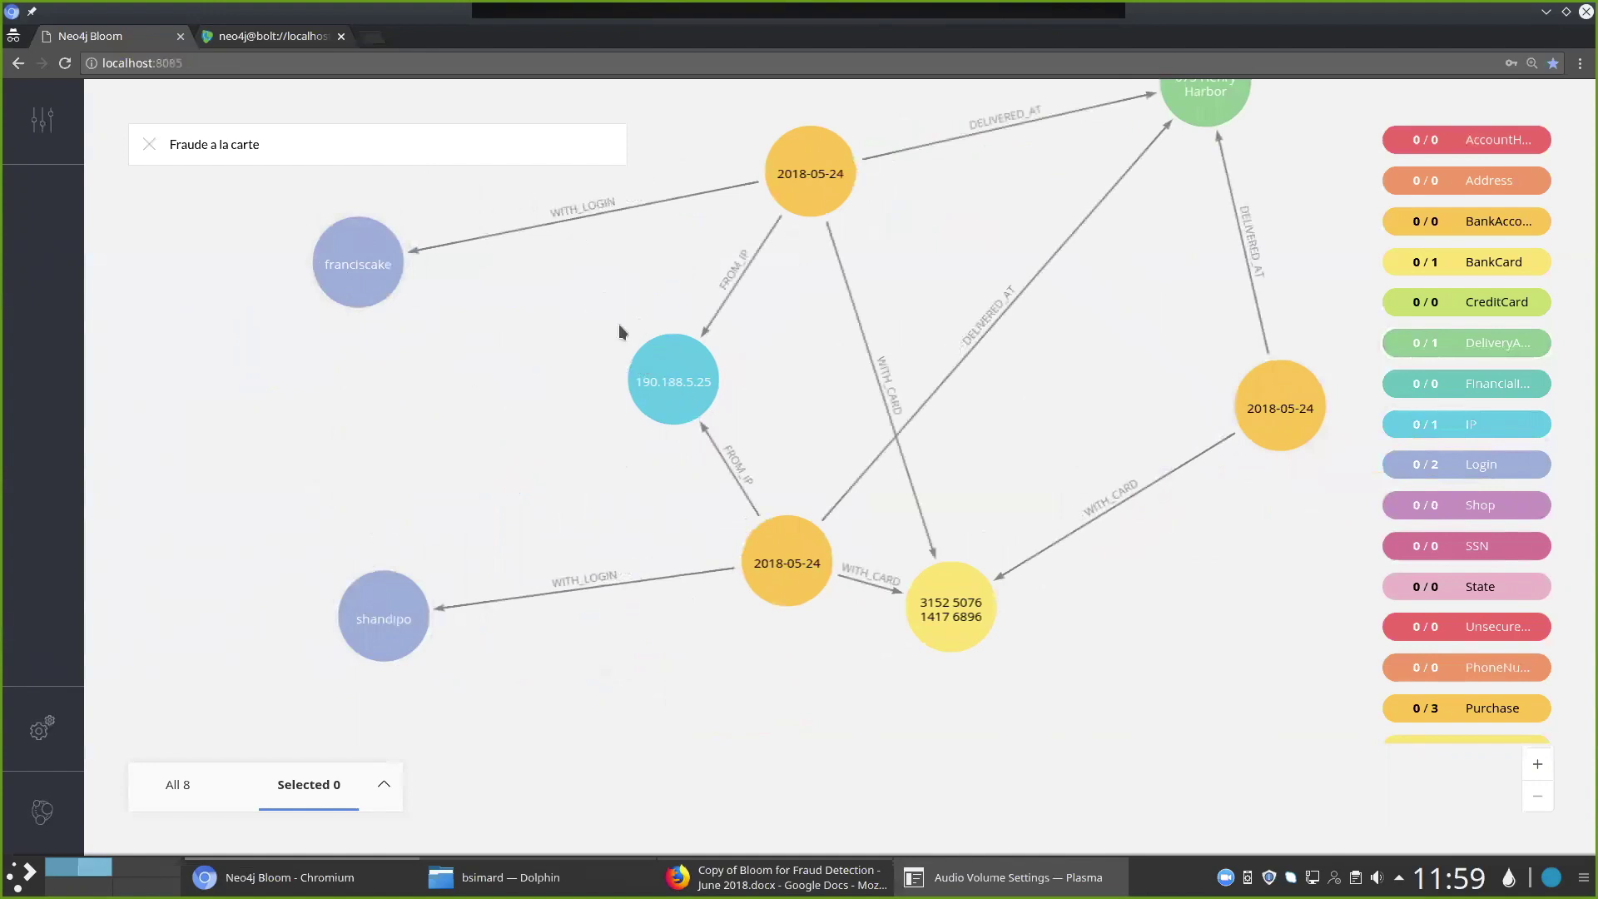
pyautogui.click(507, 230)
pyautogui.keyDown('ctrl'); pyautogui.click(510, 588); pyautogui.keyUp('ctrl')
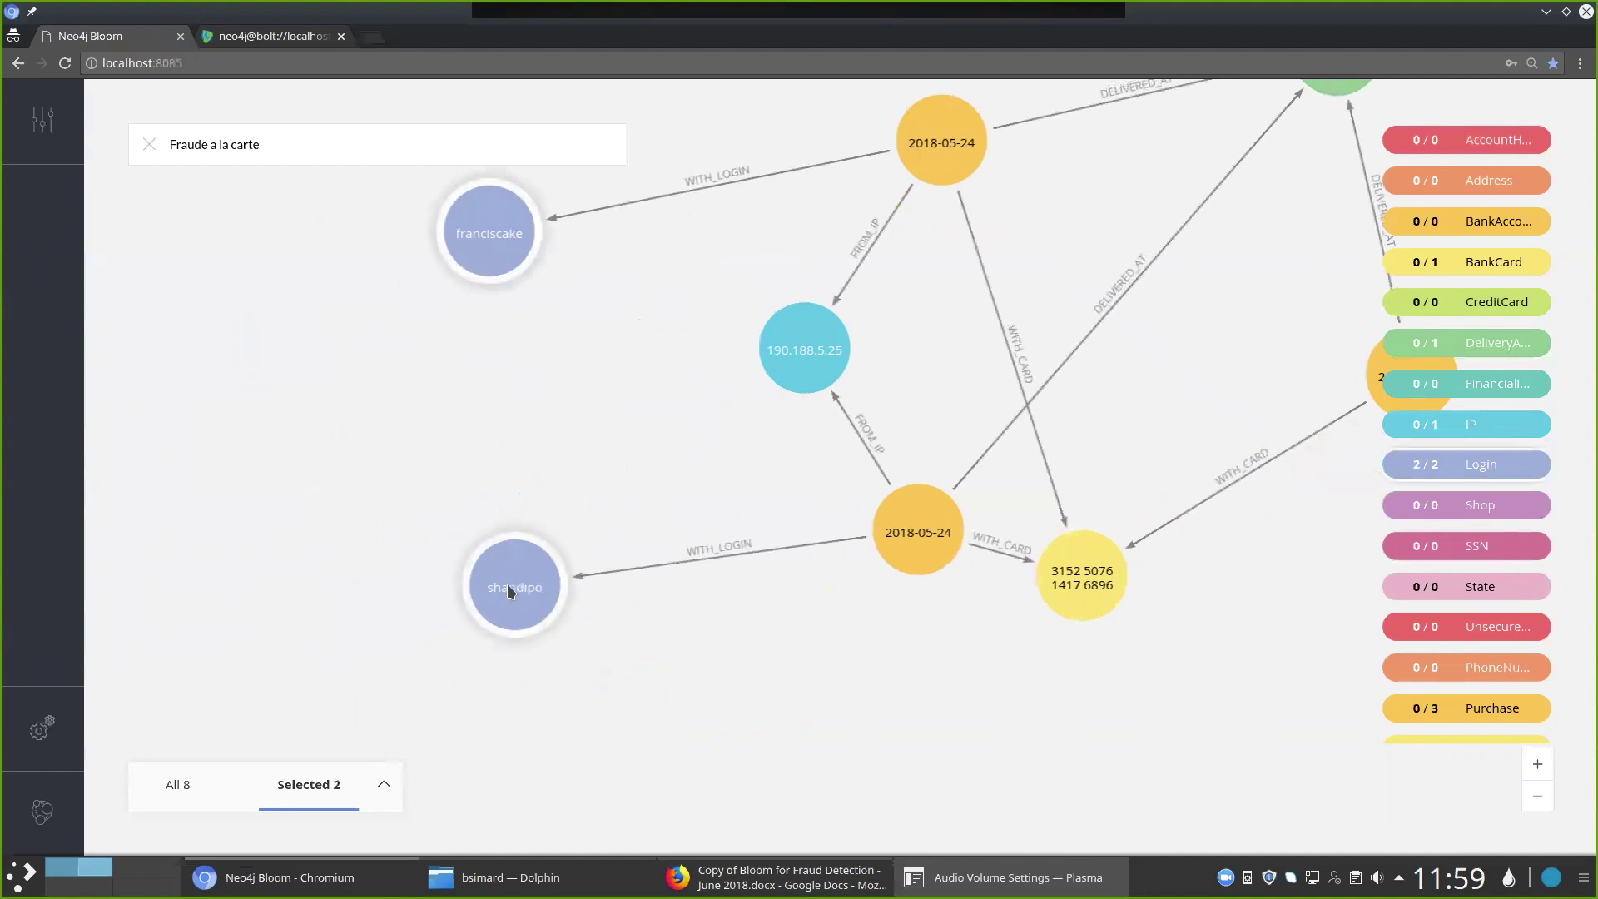
# Expand the two selected login nodes to reveal the Lockman-Lo-ckman shop and their purchases
pyautogui.rightClick(507, 583)
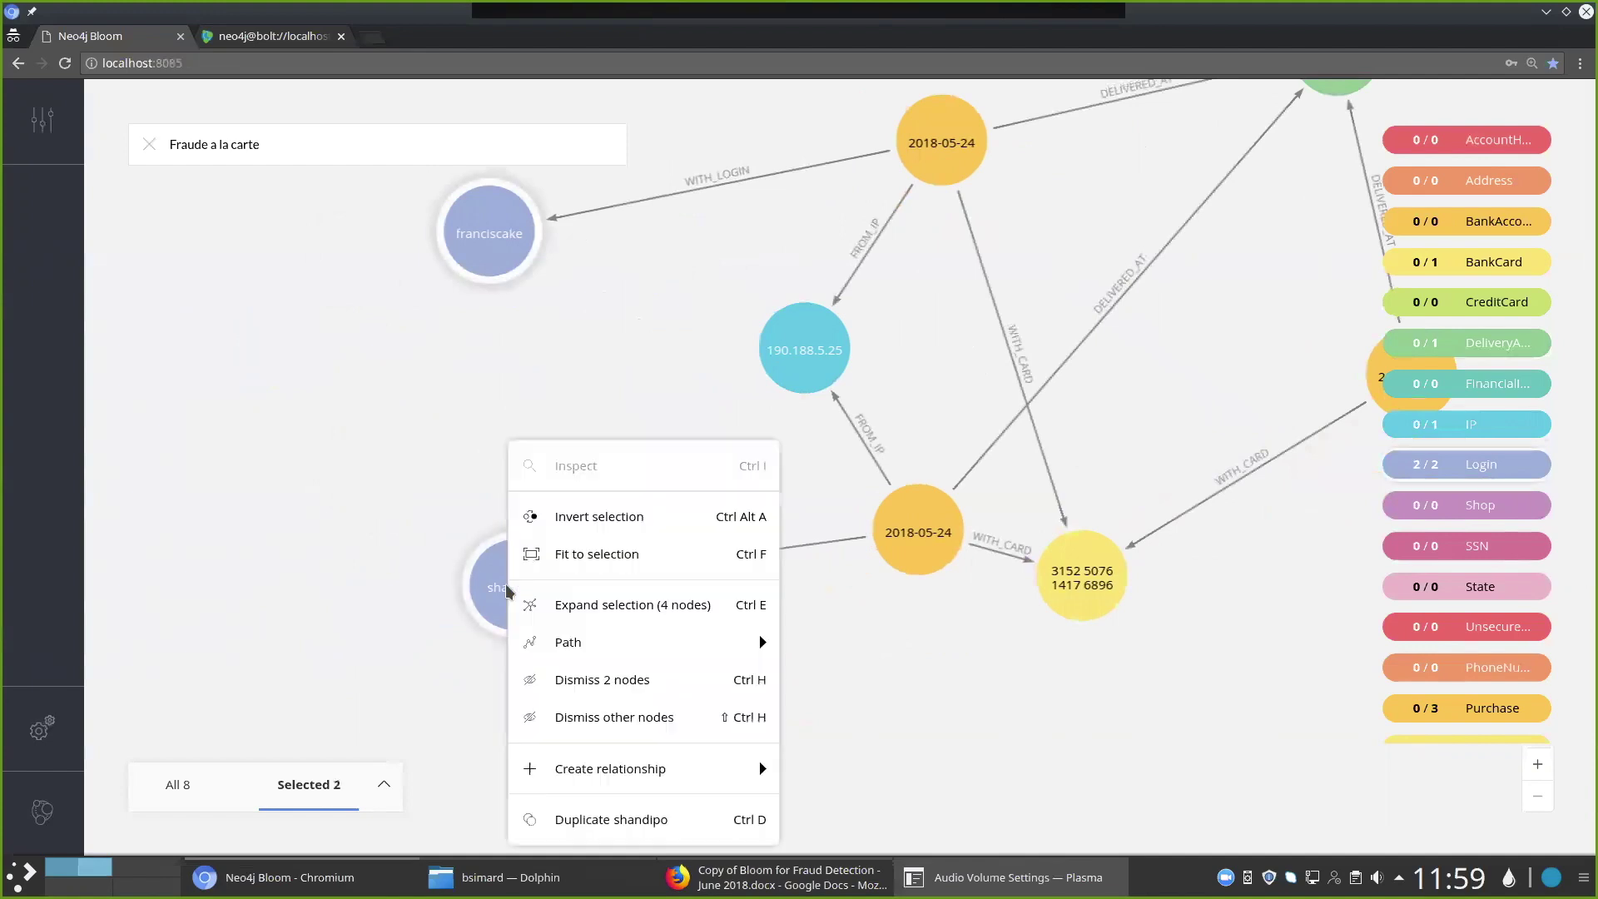
pyautogui.click(608, 612)
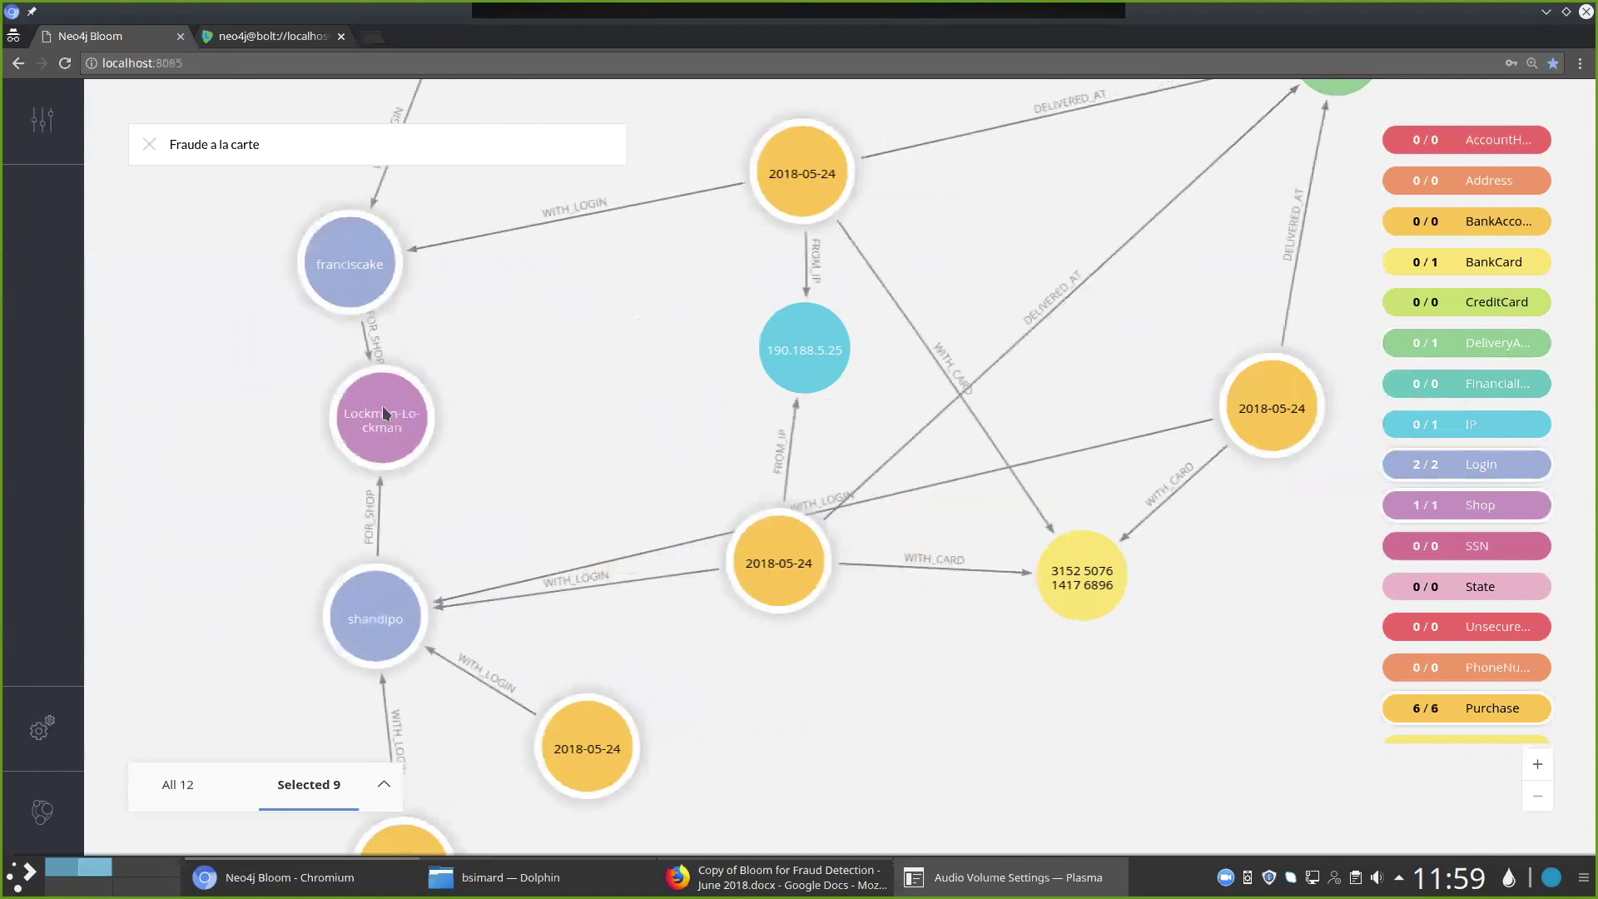
pyautogui.click(707, 452)
# Drag the shop and purchase nodes into a tidy layout and pan the canvas
pyautogui.moveTo(537, 408); pyautogui.dragTo(221, 442)
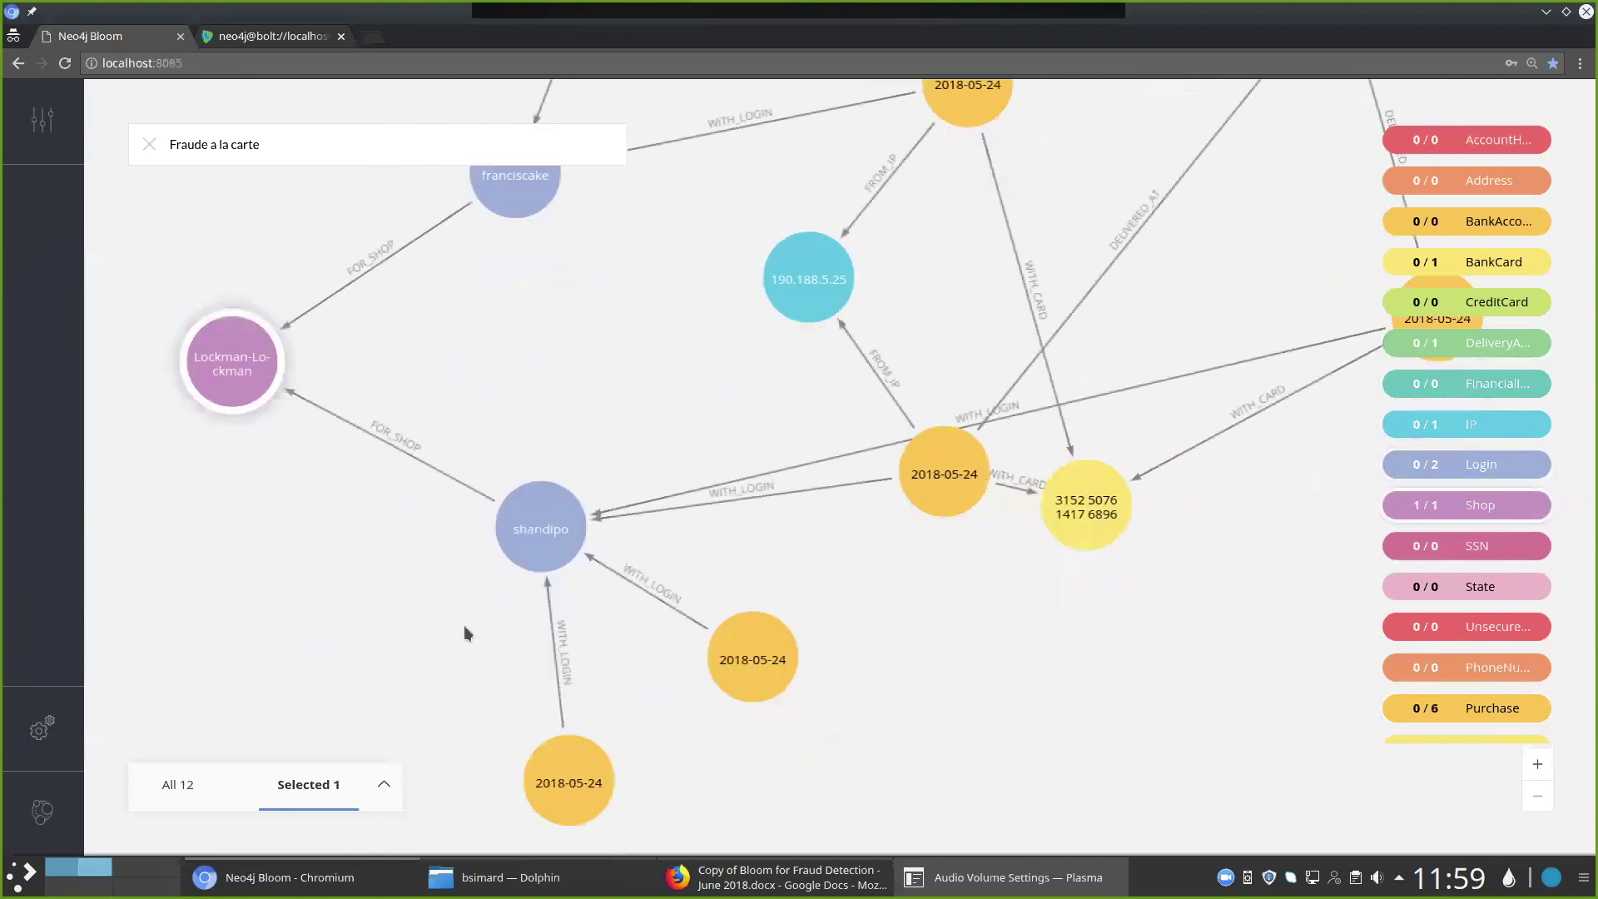
pyautogui.moveTo(562, 711); pyautogui.dragTo(293, 598)
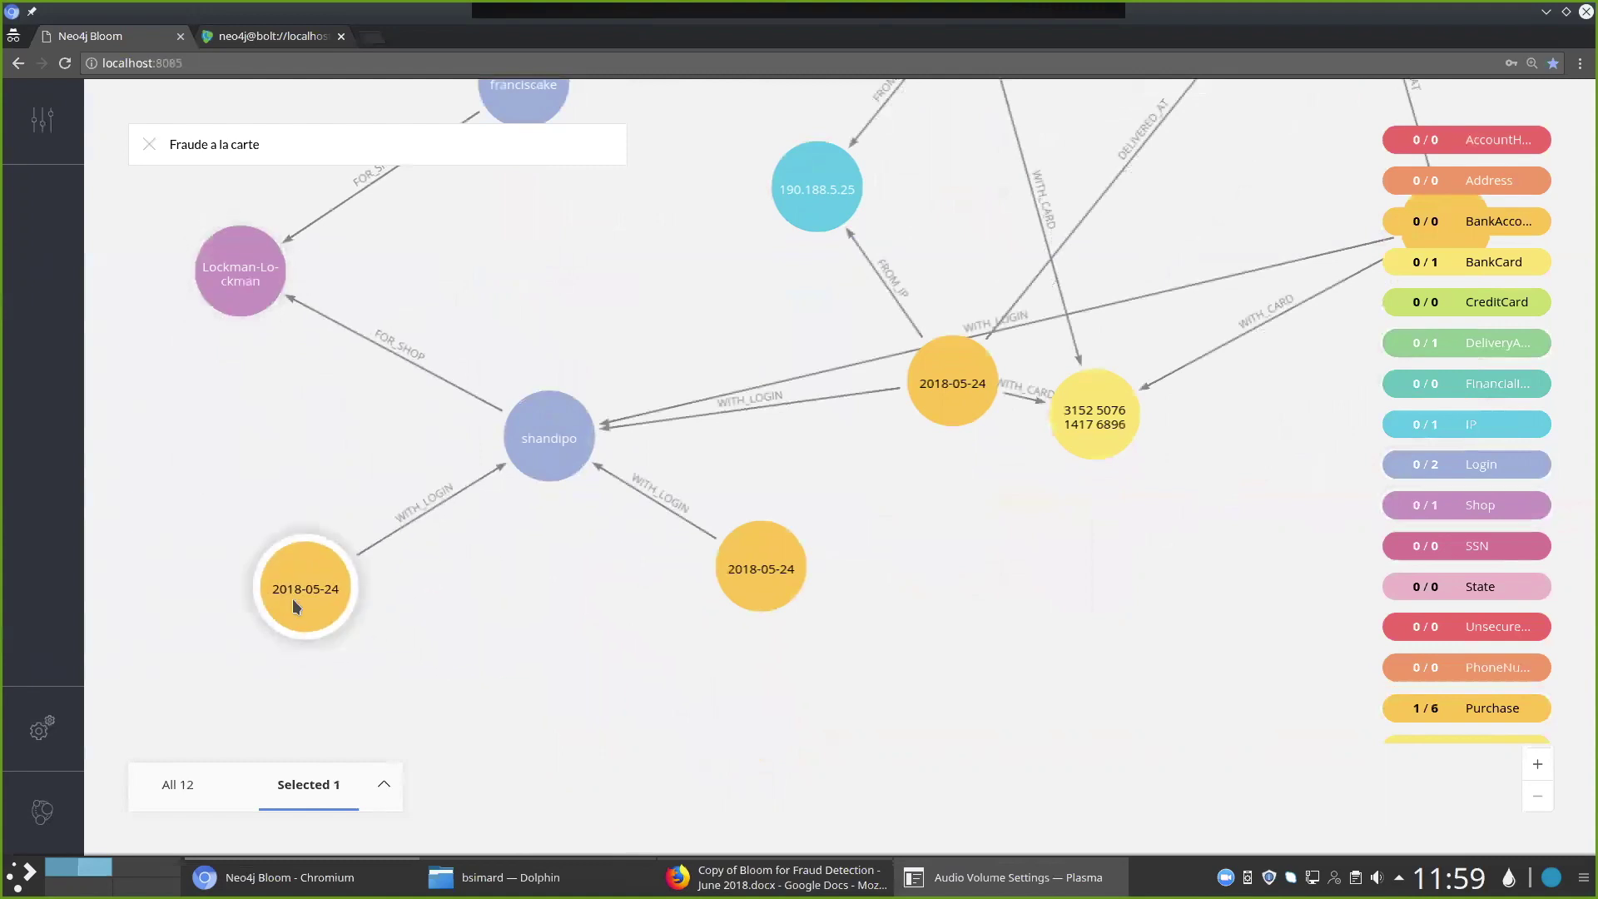
pyautogui.moveTo(756, 567); pyautogui.dragTo(597, 662)
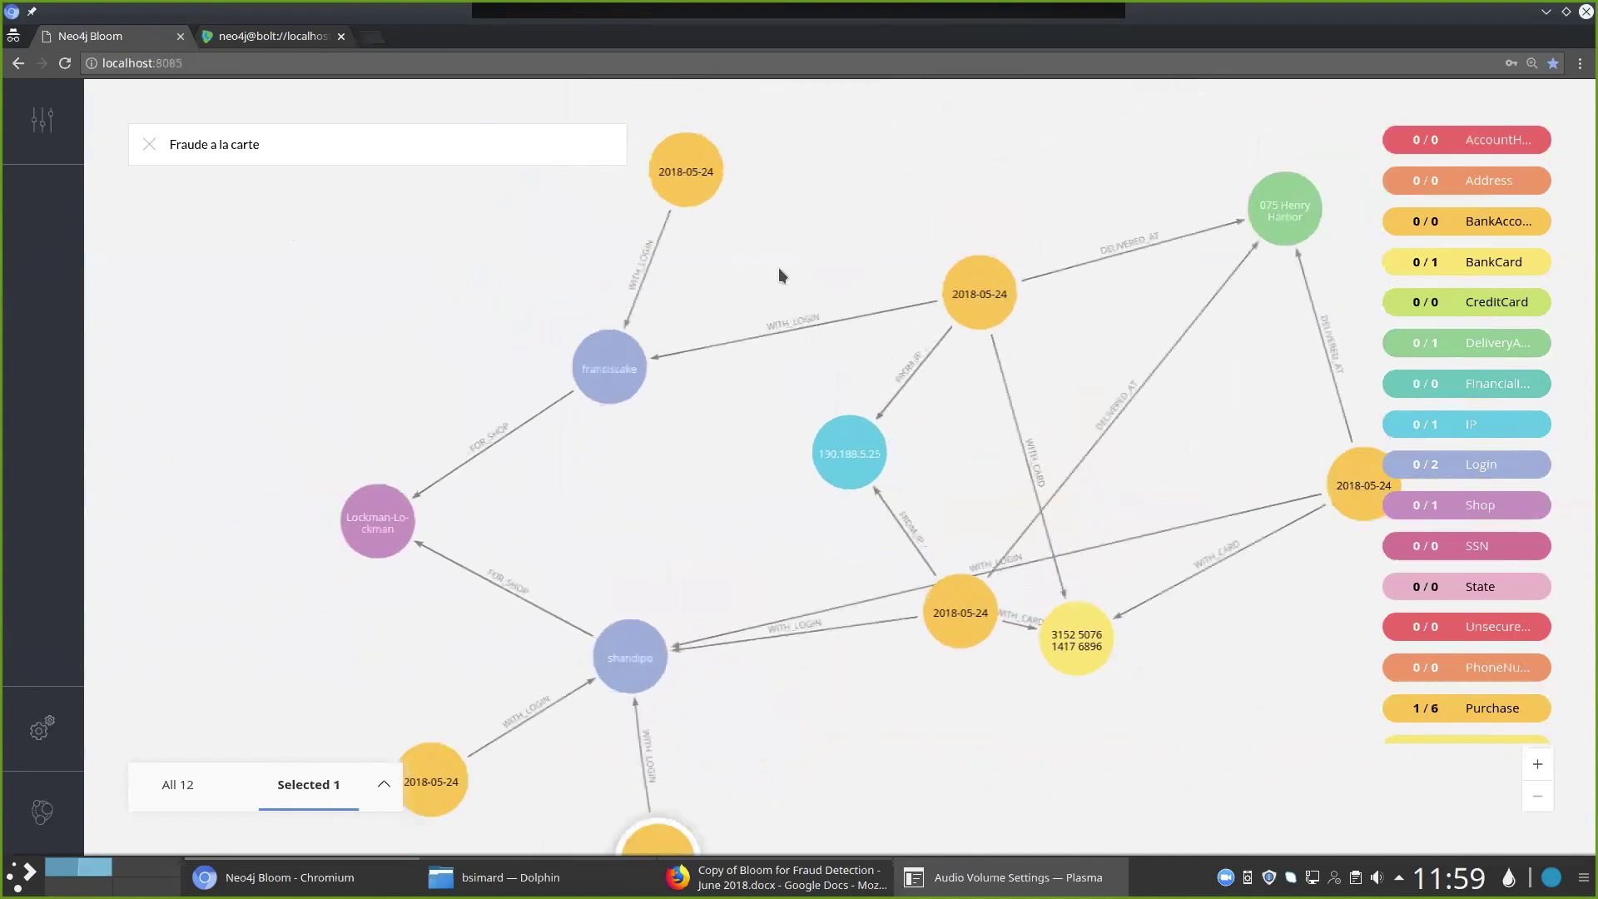
pyautogui.moveTo(711, 187); pyautogui.dragTo(377, 247)
pyautogui.moveTo(657, 487); pyautogui.dragTo(597, 317)
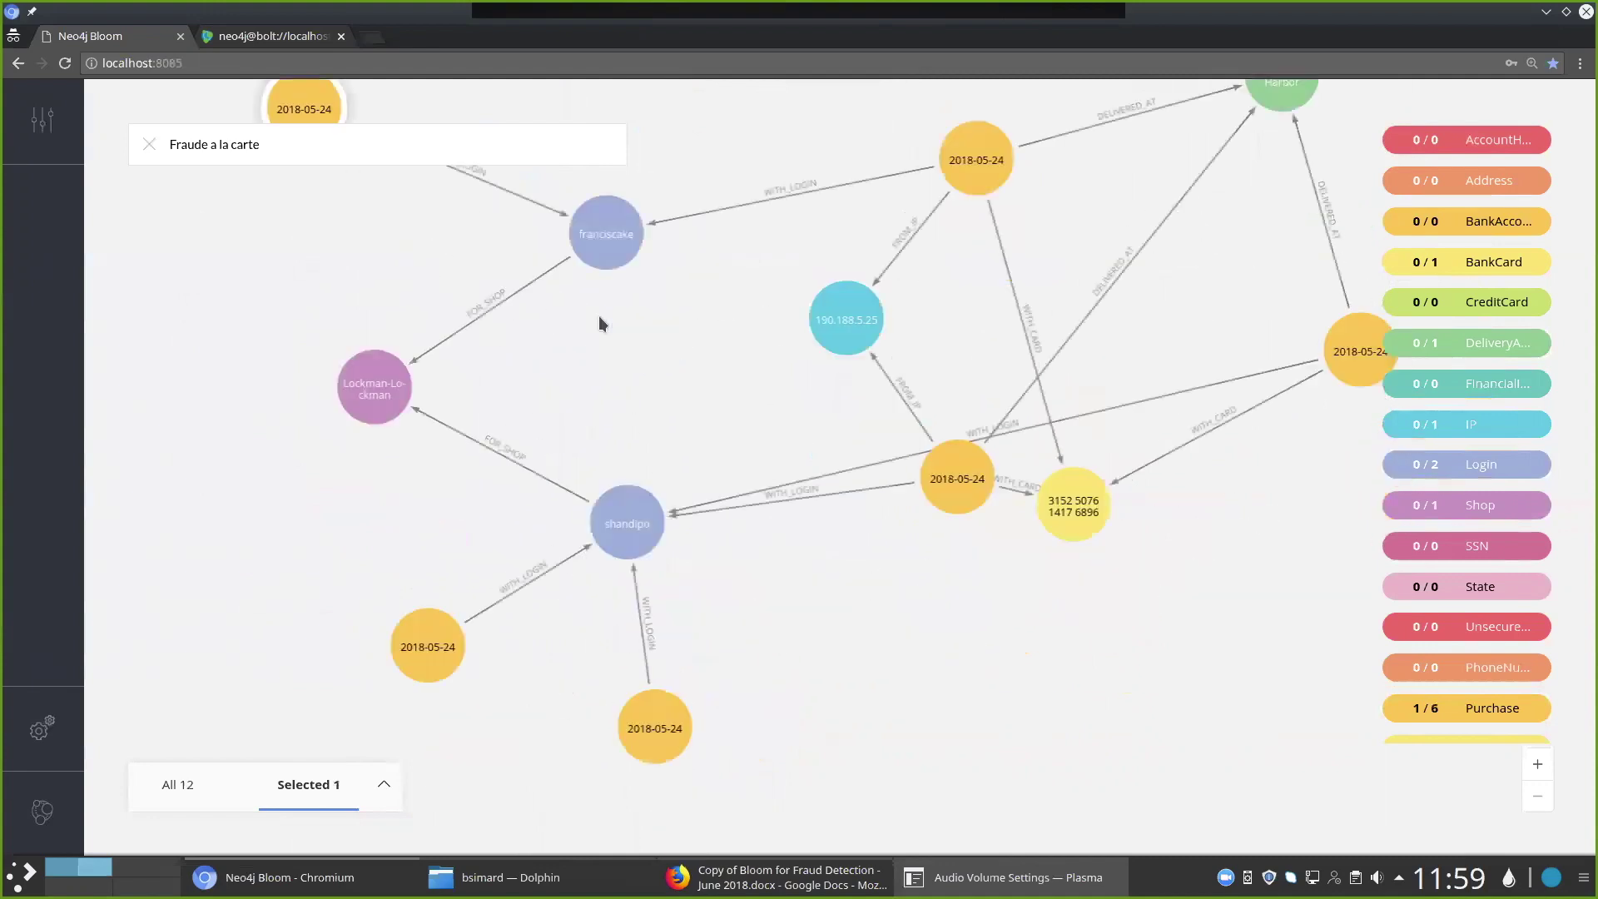
pyautogui.moveTo(761, 587); pyautogui.dragTo(824, 561)
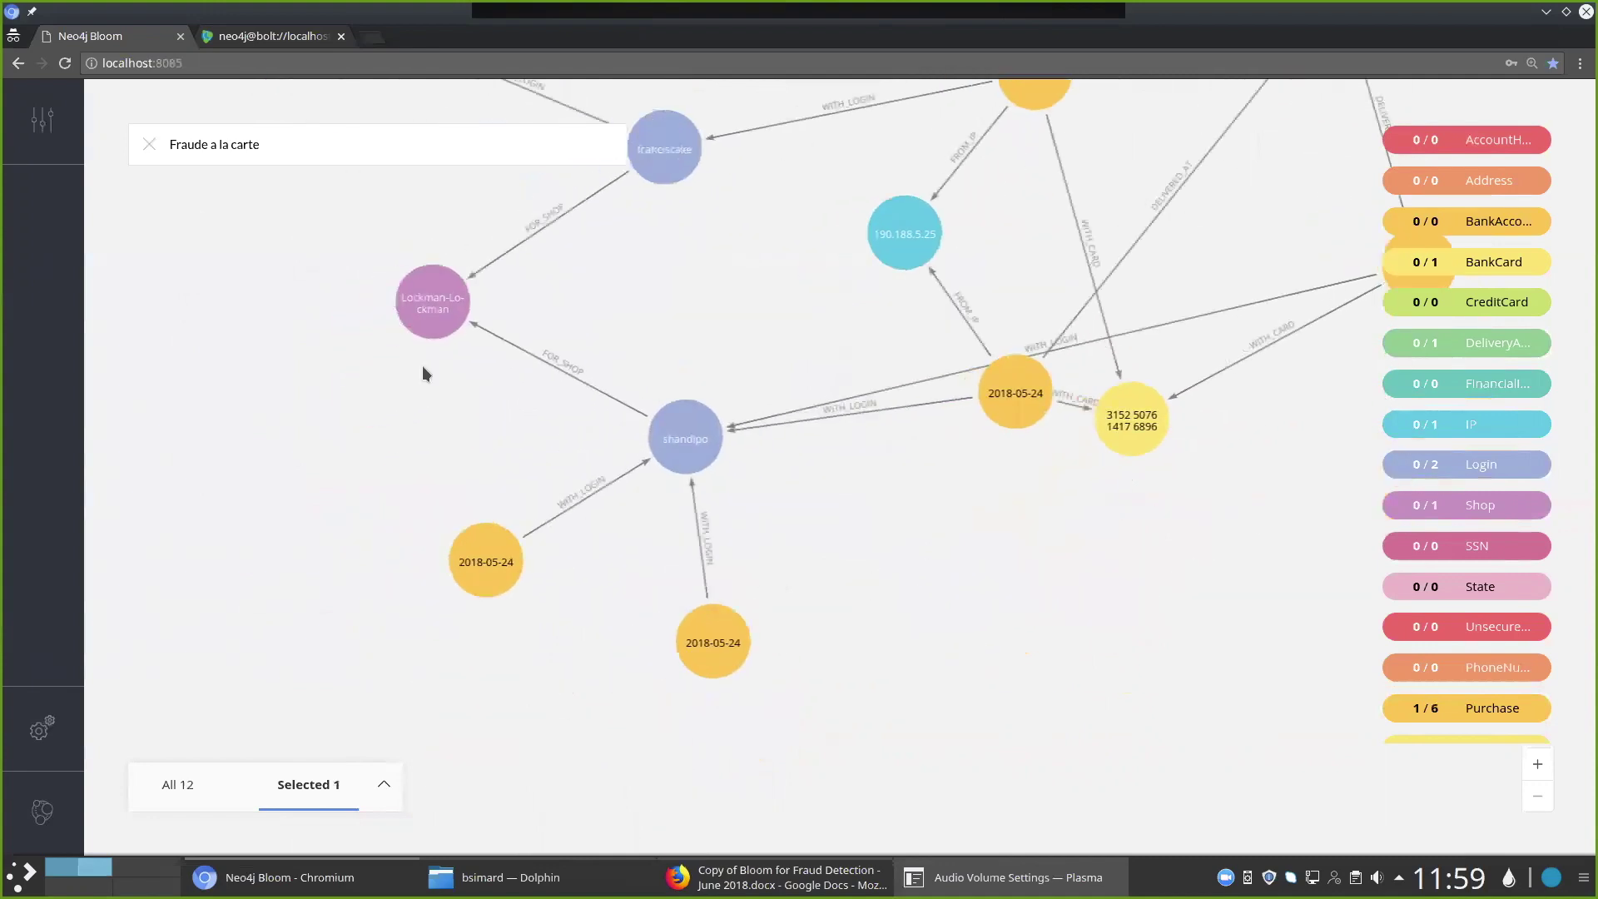
pyautogui.moveTo(781, 287); pyautogui.dragTo(687, 450)
pyautogui.rightClick(812, 262)
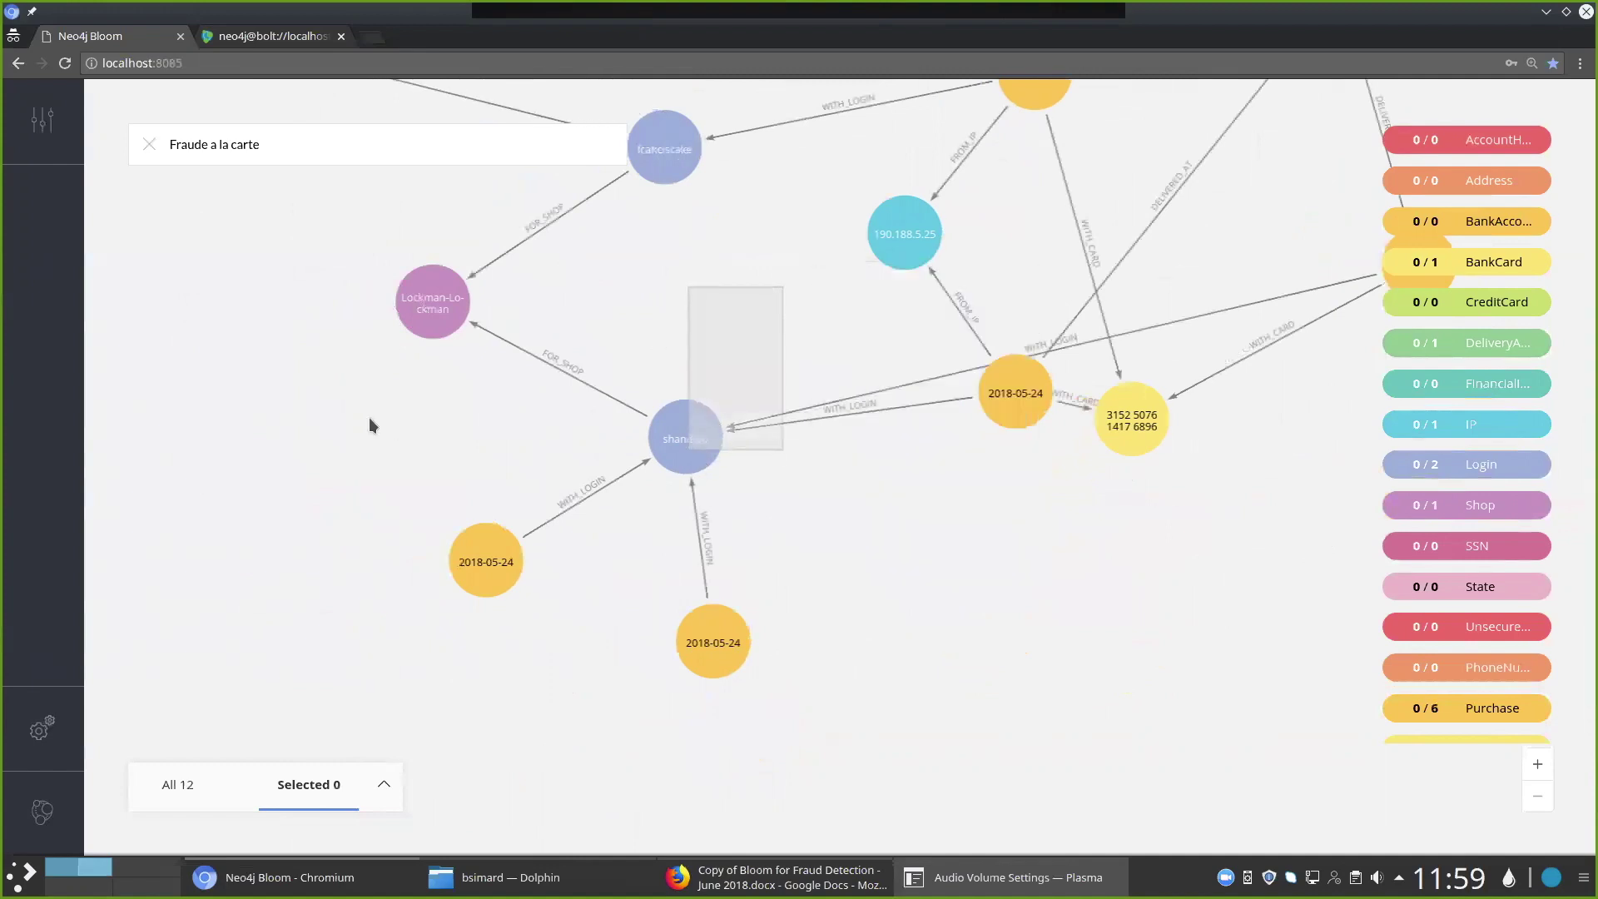
# Clear every node from the scene and open the AccountHolder Address Perspective 1 settings
pyautogui.rightClick(449, 464)
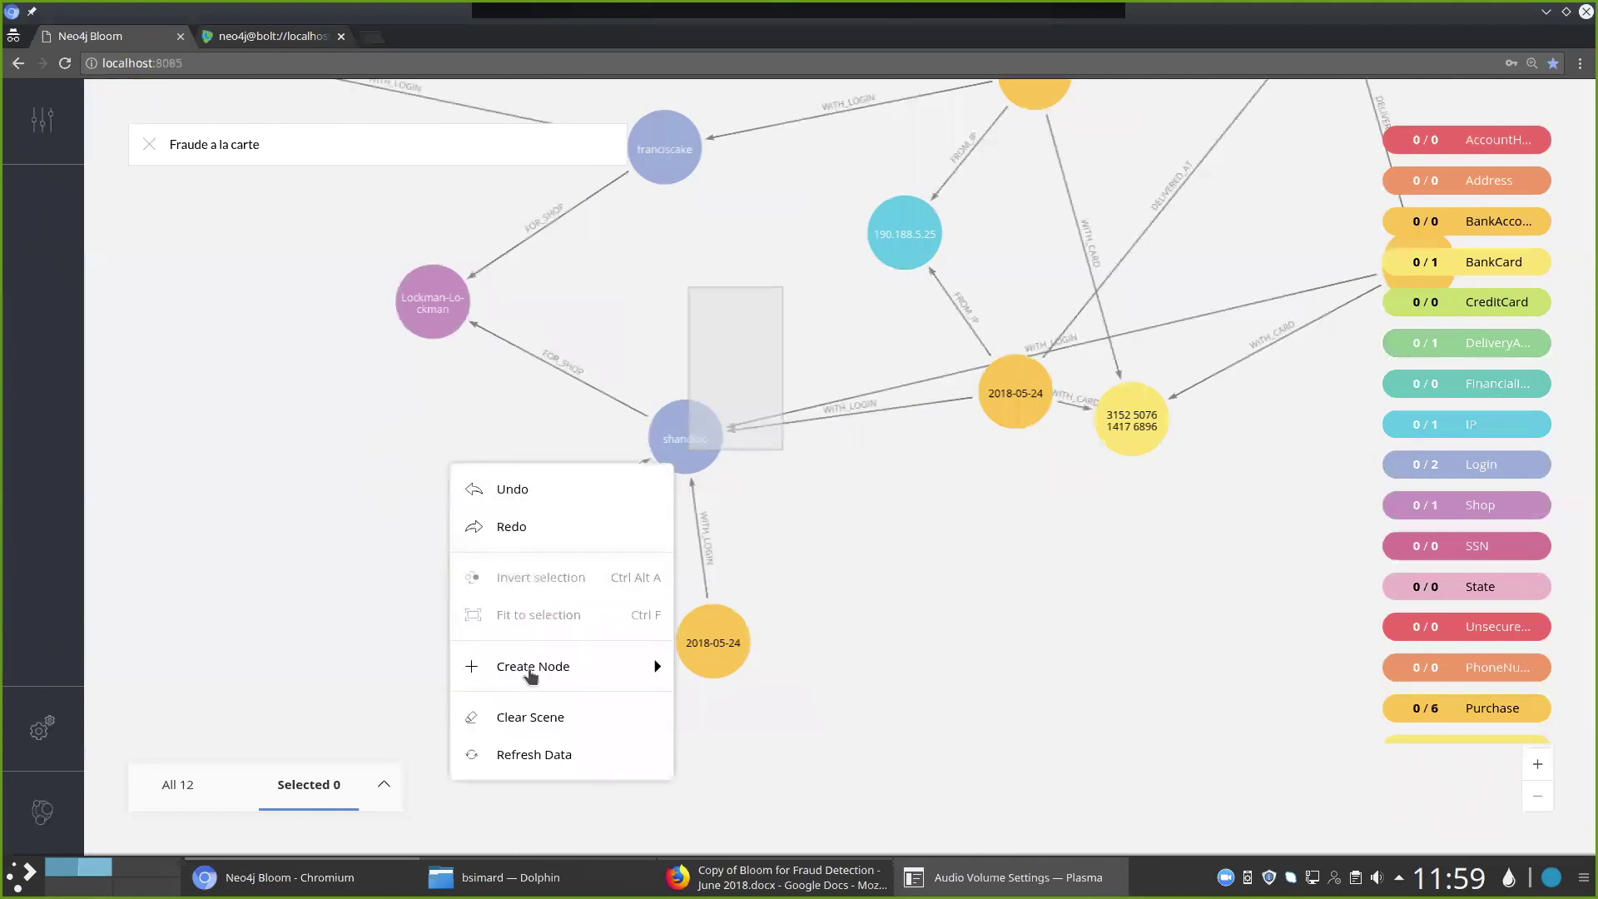
pyautogui.click(530, 719)
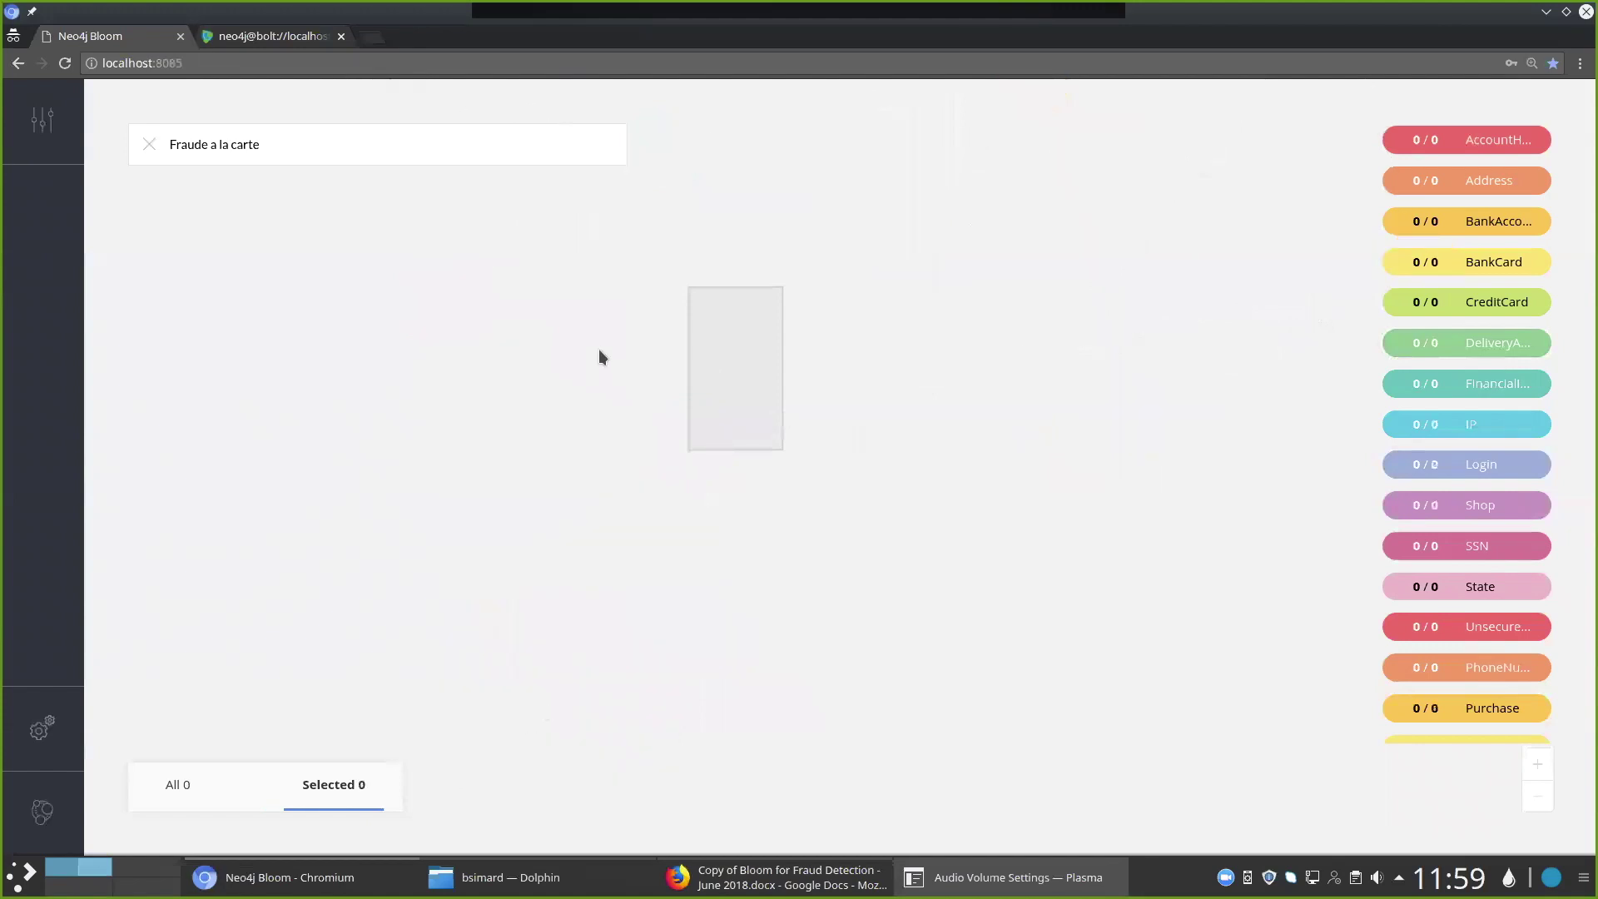
pyautogui.click(43, 121)
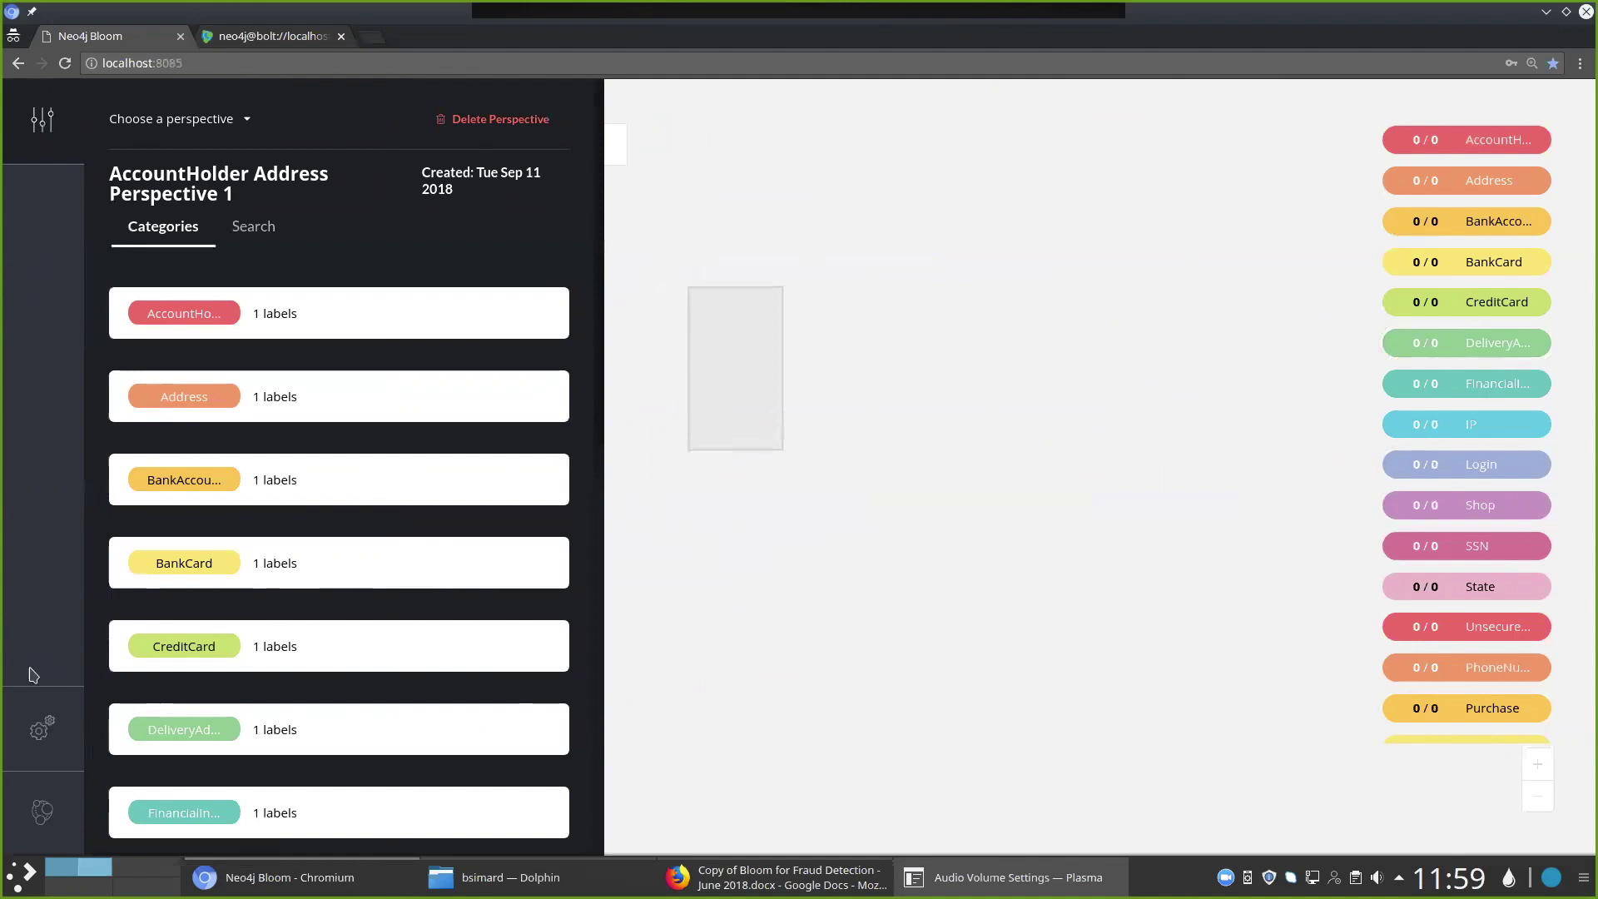
# Add a new search phrase in the perspective's Search tab and open it for editing
pyautogui.click(255, 232)
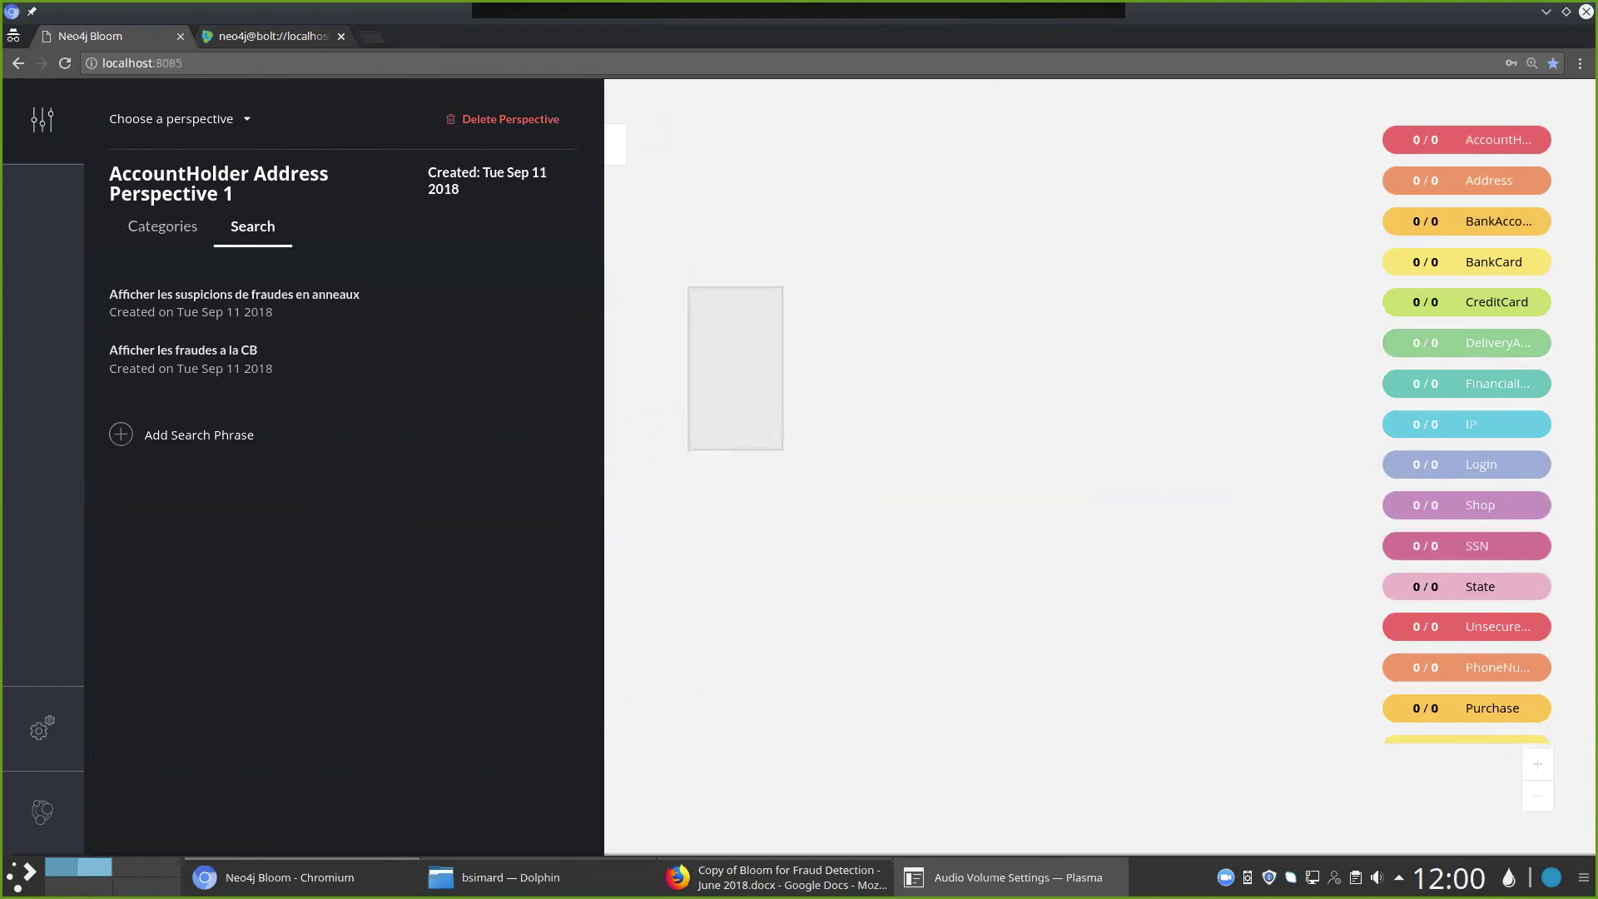
pyautogui.click(205, 436)
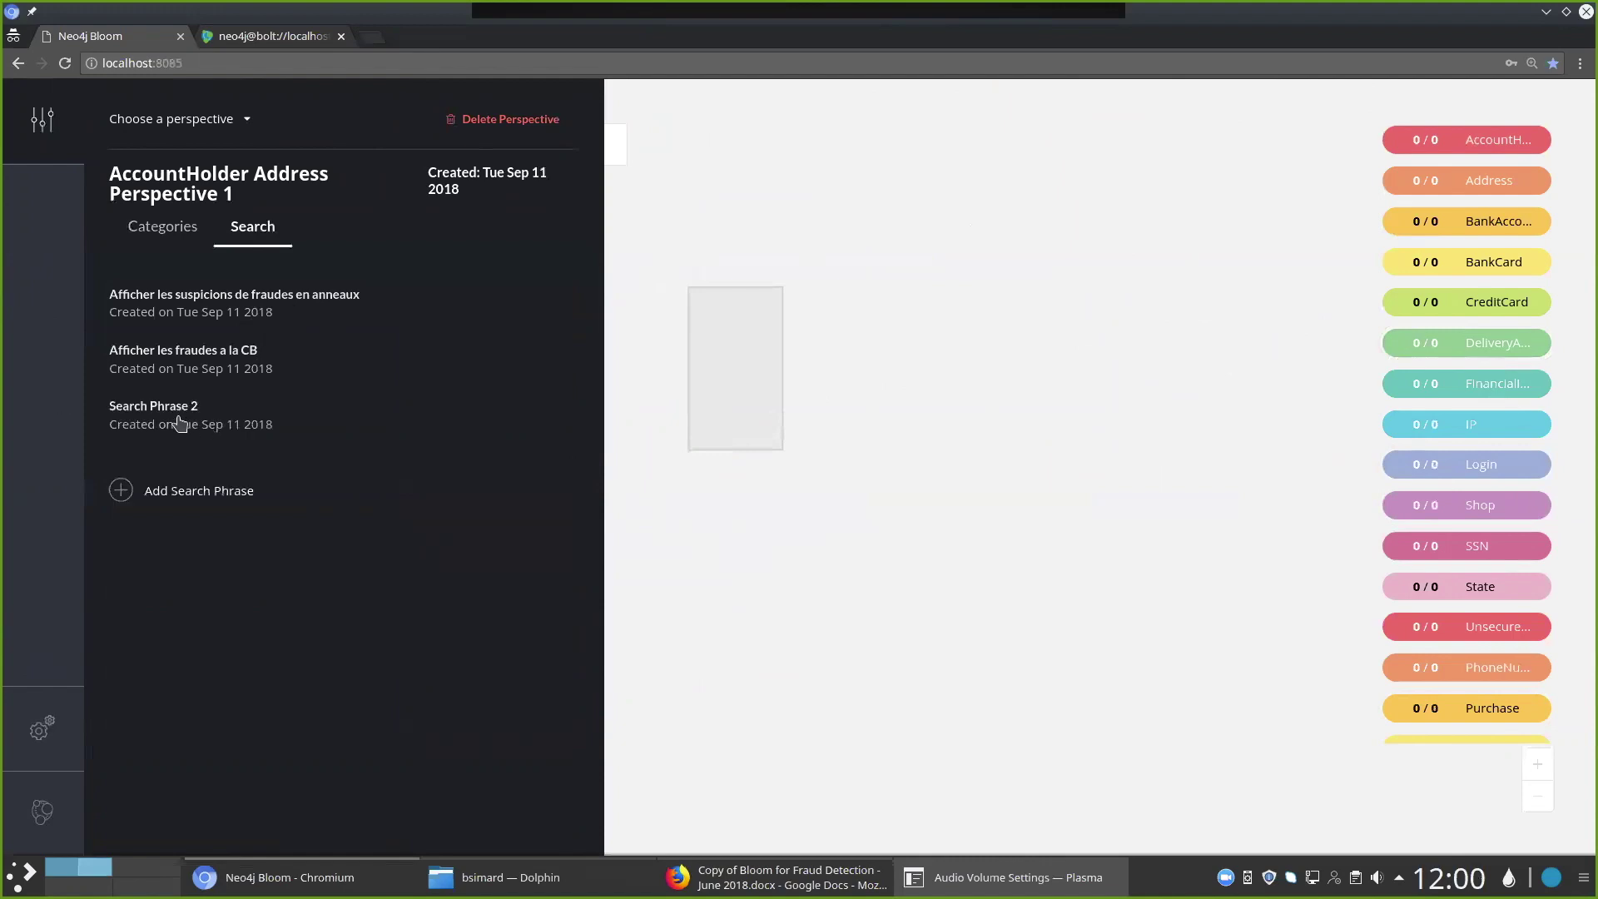
pyautogui.click(179, 423)
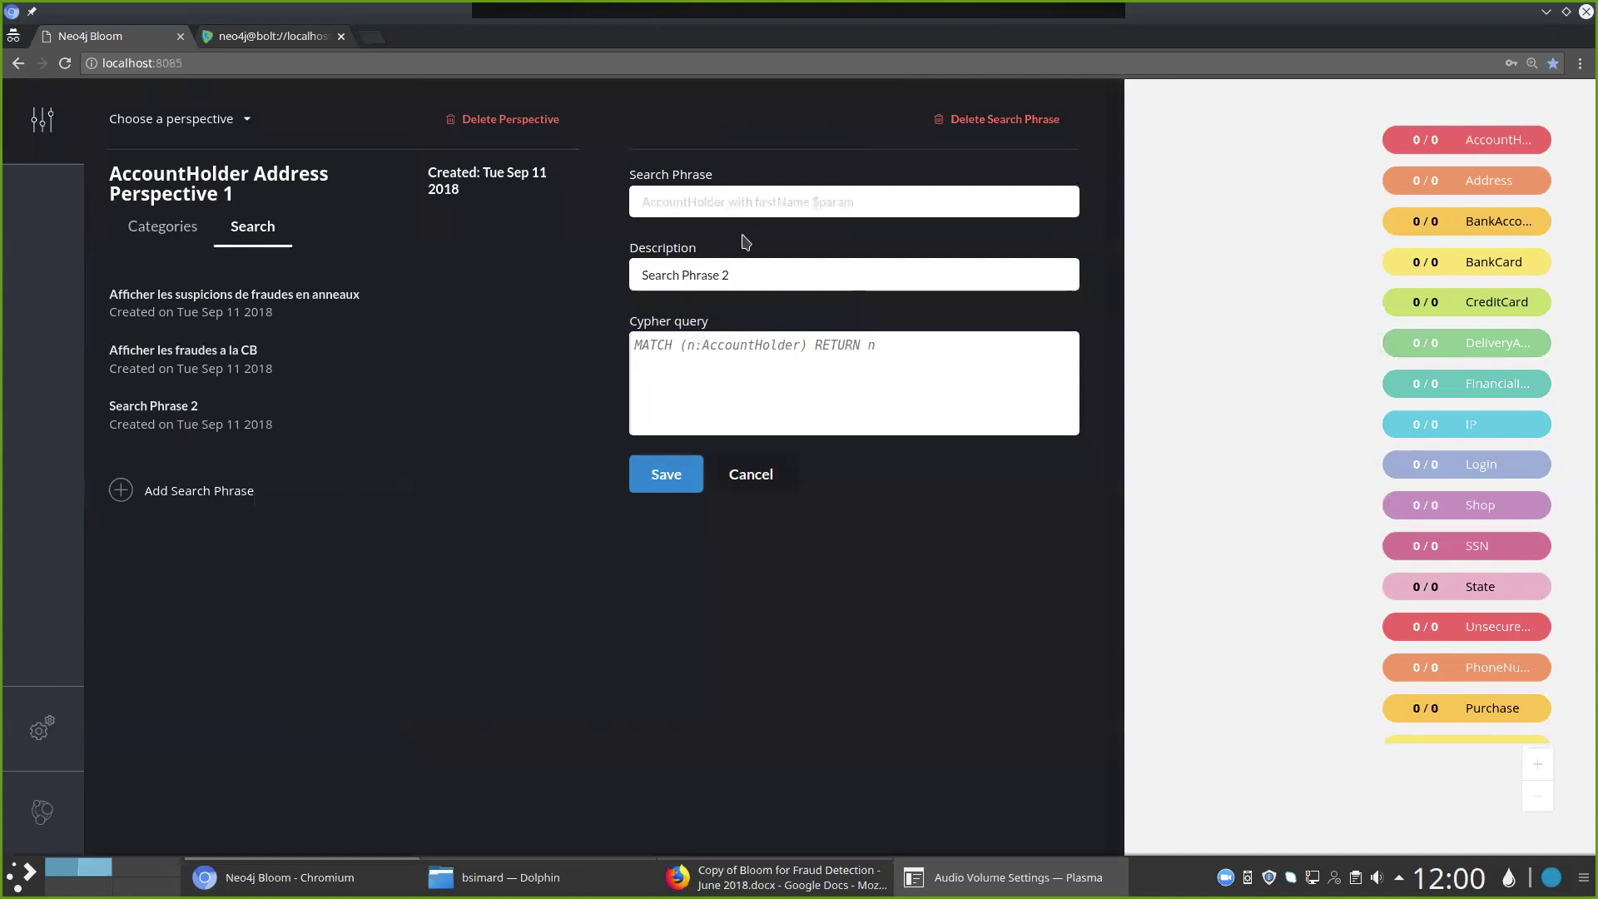
# Word it 'Transfert d'argent superieur a $param' with description 'Afficher les transfert d'argent superieur a seuil'
pyautogui.click(760, 214)
pyautogui.write('Tra')
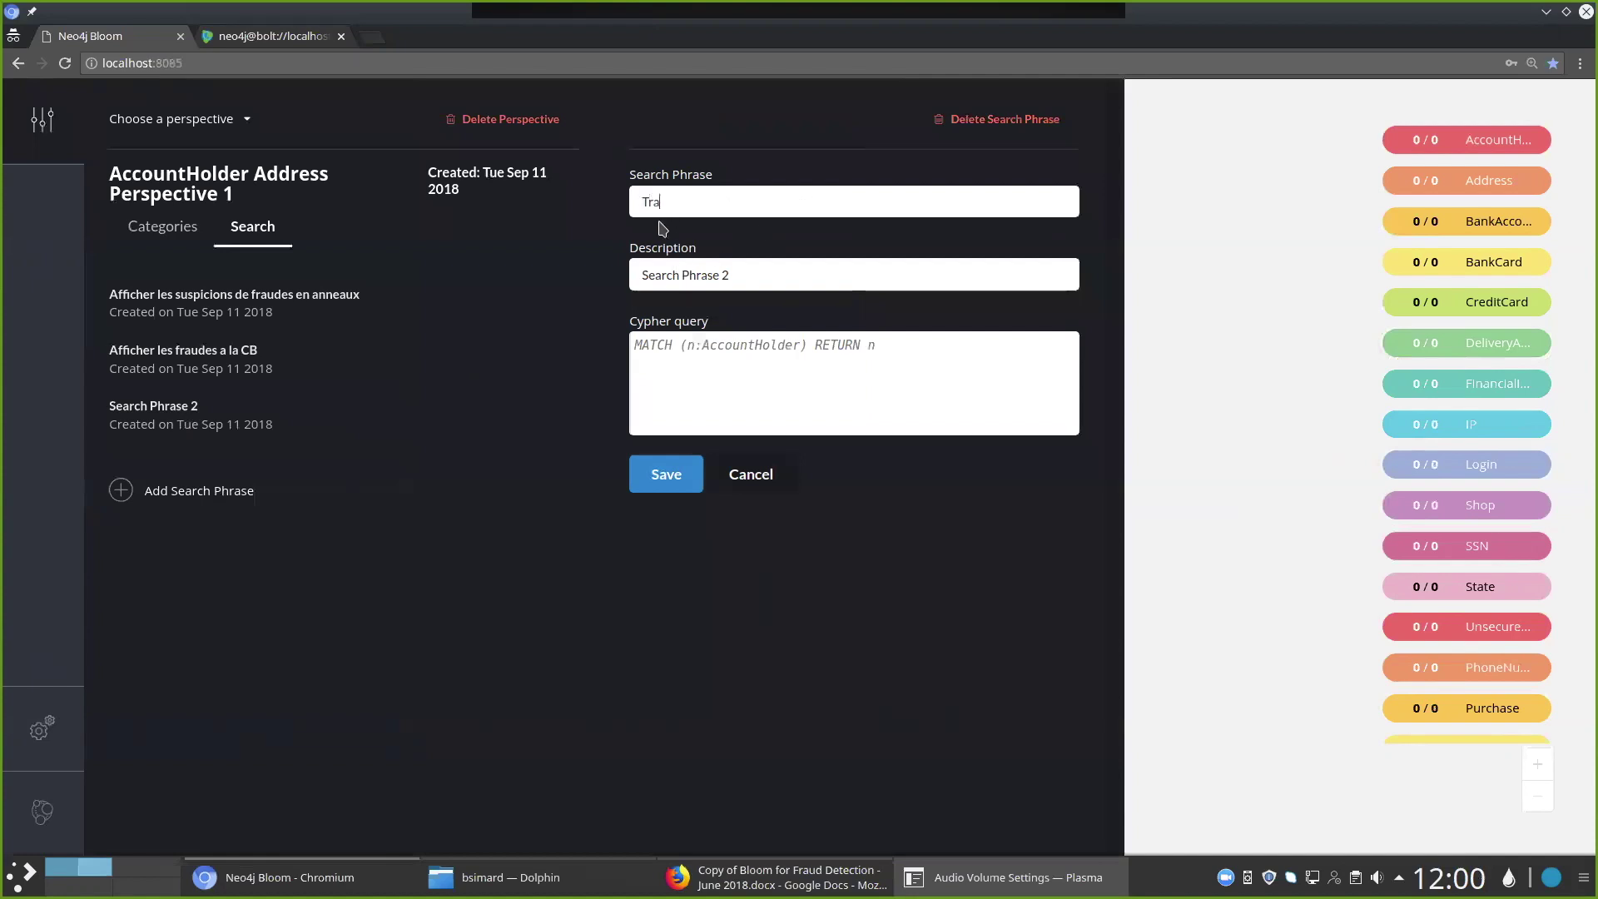
pyautogui.write("nsfert d'arge")
pyautogui.write('superieur a $')
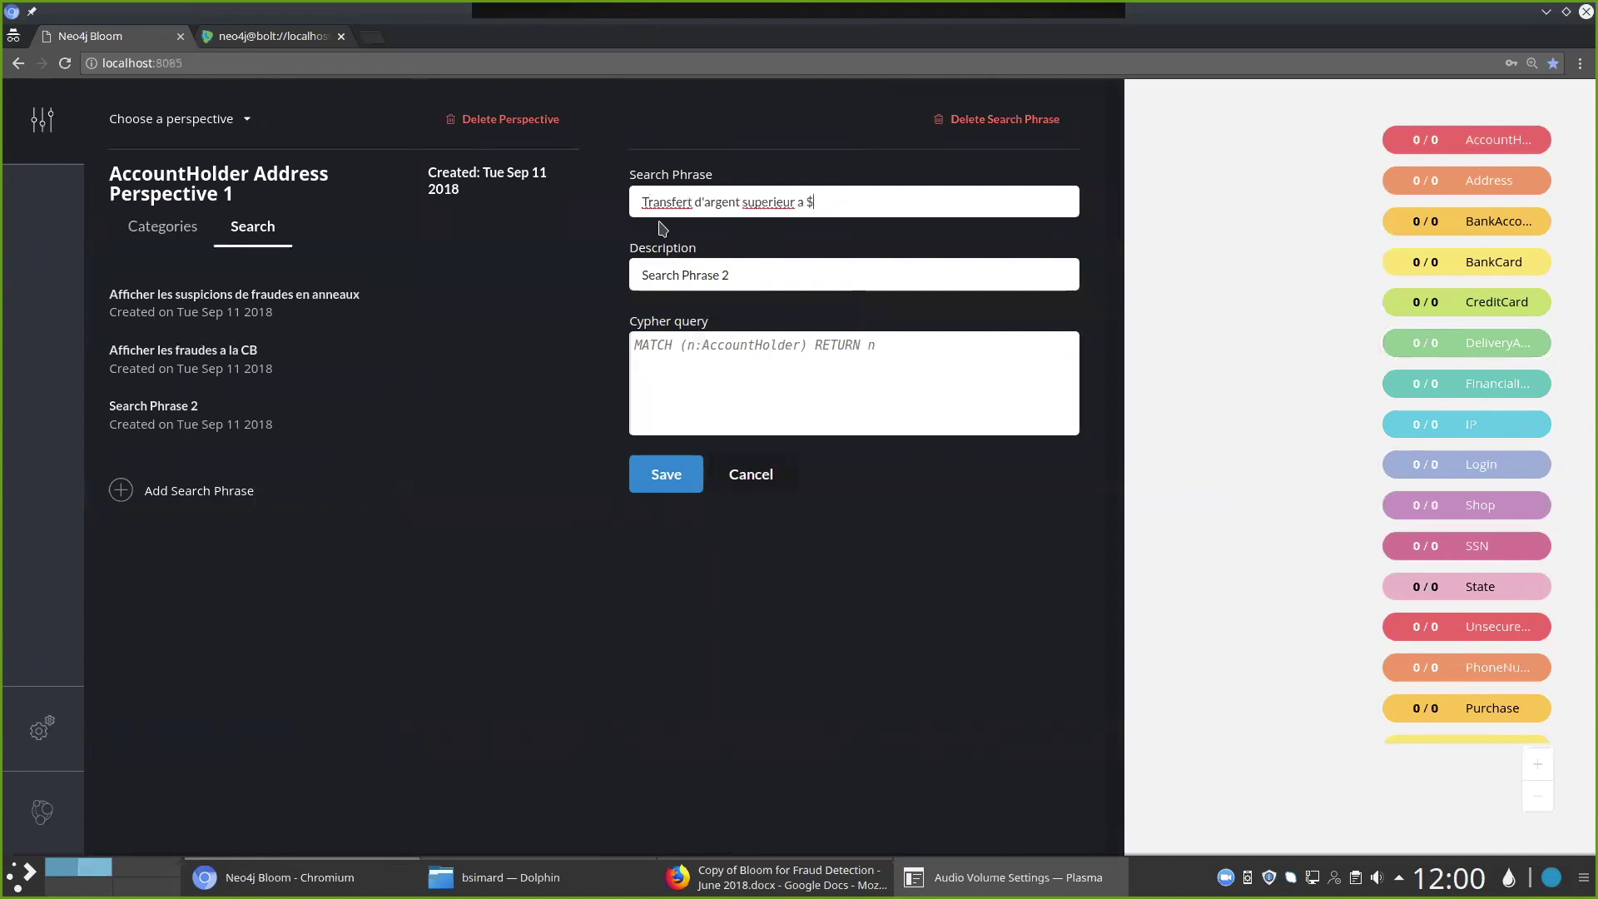
pyautogui.write('param')
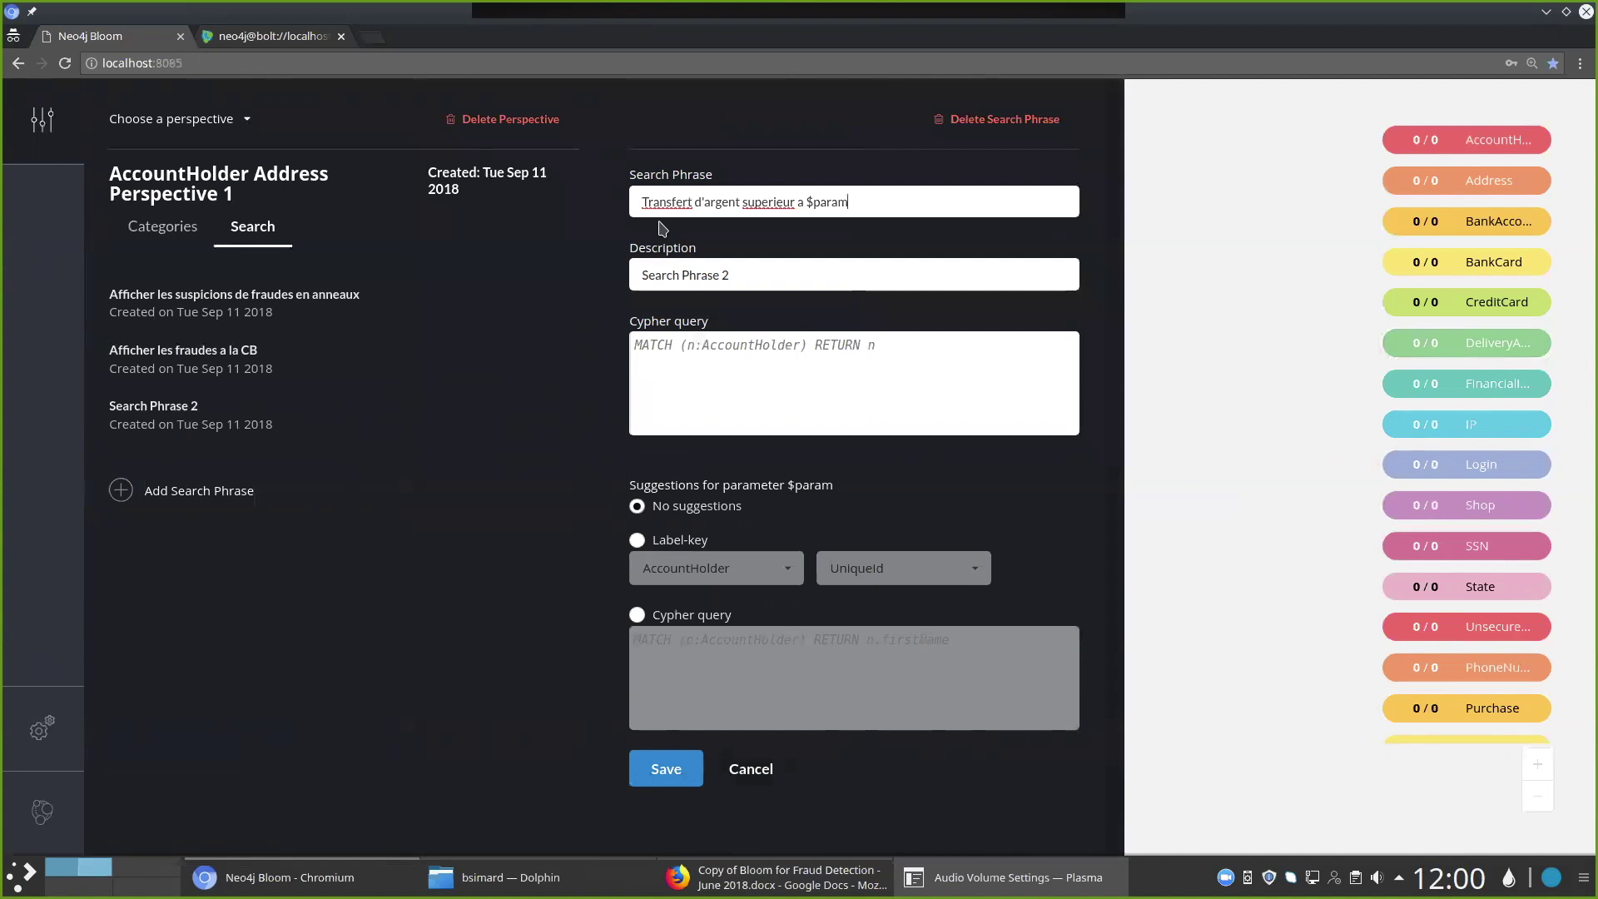
pyautogui.hotkey('shift', 'Left')
pyautogui.hotkey('shift', 'Left')
pyautogui.hotkey('shift', 'Left')
pyautogui.hotkey('shift', 'Left')
pyautogui.hotkey('shift', 'Left')
pyautogui.hotkey('shift', 'Left')
pyautogui.click(763, 272)
pyautogui.hotkey('ctrl', 'a')
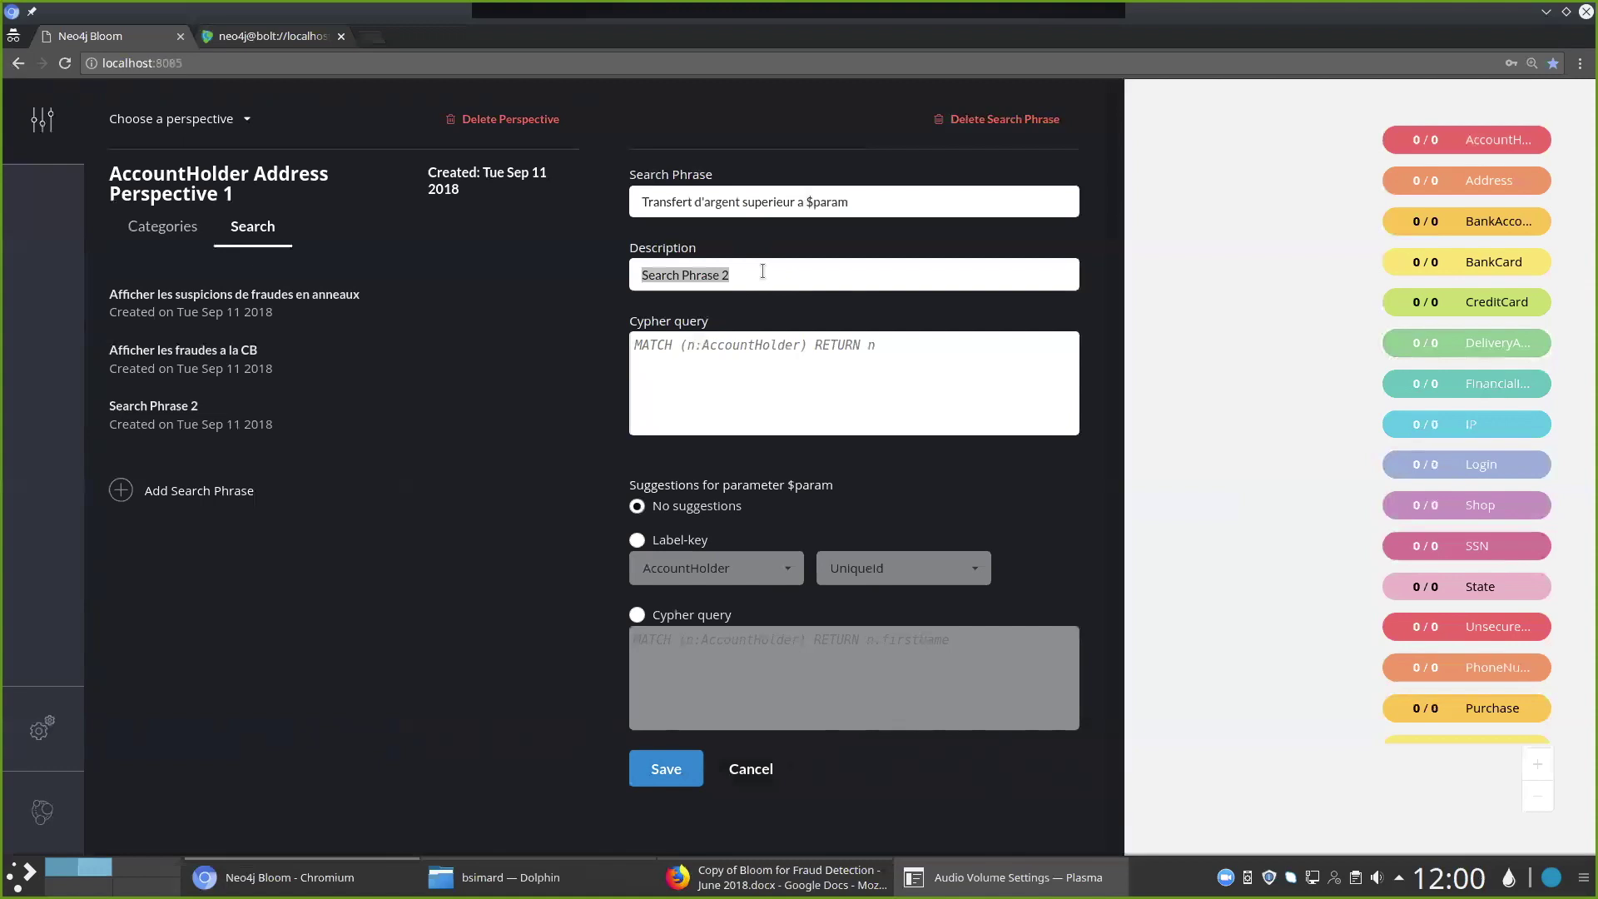
pyautogui.write('Afficher les transf')
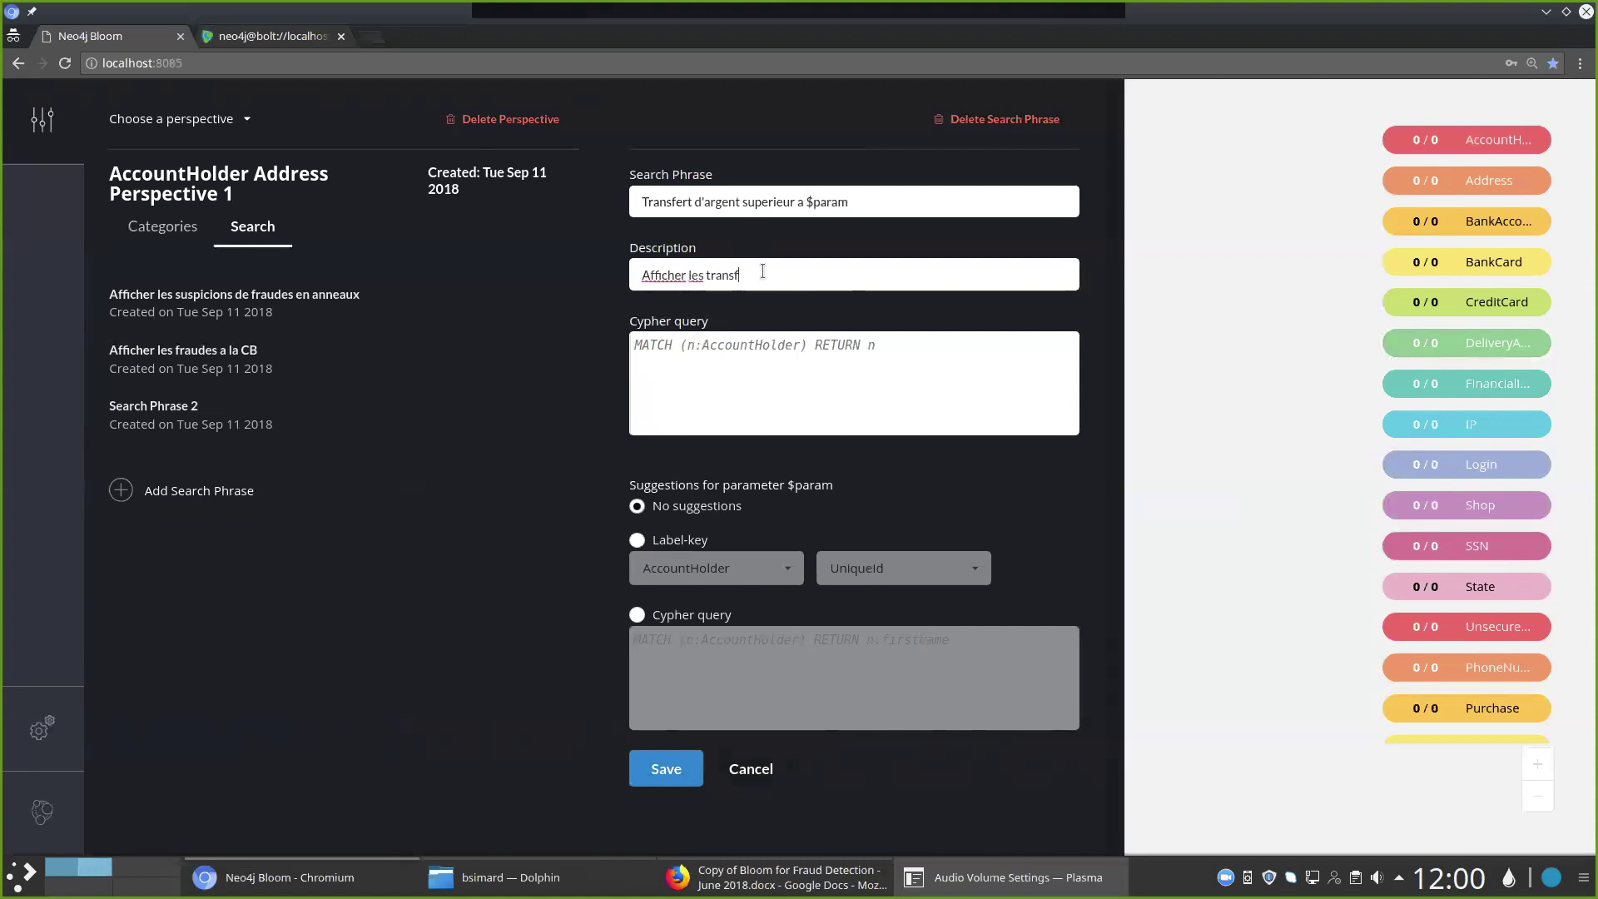
pyautogui.write("ert d'age")
pyautogui.write('rgent')
pyautogui.write(' superieur a')
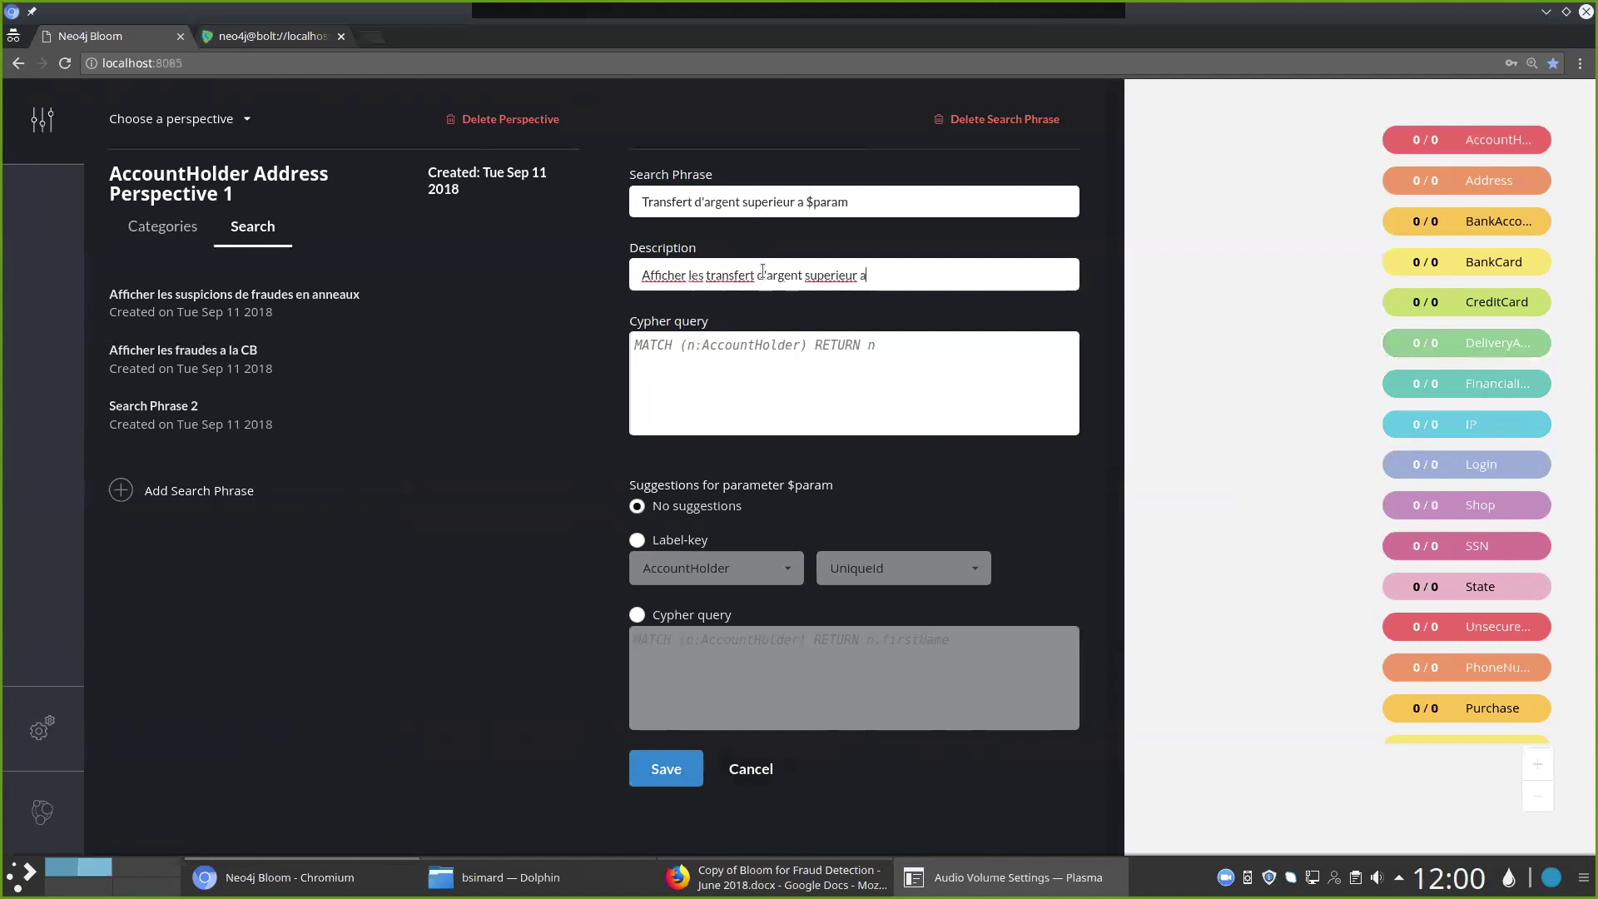
pyautogui.write(' seuil')
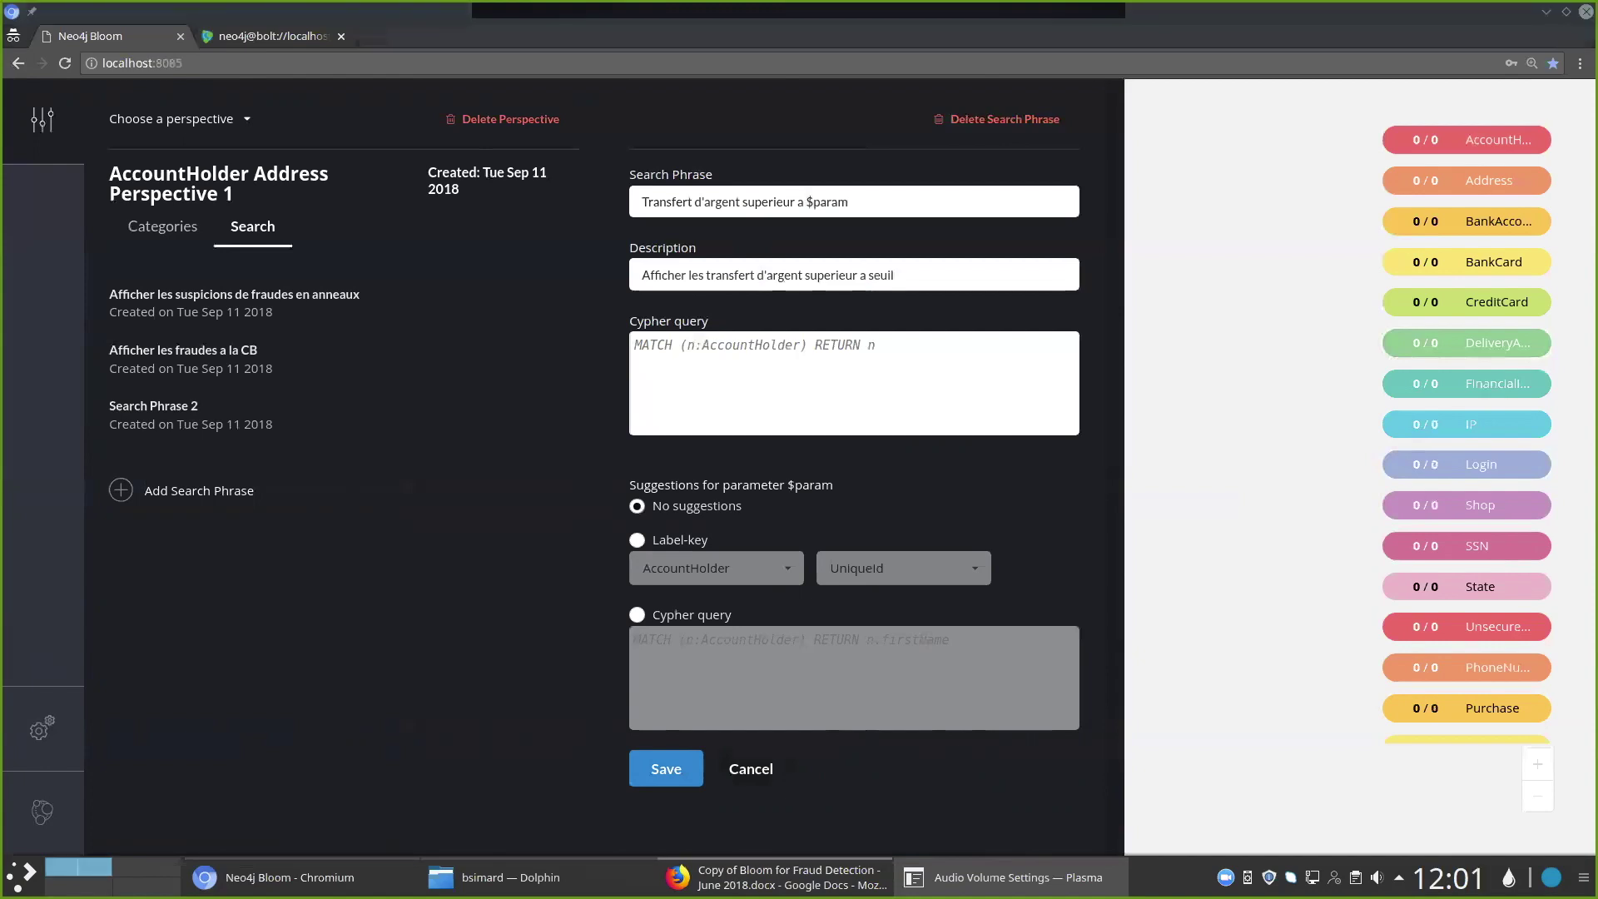
# Paste the MoneyTransfer threshold query and review its Match, label and n.amount > $param condition
pyautogui.click(700, 348)
pyautogui.write('Match (n:MoneyTransfer)-(r)-(conn) where n.amount > $param return n')
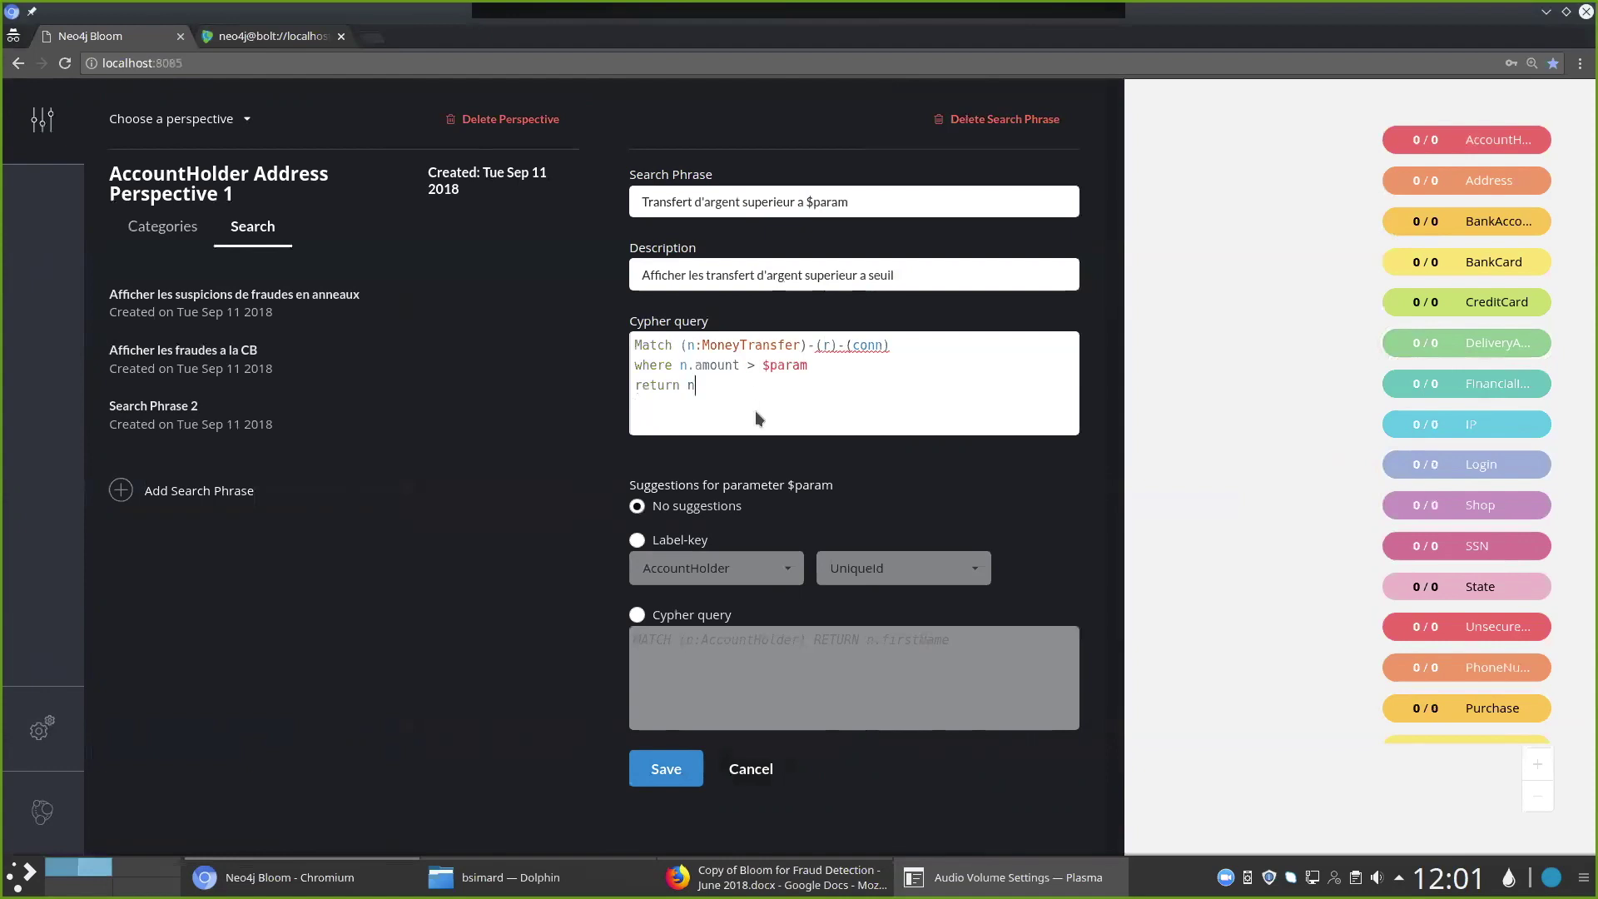
pyautogui.doubleClick(662, 343)
pyautogui.doubleClick(749, 343)
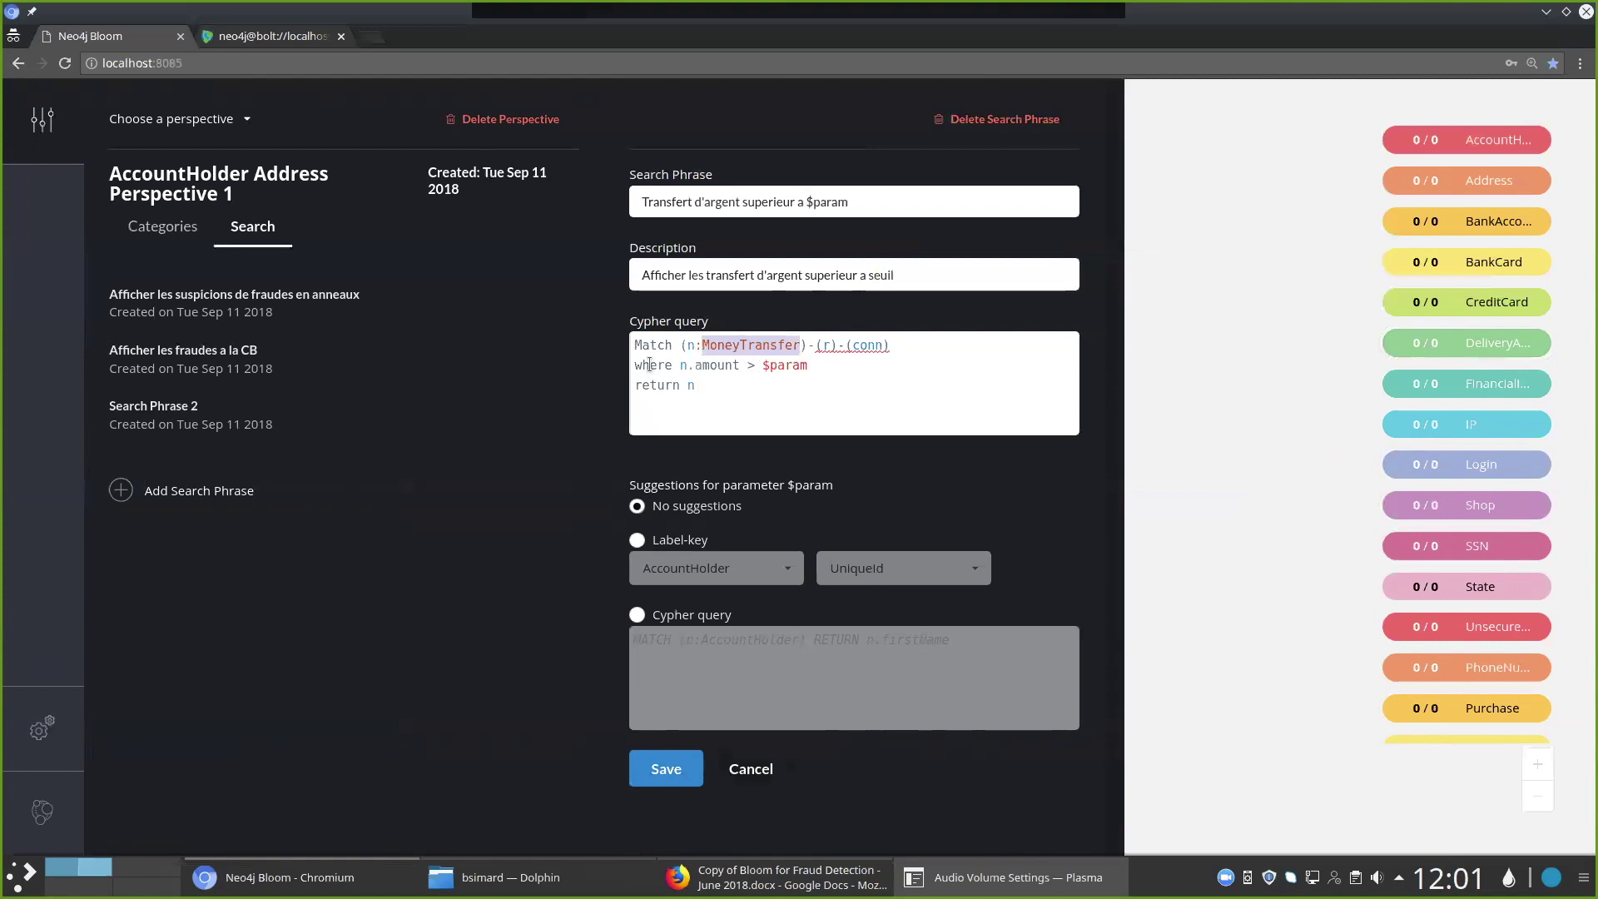
pyautogui.moveTo(679, 365); pyautogui.dragTo(804, 367)
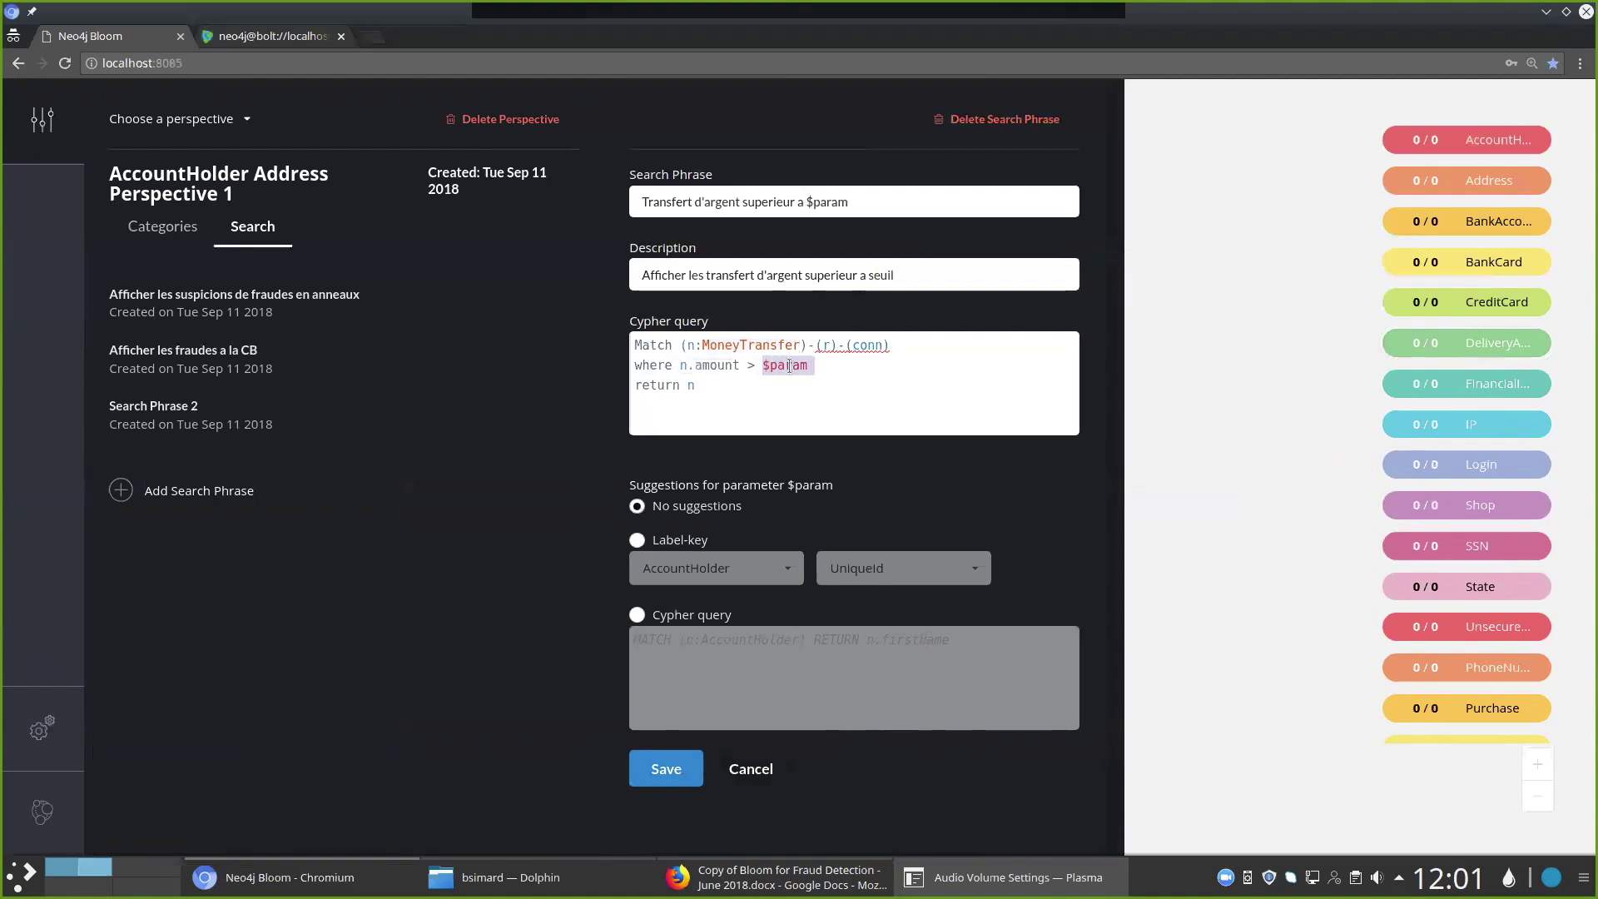
pyautogui.doubleClick(788, 366)
pyautogui.doubleClick(828, 201)
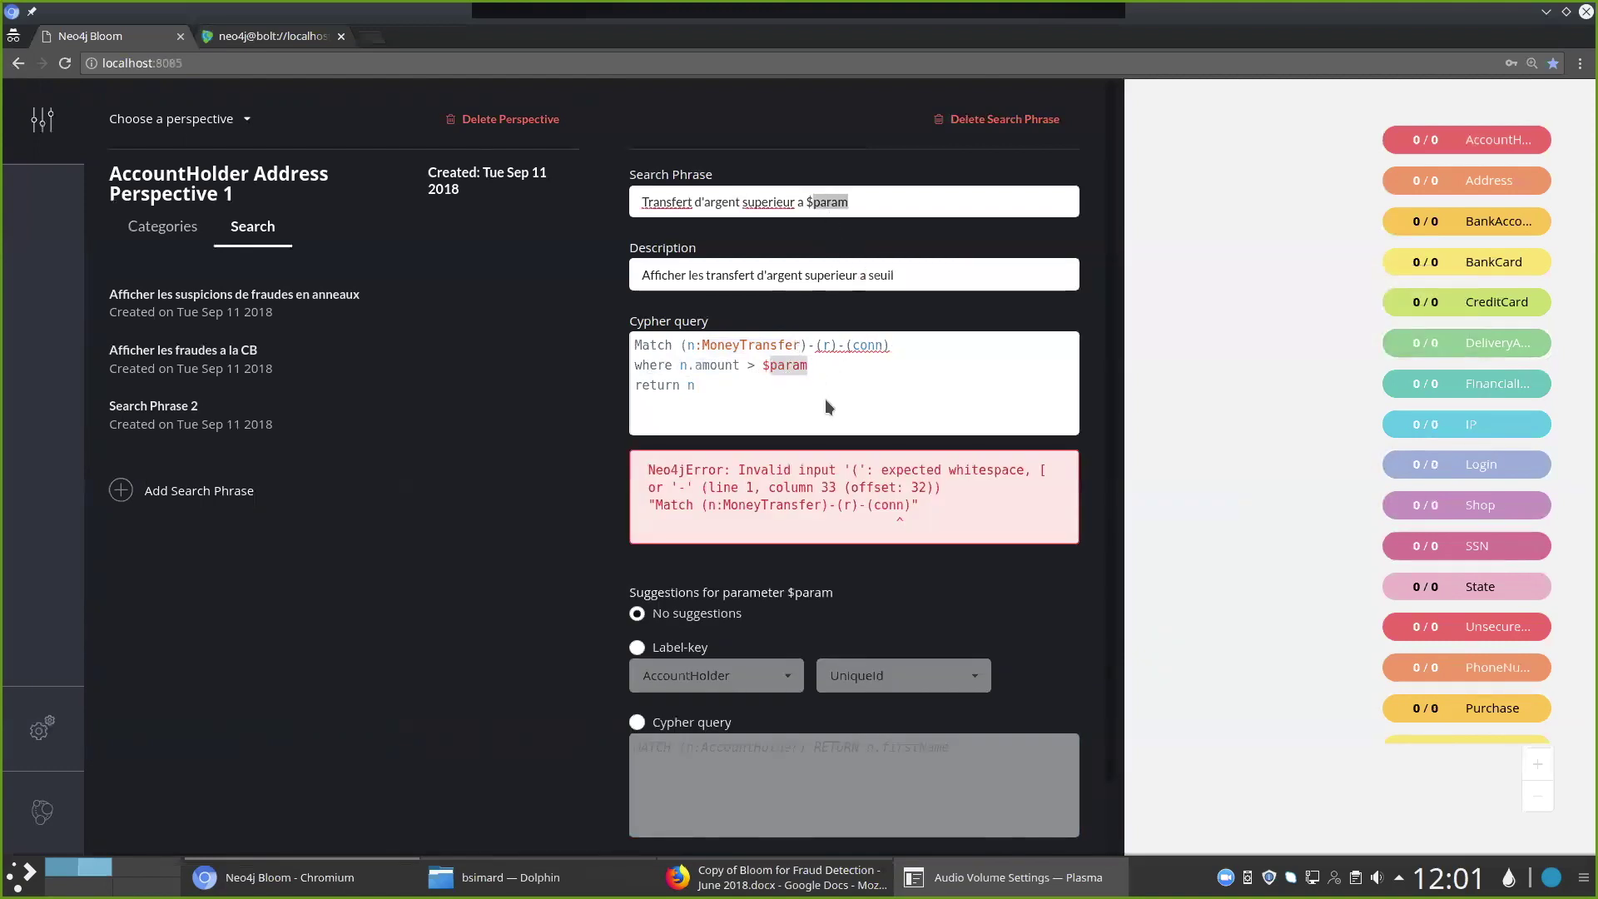
# Correct the query to match the relationship as [r] and return n, r, conn
pyautogui.click(842, 345)
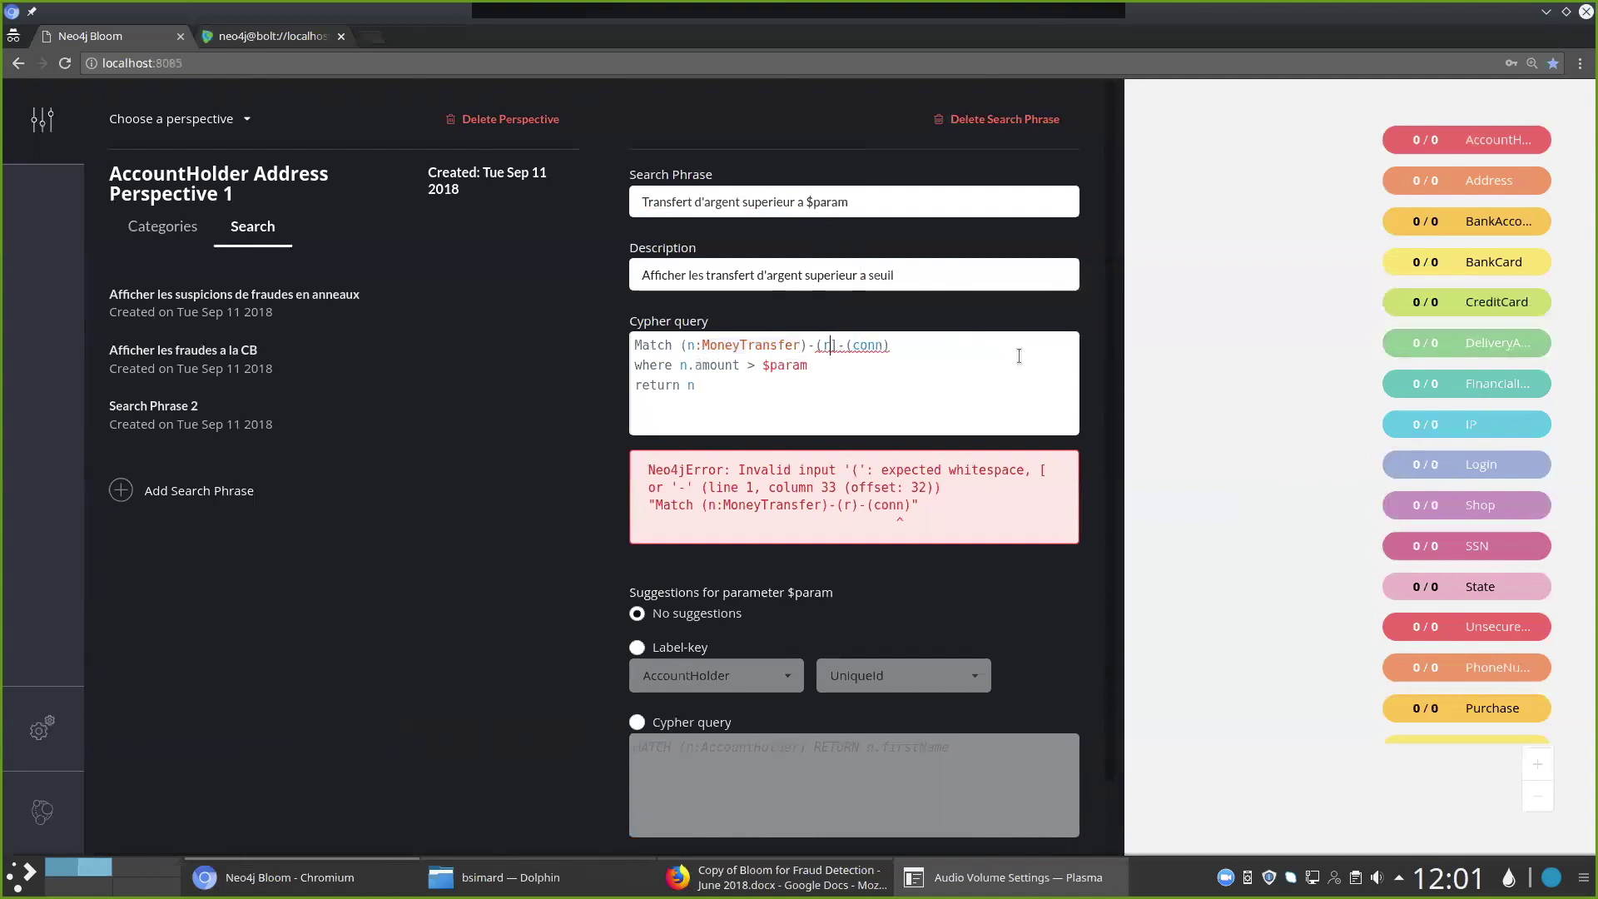
pyautogui.press('BackSpace')
pyautogui.write('[')
pyautogui.write('r, conn')
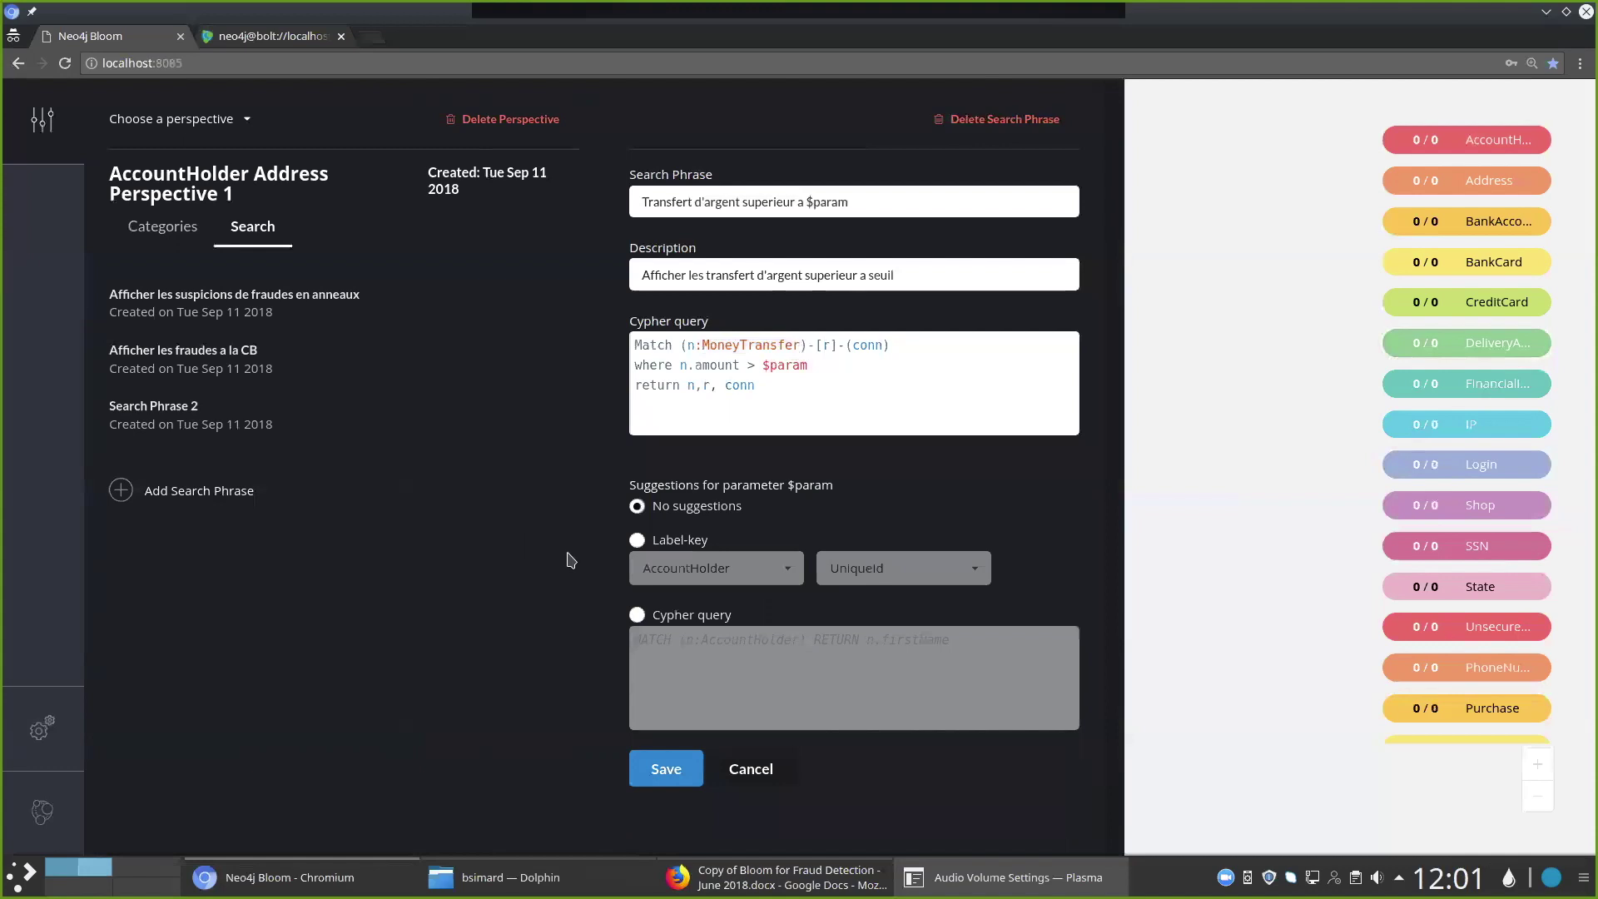
# Save the corrected search phrase and clear the scene search box
pyautogui.click(662, 776)
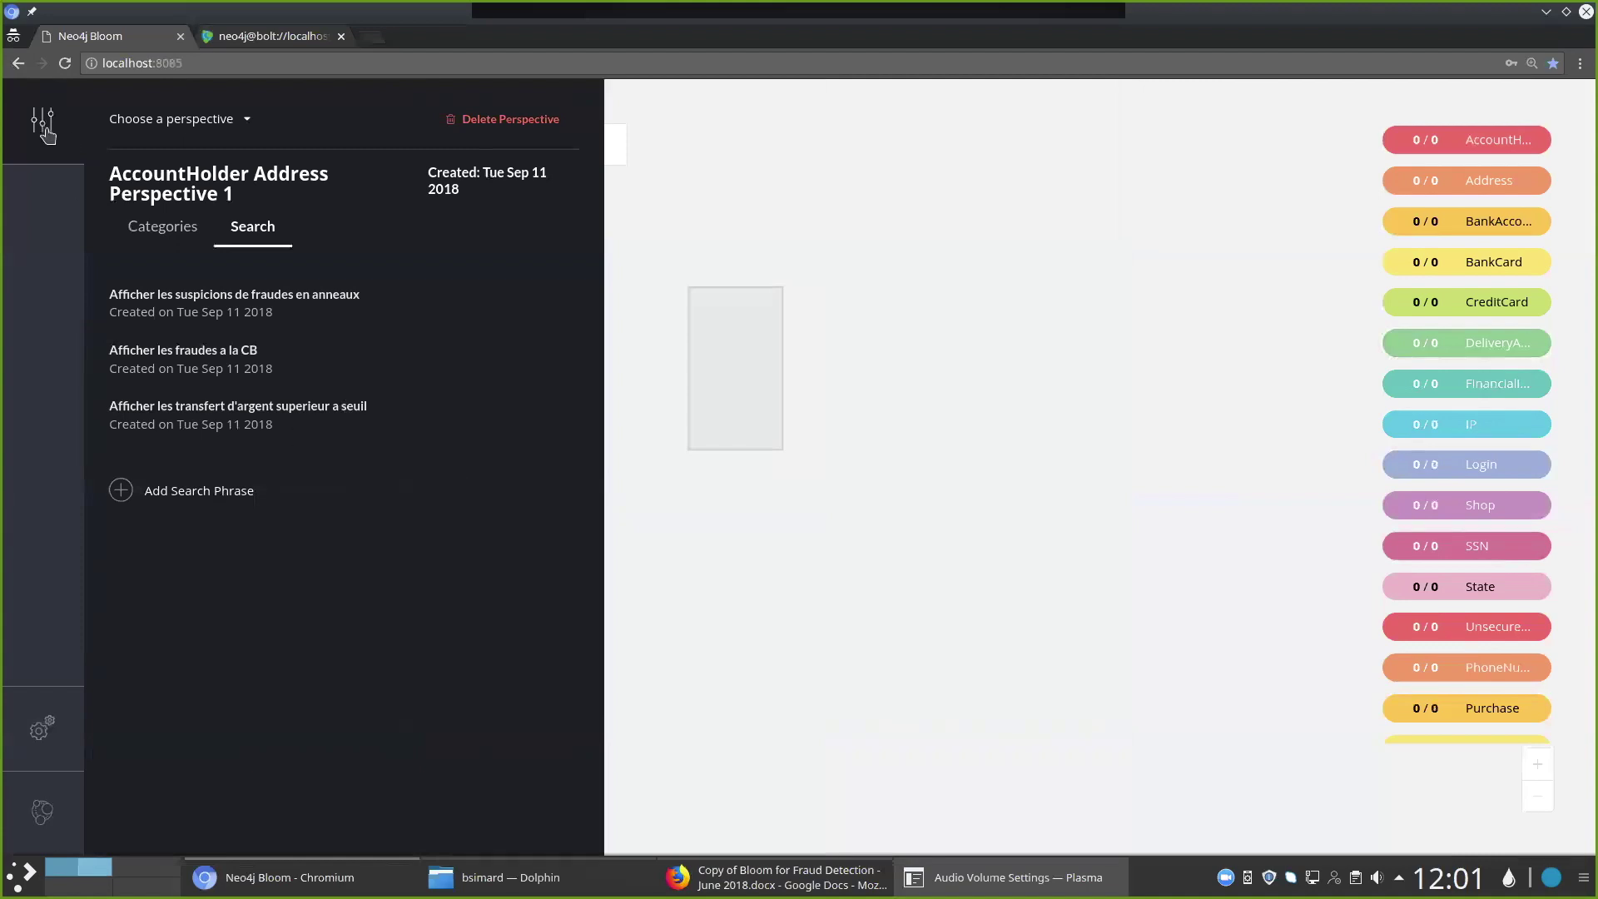
pyautogui.click(44, 125)
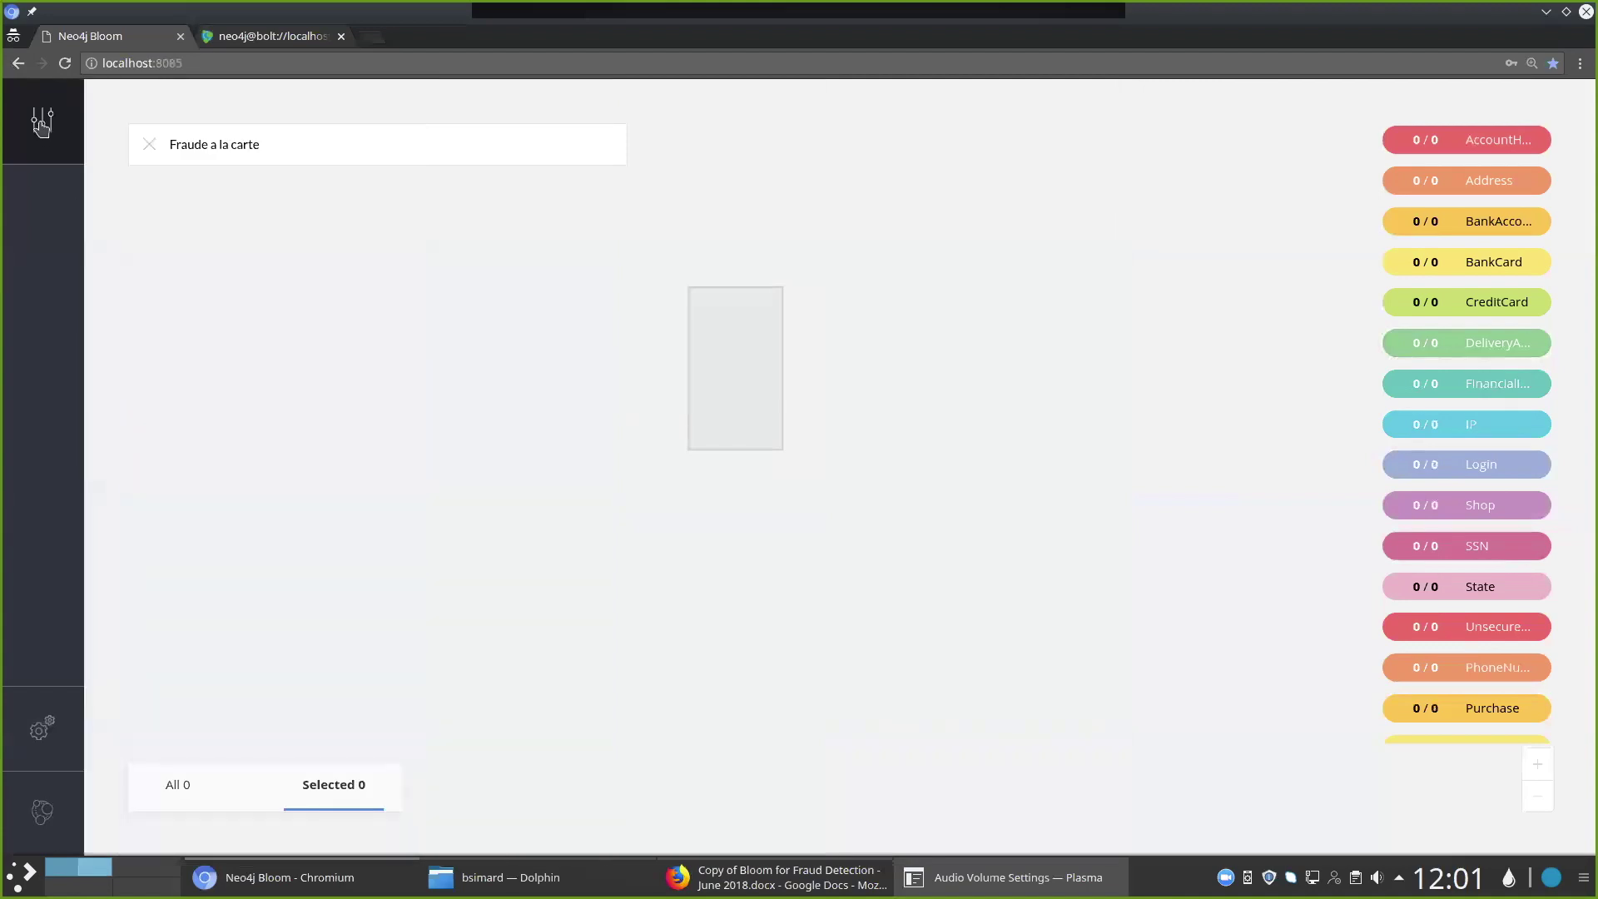
pyautogui.click(306, 144)
pyautogui.hotkey('ctrl', 'a')
pyautogui.press('BackSpace')
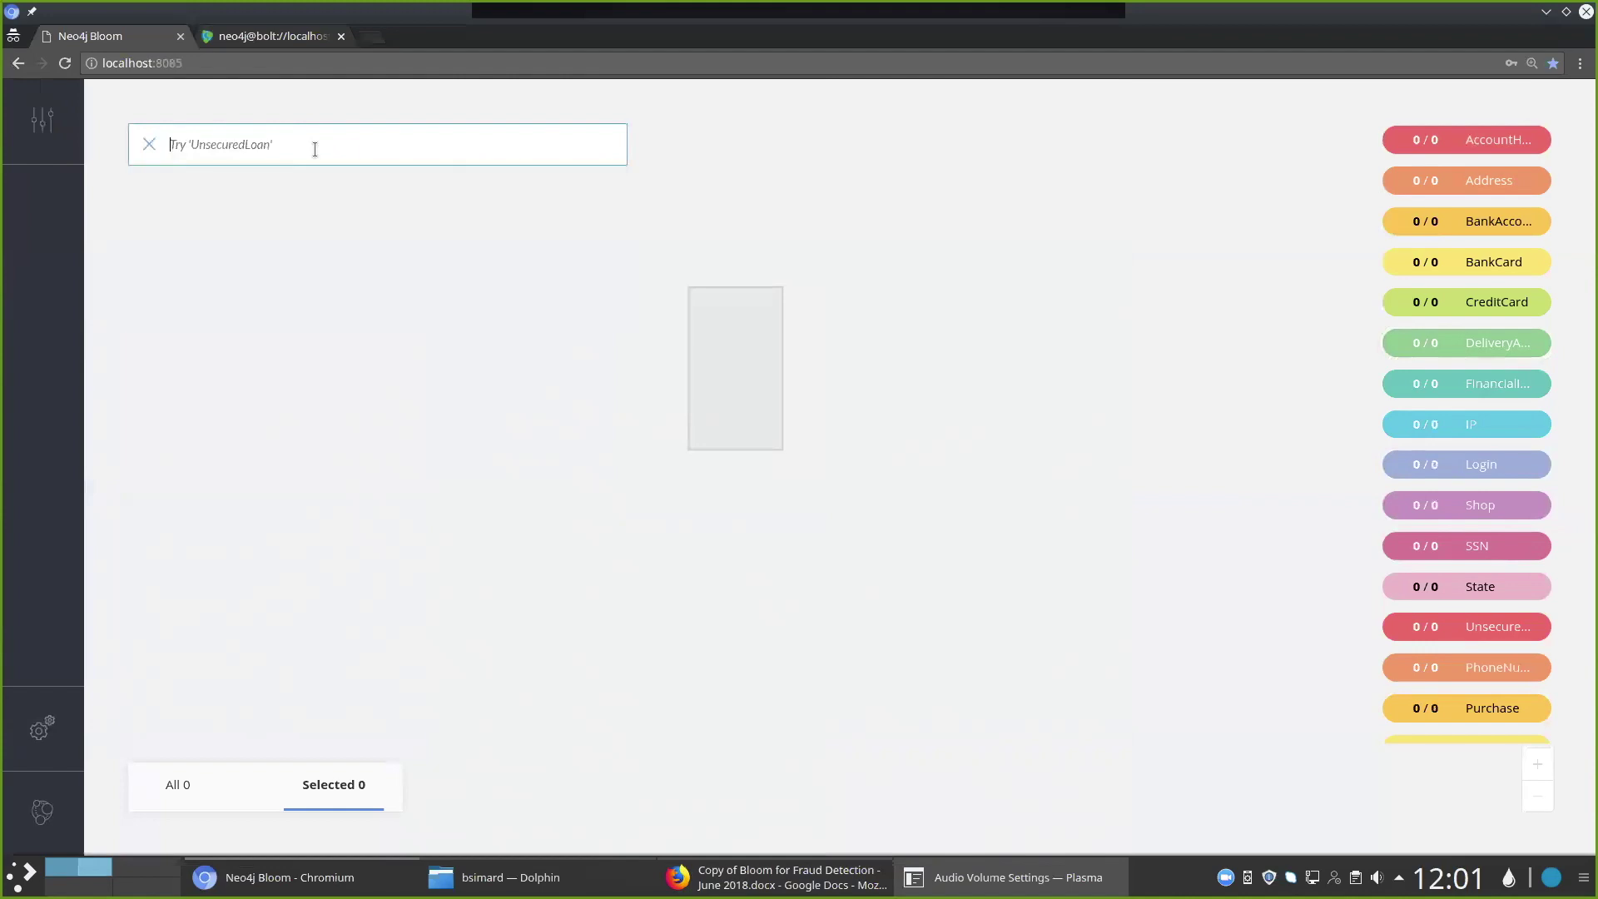
# Check the saved search phrases list, then try searching 'Affichier' in the scene
pyautogui.click(43, 121)
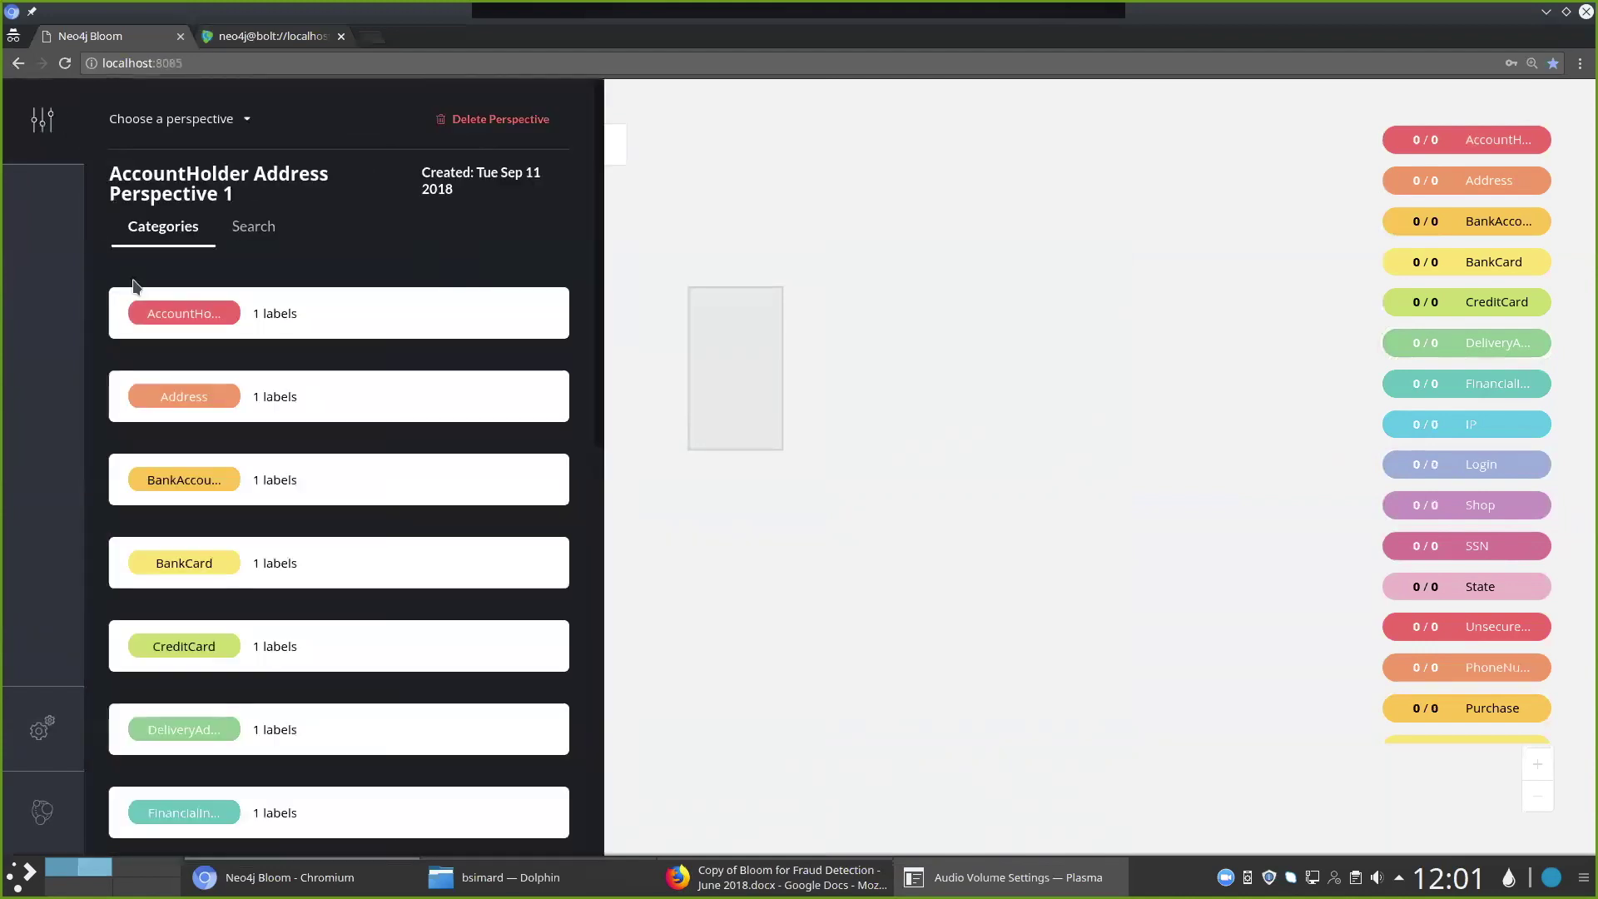
pyautogui.click(257, 226)
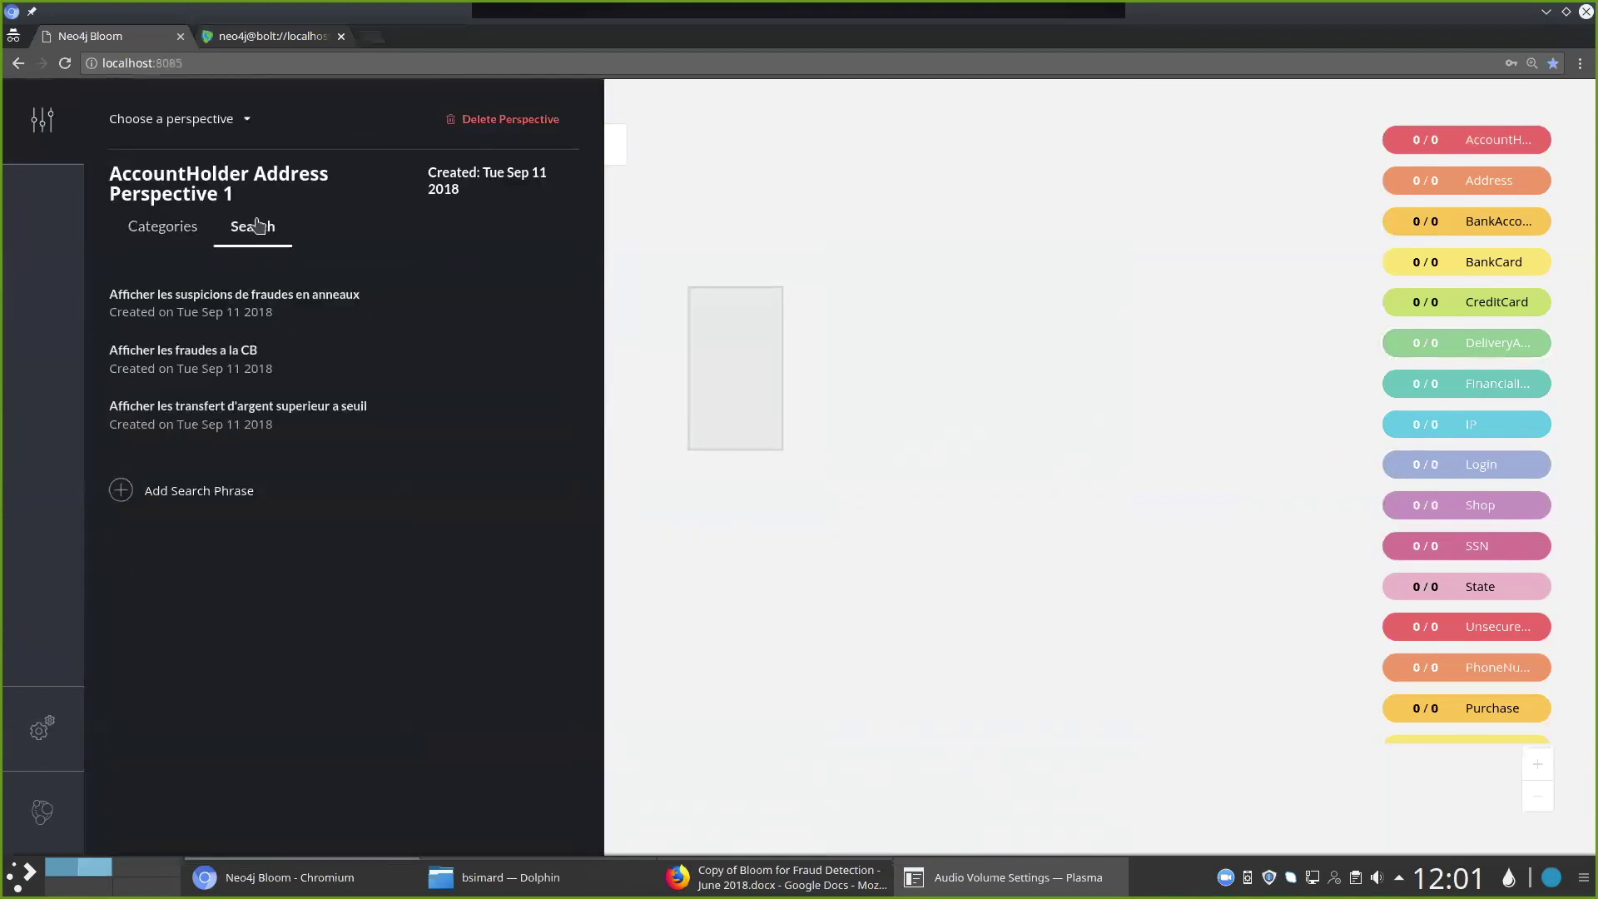
pyautogui.click(43, 127)
pyautogui.click(227, 146)
pyautogui.write('Affichier')
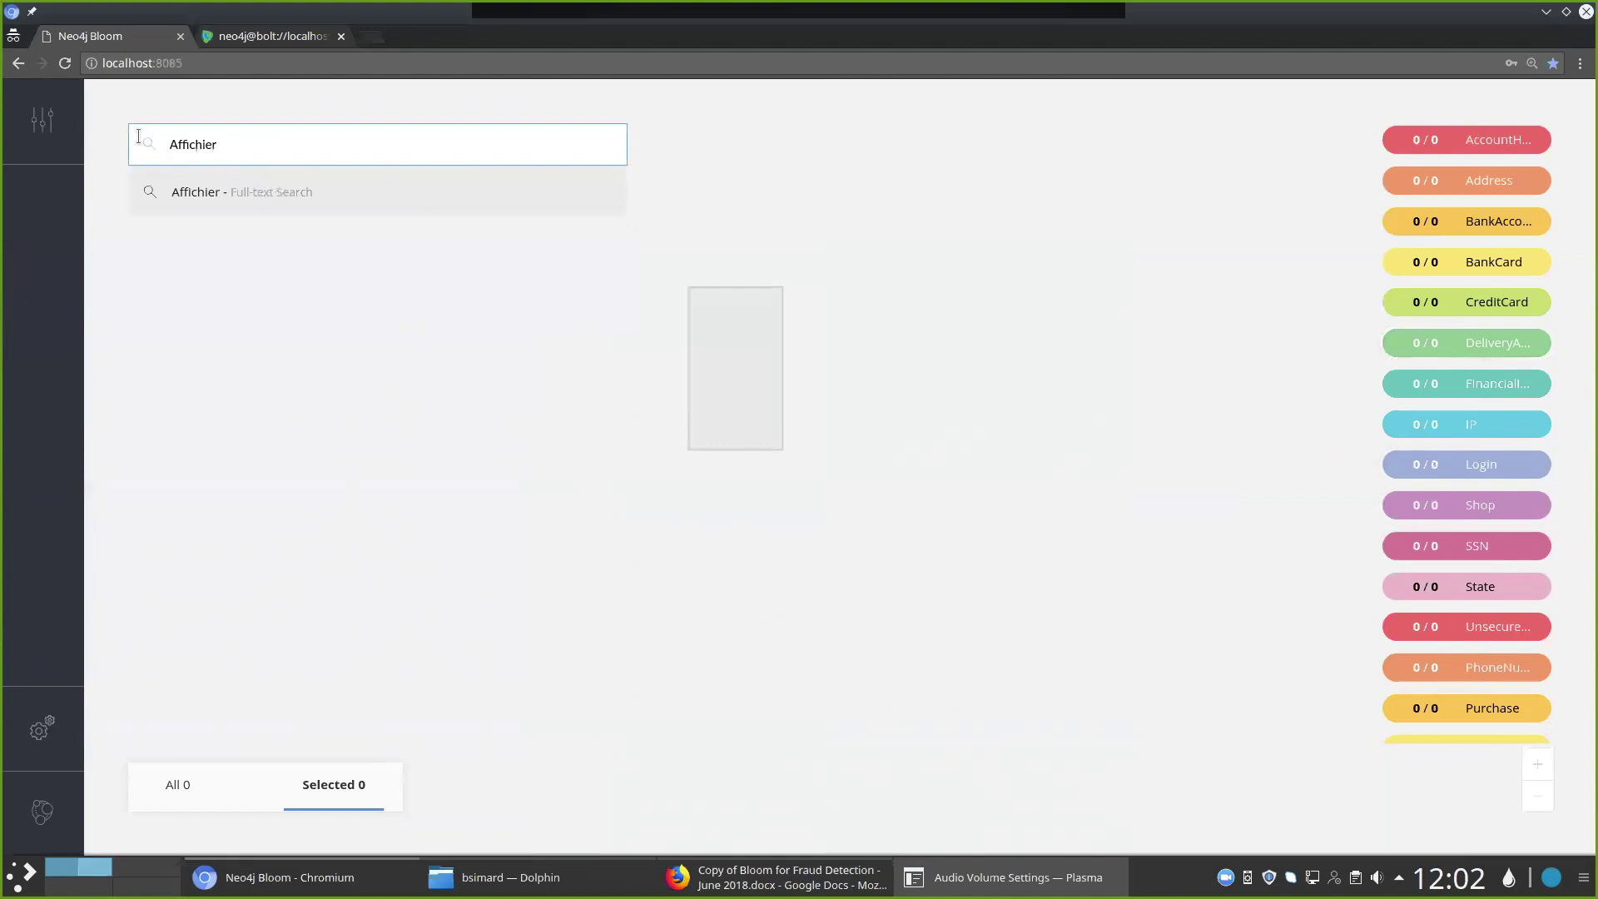
# Reopen the transfer search phrase to review its wording, then select the search box text
pyautogui.click(42, 122)
pyautogui.click(254, 227)
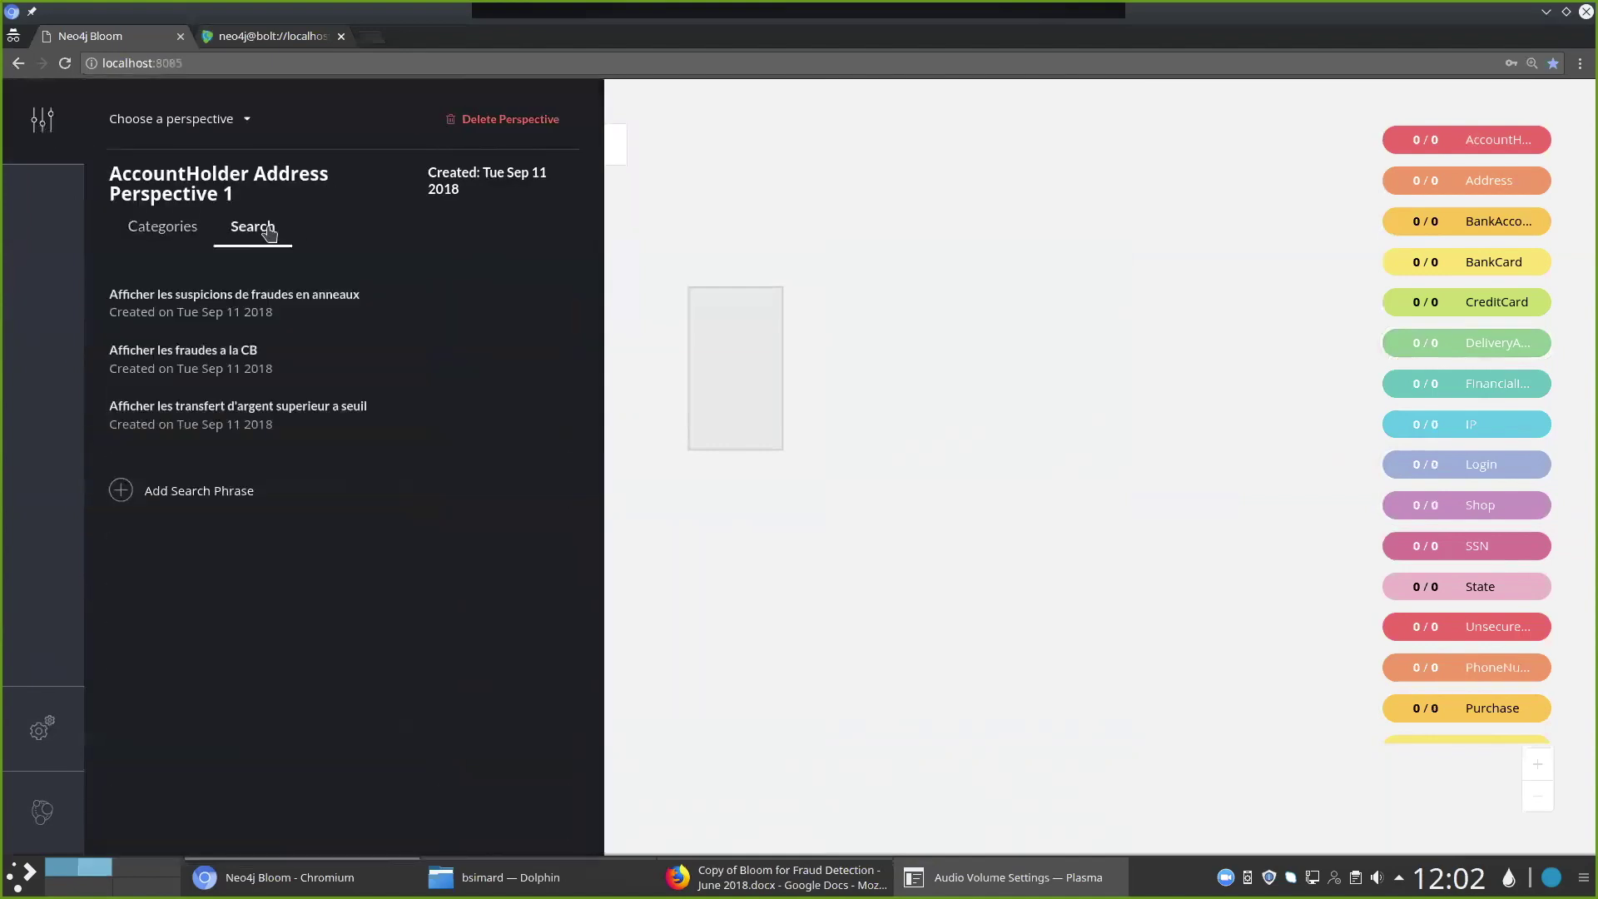
pyautogui.click(196, 416)
pyautogui.click(870, 210)
pyautogui.click(40, 132)
pyautogui.doubleClick(237, 153)
# Search 'Transfert d'argent superieur a 500' and run the matching search phrase suggestion
pyautogui.write('Transfert')
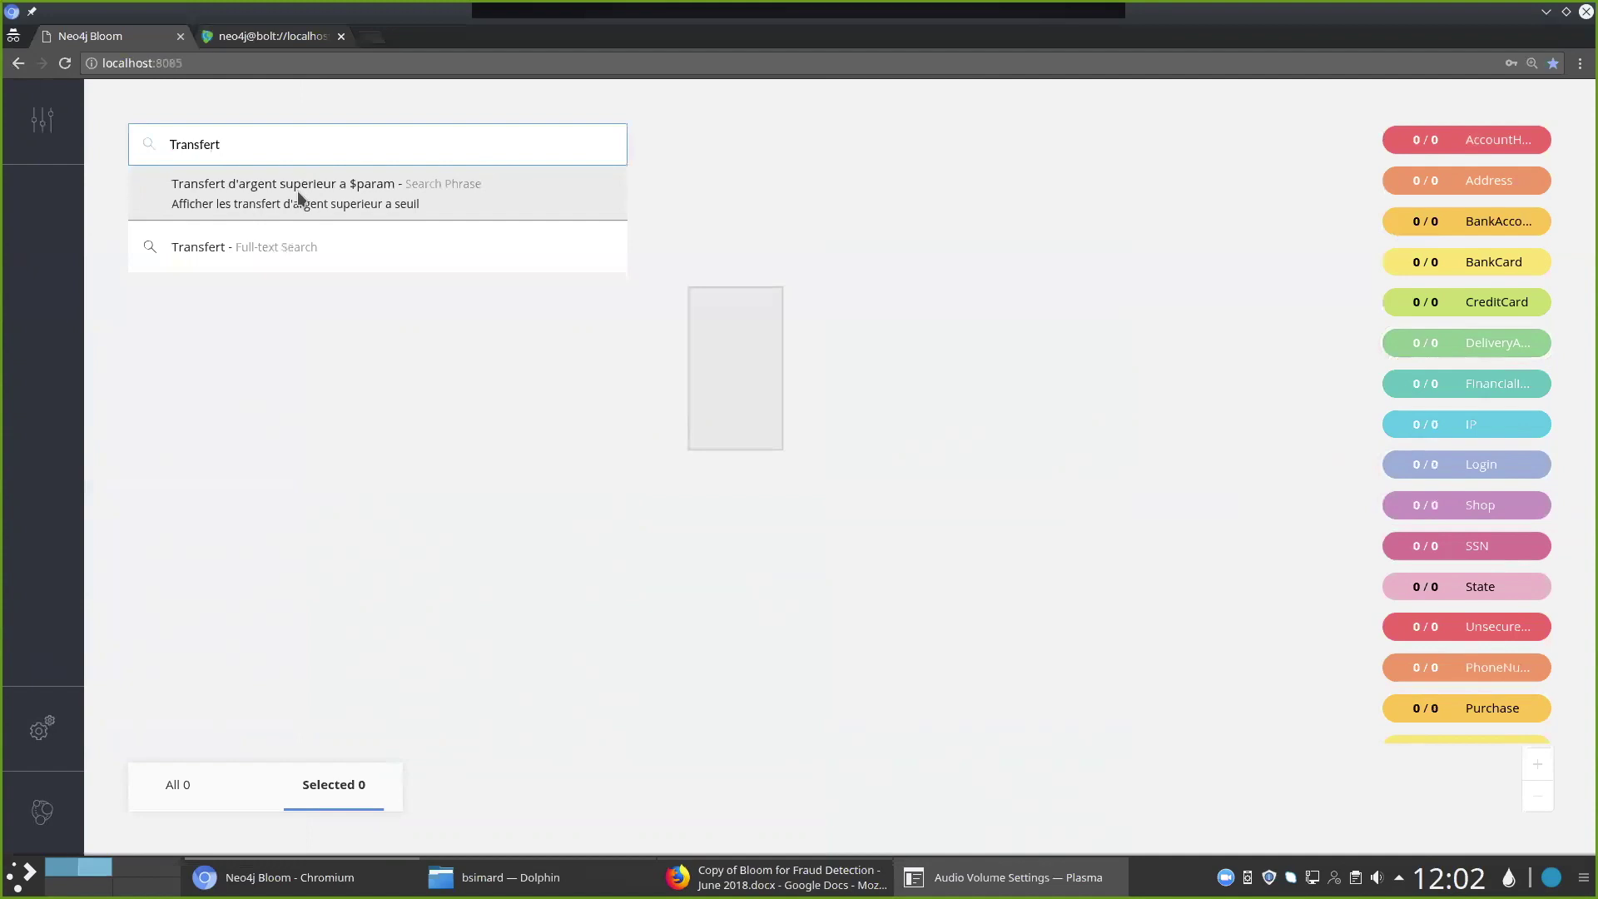
pyautogui.write("d'argent superieur a ")
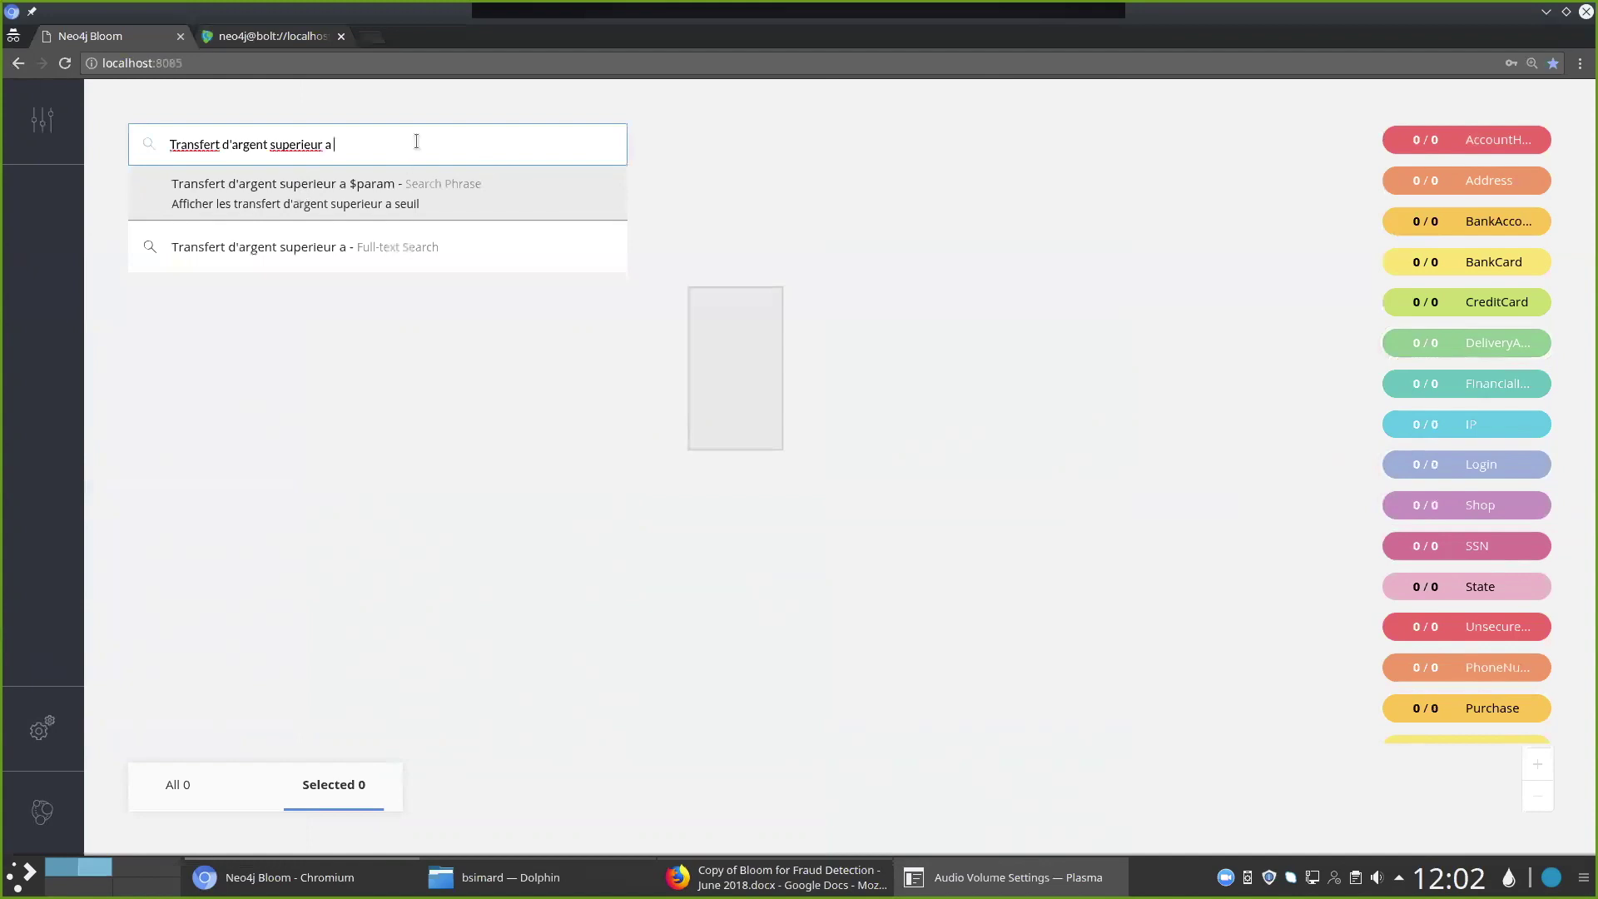
pyautogui.write('500')
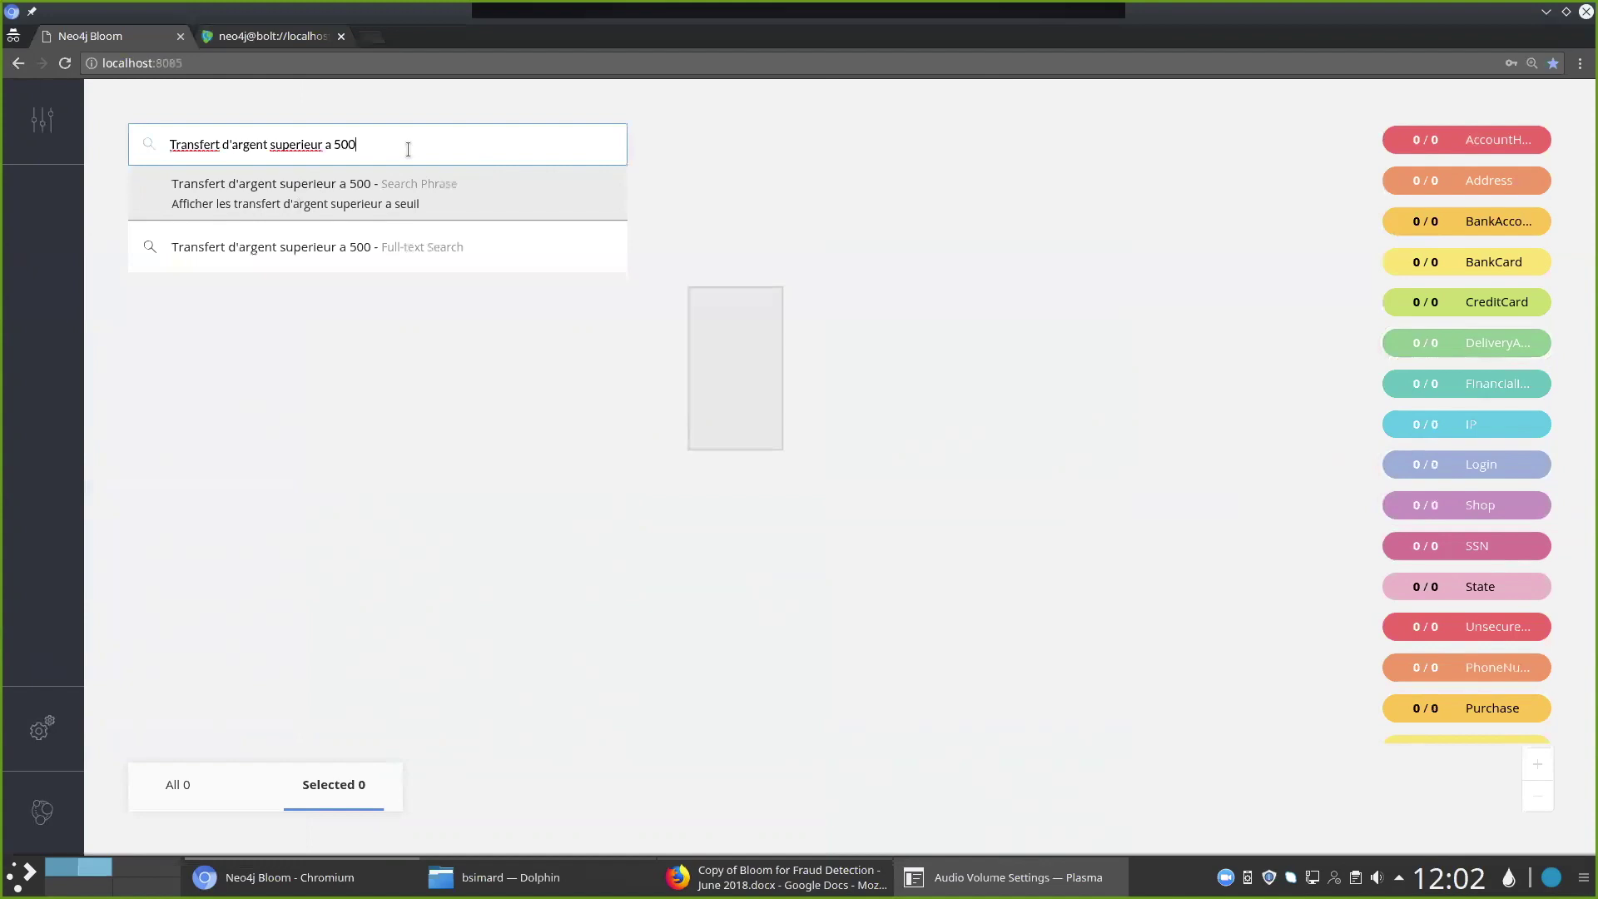
pyautogui.click(422, 191)
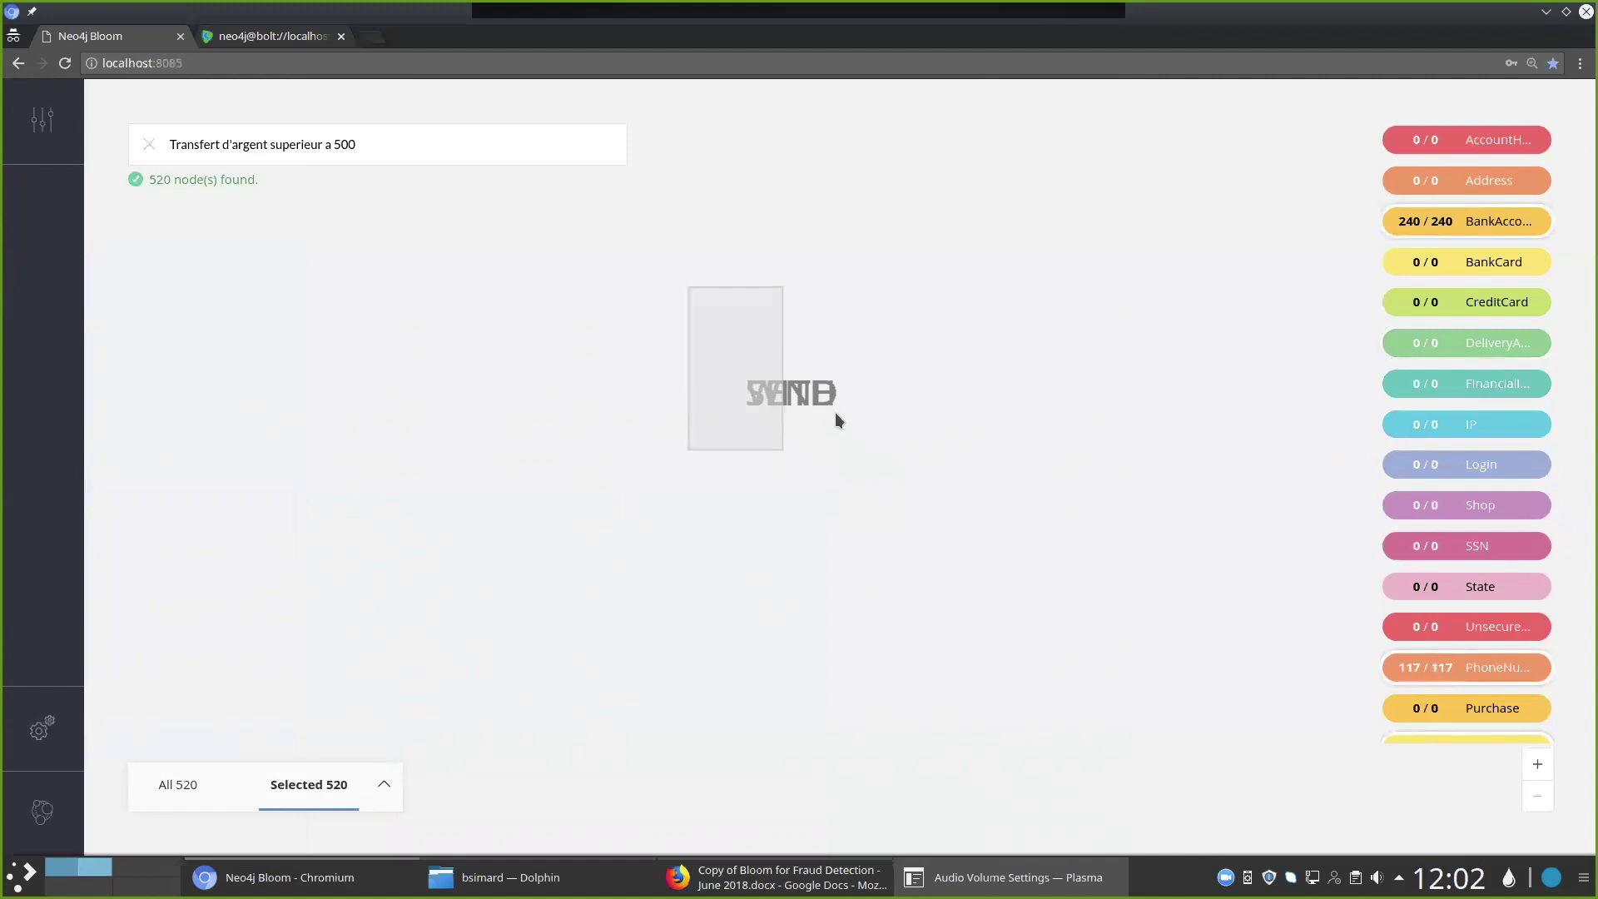
# Zoom out, then zoom back in on the transfer nodes so amounts like 405.85 are readable
pyautogui.click(1537, 800)
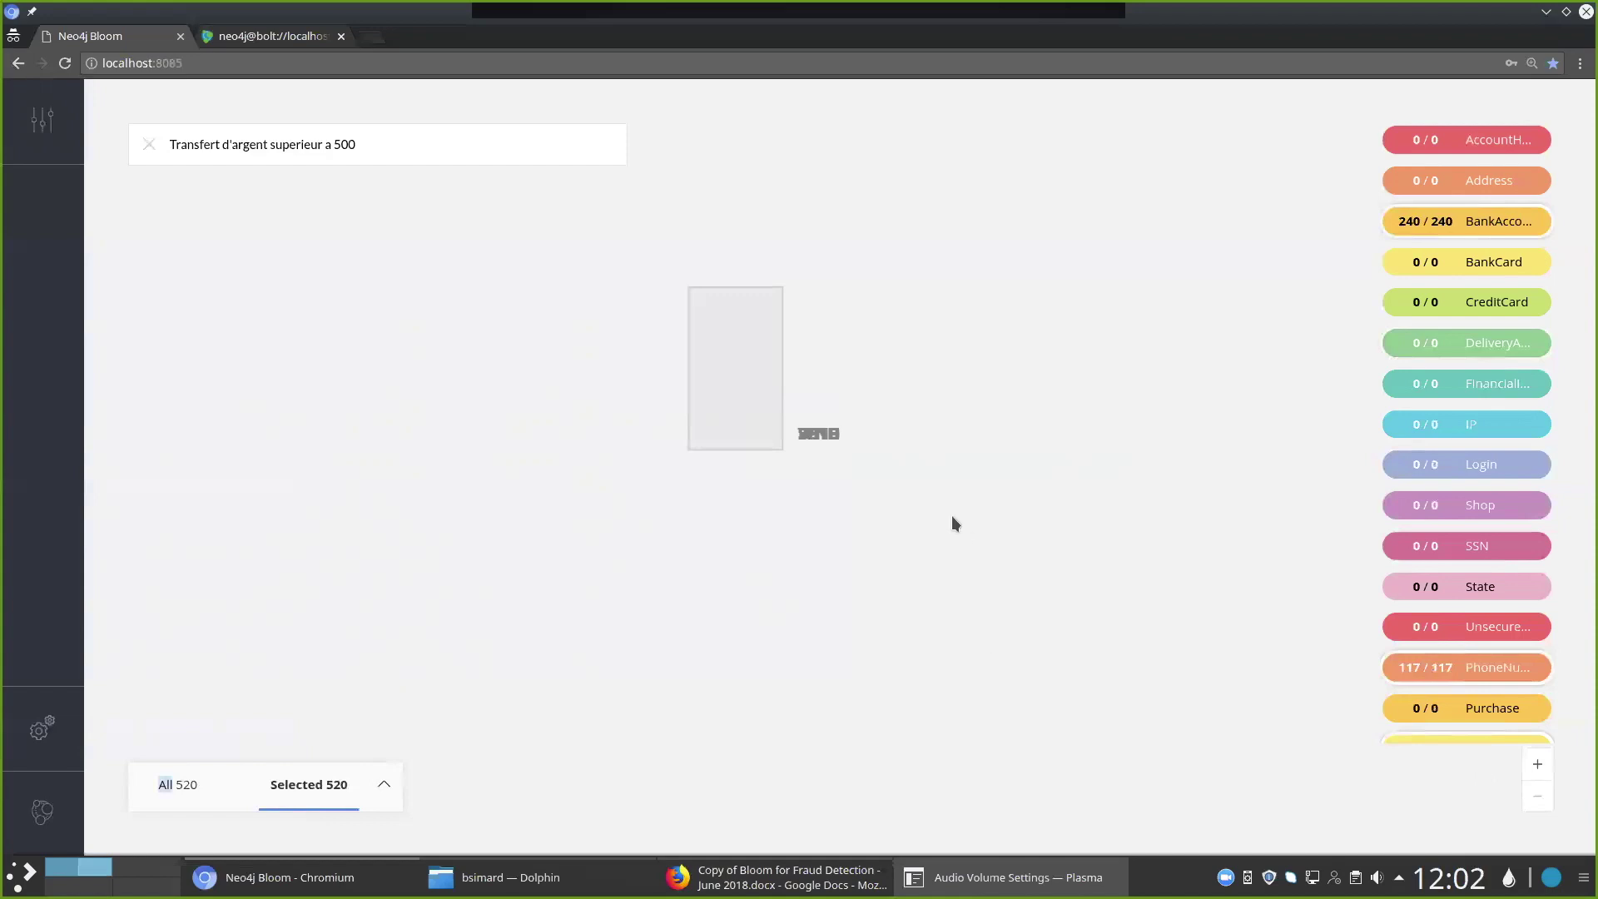
pyautogui.rightClick(943, 419)
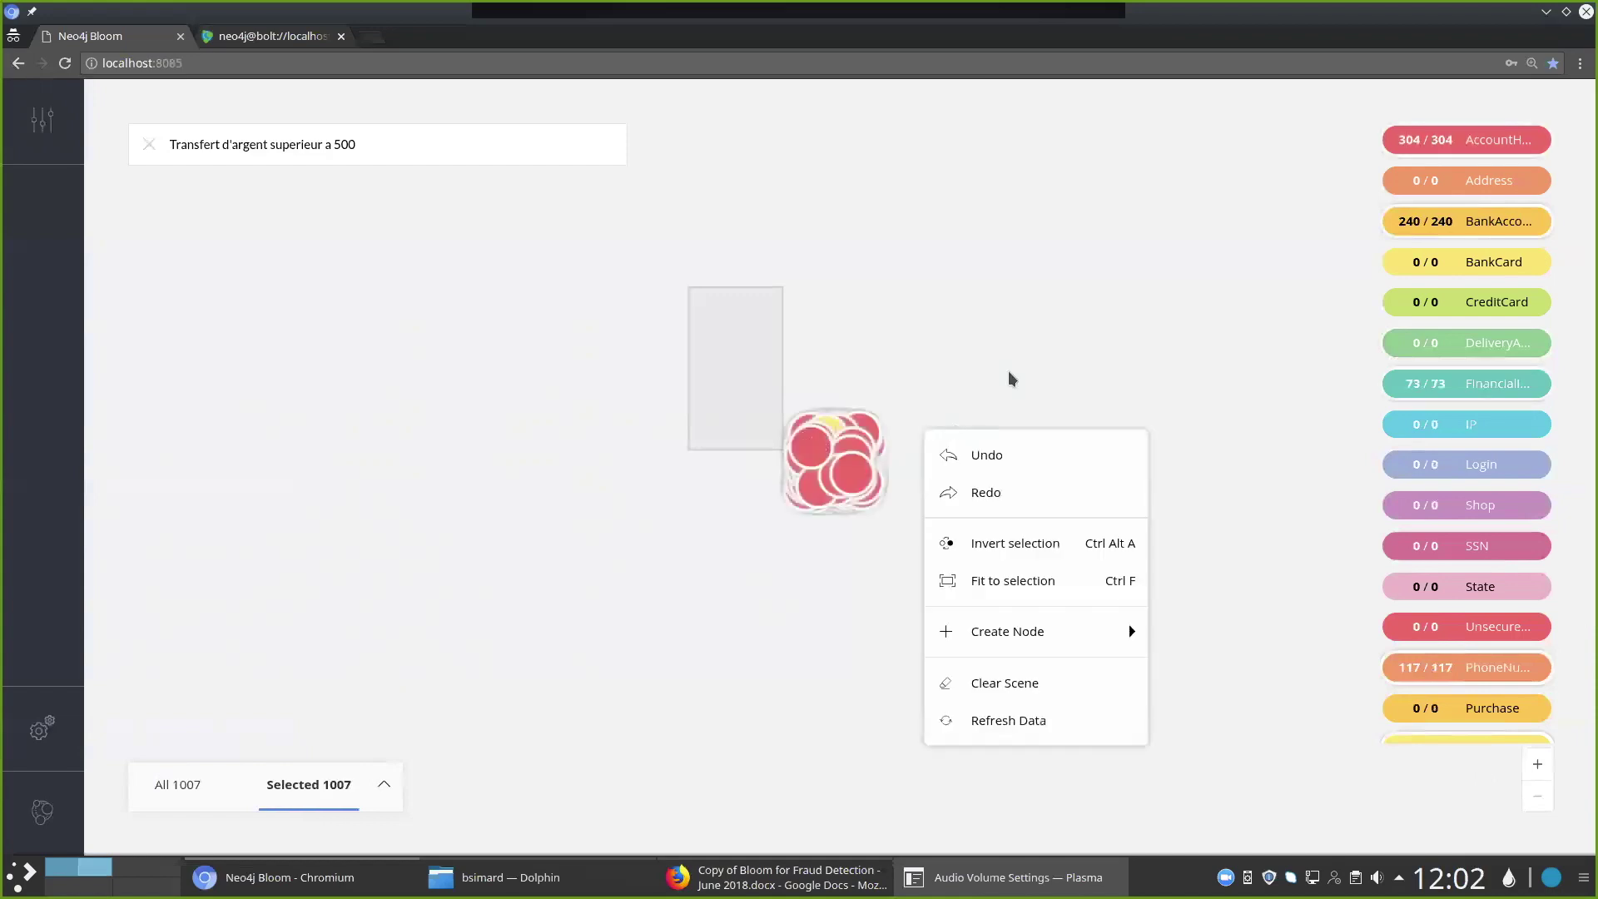
pyautogui.click(881, 354)
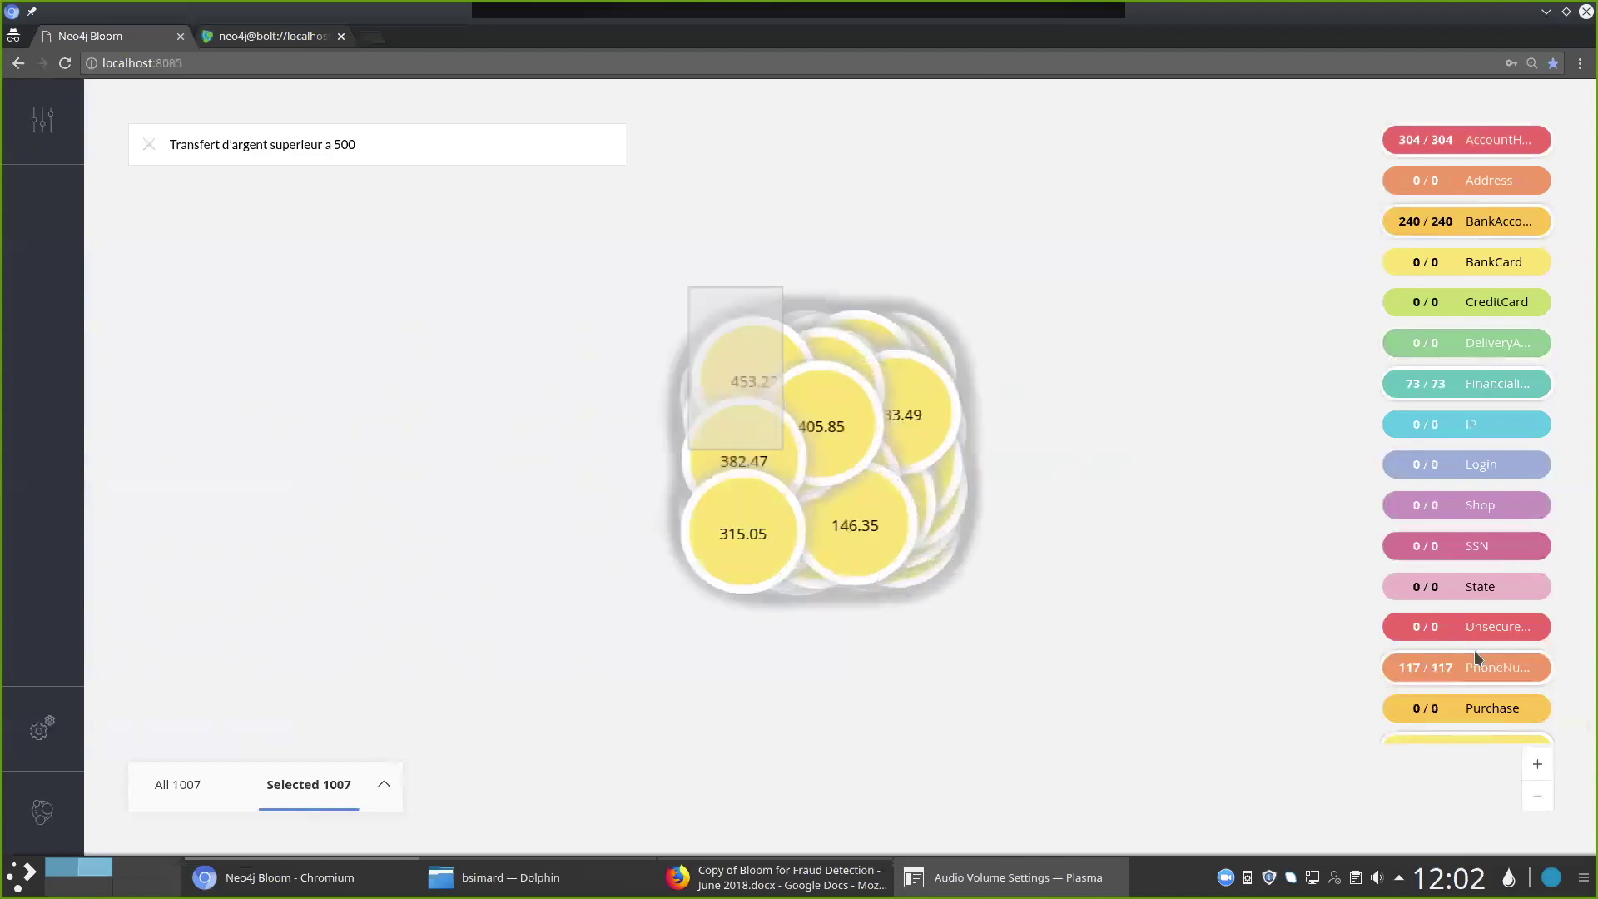
pyautogui.click(1537, 765)
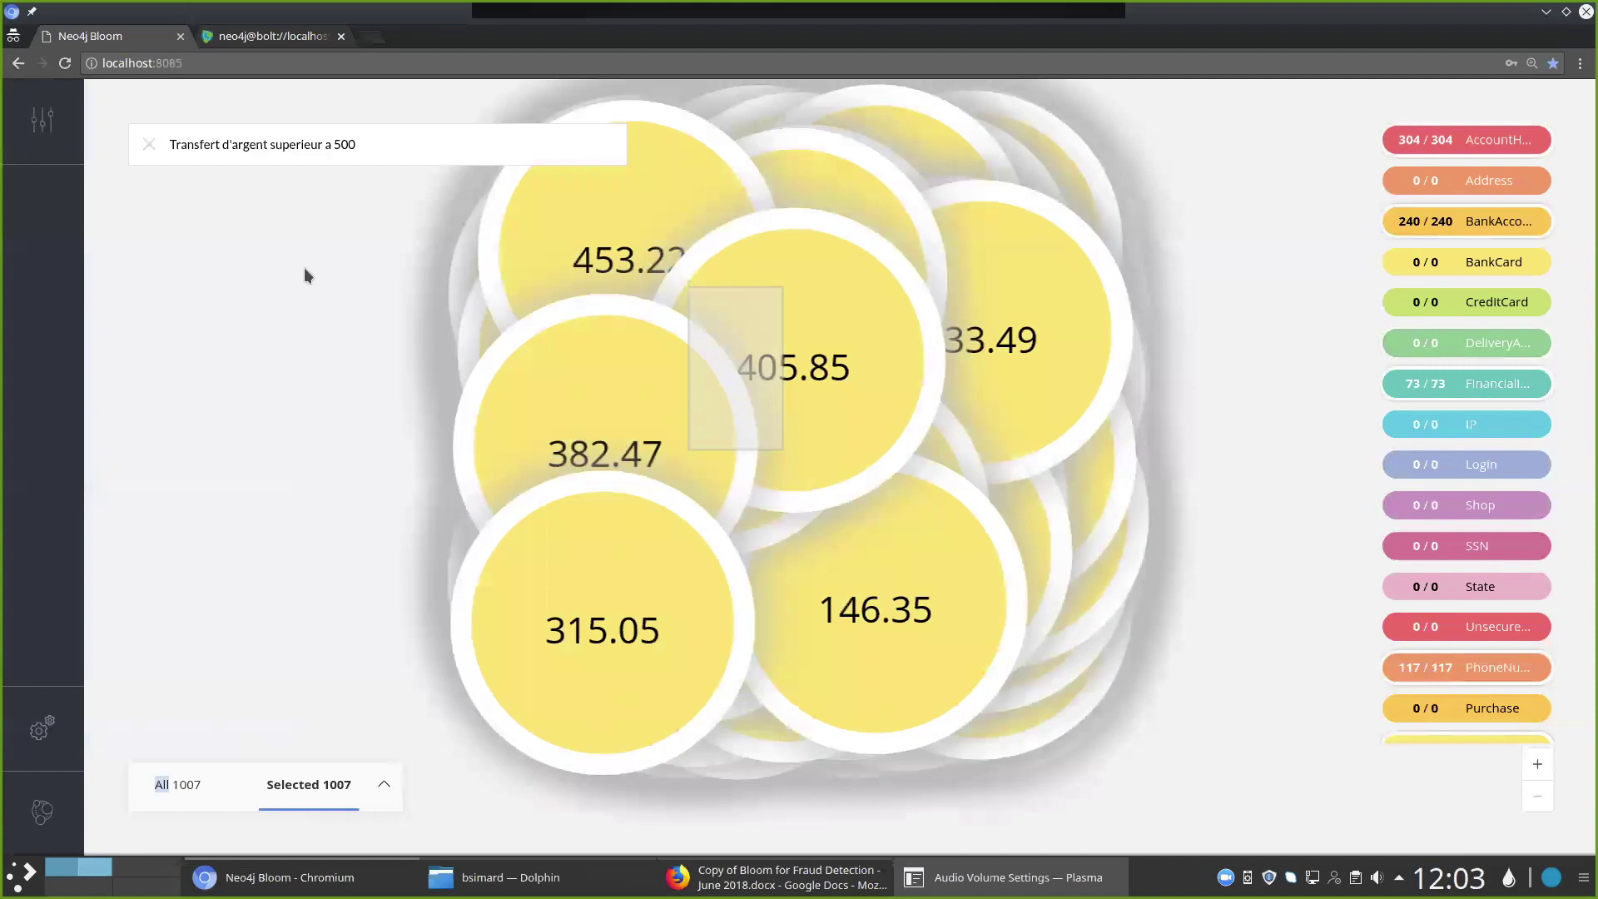
# Reload Bloom and try connecting to the graph with the saved login
pyautogui.click(64, 62)
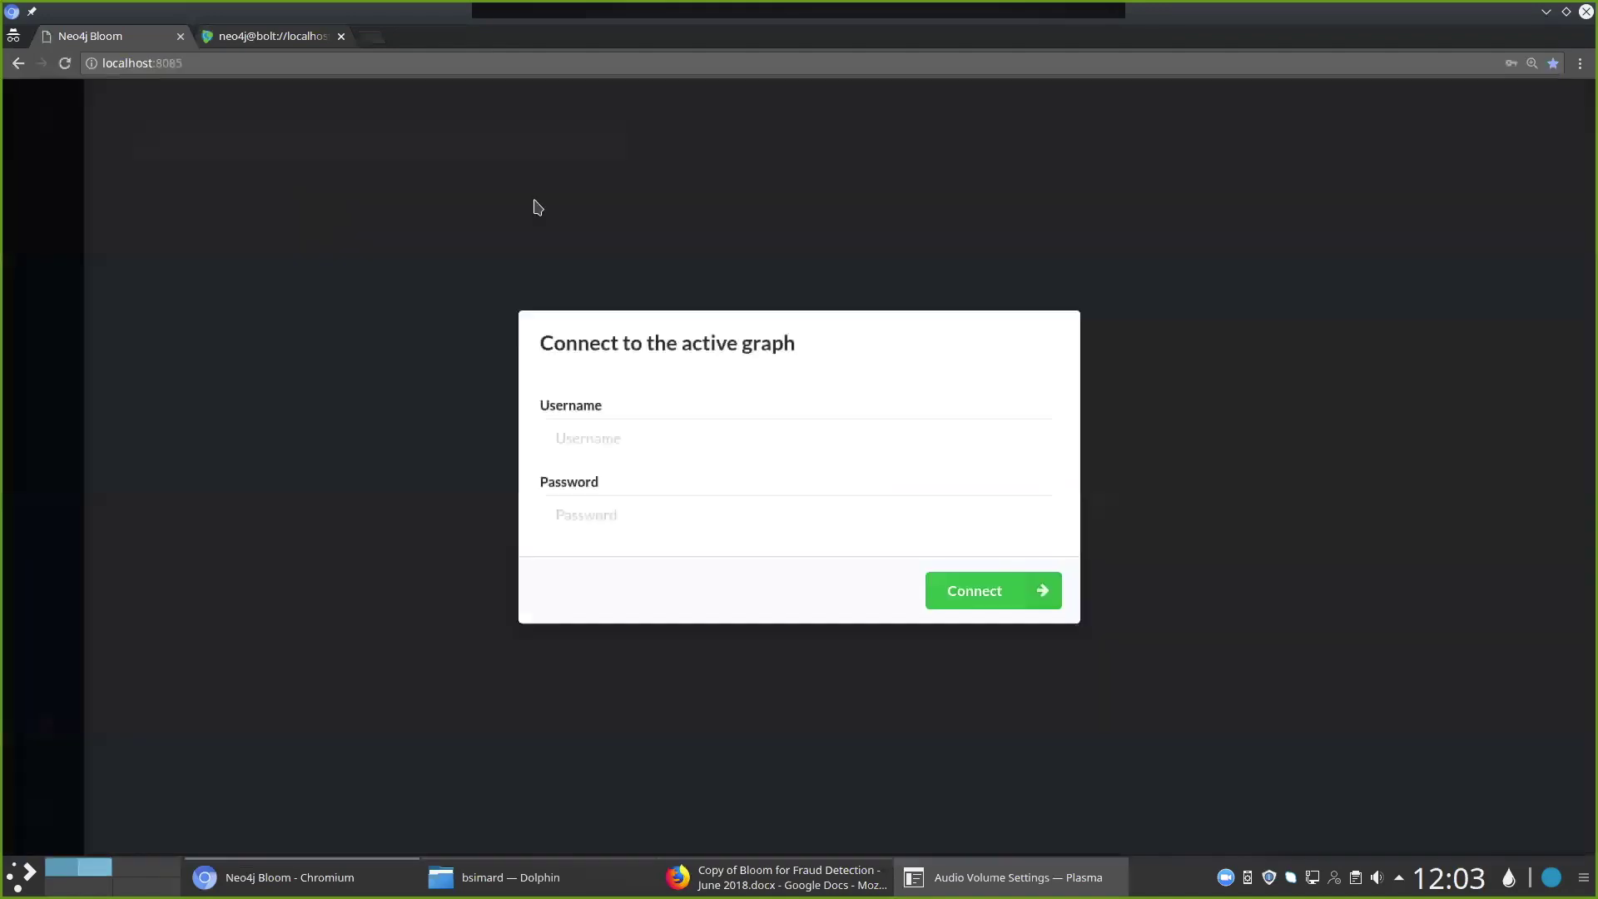
pyautogui.click(615, 435)
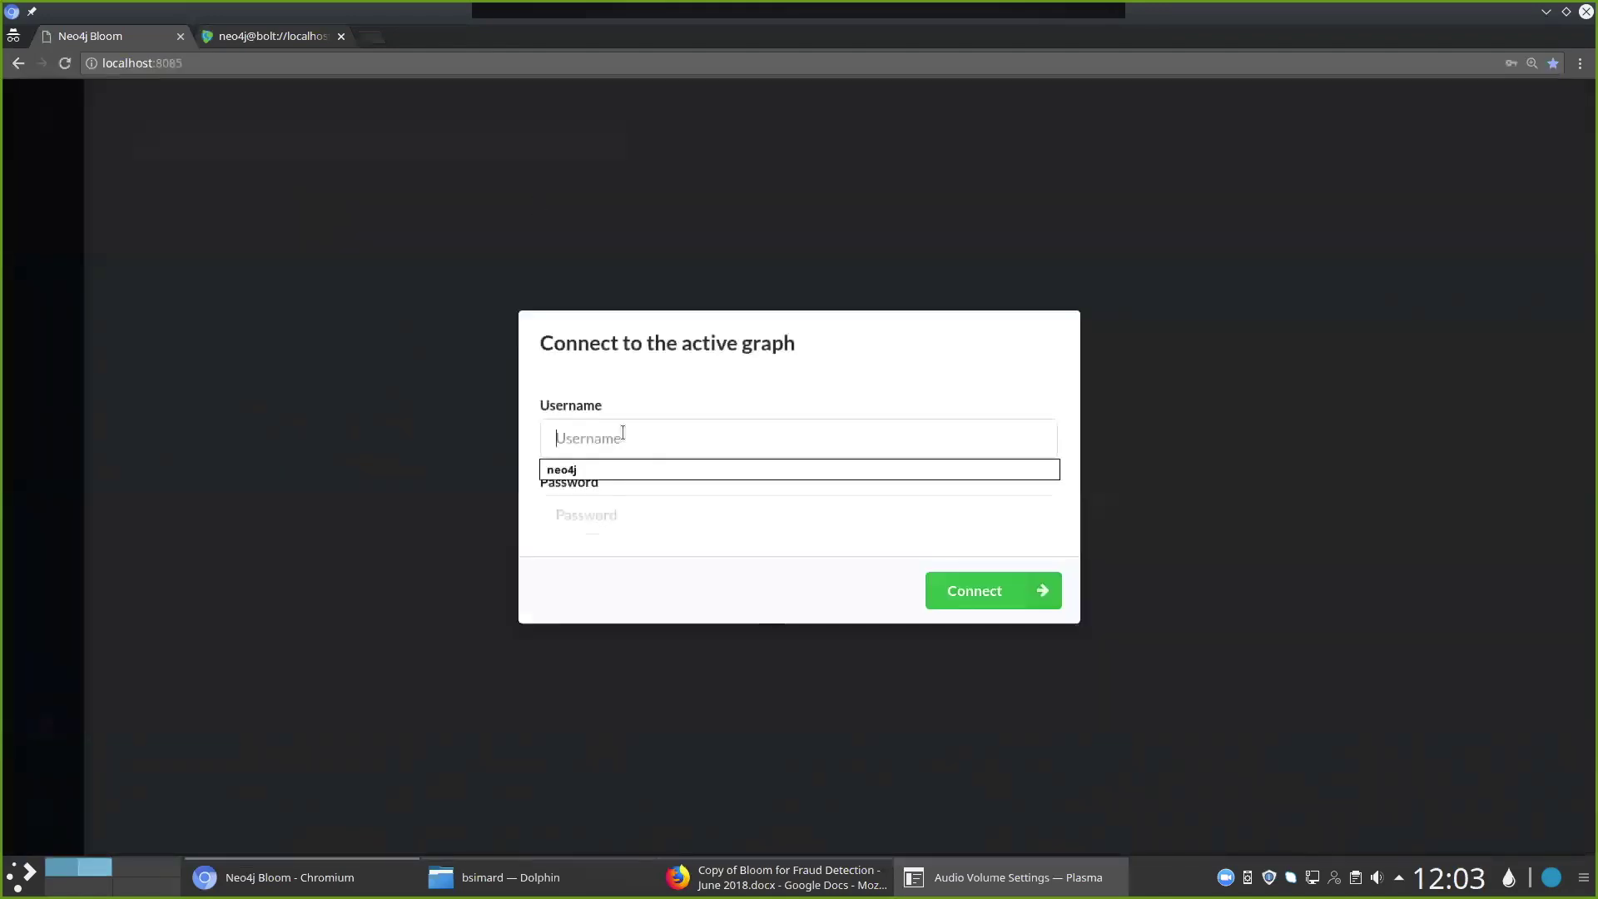
pyautogui.click(582, 470)
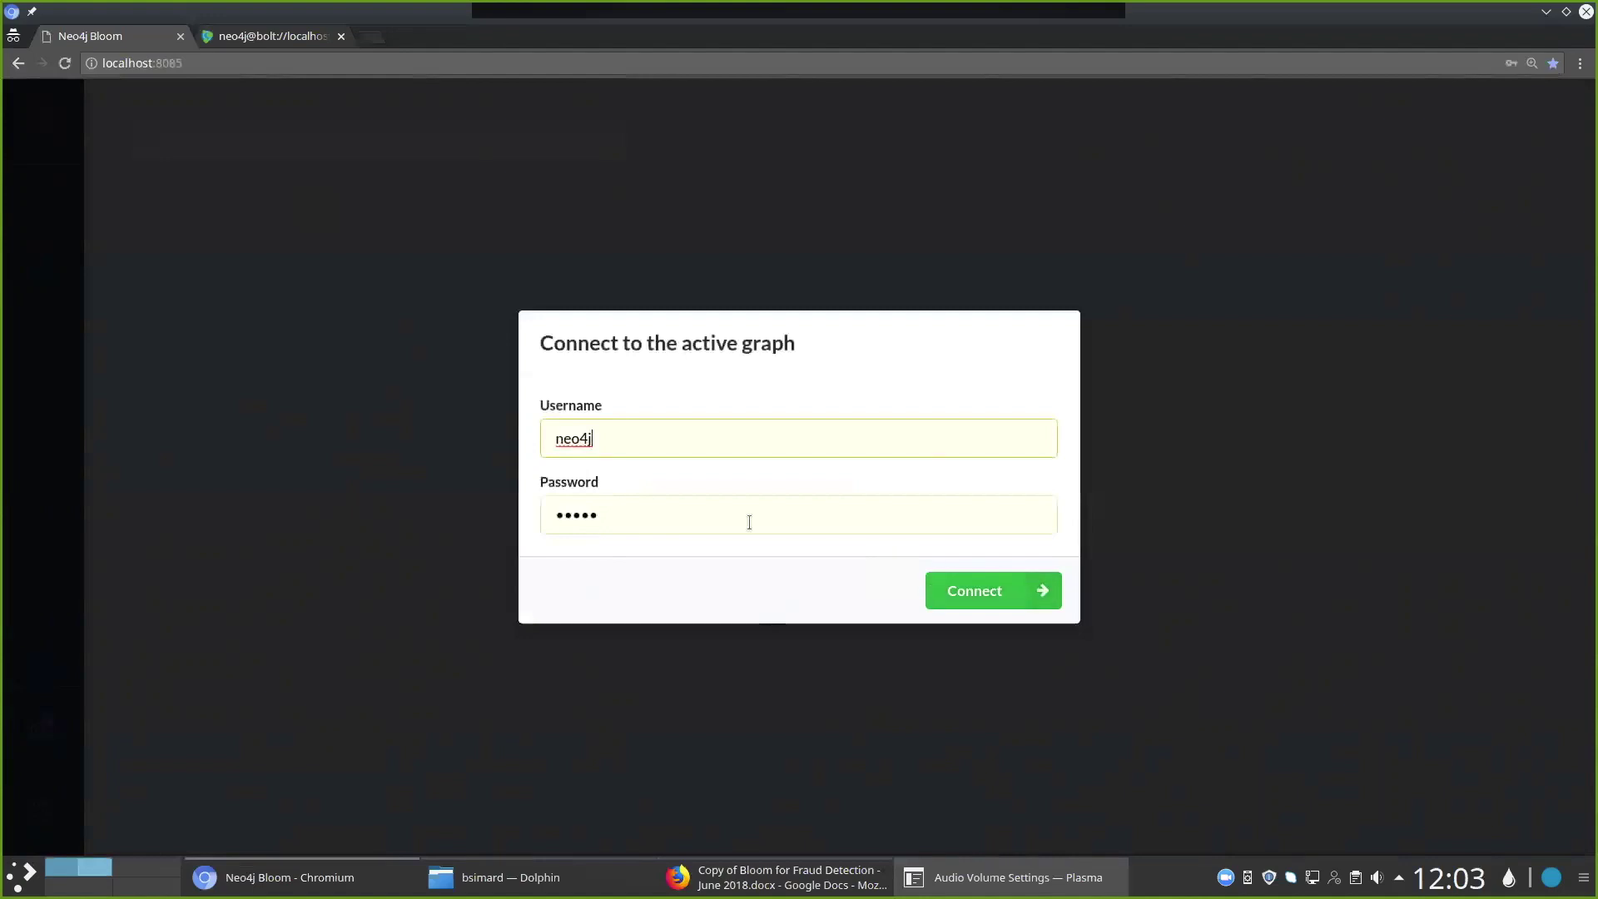
pyautogui.click(719, 505)
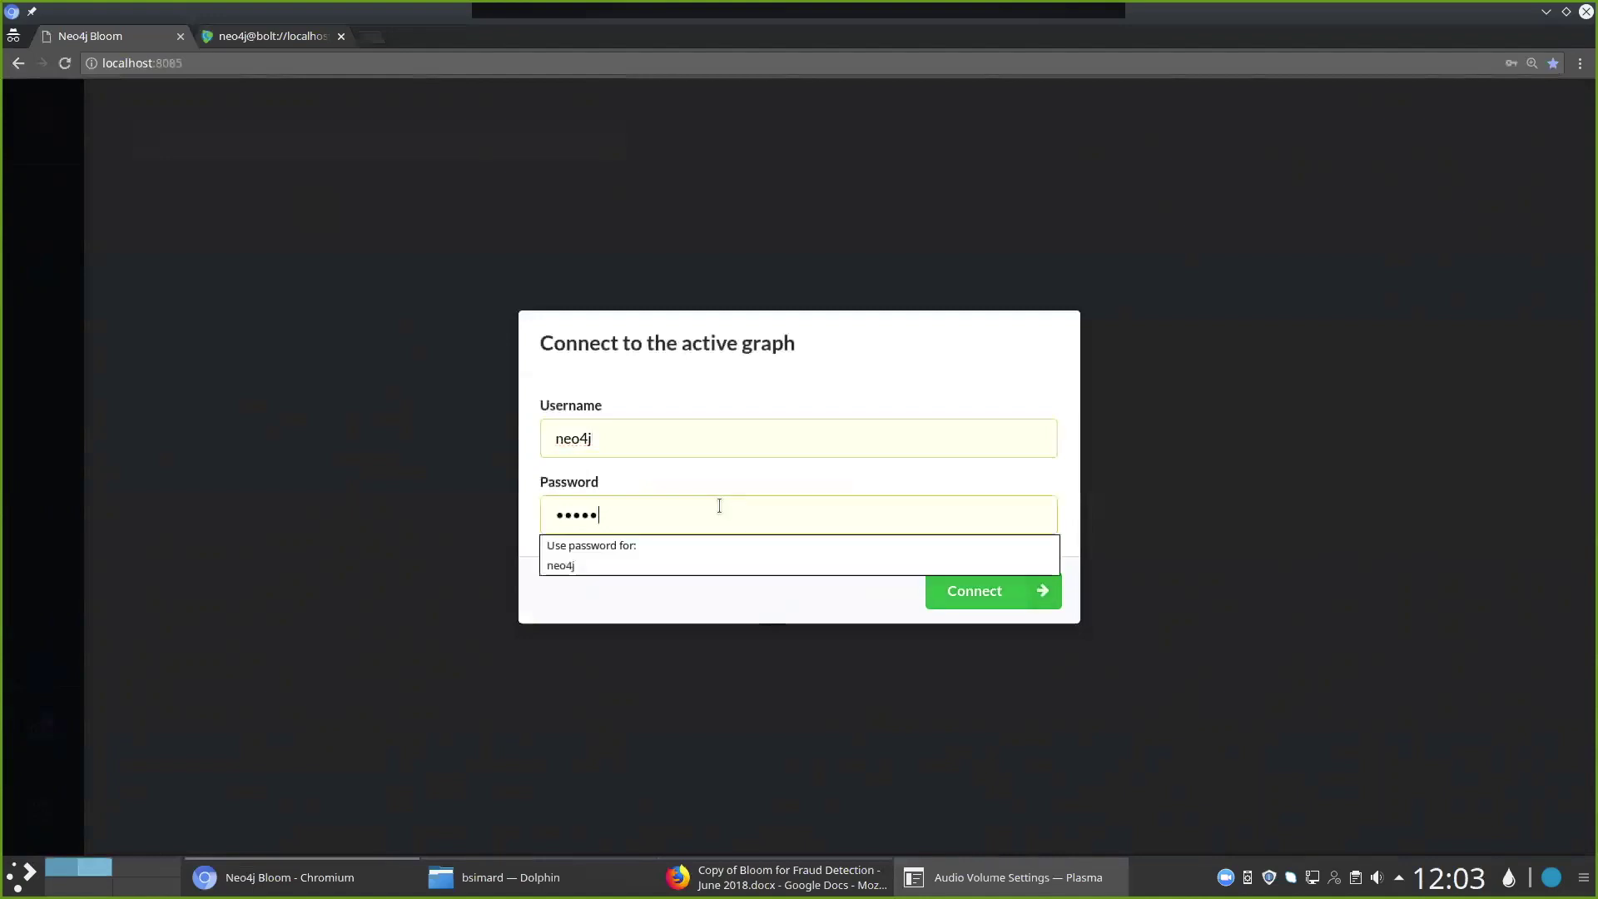
pyautogui.click(971, 592)
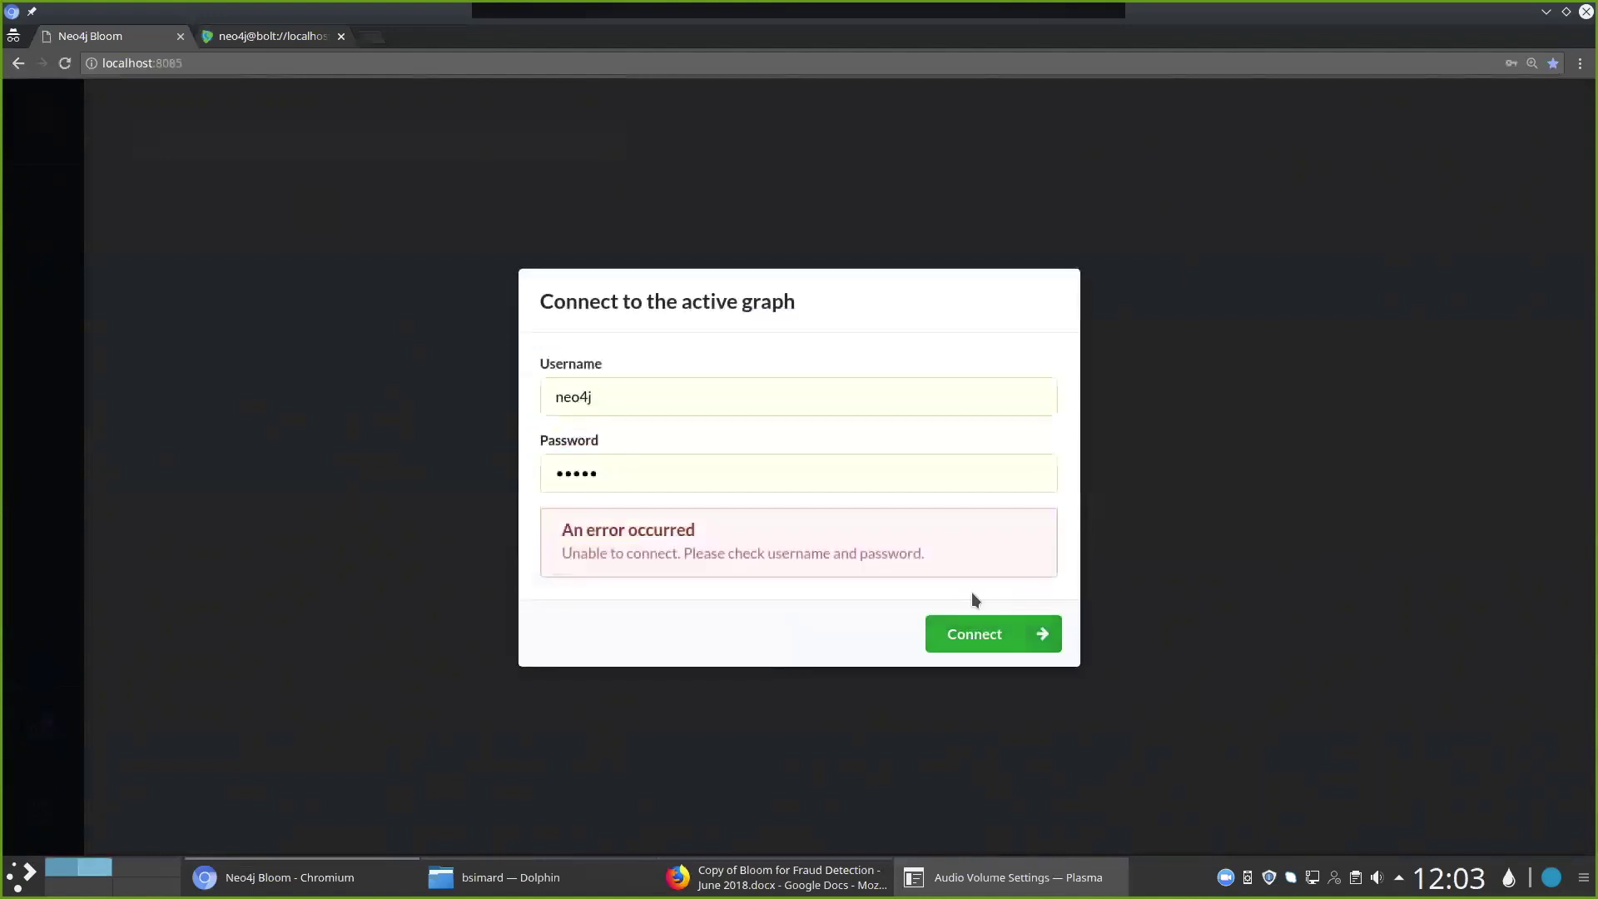
# Retype the database password and reconnect to the graph
pyautogui.doubleClick(698, 476)
pyautogui.write('neo4j')
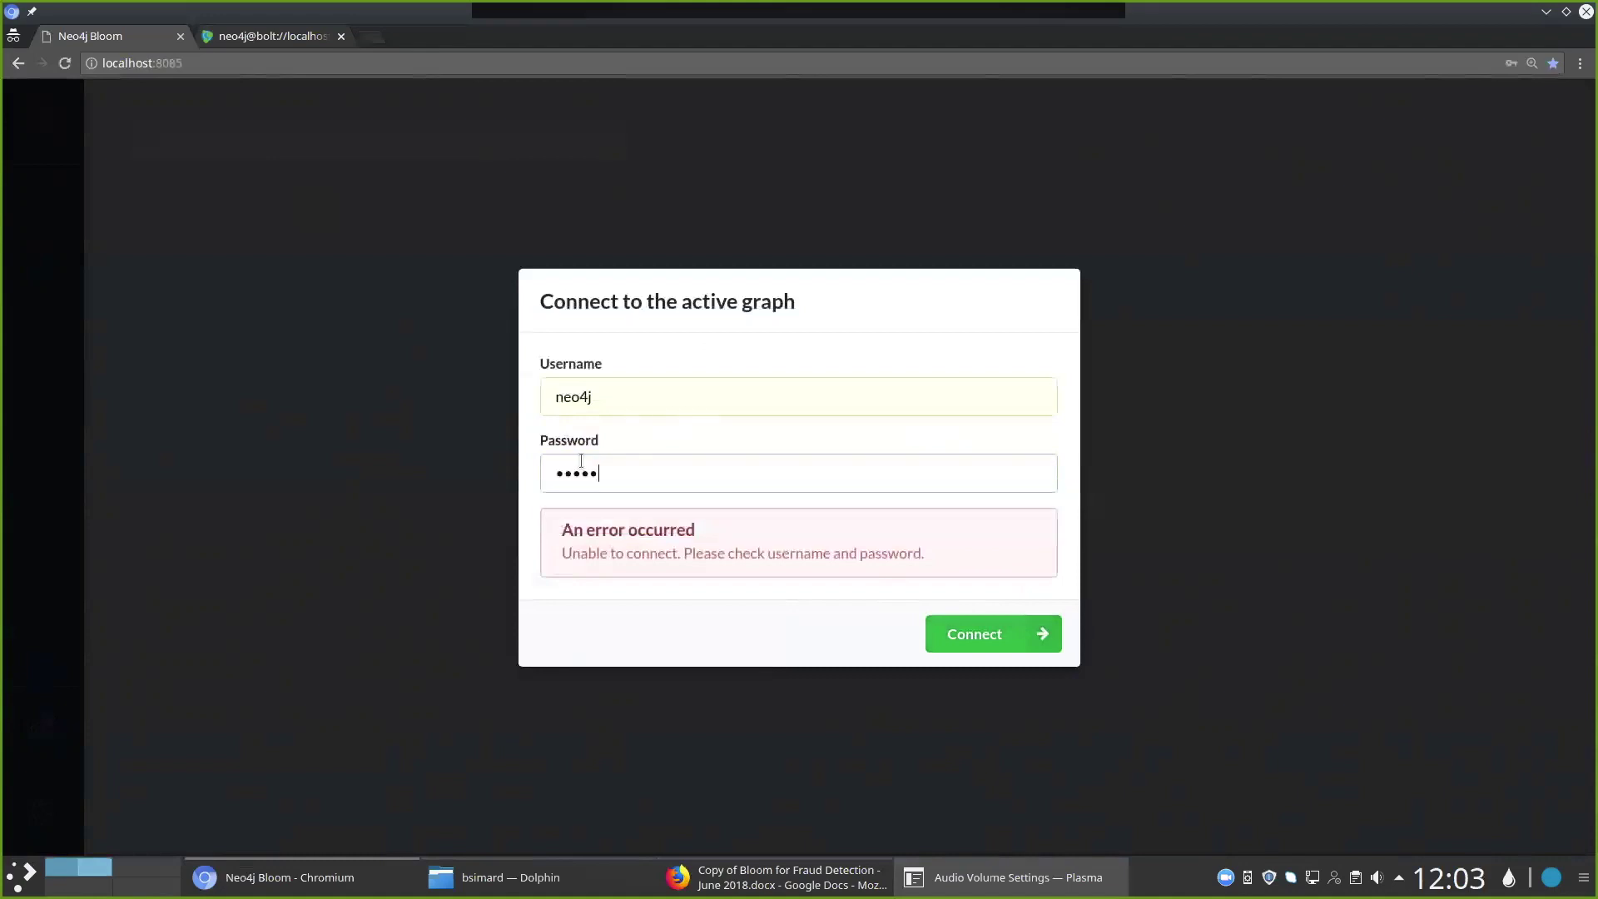
pyautogui.click(975, 634)
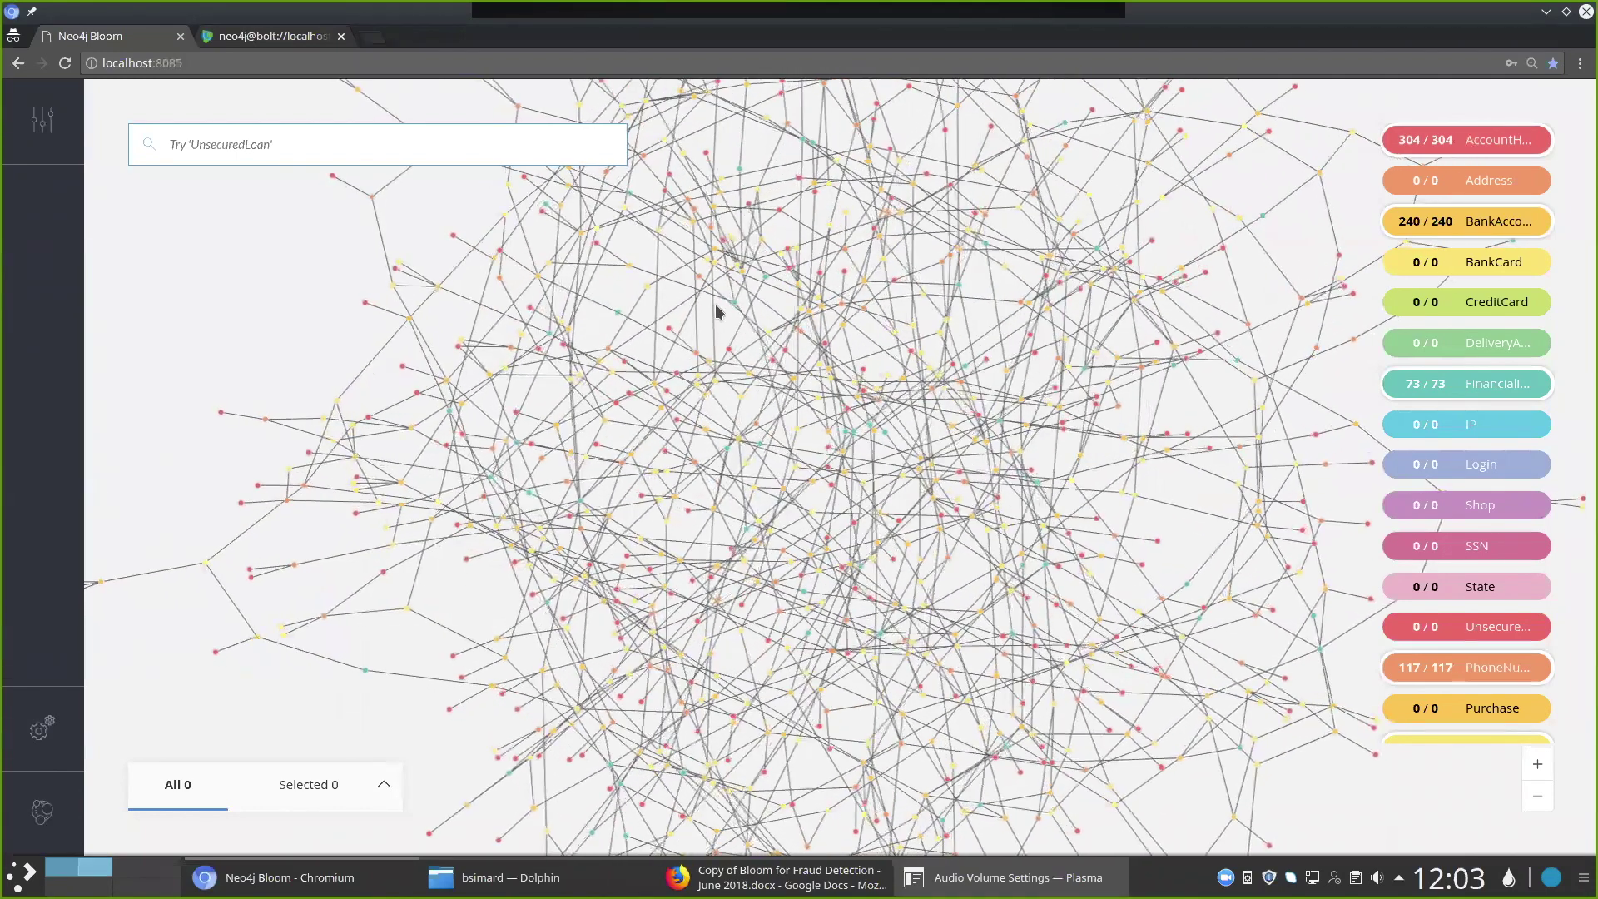
pyautogui.scroll(3, 796, 426)
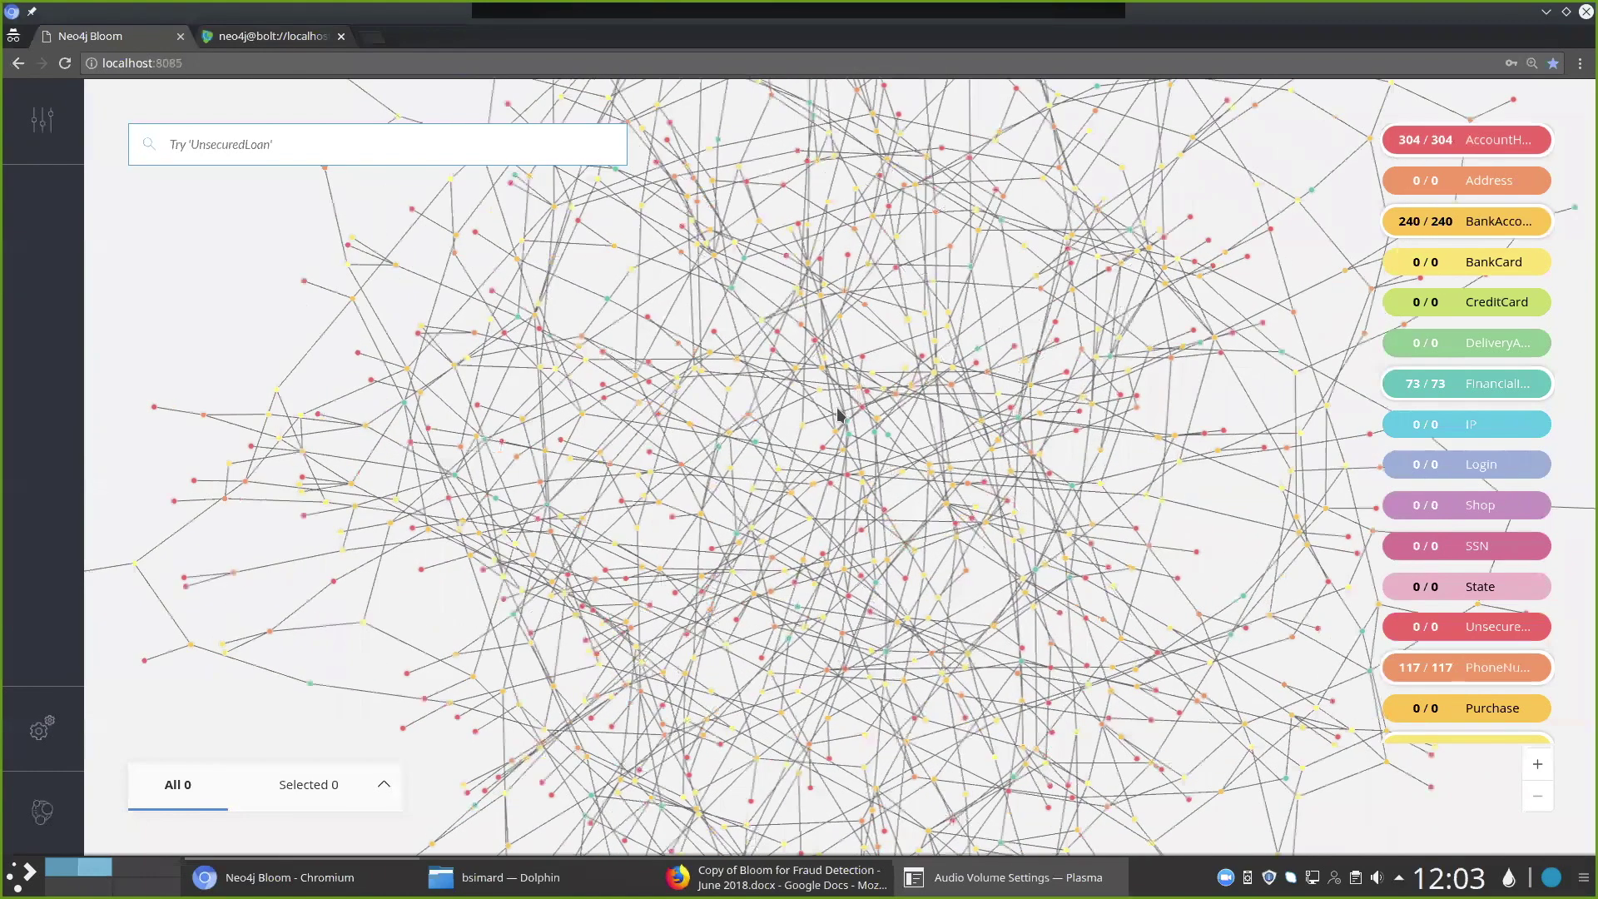
pyautogui.scroll(10, 844, 398)
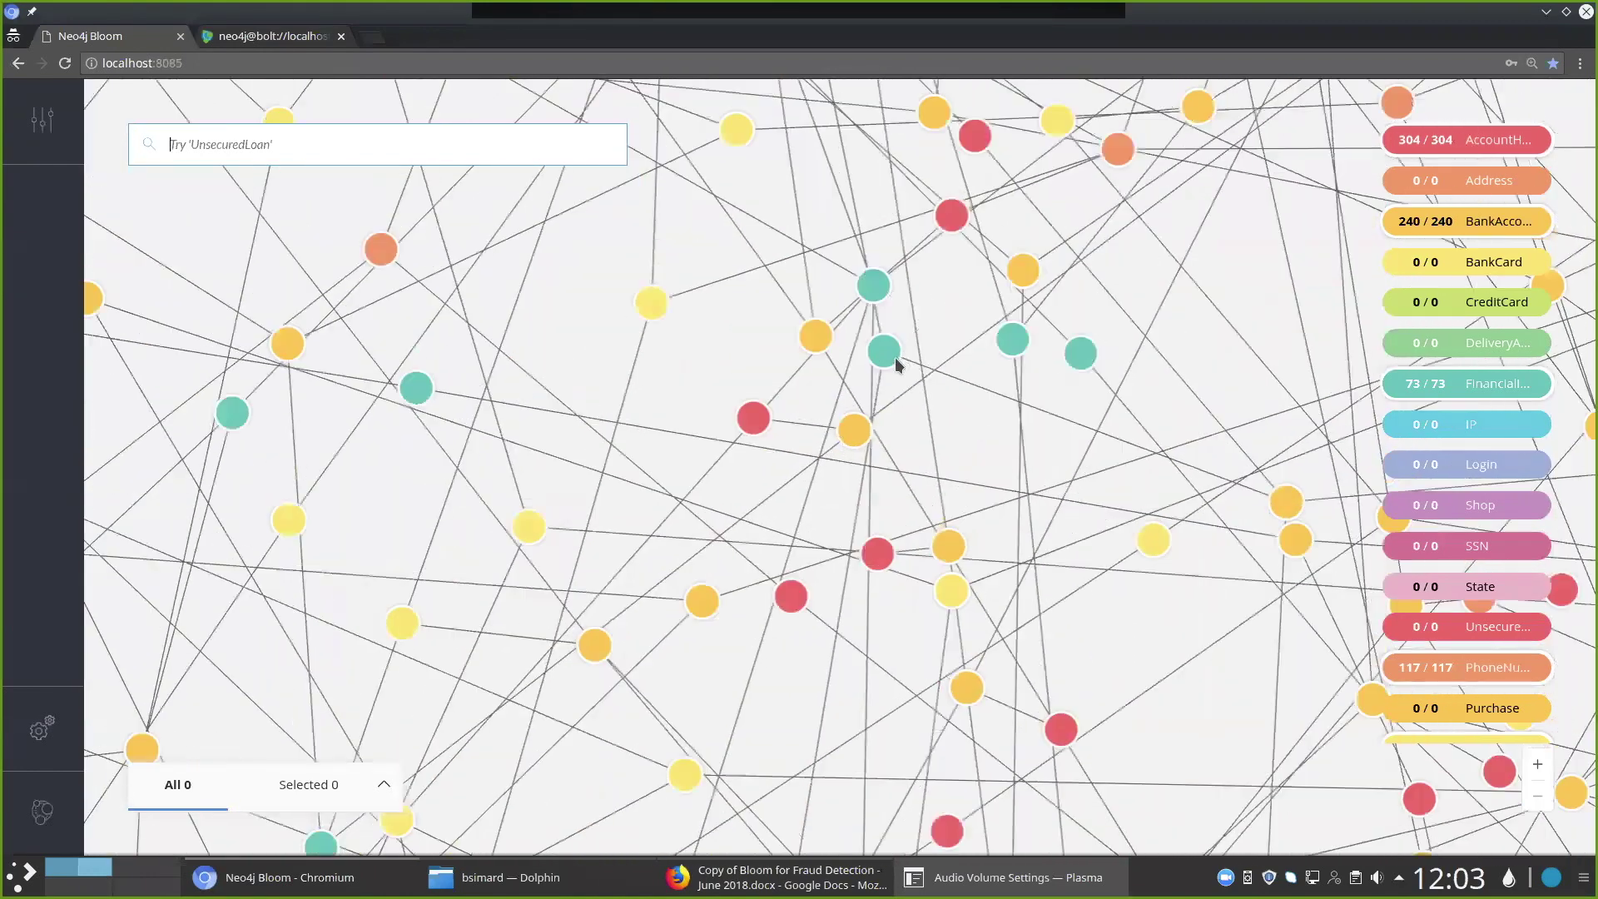
pyautogui.scroll(5, 798, 406)
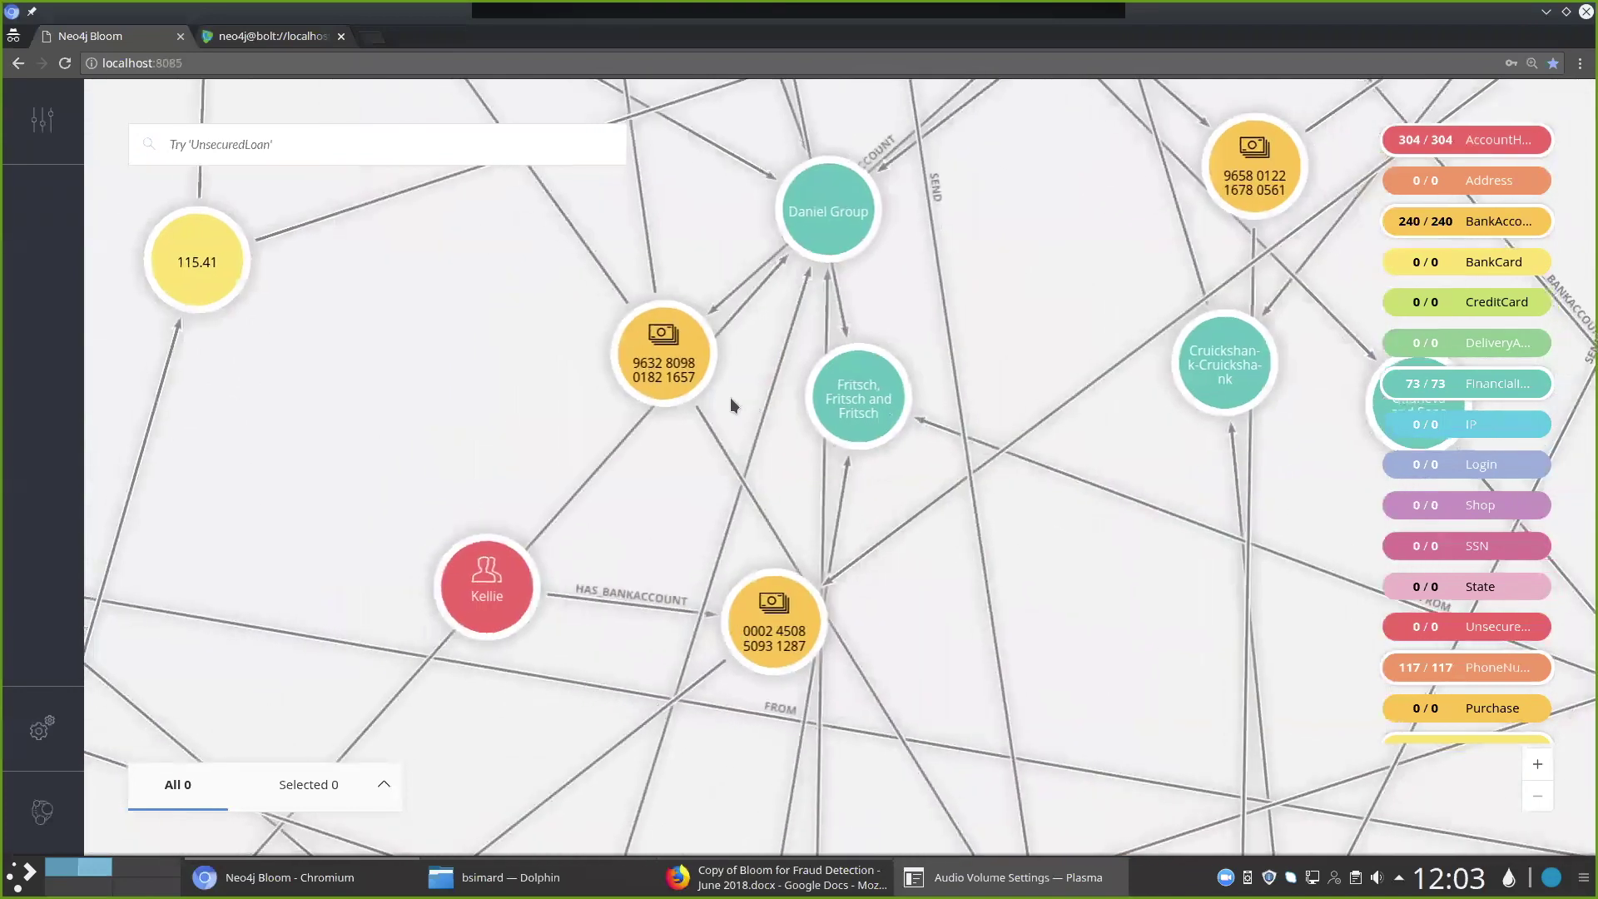
pyautogui.scroll(-10, 737, 393)
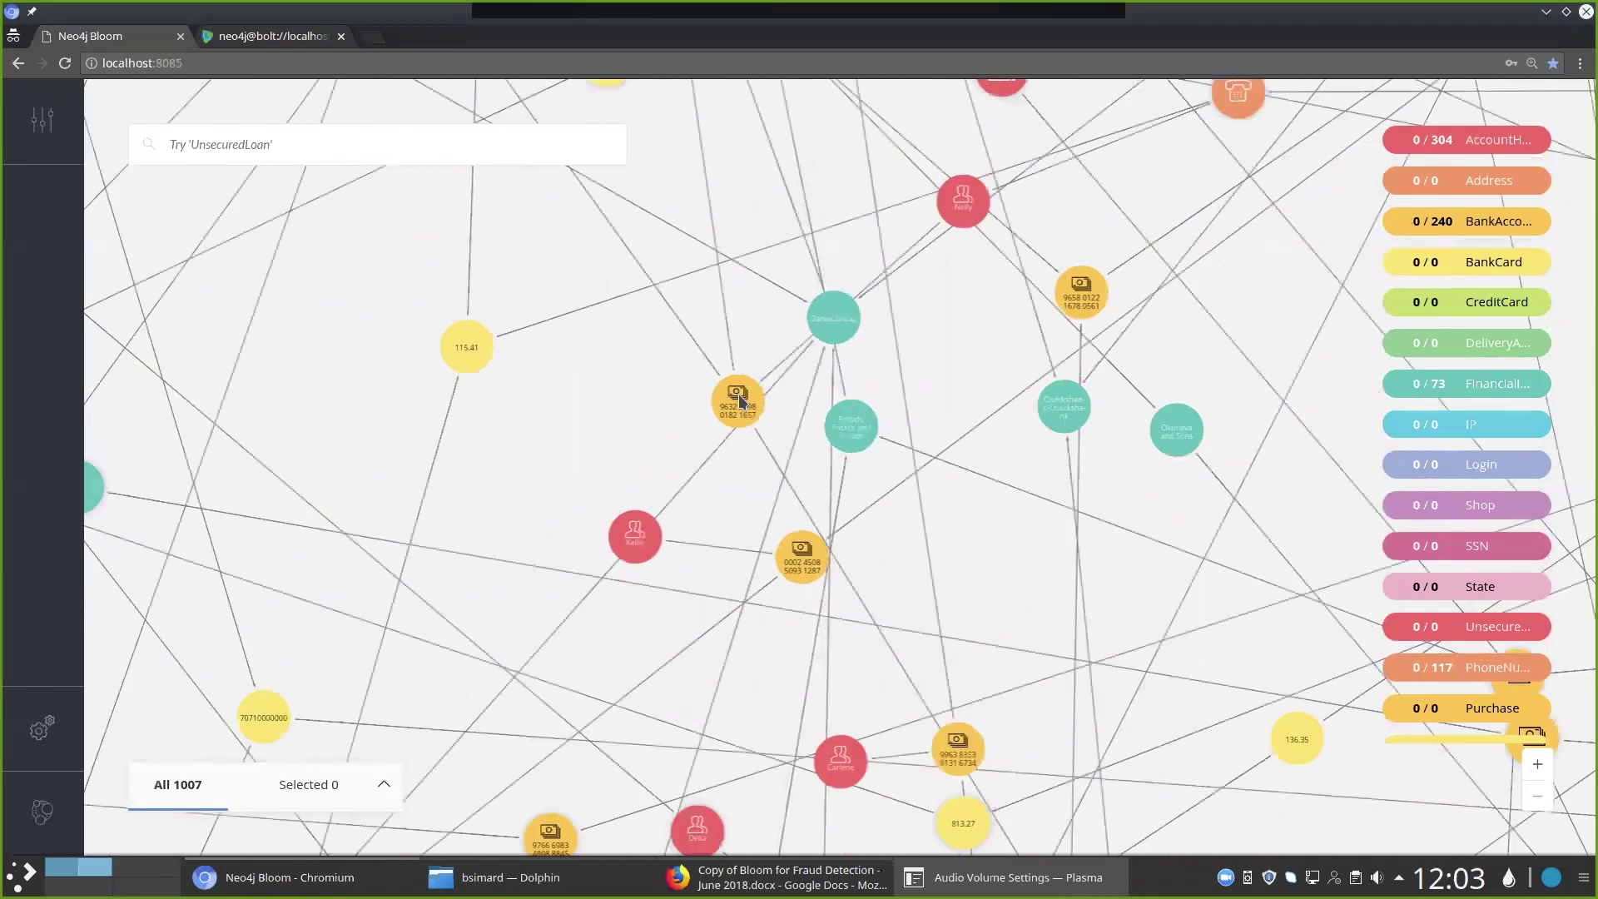
pyautogui.scroll(-5, 758, 398)
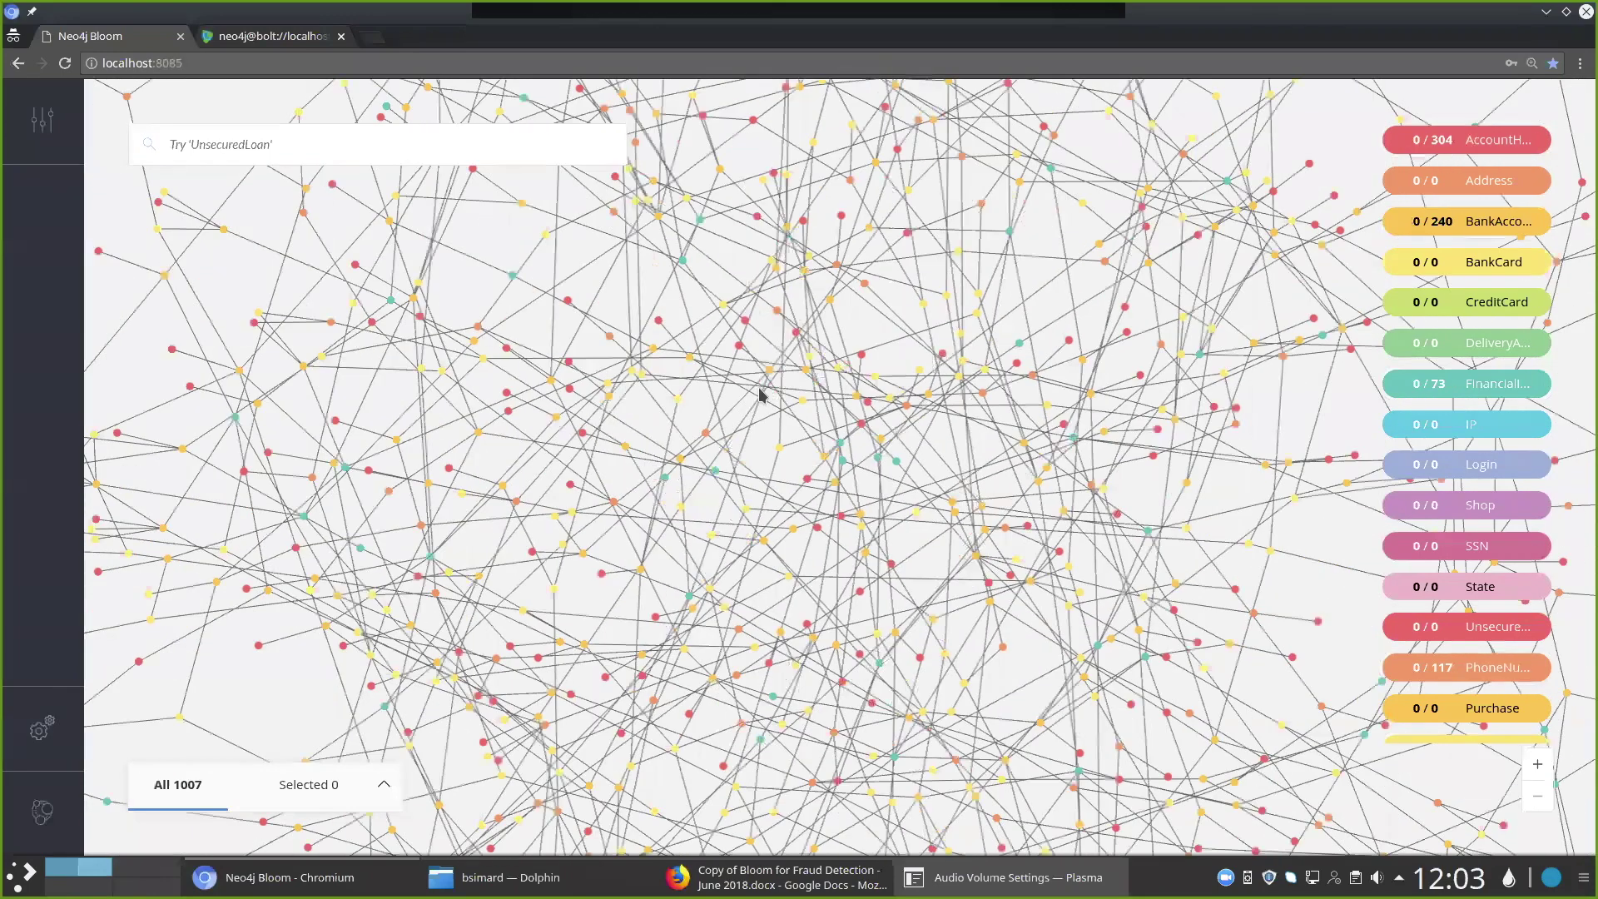